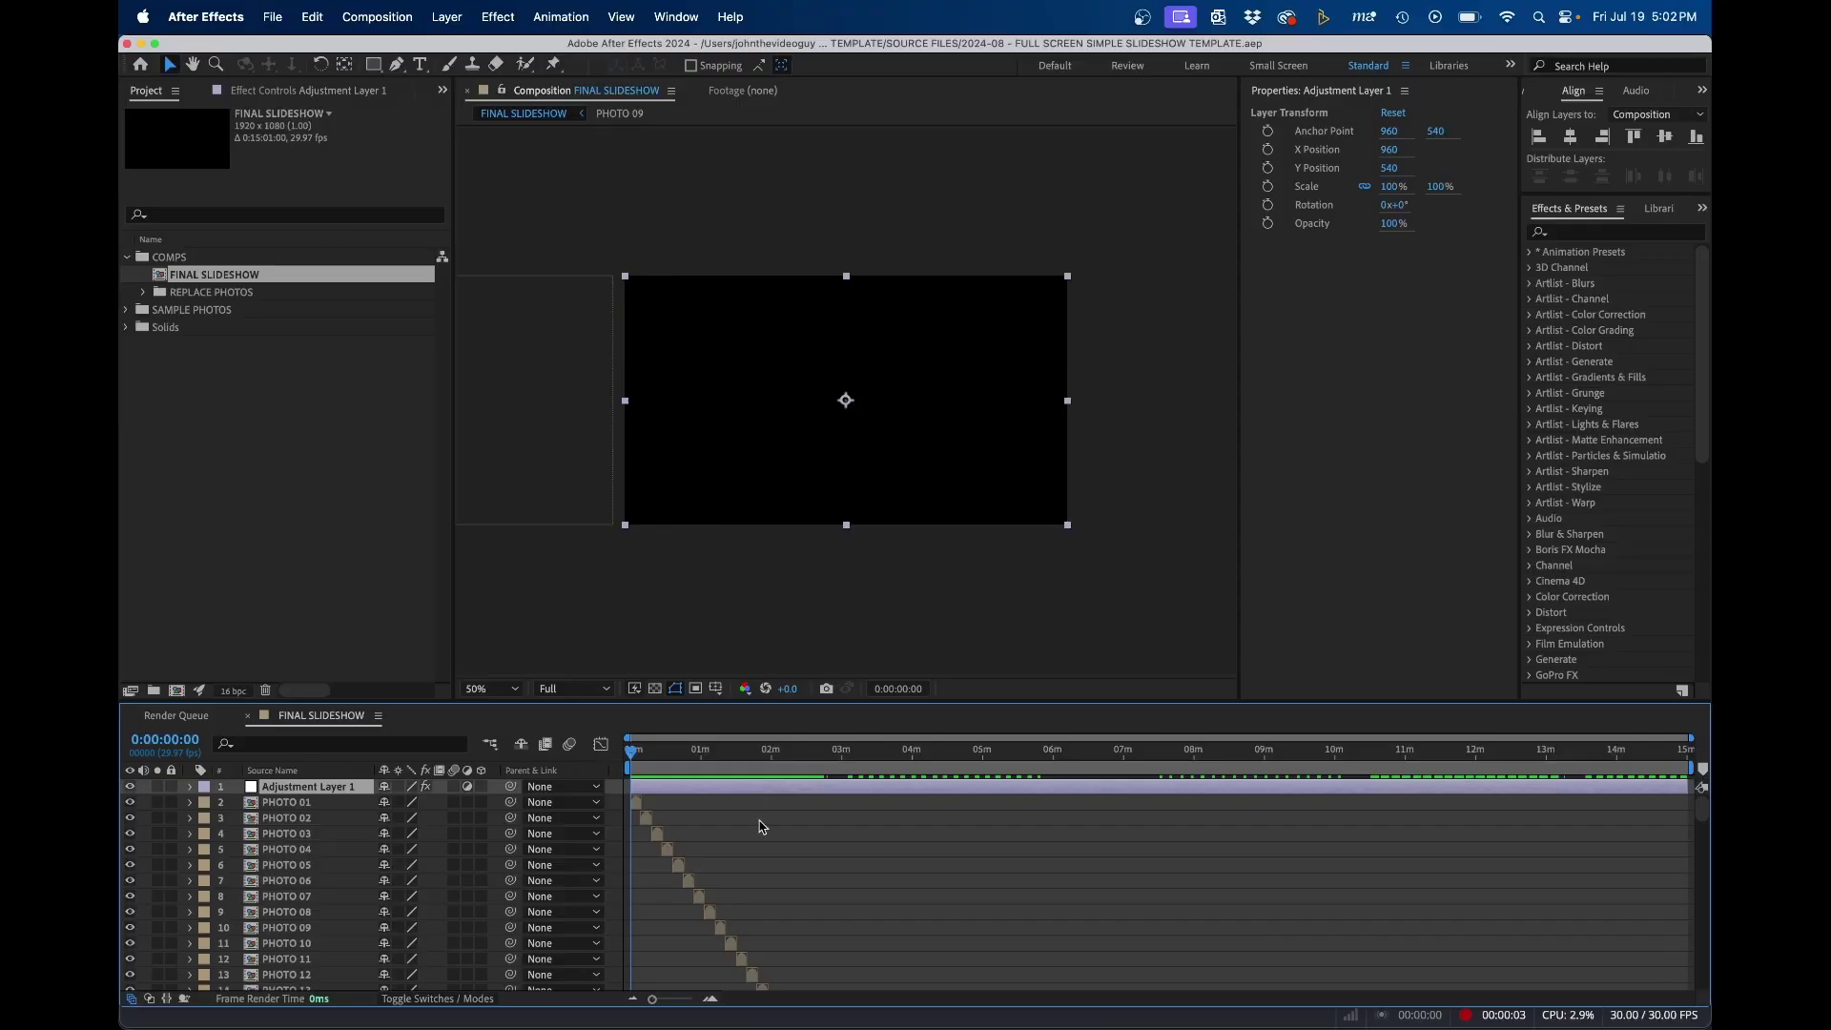
Step: Look through the layer stack of the FINAL SLIDESHOW composition and scrub its timeline
scroll(758, 826, "down", 20)
scroll(763, 827, "down", 5)
left_click(272, 982)
left_click_drag(668, 751, 735, 786)
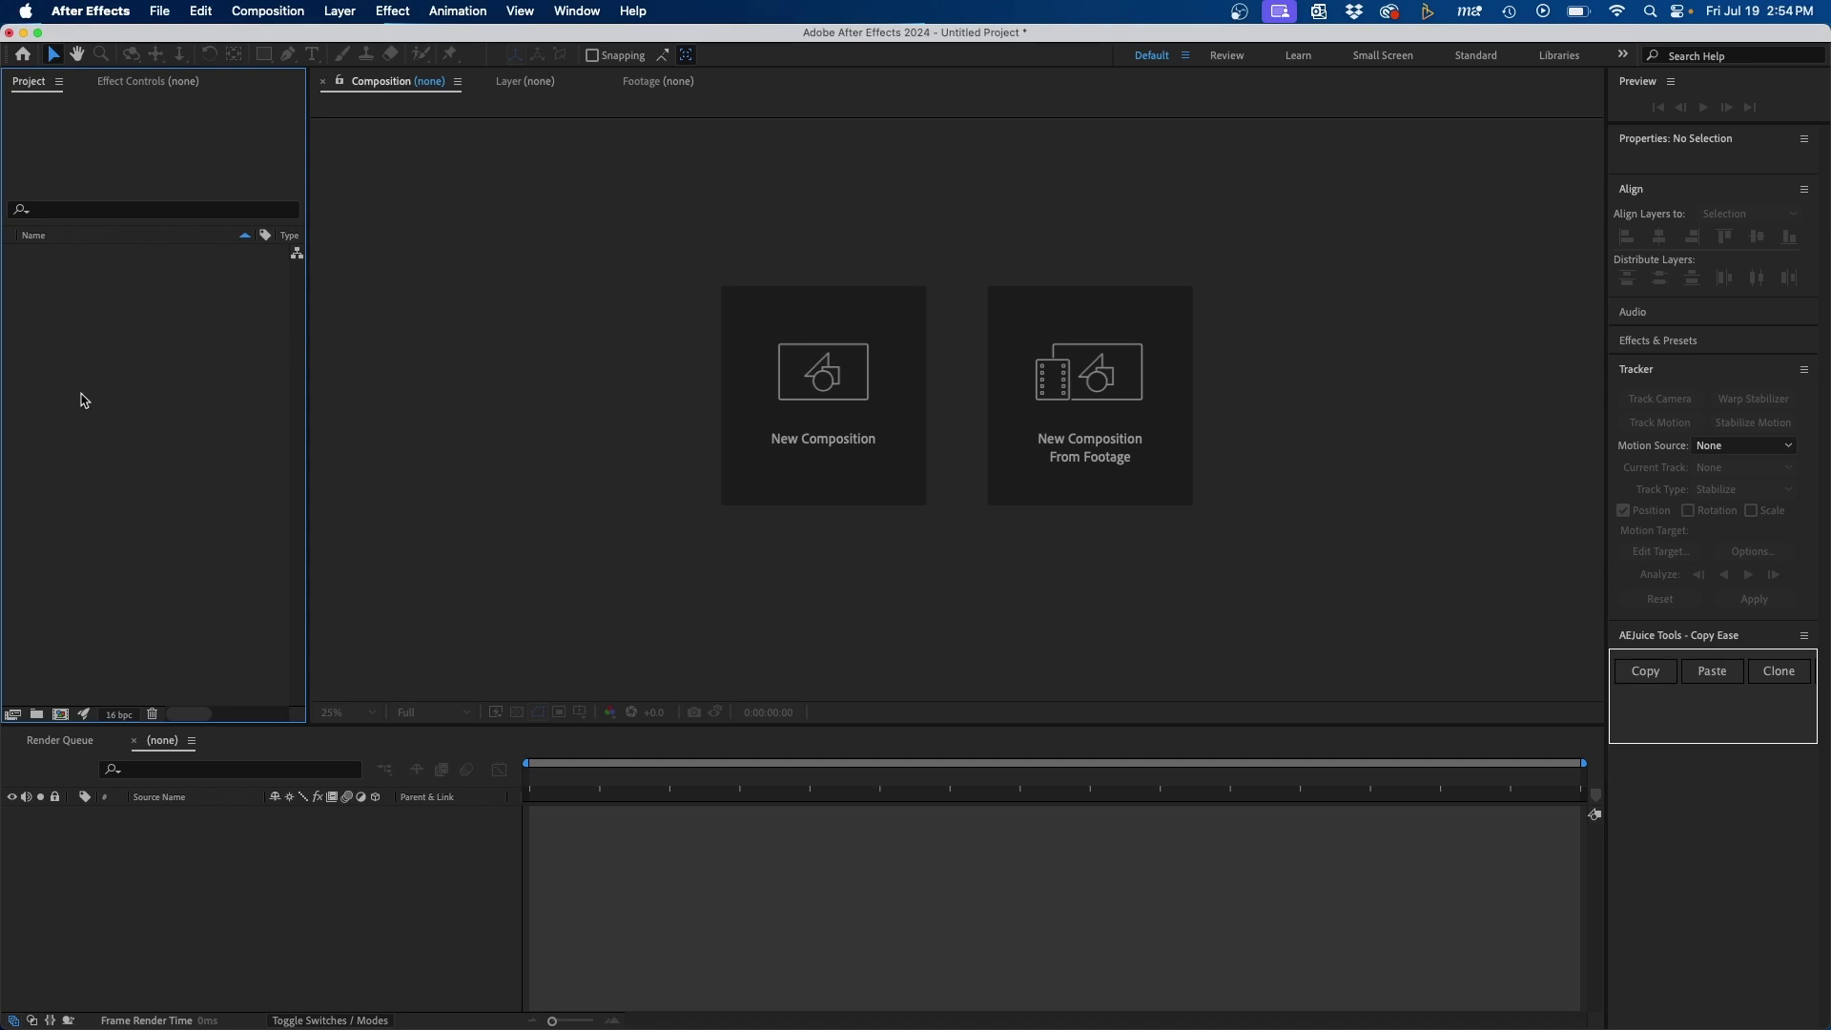
Step: Import the whole SAMPLE PHOTOS folder from Downloads into the empty project
left_click(159, 11)
mouse_move(177, 299)
left_click(462, 292)
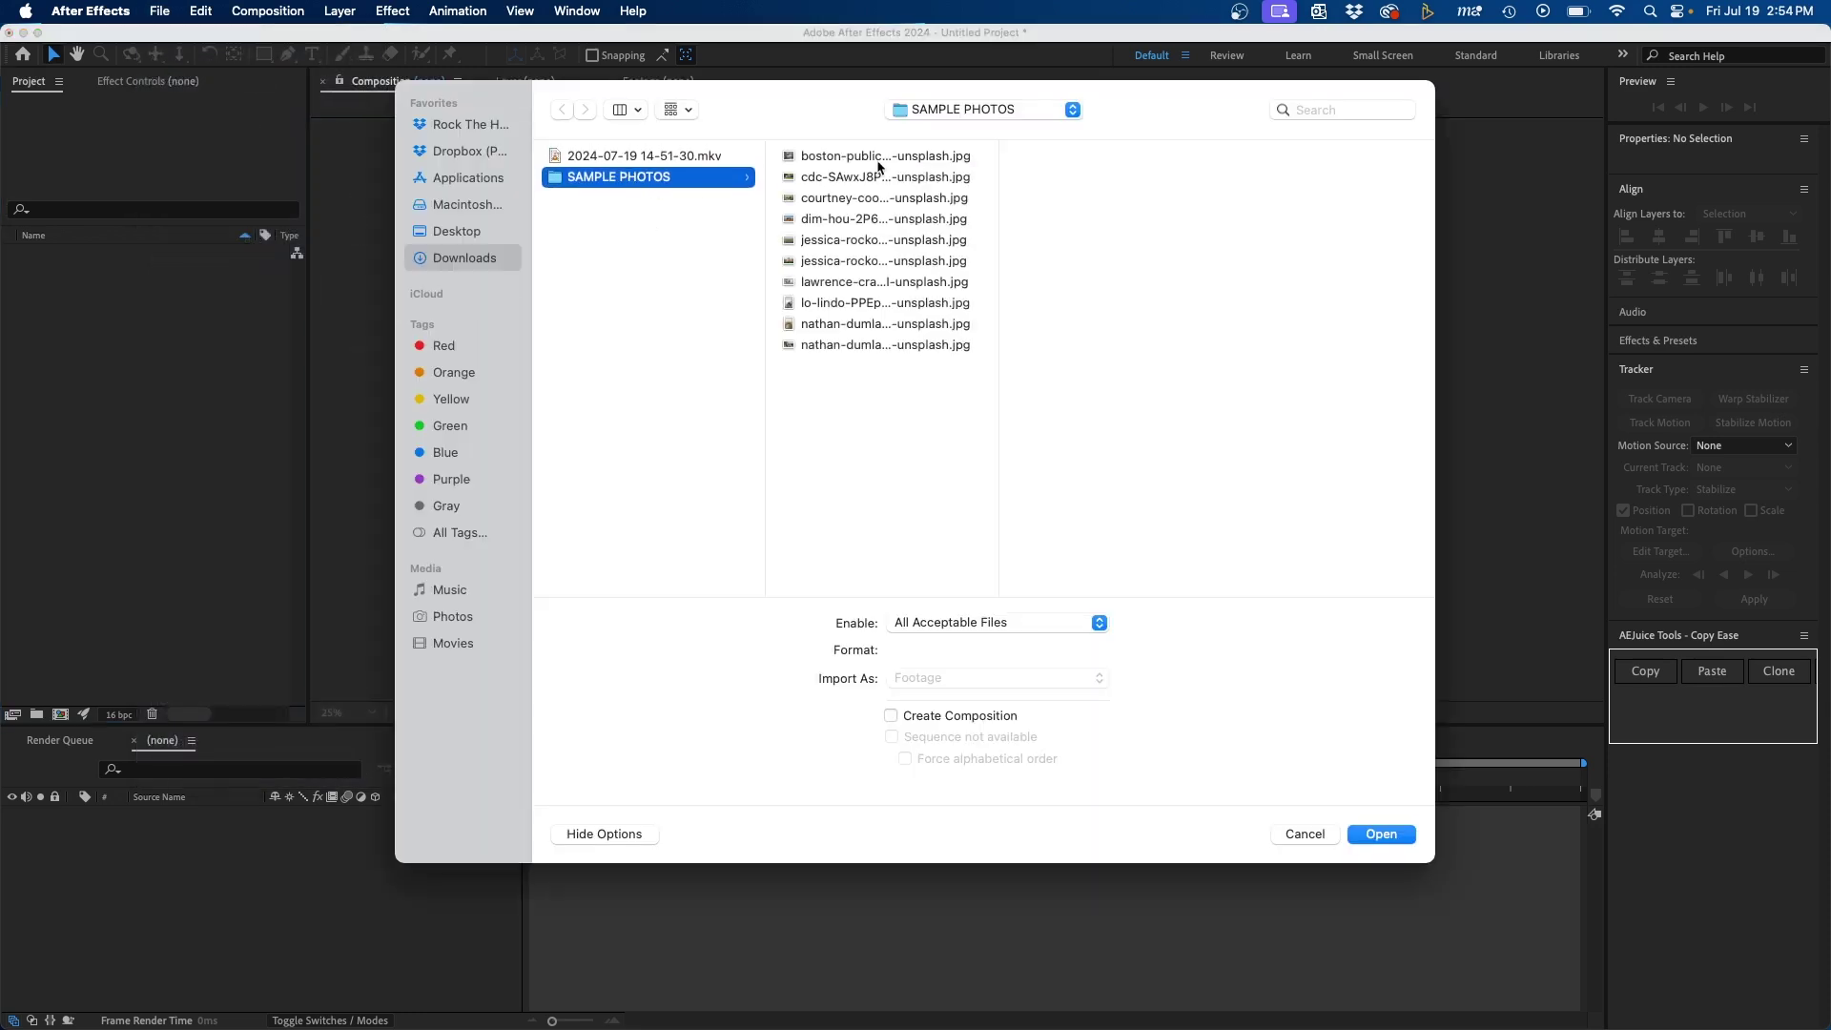
left_click(883, 157)
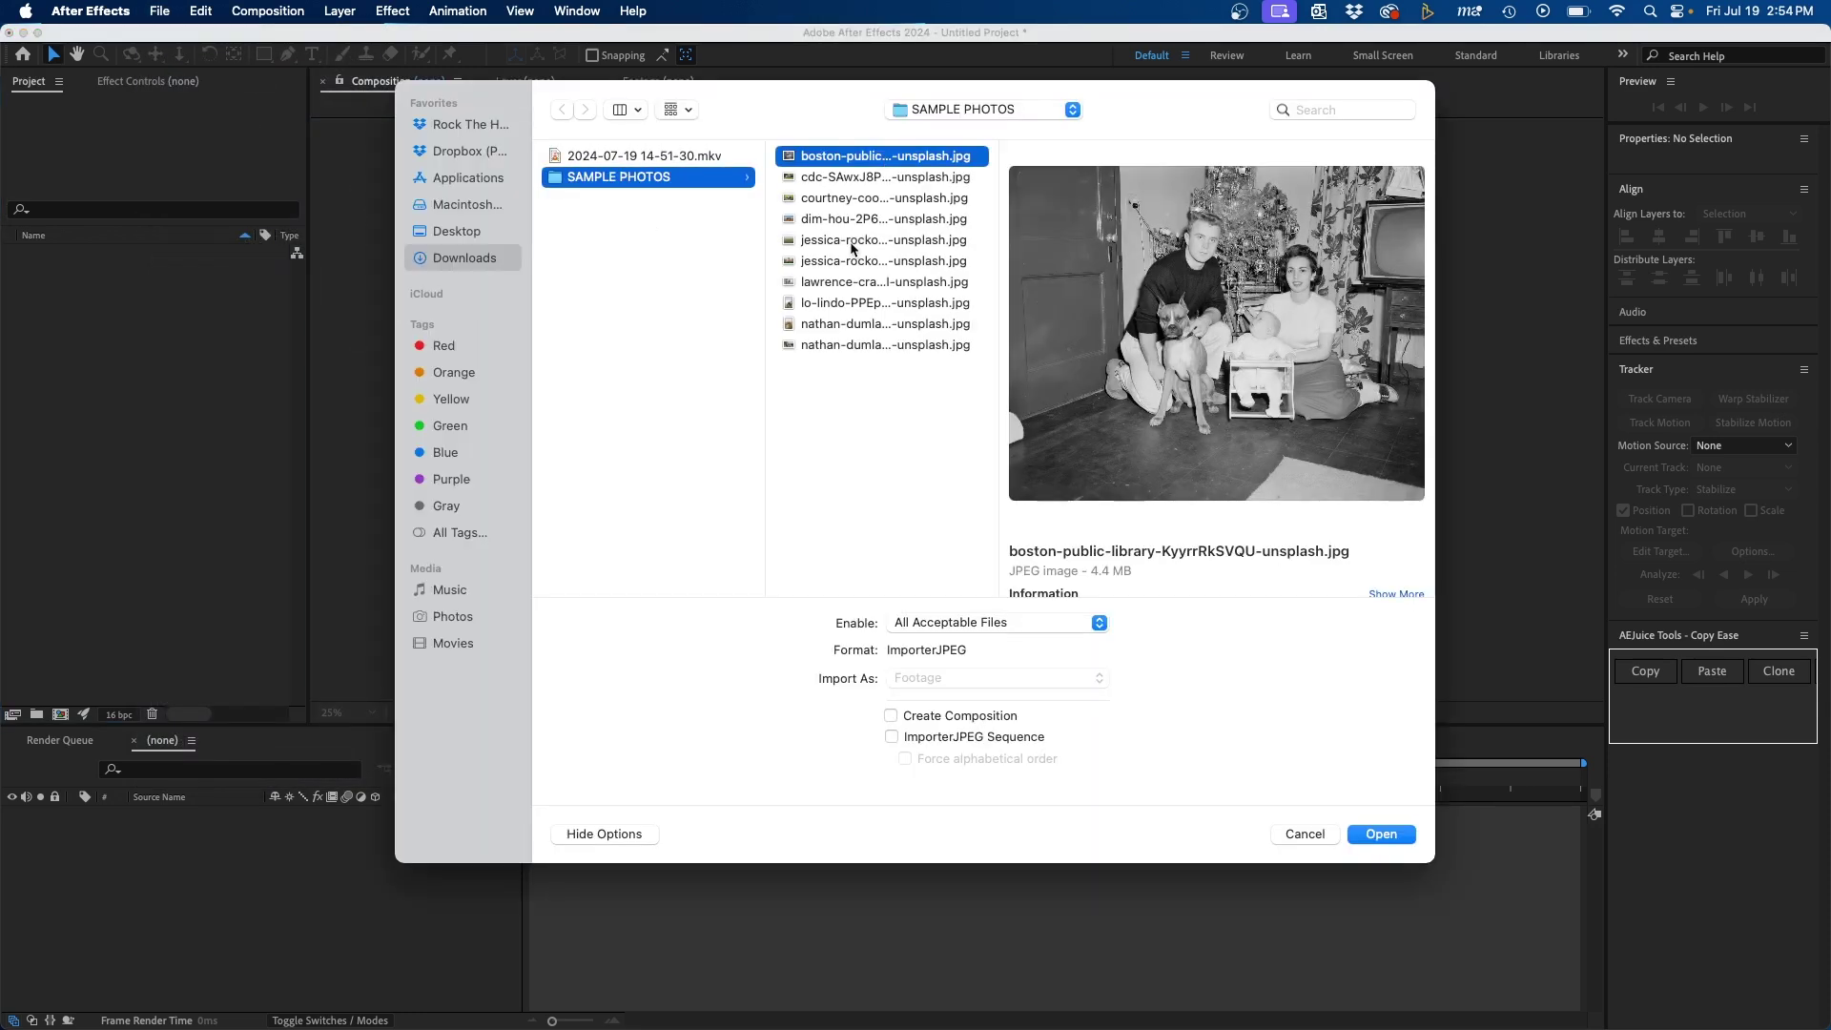
left_click(842, 345)
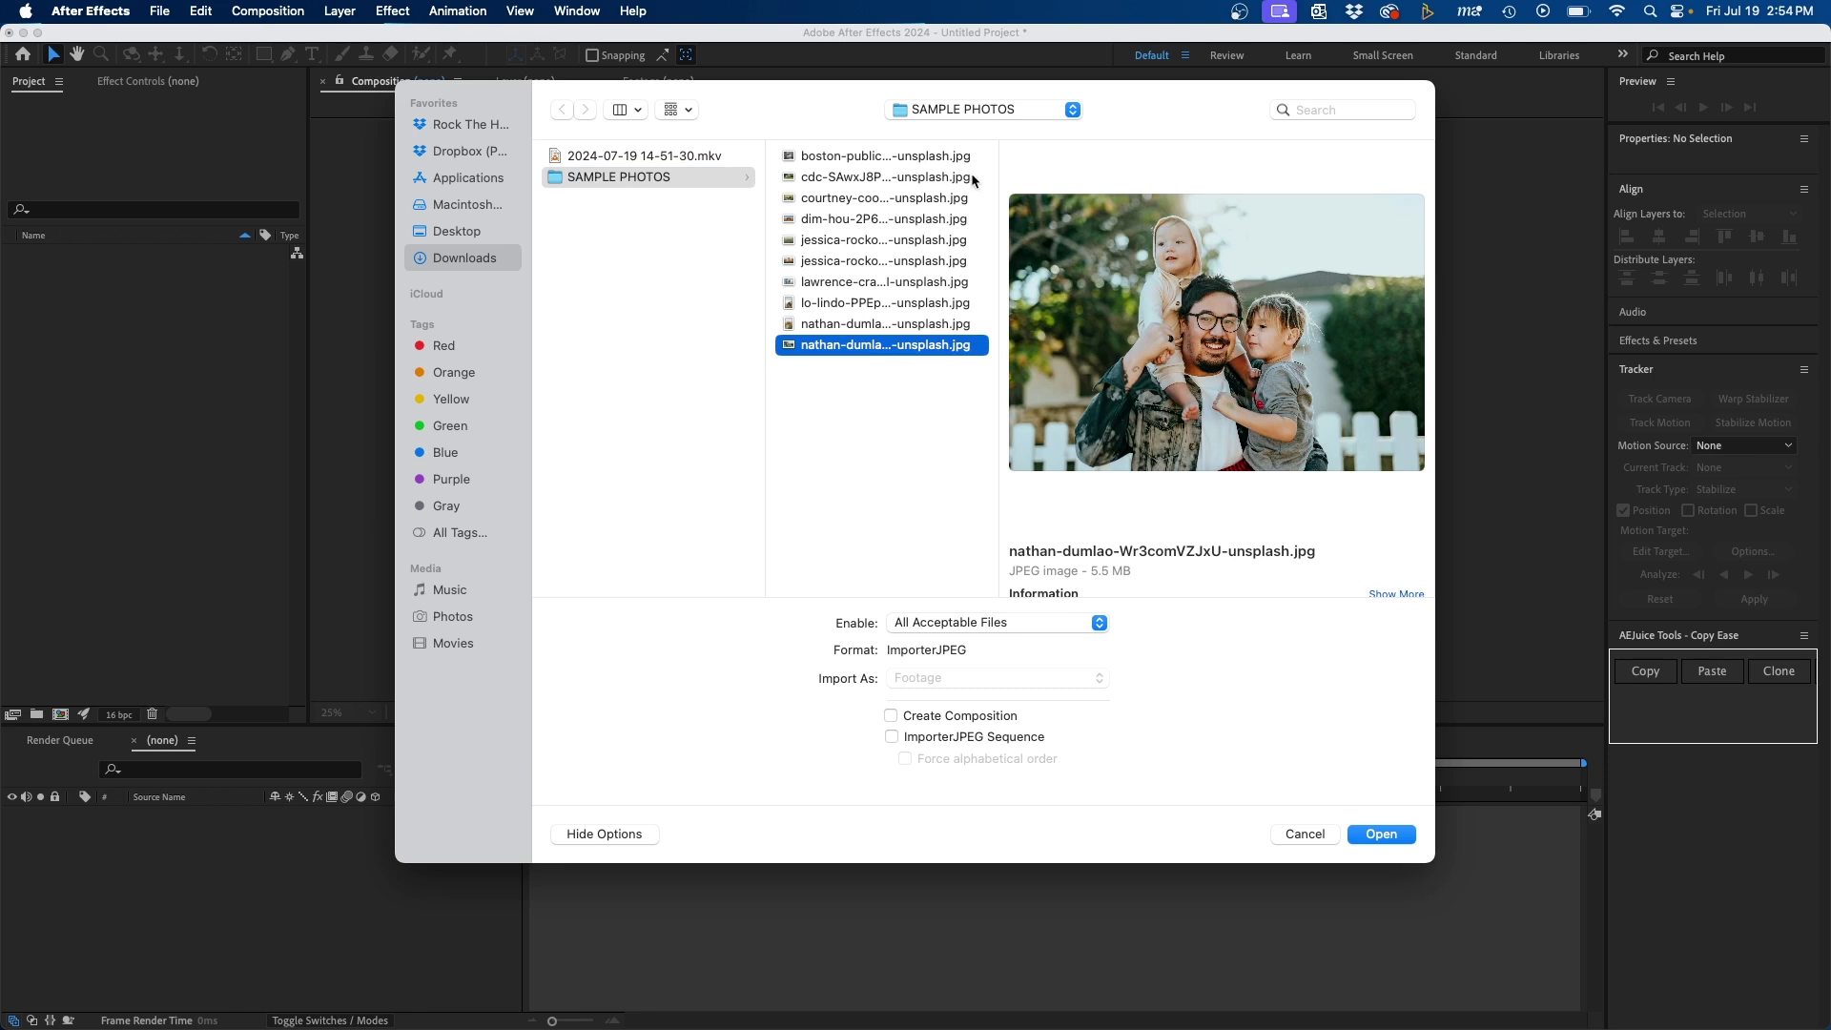
left_click(854, 420)
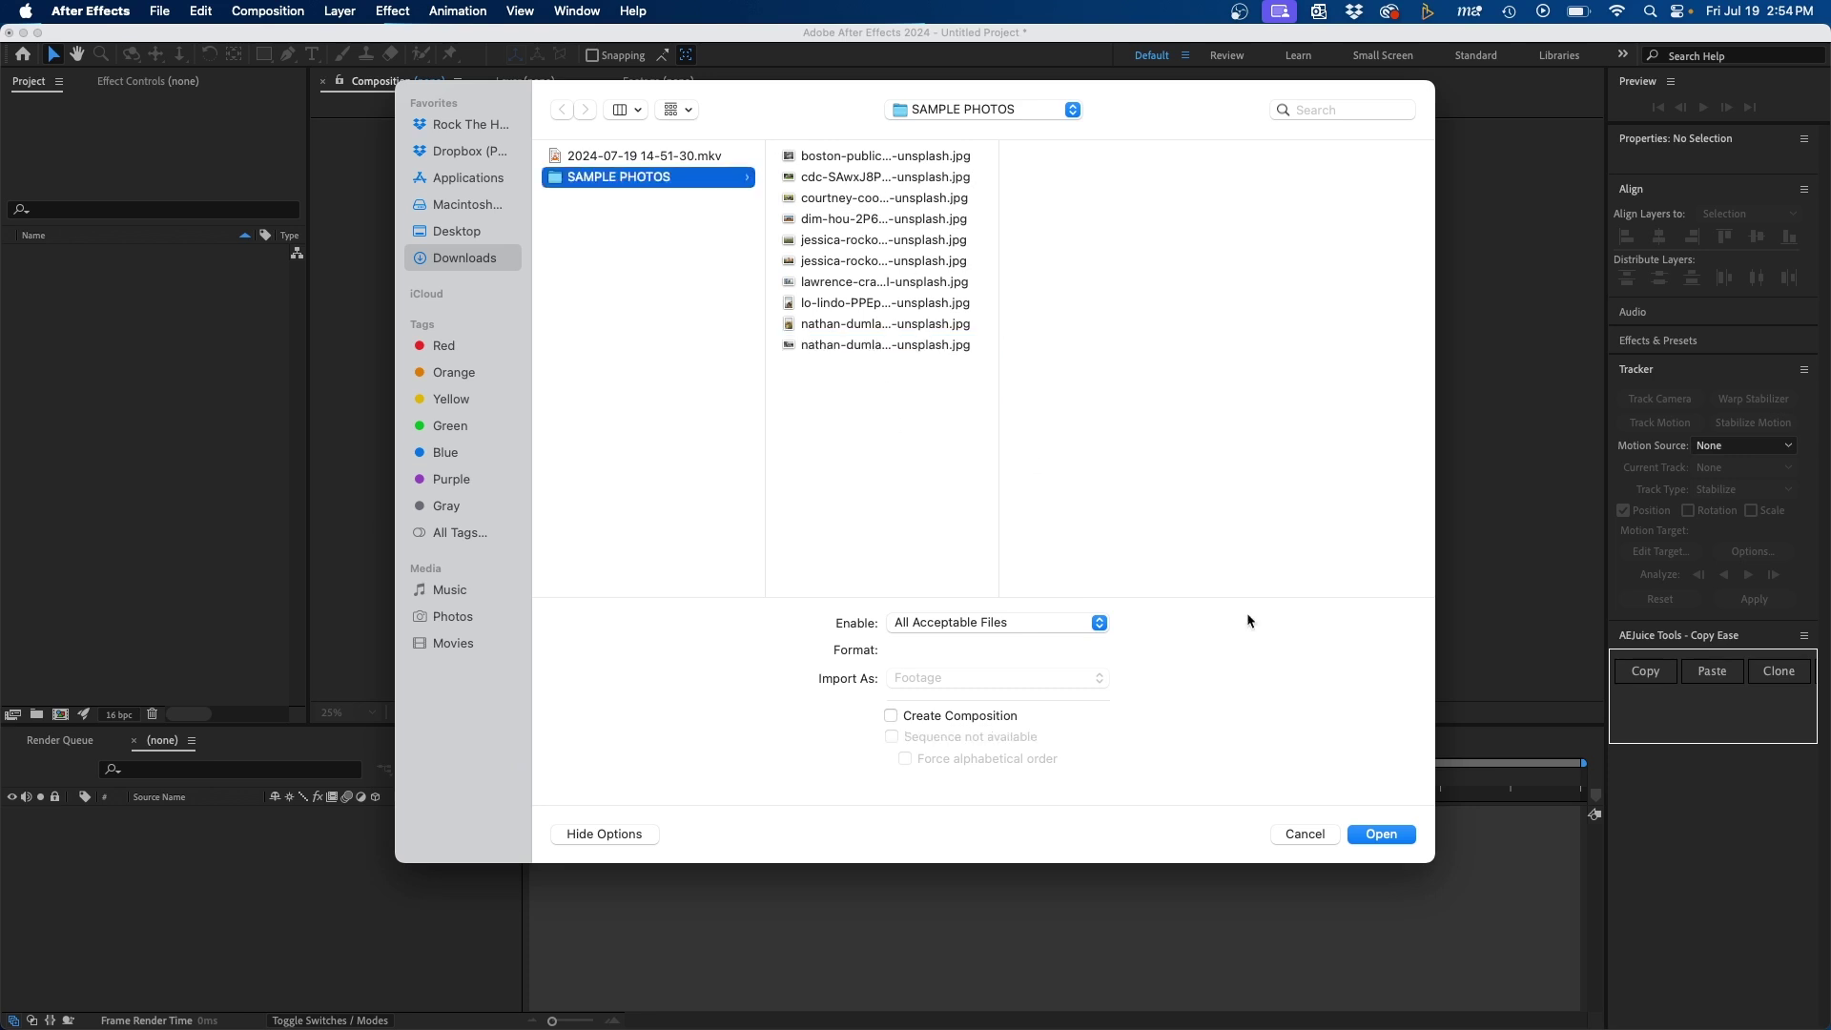
left_click(1383, 837)
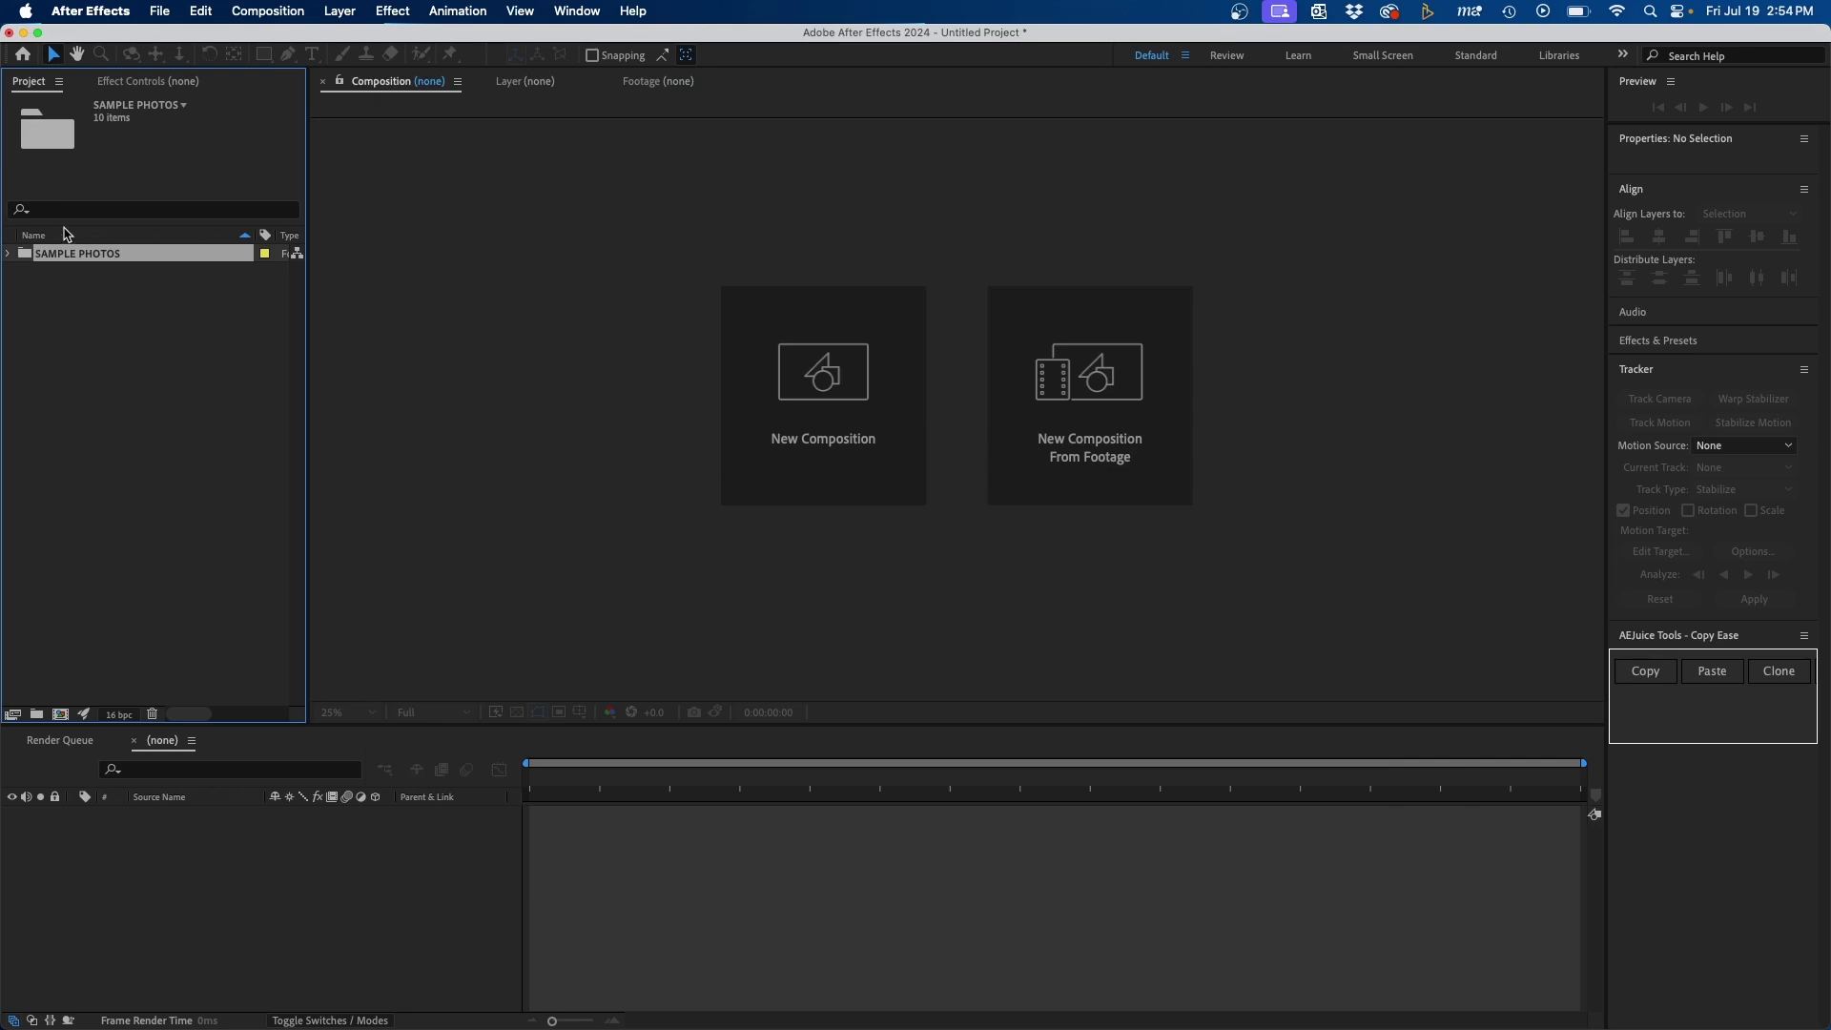
Step: Create a new project folder named COMPS at the same level as SAMPLE PHOTOS
left_click(99, 383)
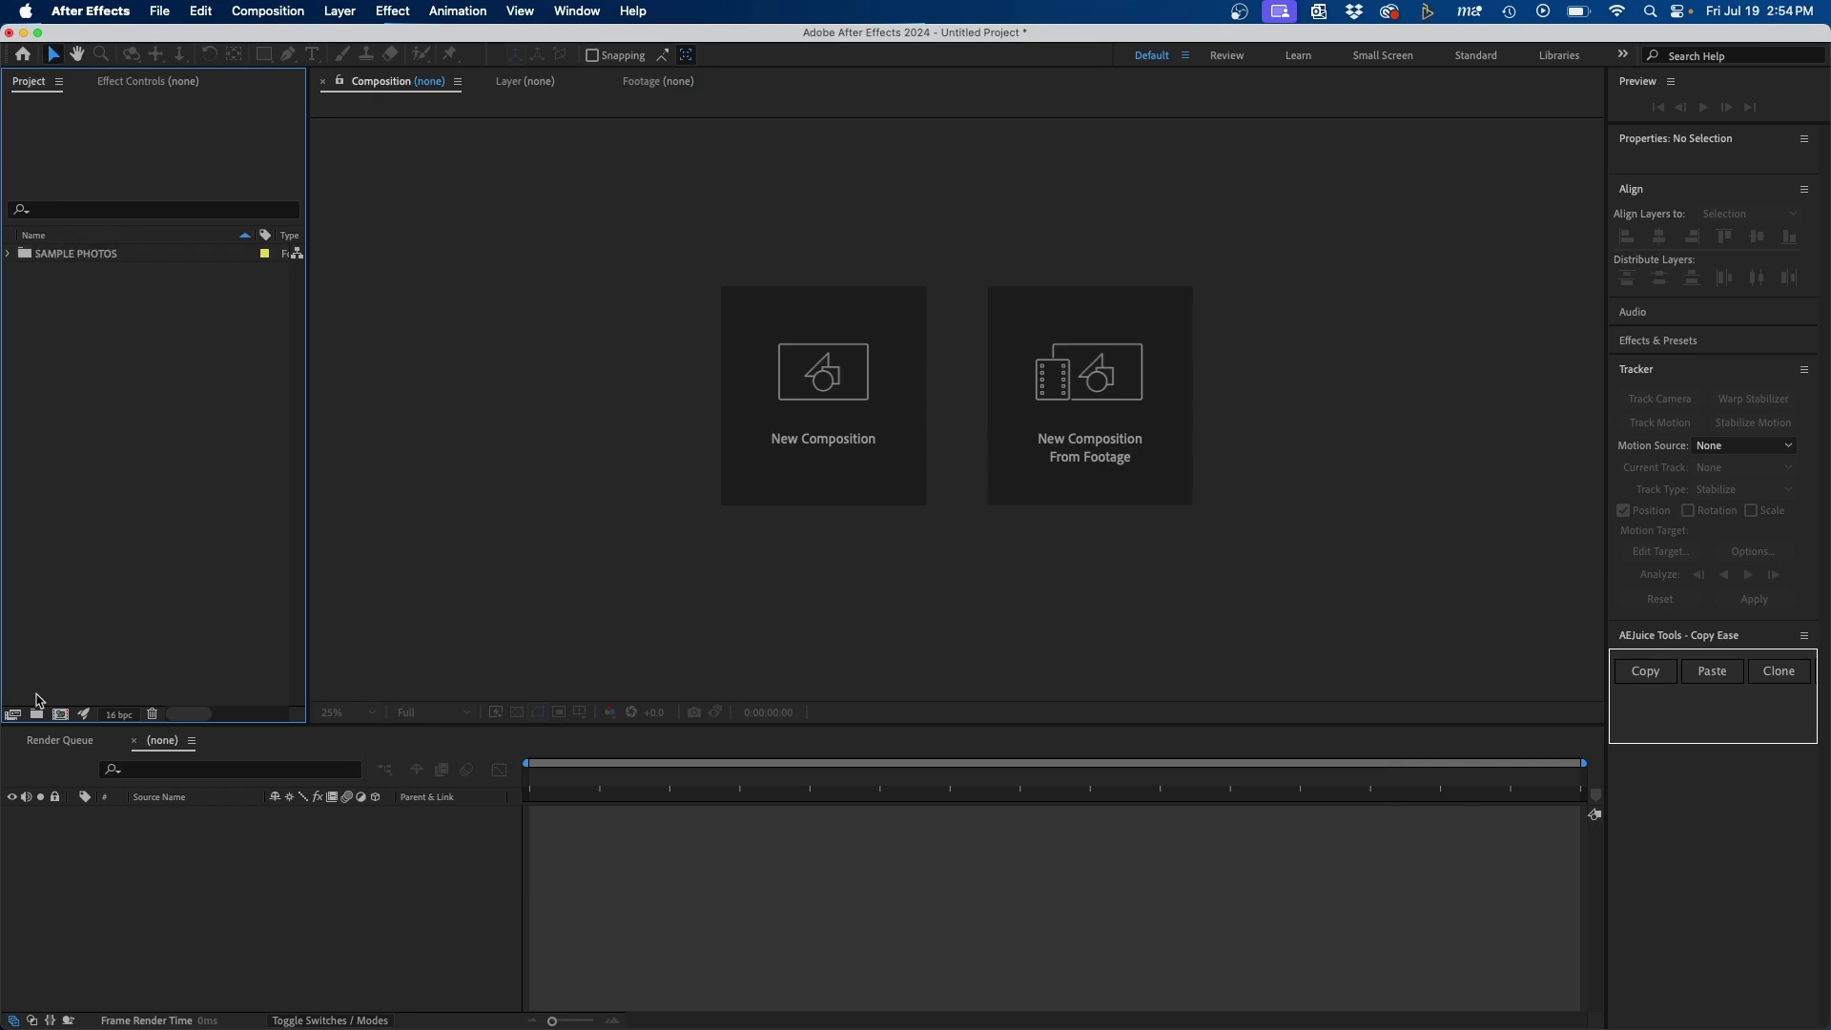
left_click(34, 714)
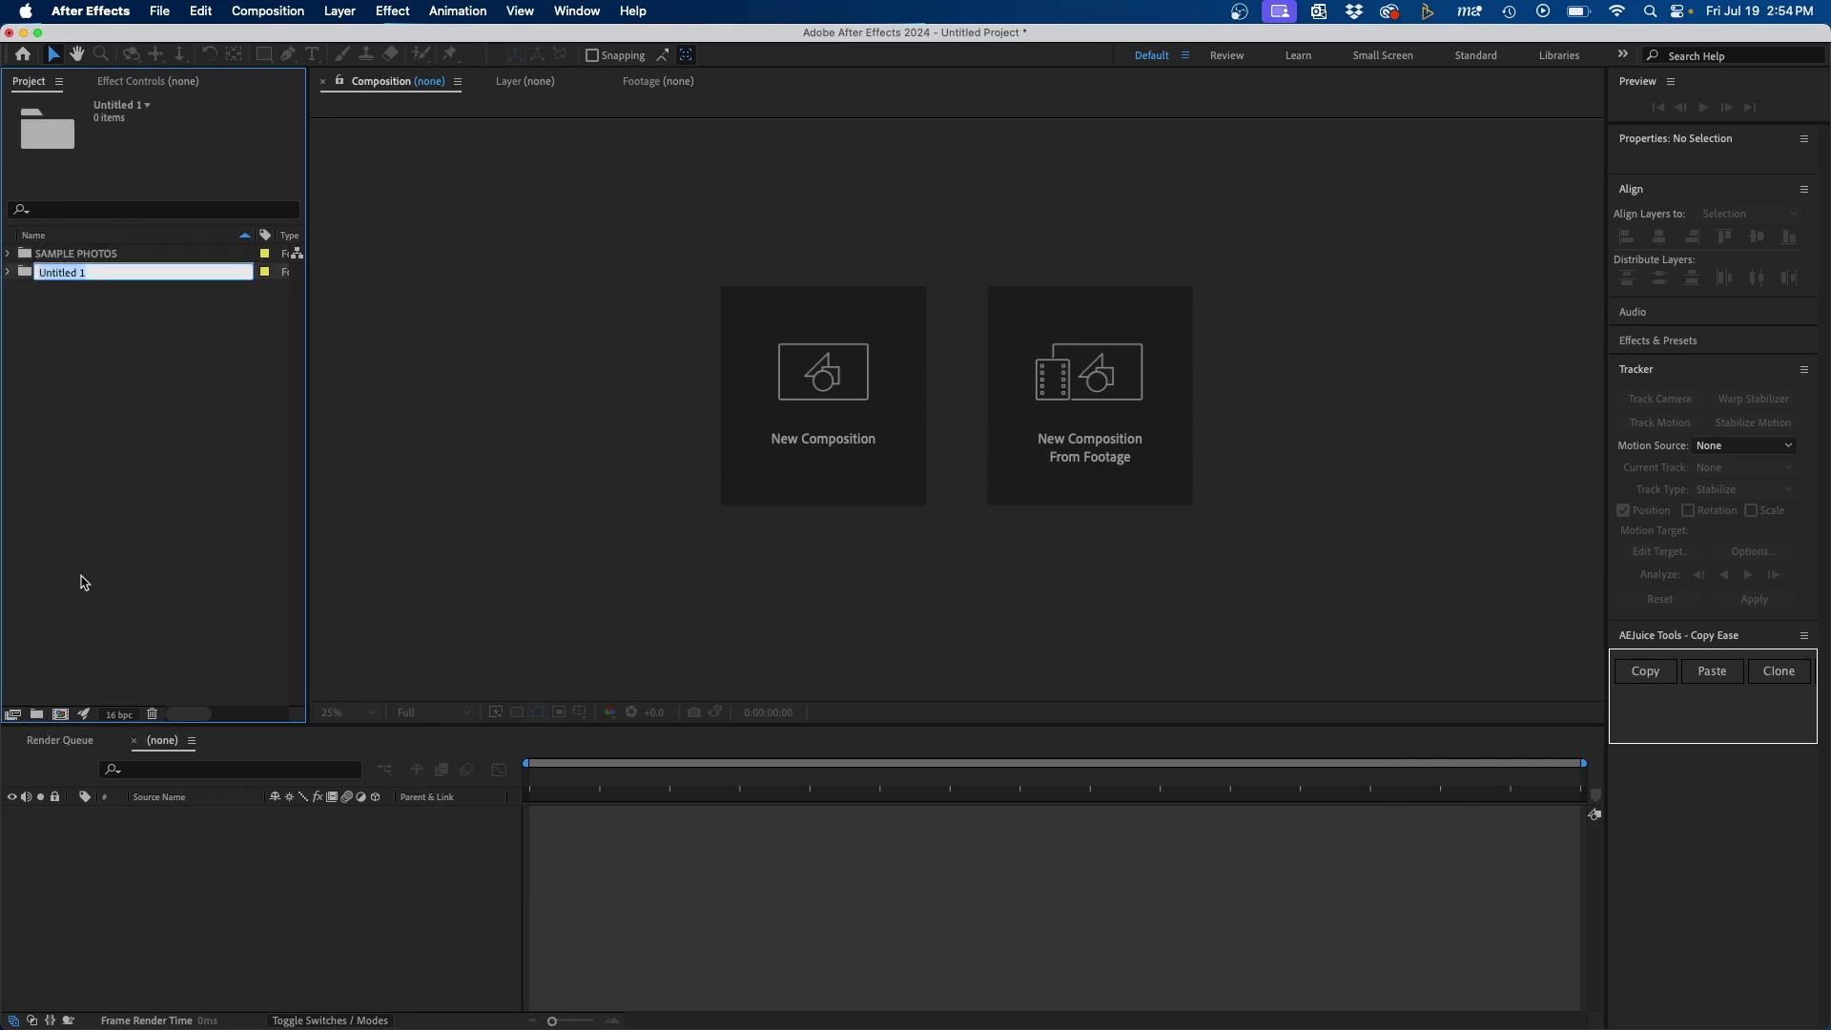
type("C")
key("Return")
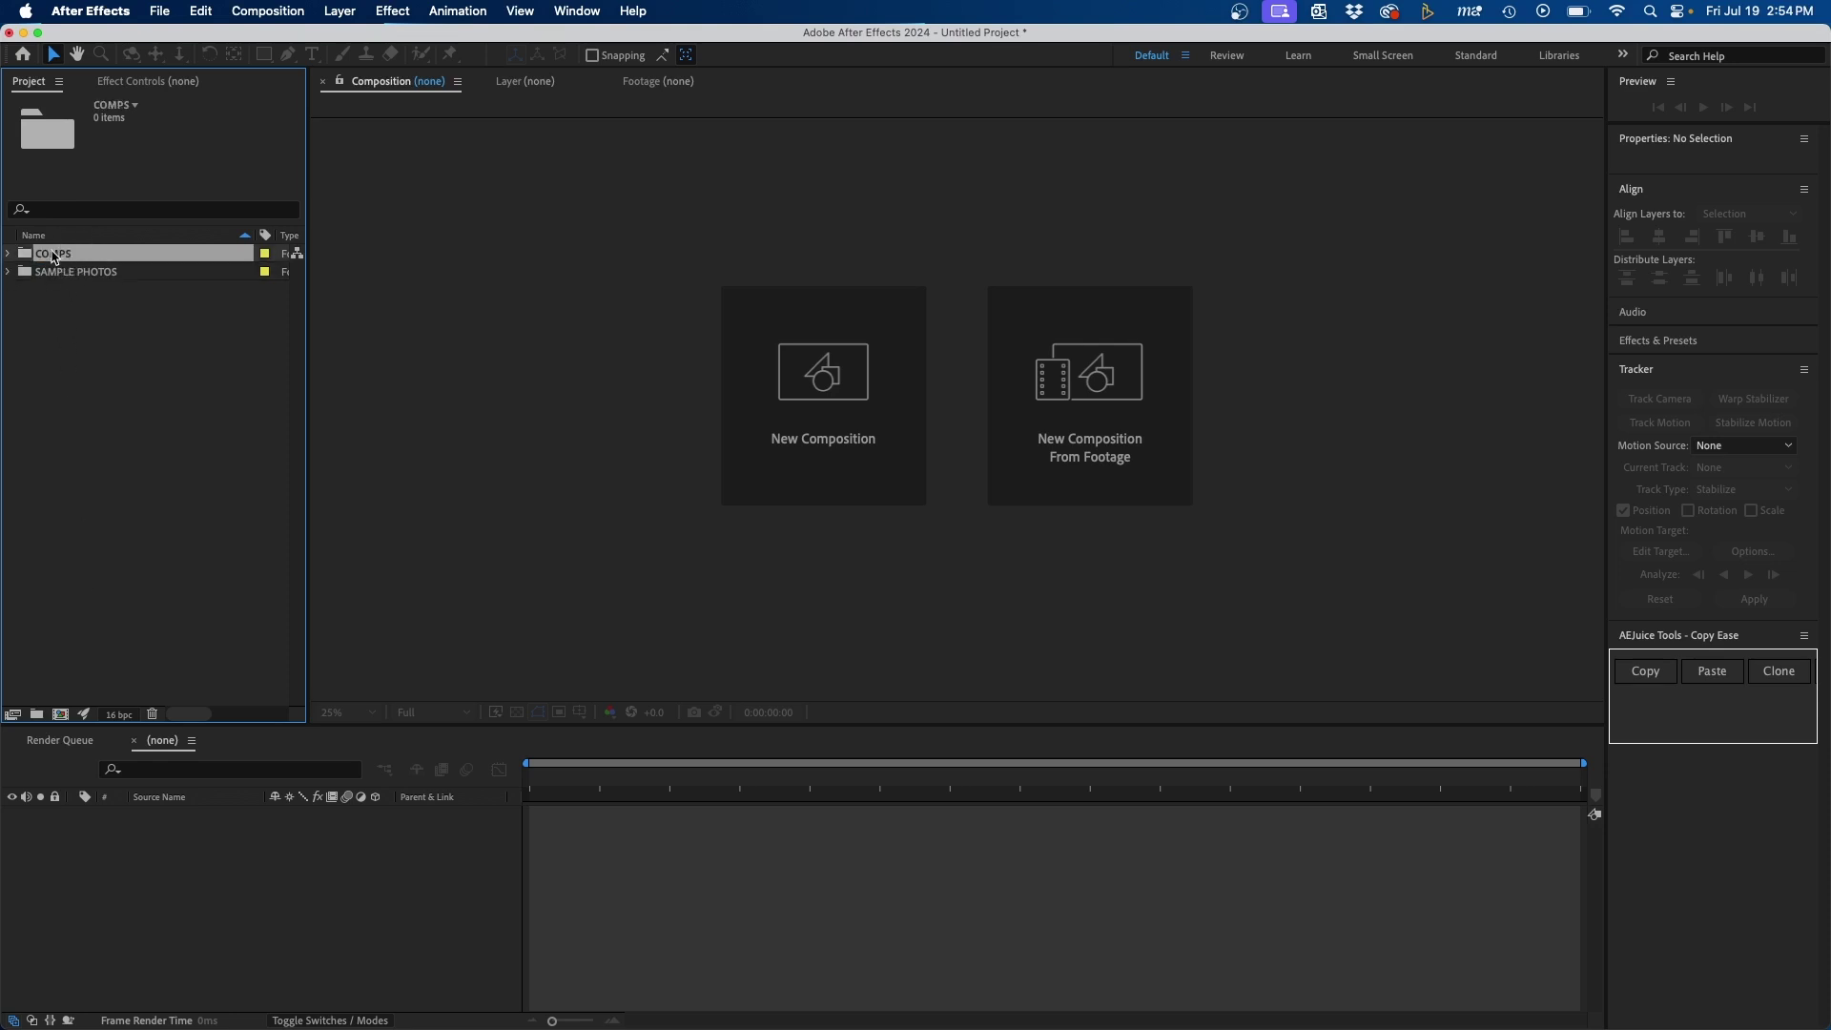
Step: Create a composition named PHOTO 01 in the COMPS folder with the HD 1920x1080 29.97 fps preset and a duration of 0:00:10:00
left_click(266, 12)
left_click(286, 40)
left_click_drag(511, 275, 866, 222)
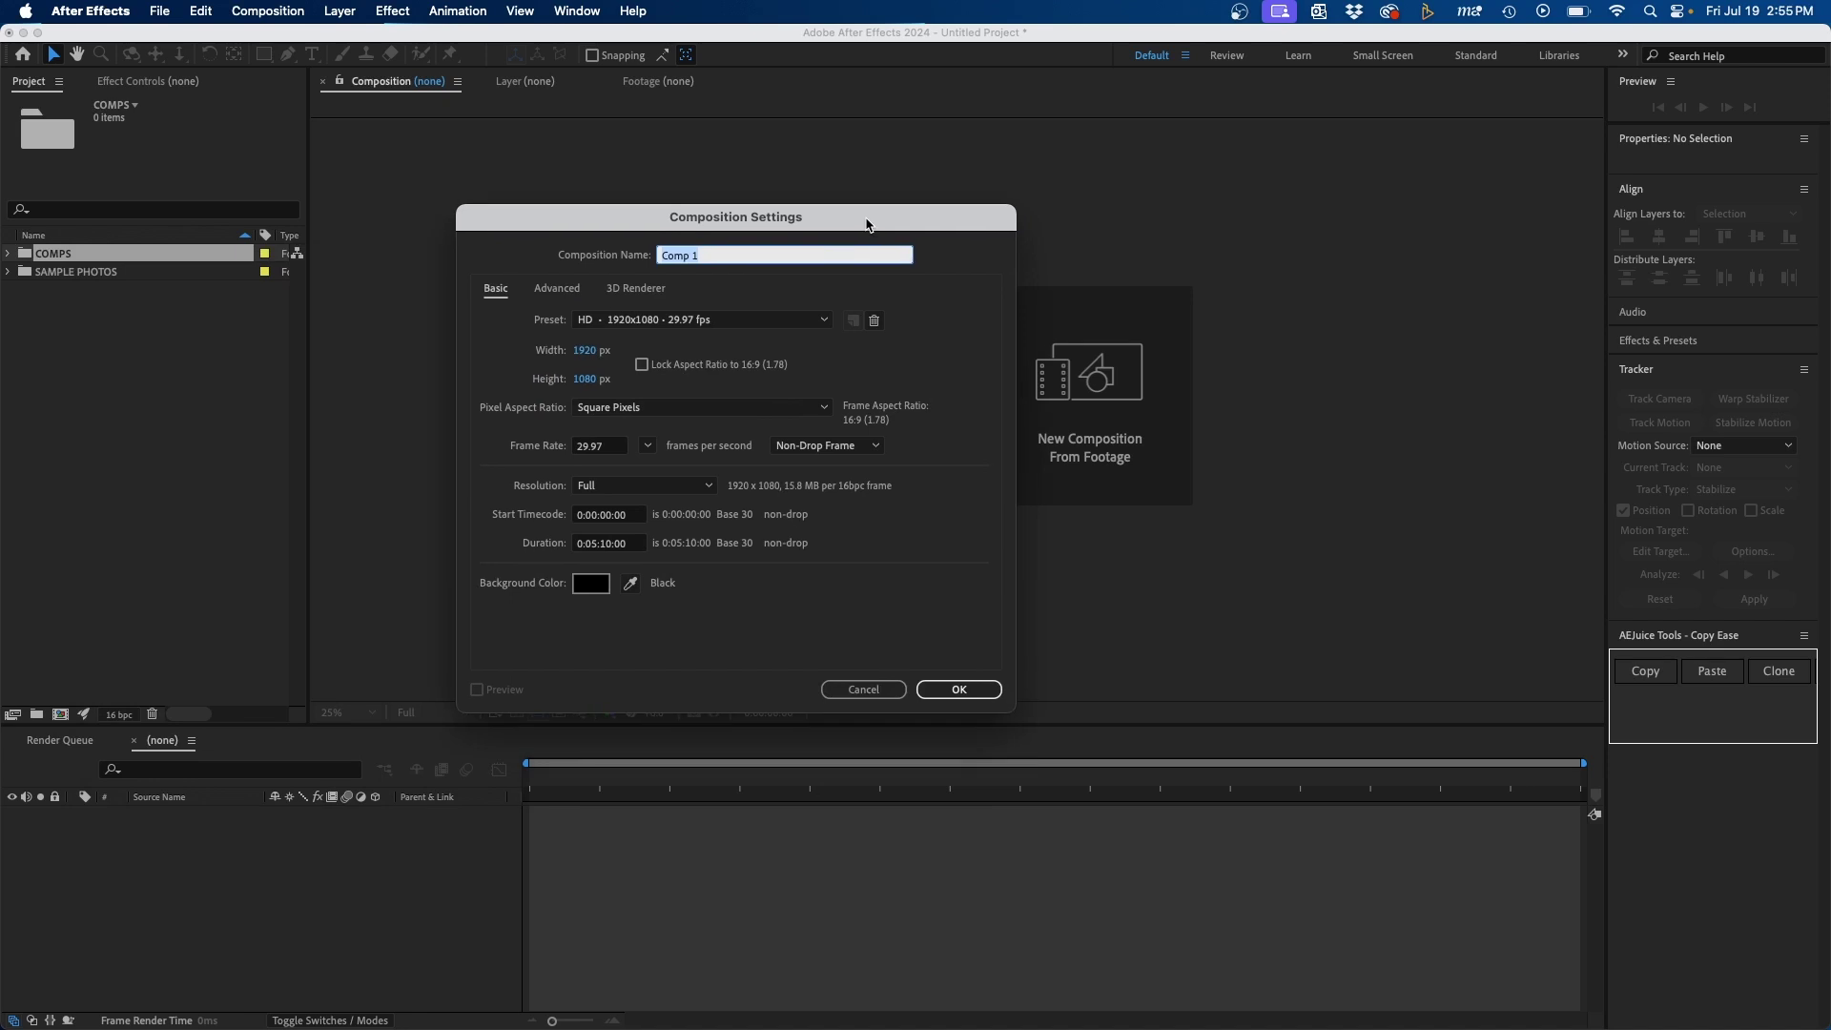
type("PHOTO 01")
left_click(763, 322)
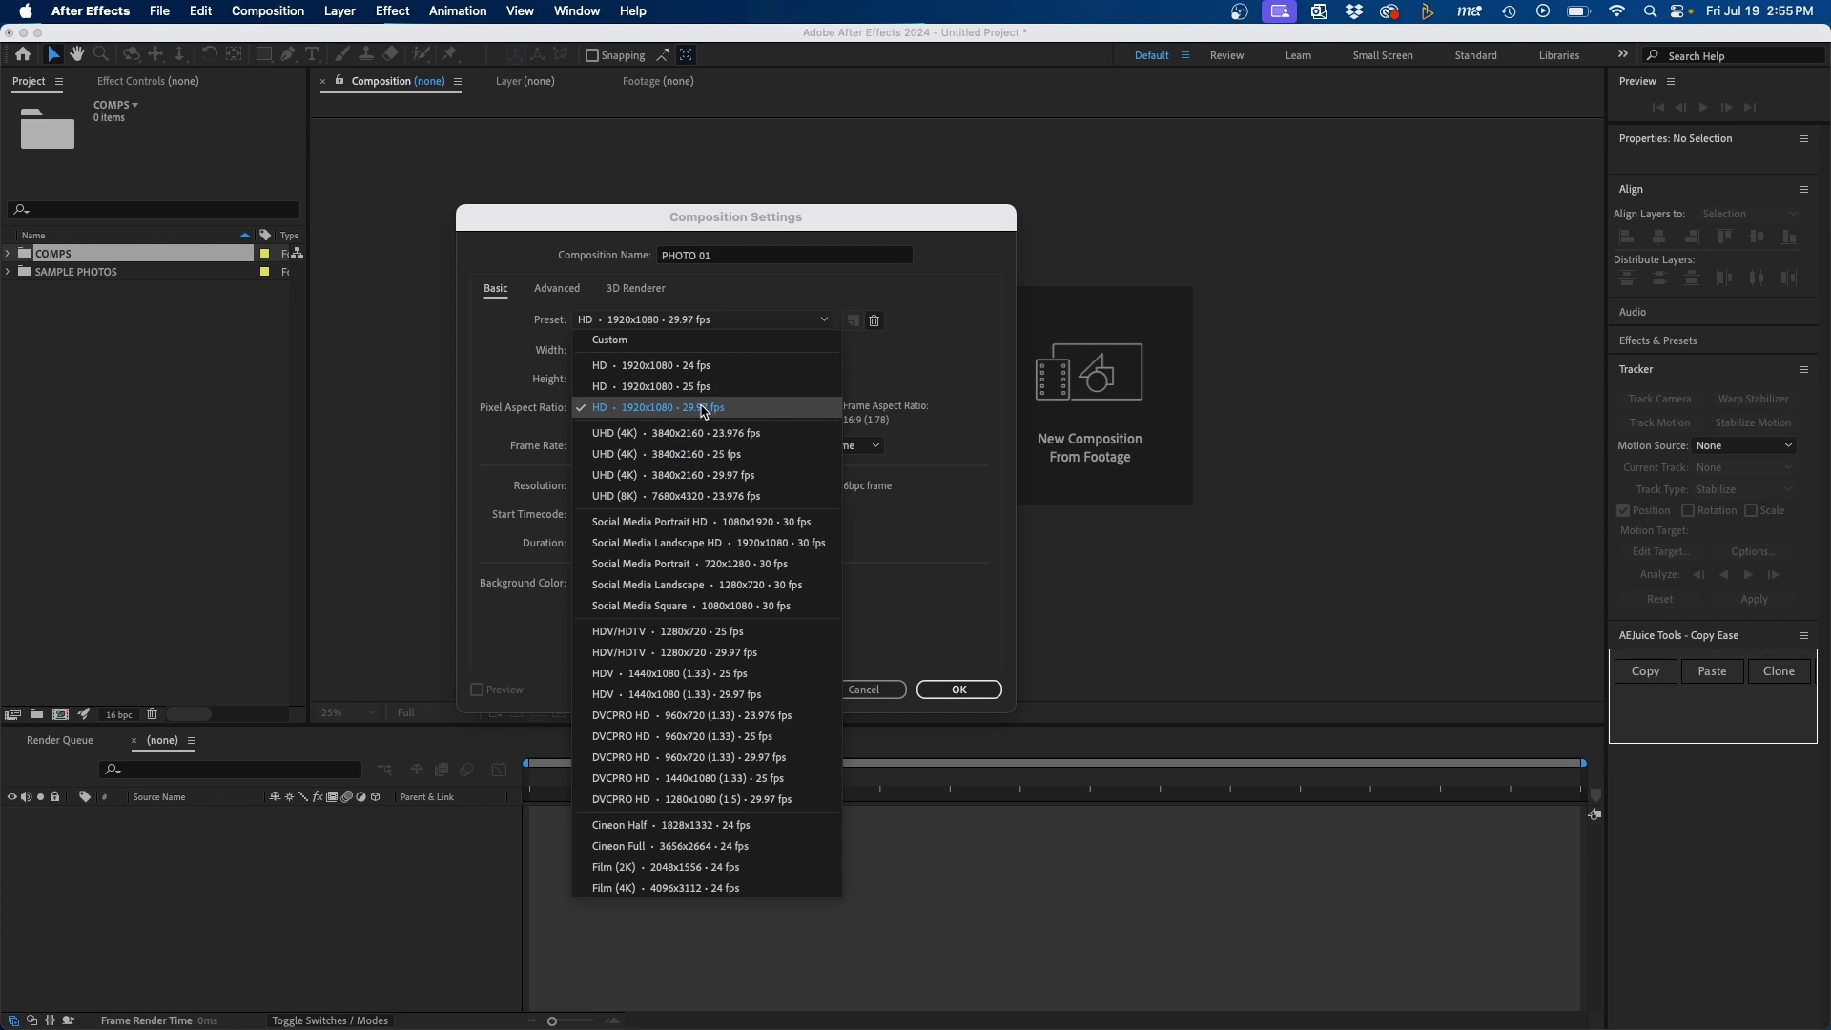
left_click(754, 412)
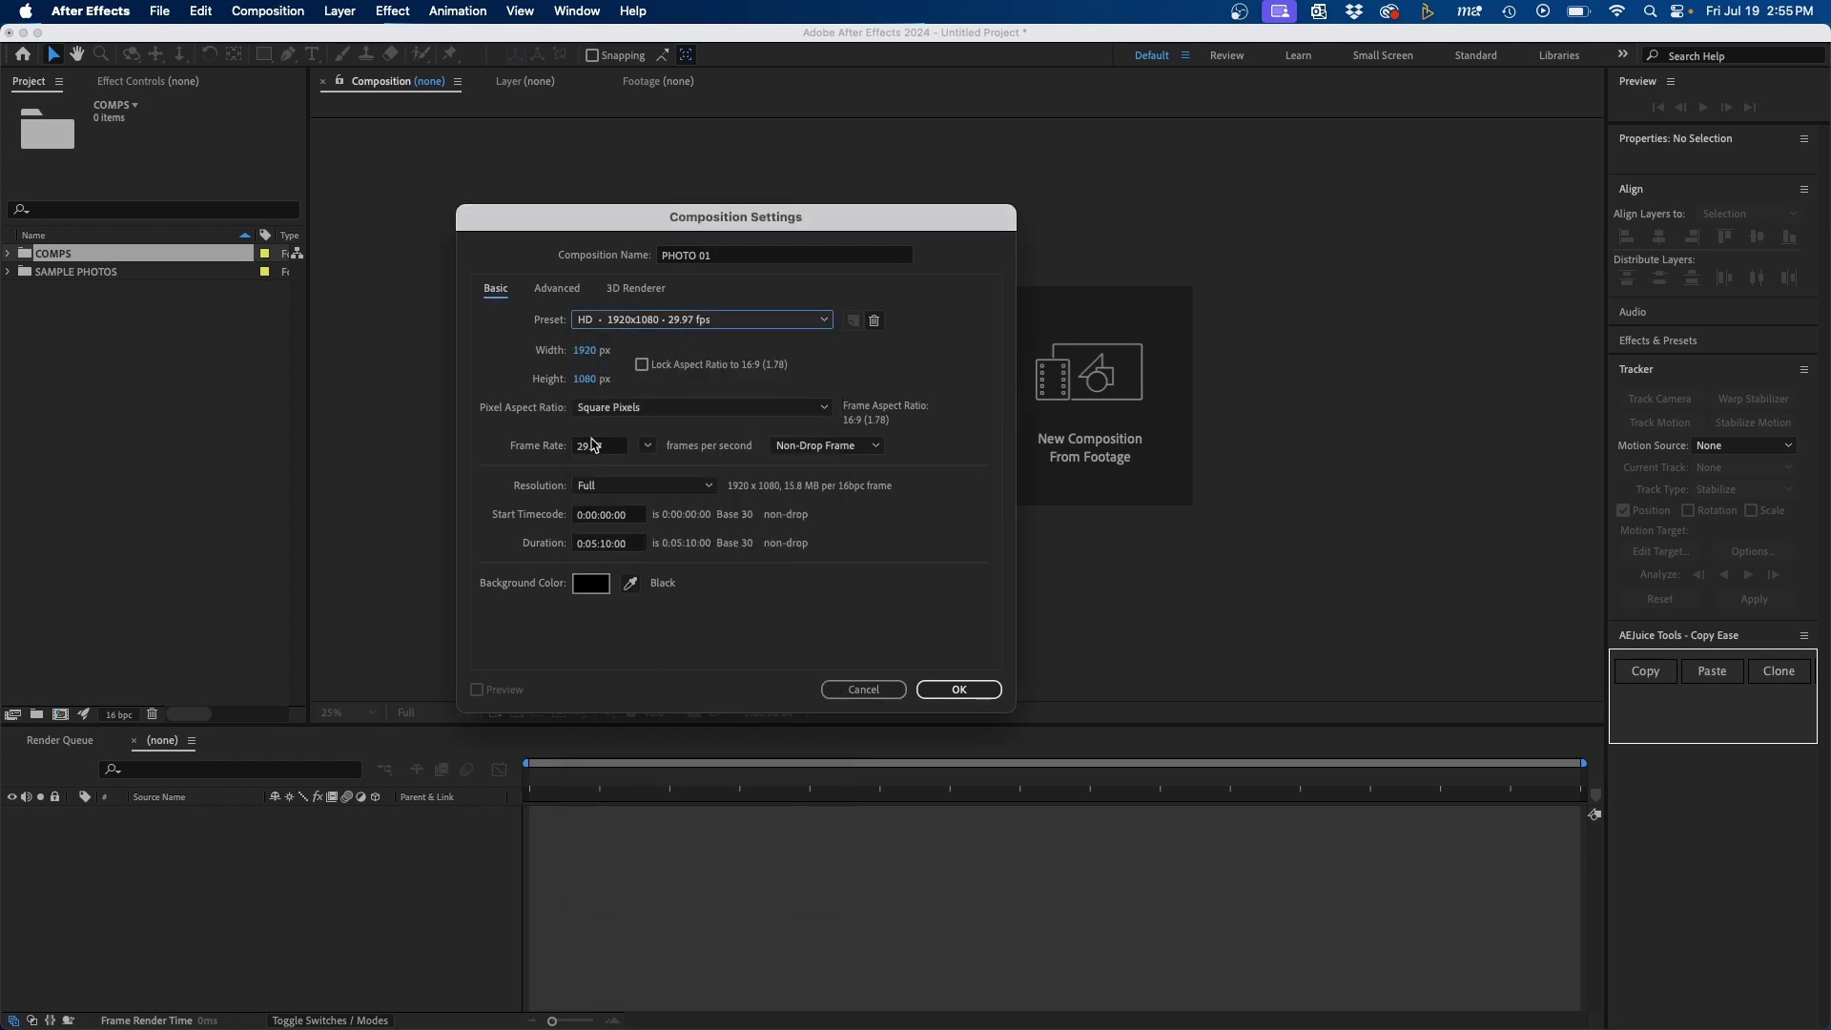
left_click(591, 542)
key("BackSpace")
type("0")
left_click(634, 550)
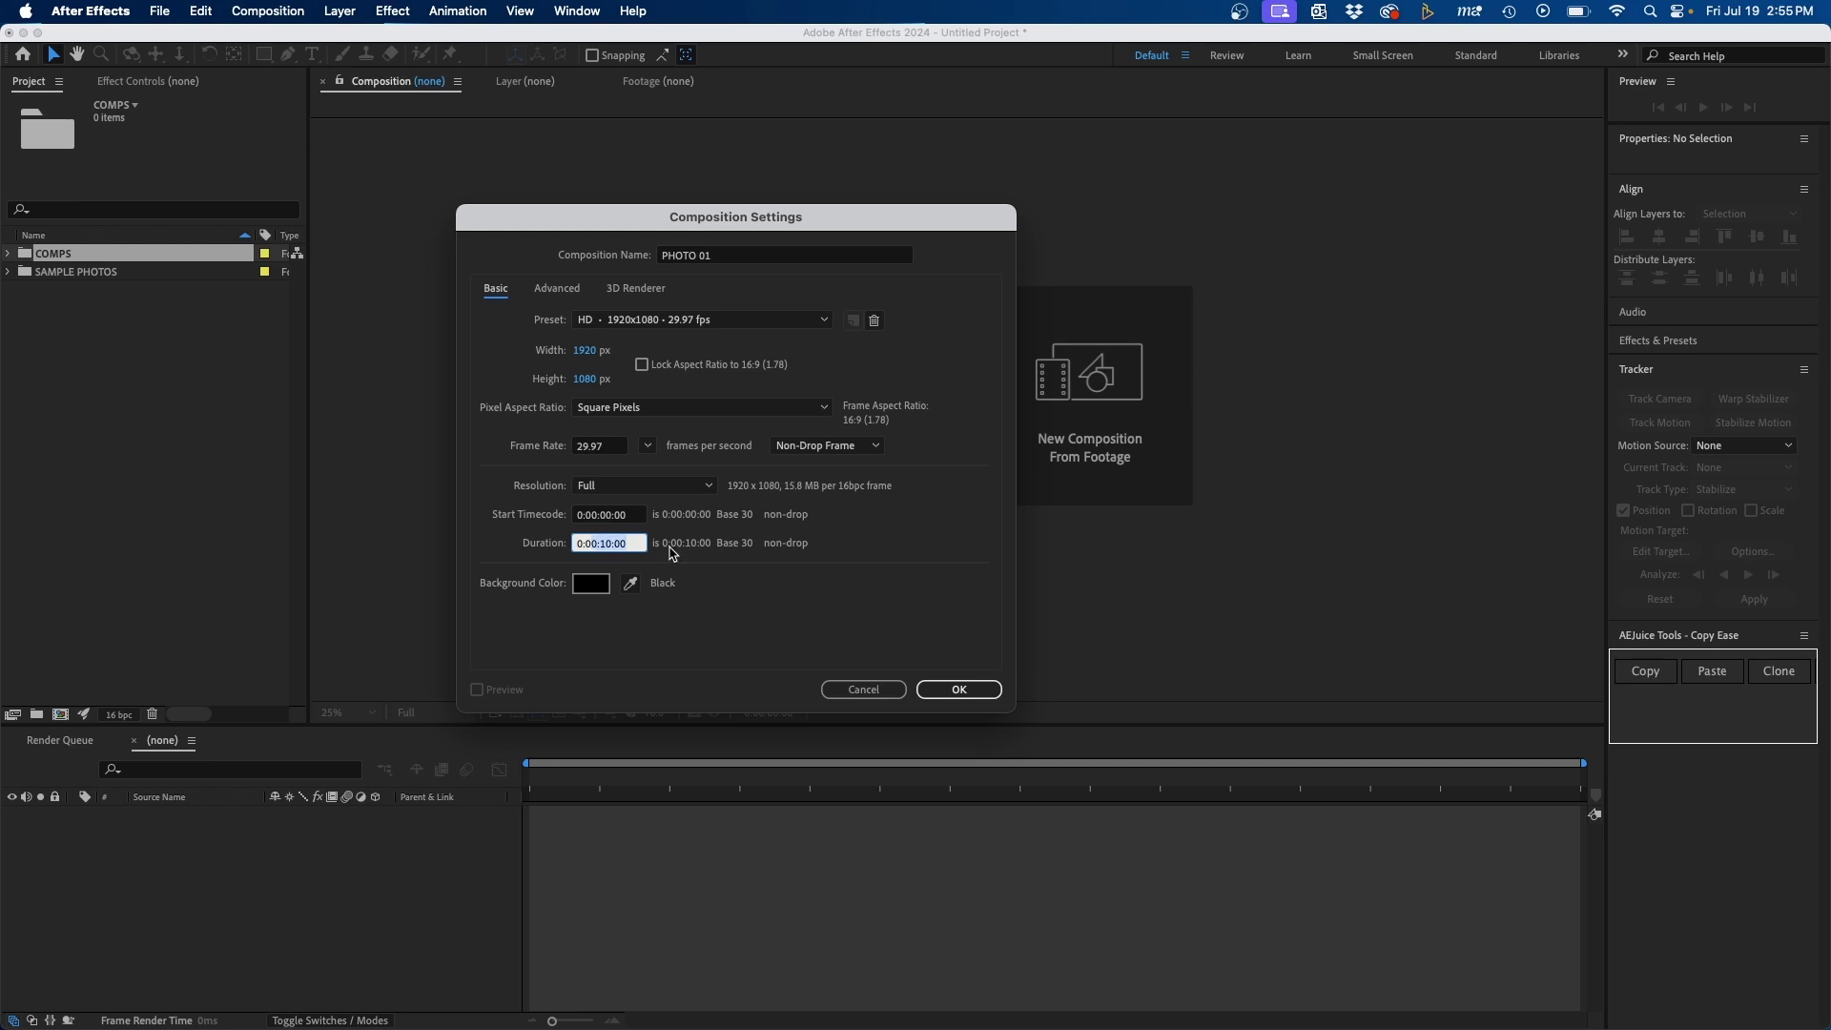
left_click(958, 688)
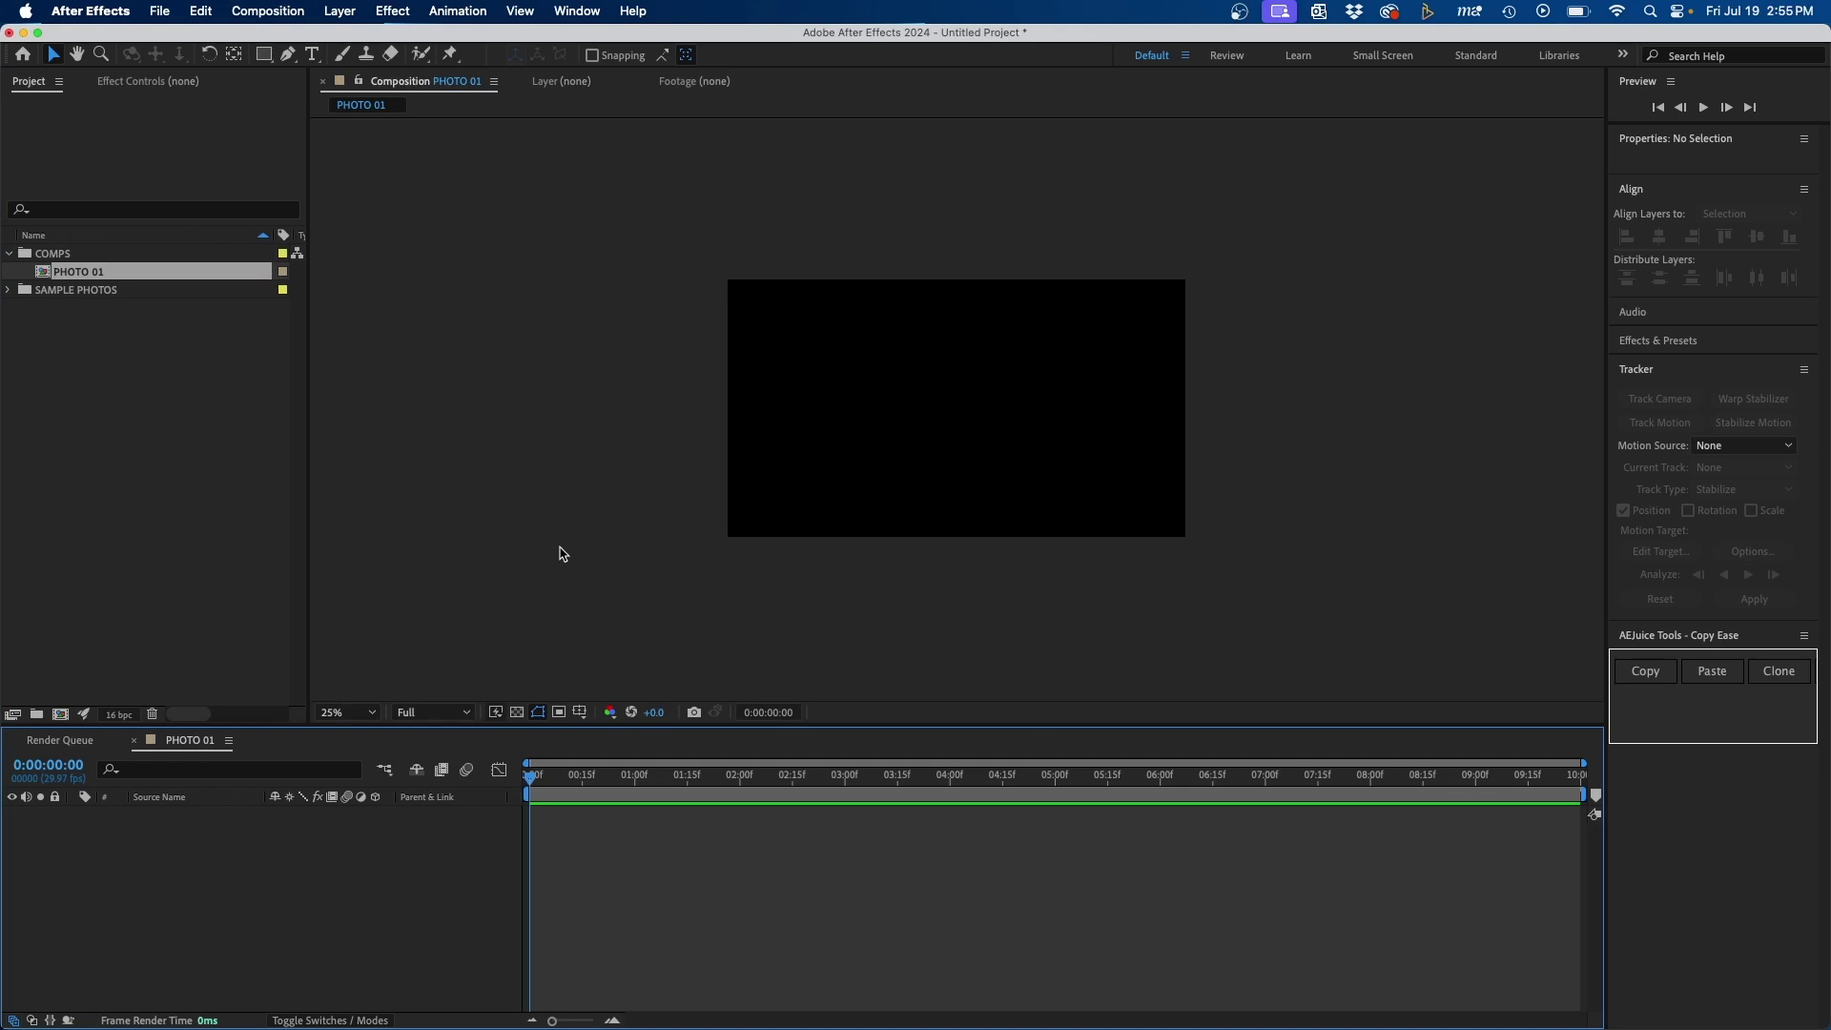
Step: Duplicate the PHOTO 01 composition nine times to make PHOTO 02 through PHOTO 10
left_click(93, 277)
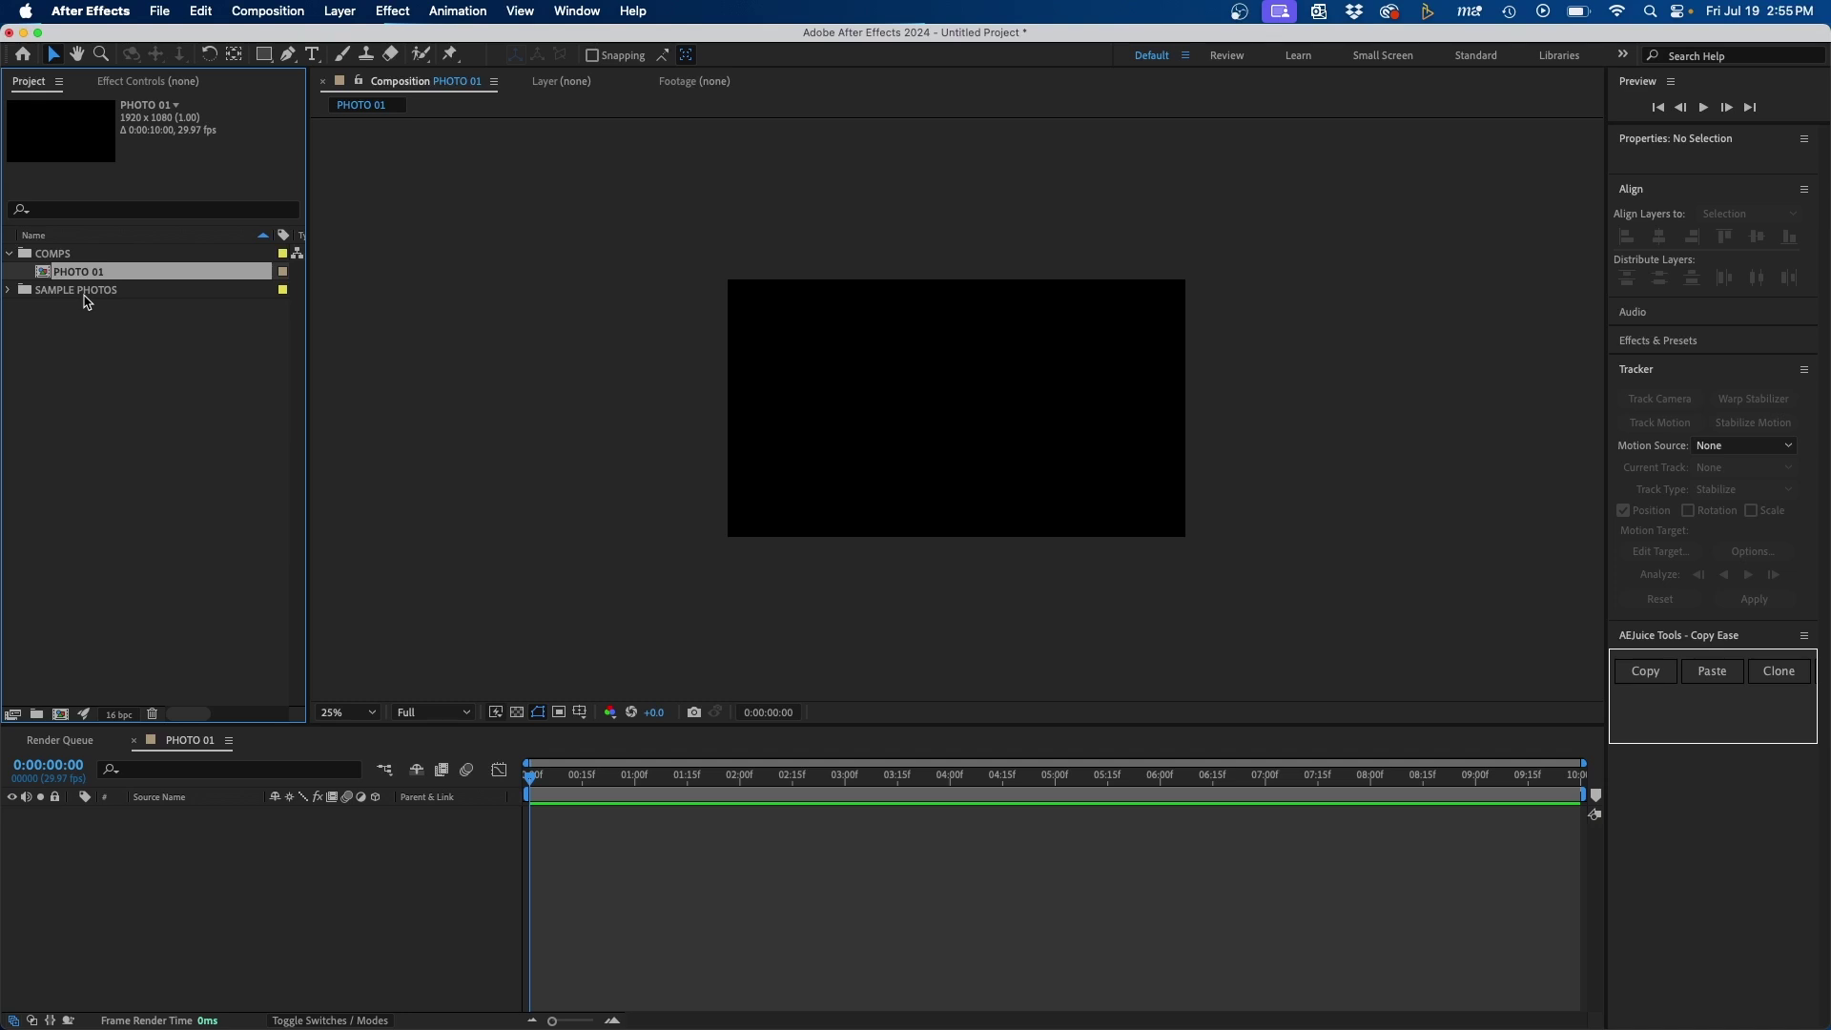
key("super+d")
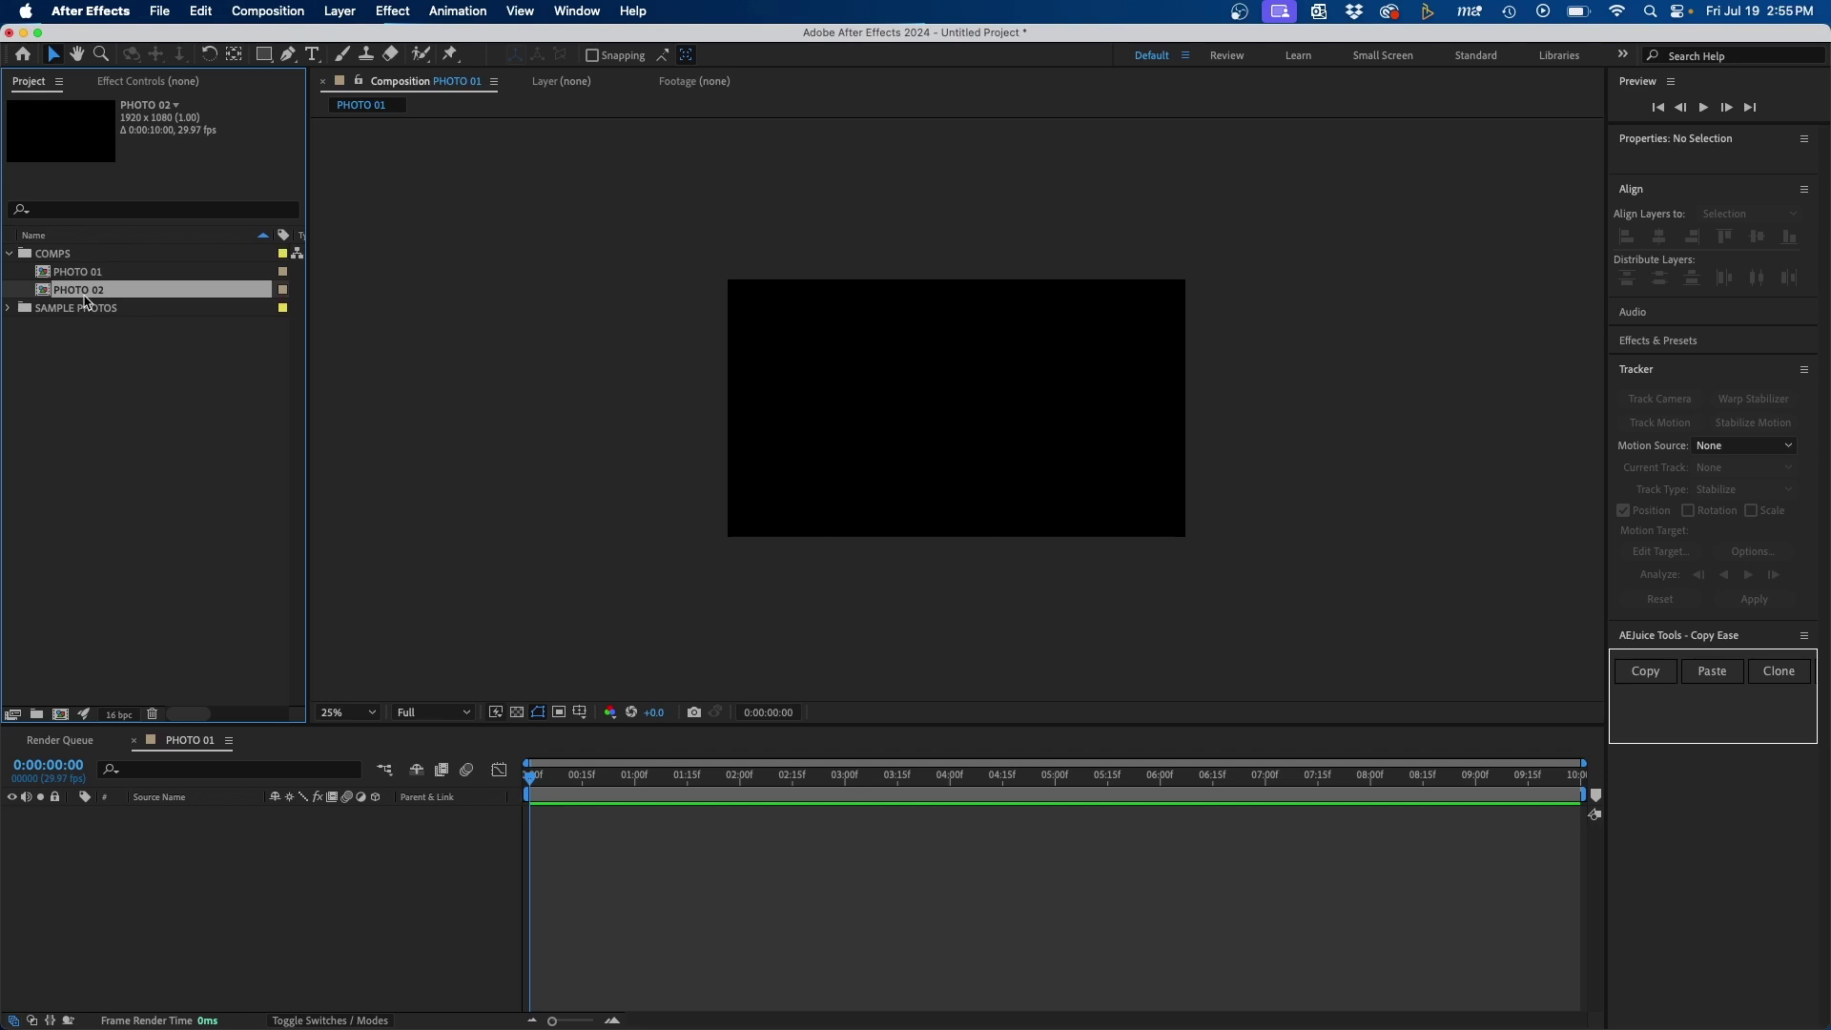
key("super+d")
key("super+d")
key("super+d")
key("super+d")
key("super+d")
key("super+d")
key("super+d")
key("super+d")
Step: Open the PHOTO 01 composition and add the boston-public-library photo from SAMPLE PHOTOS as its layer
double_click(67, 275)
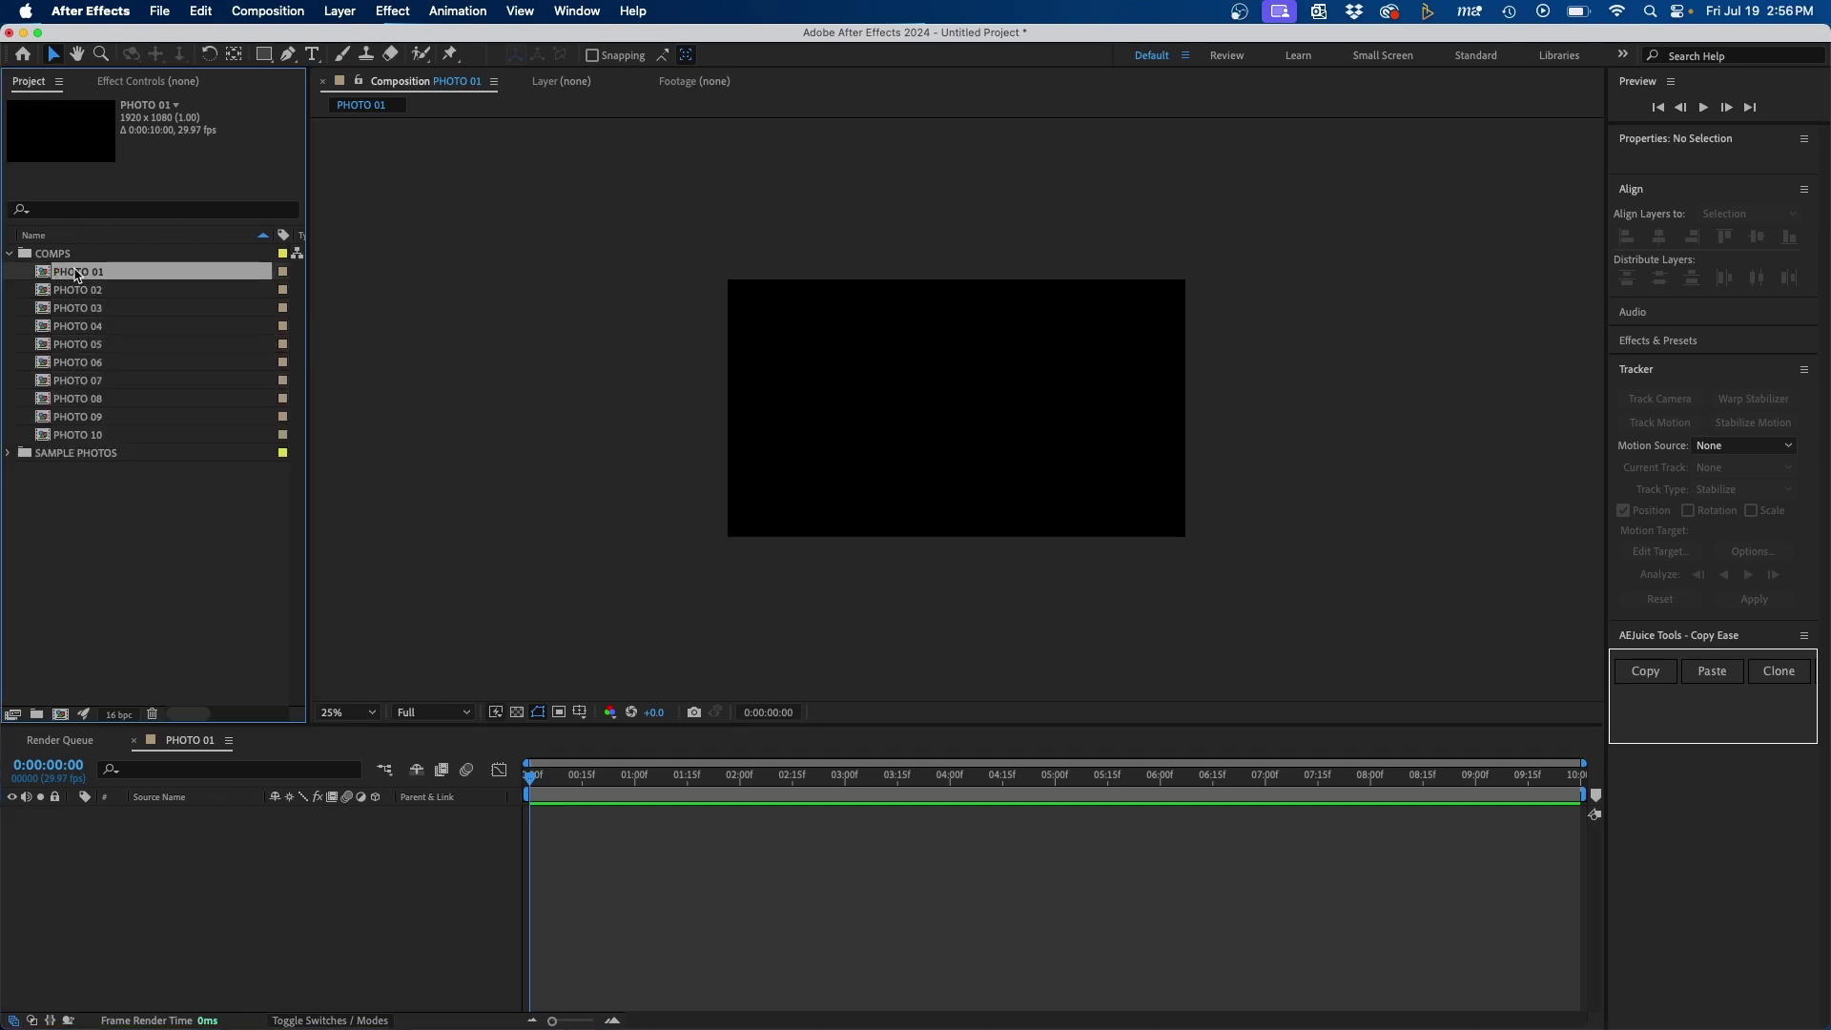
left_click(10, 452)
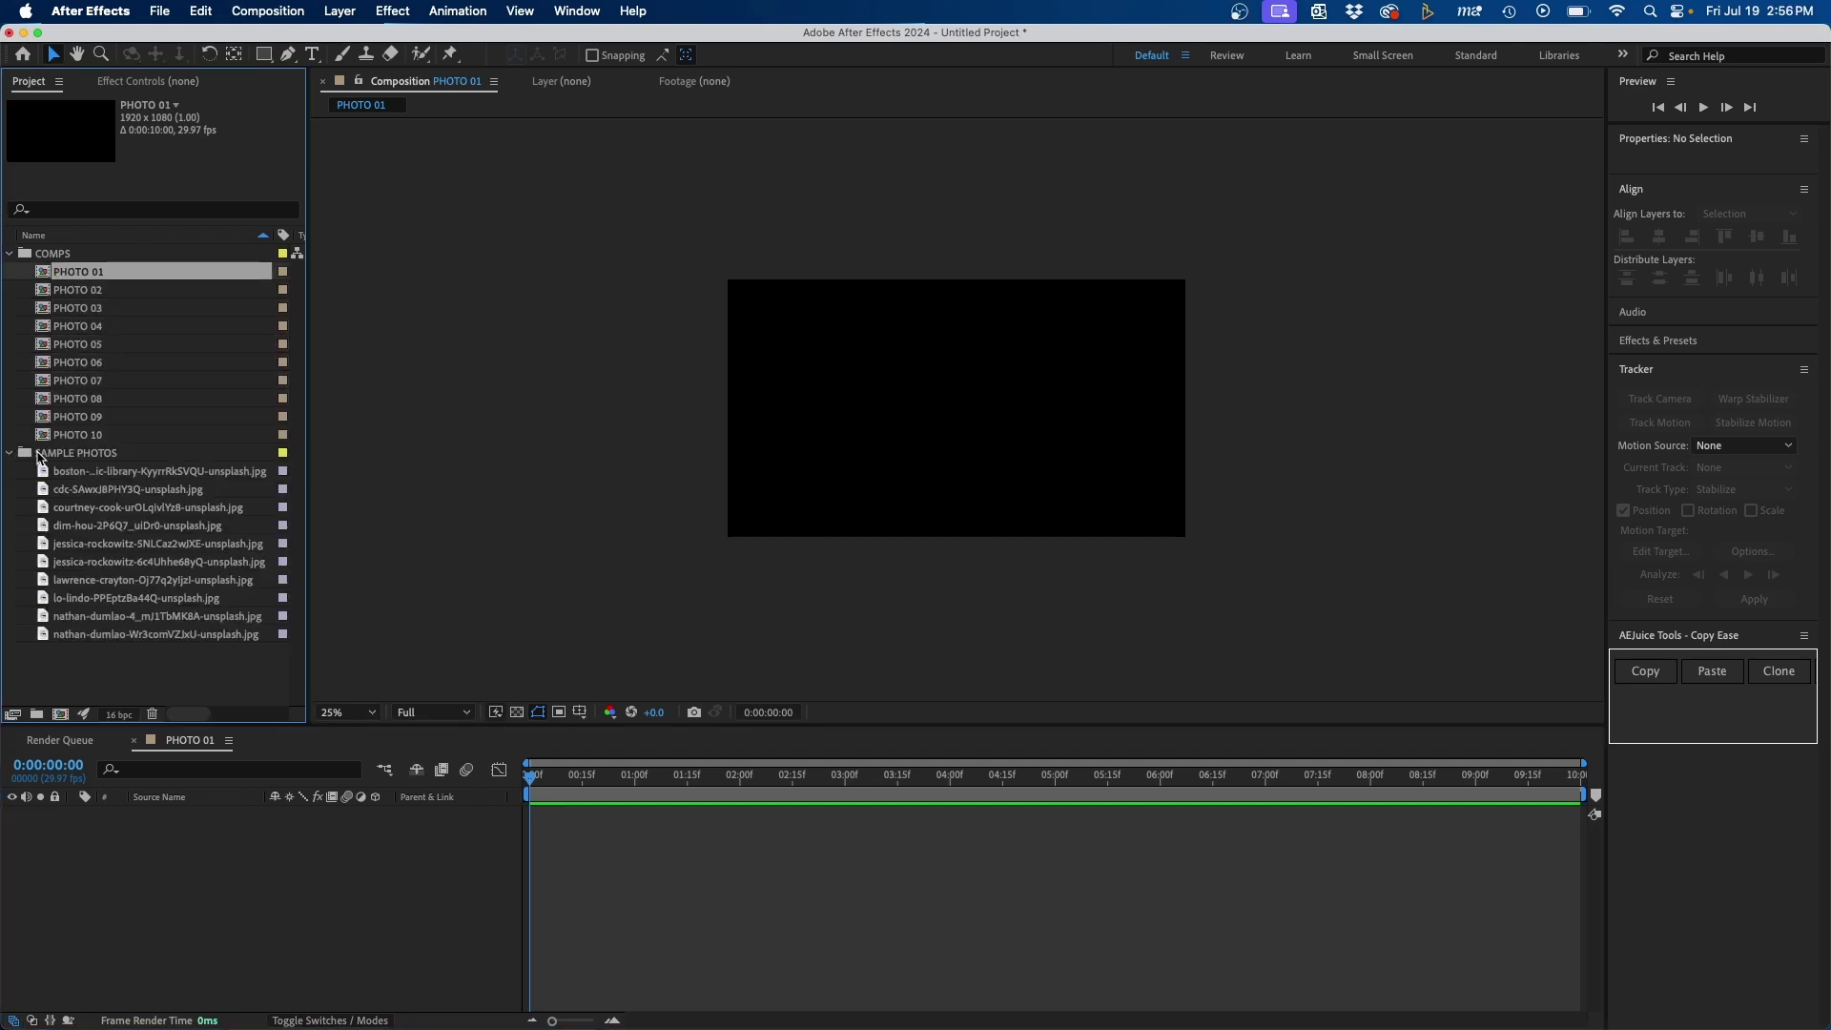
left_click(97, 471)
key("super+slash")
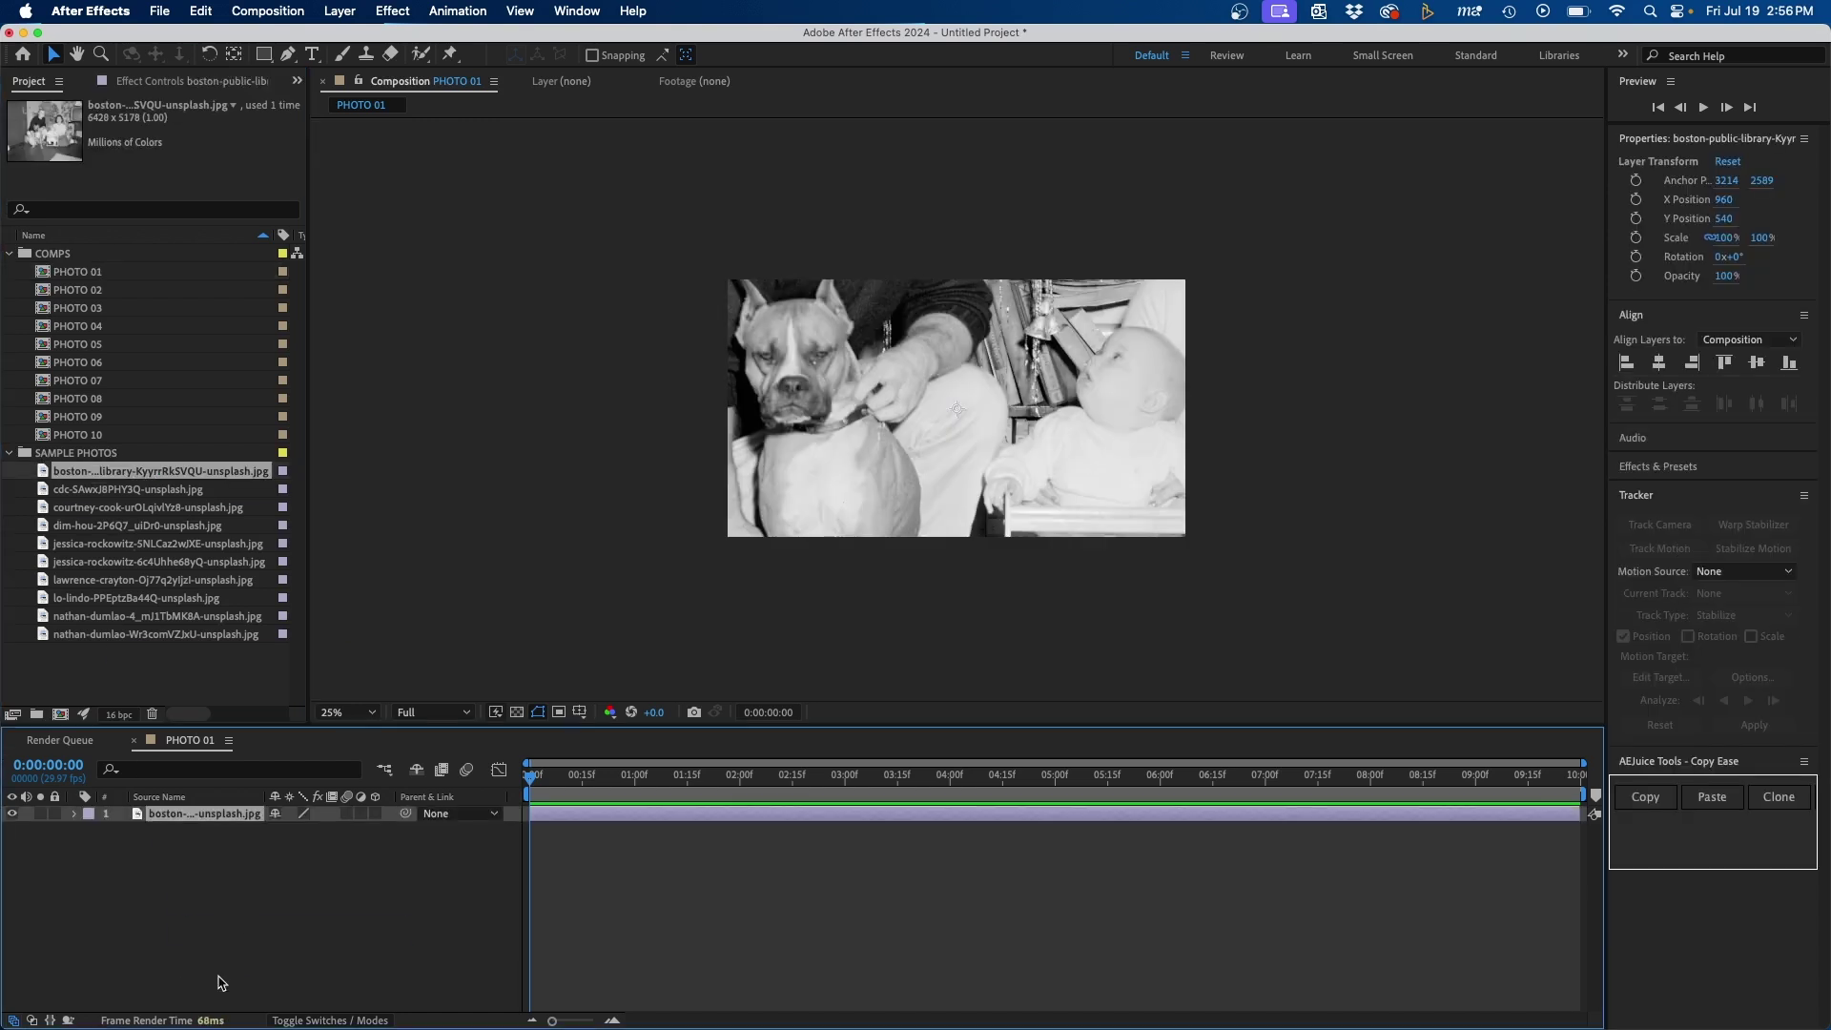
Step: Scale the PHOTO 01 image layer to 32% and move it to position 932, 656 so the family is well framed
left_click(190, 816)
key("s")
left_click_drag(299, 829, 235, 827)
mouse_move(1045, 387)
left_mouse_down()
mouse_move(1020, 422)
mouse_move(1040, 414)
left_mouse_up()
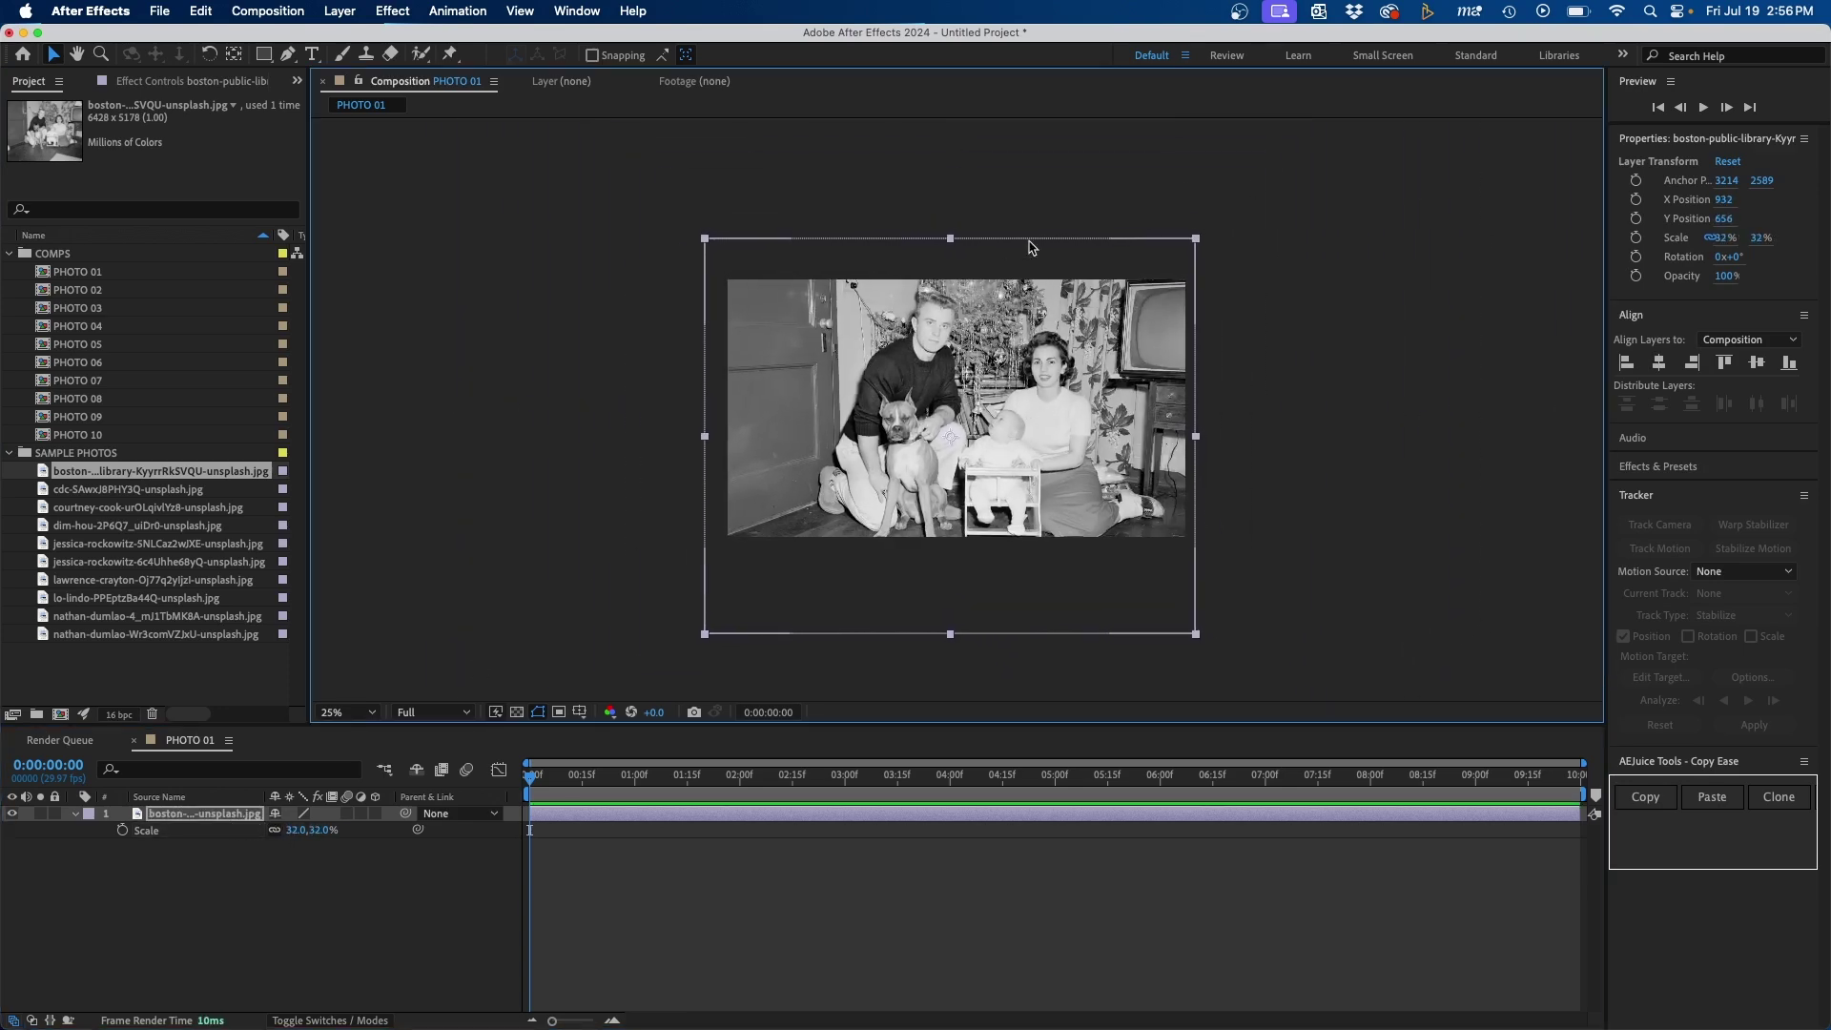
Step: Add the cdc sample photo to the PHOTO 02 composition, scale it to 47%, and shift it down to Y position 564
double_click(76, 290)
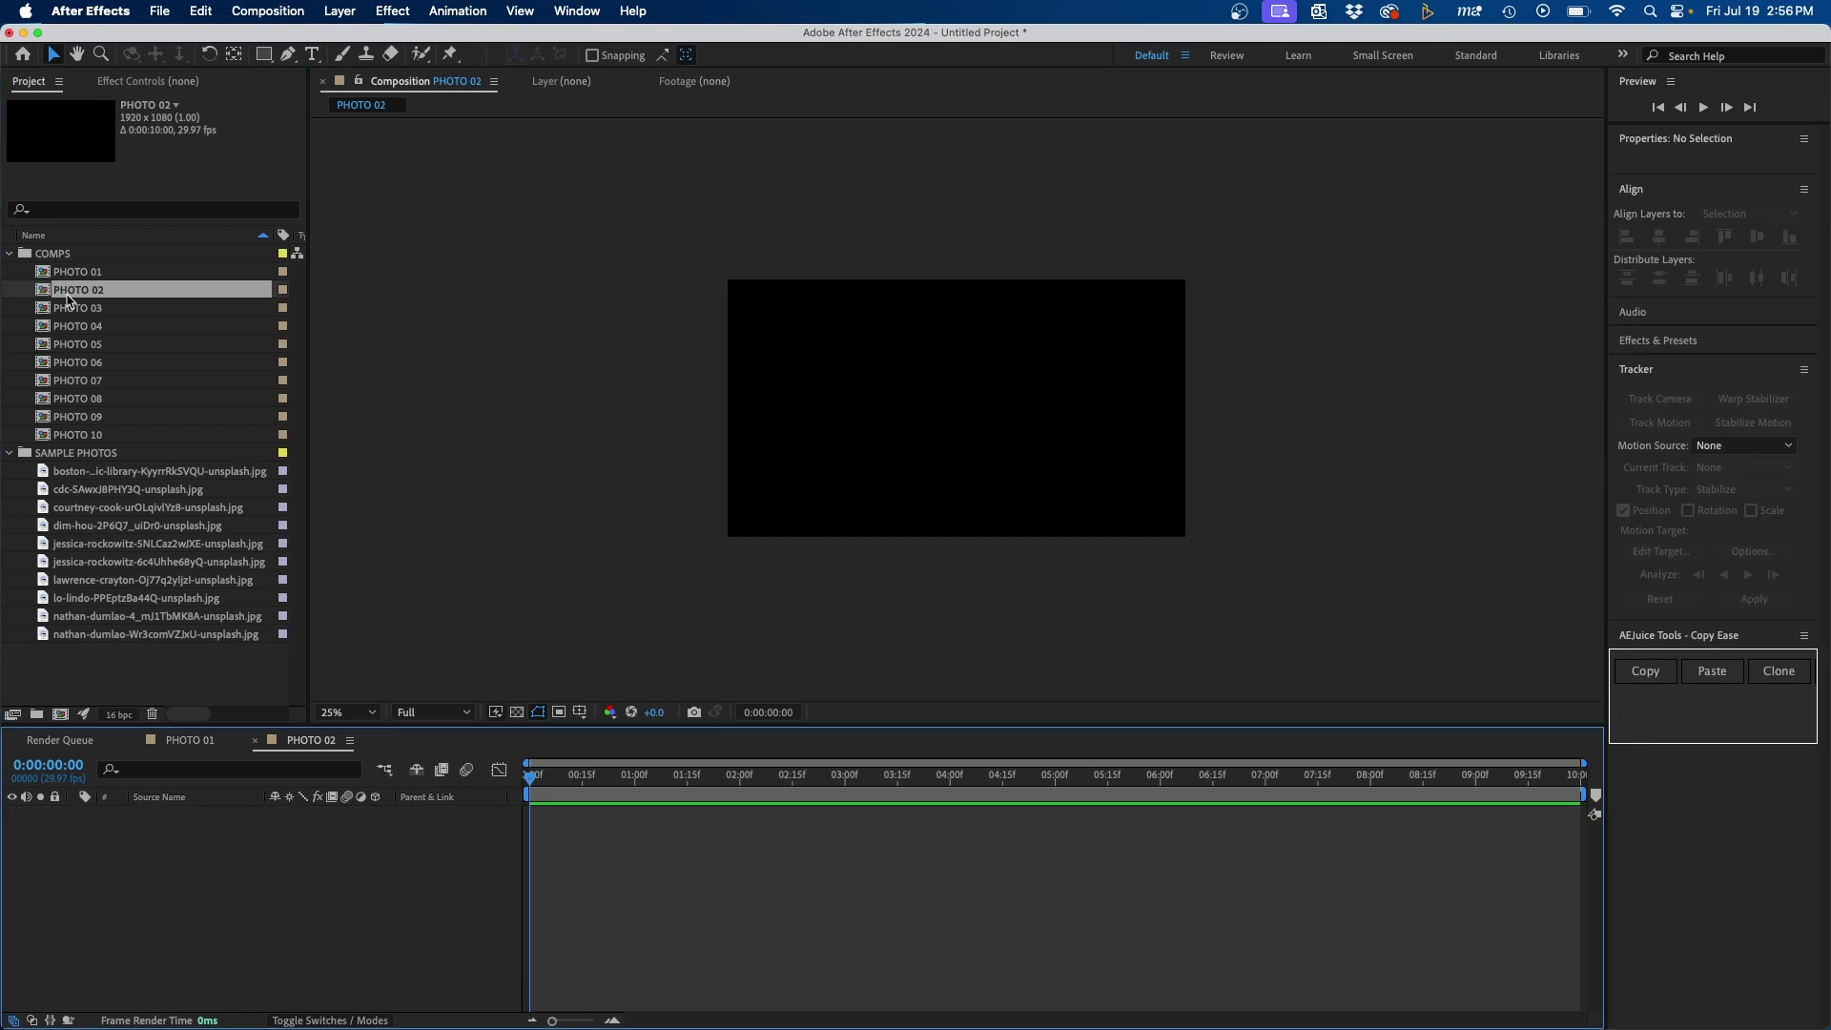
left_click_drag(91, 485, 170, 889)
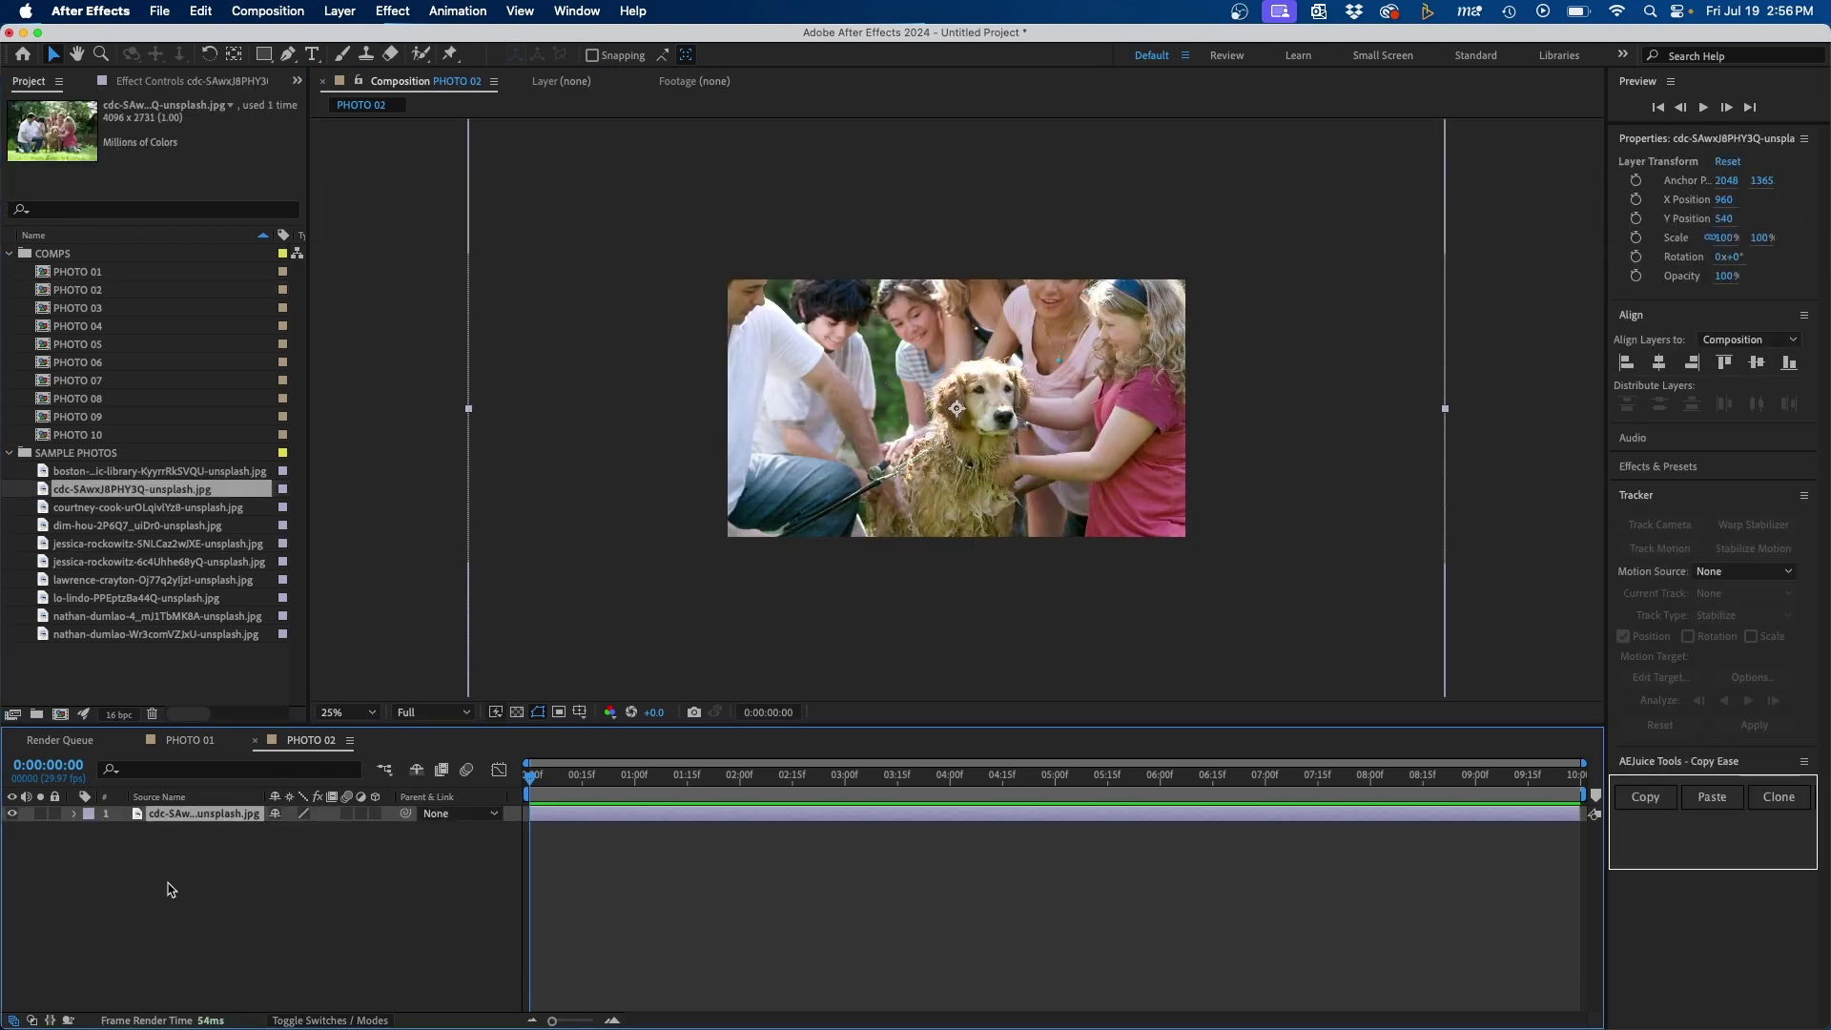
key("s")
left_click_drag(302, 830, 253, 828)
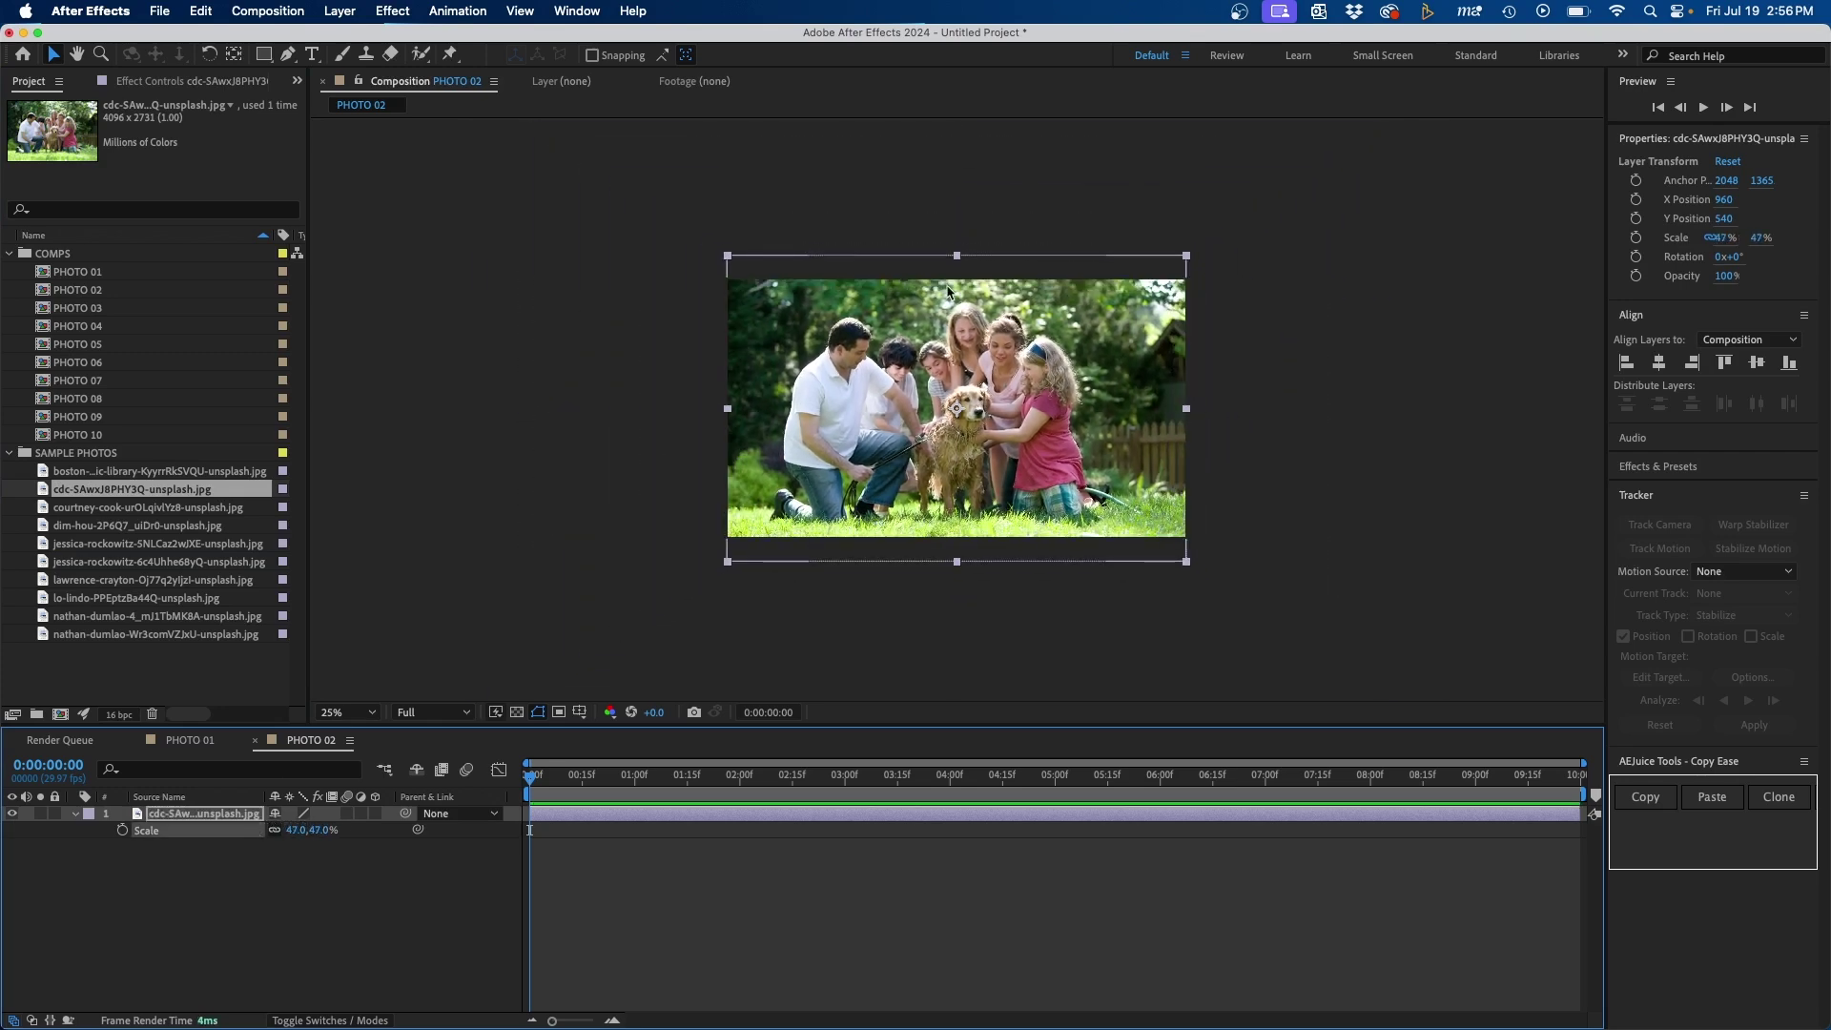
left_click_drag(946, 284, 945, 292)
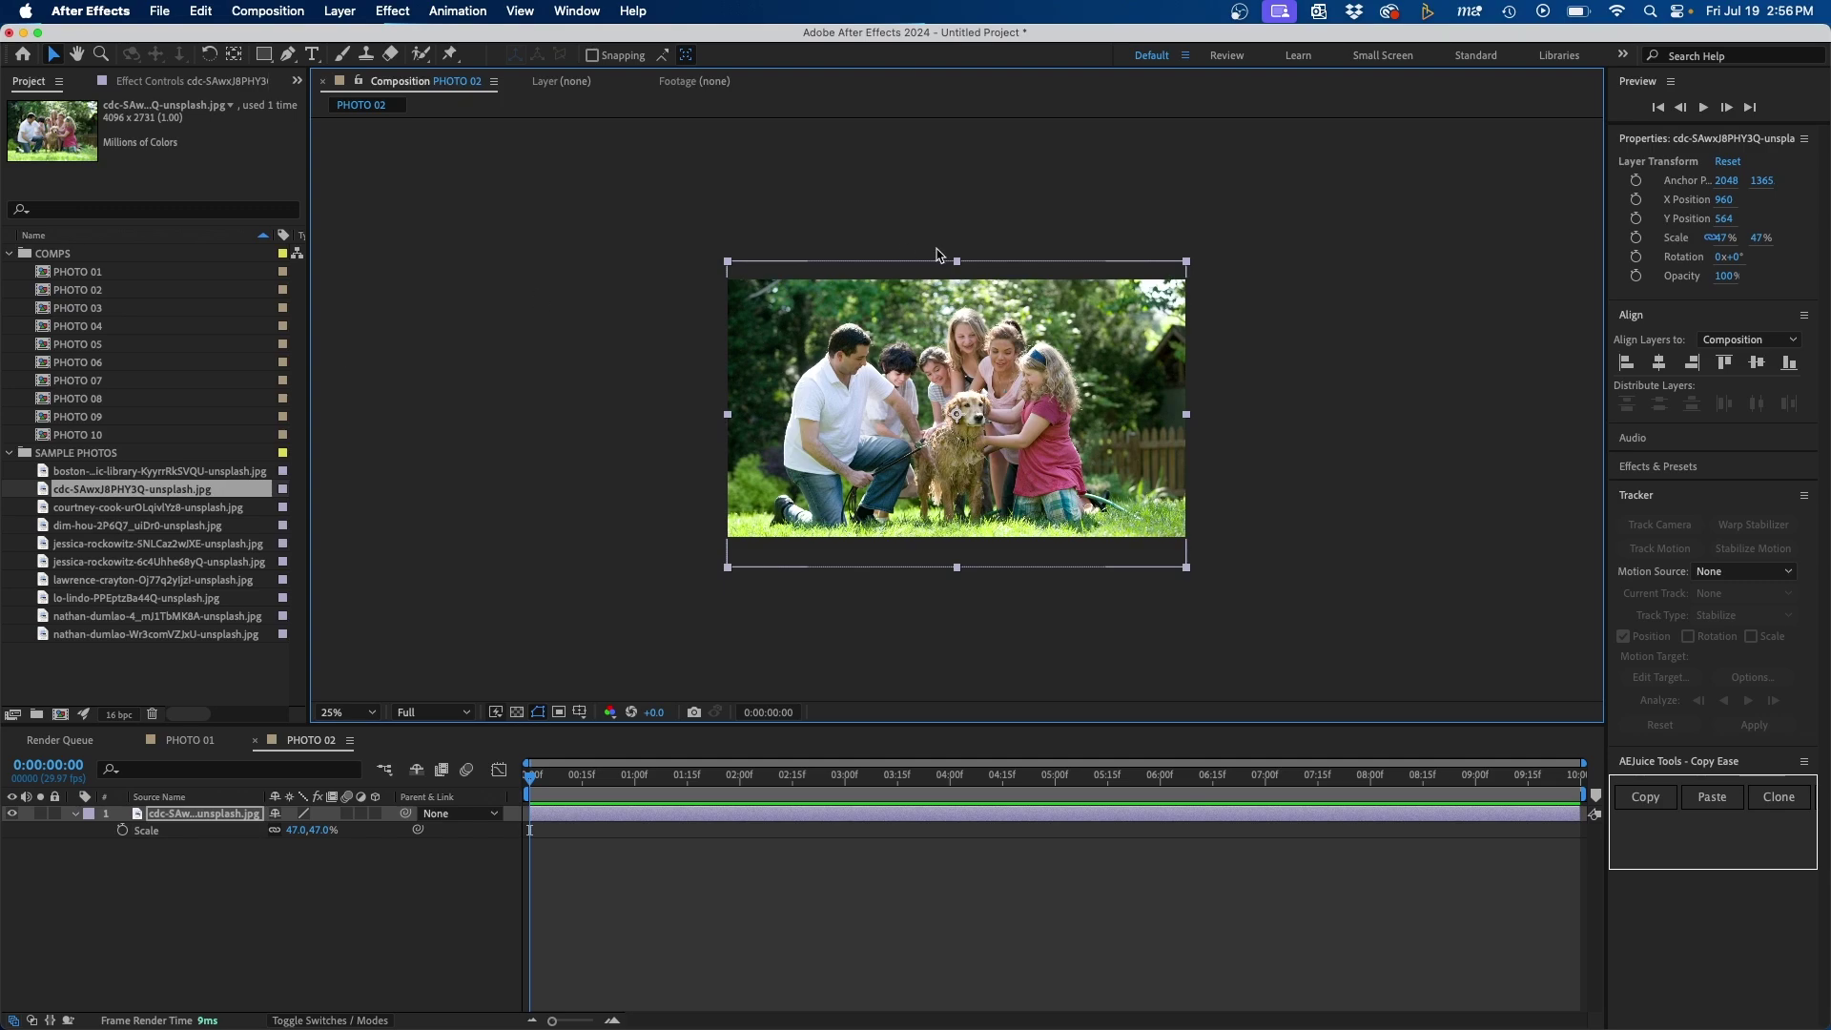
Step: Fill the PHOTO 03 through PHOTO 09 compositions with the next sample photos in list order, one each, scaled to fit the frame
double_click(77, 308)
left_click_drag(143, 524, 172, 839)
double_click(77, 326)
double_click(78, 362)
left_click_drag(158, 560, 162, 829)
double_click(78, 381)
double_click(77, 398)
left_click_drag(143, 598, 162, 830)
double_click(77, 417)
key("s")
Step: Add the last sample photo to the PHOTO 10 composition, scale it to 26%, and position it at 952, 624
double_click(77, 434)
left_click_drag(157, 634, 162, 829)
key("s")
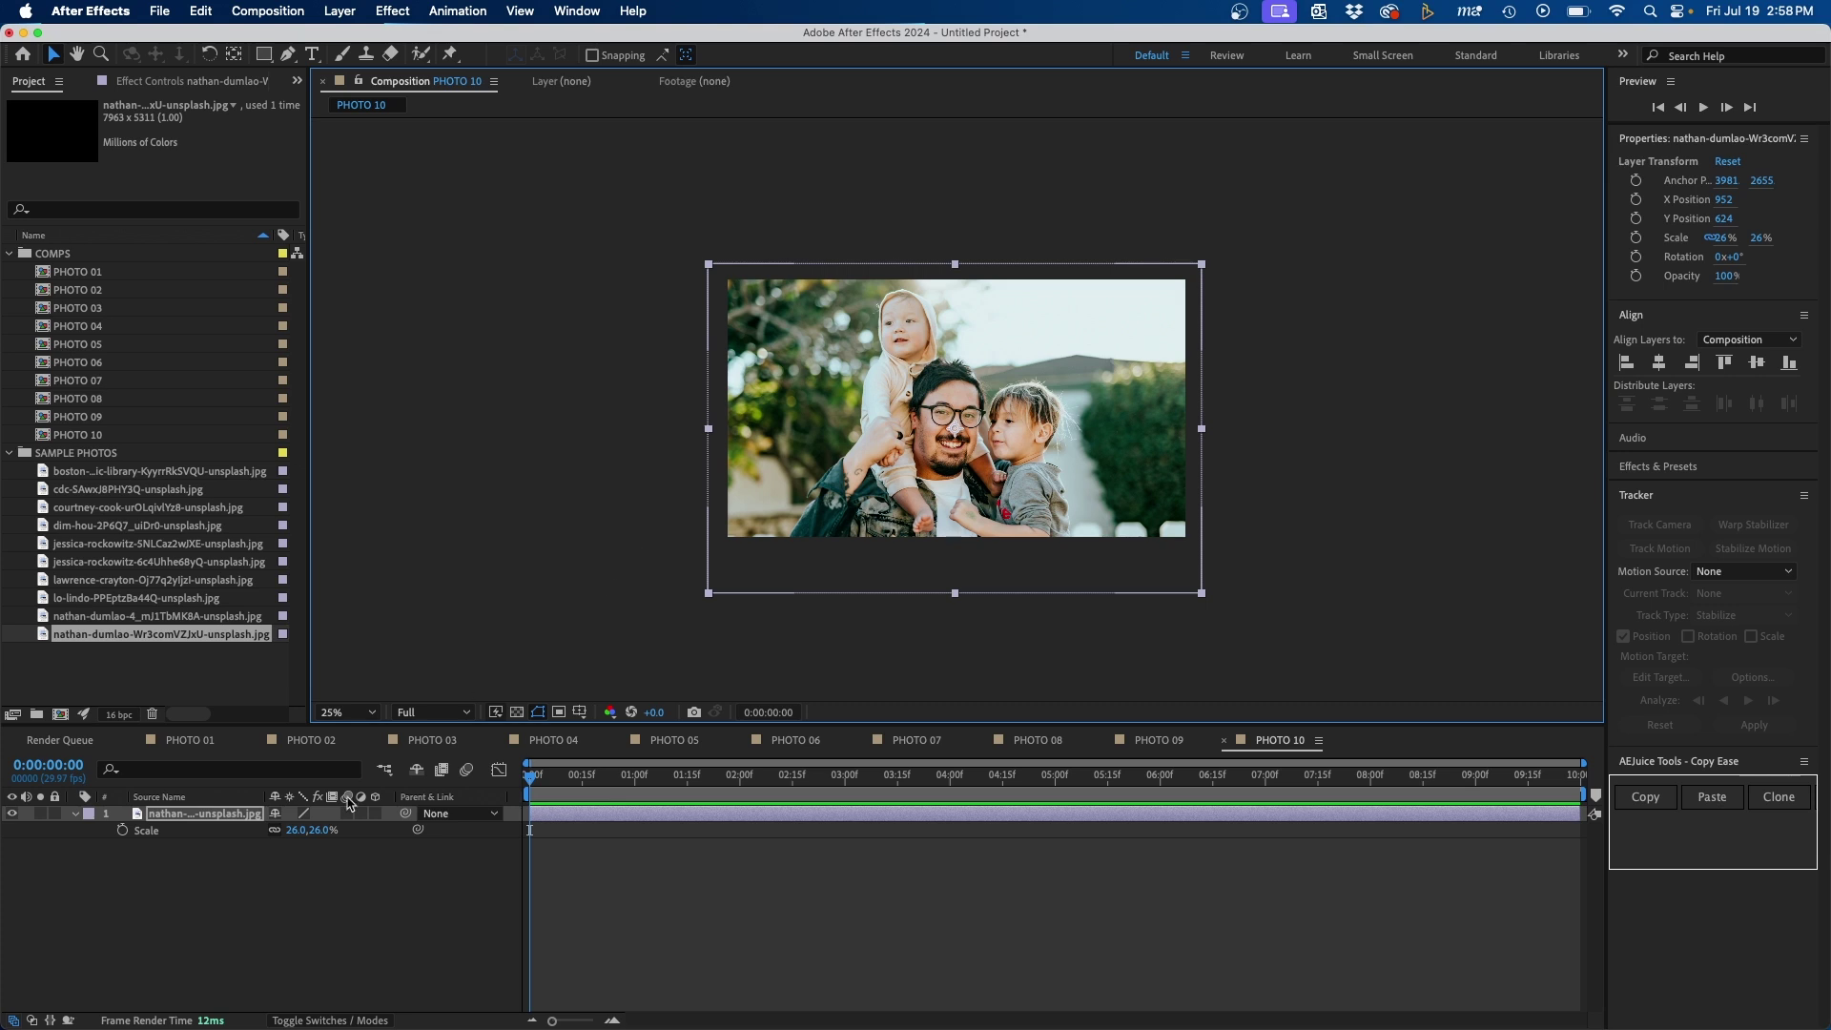
left_click(224, 904)
left_click(98, 434)
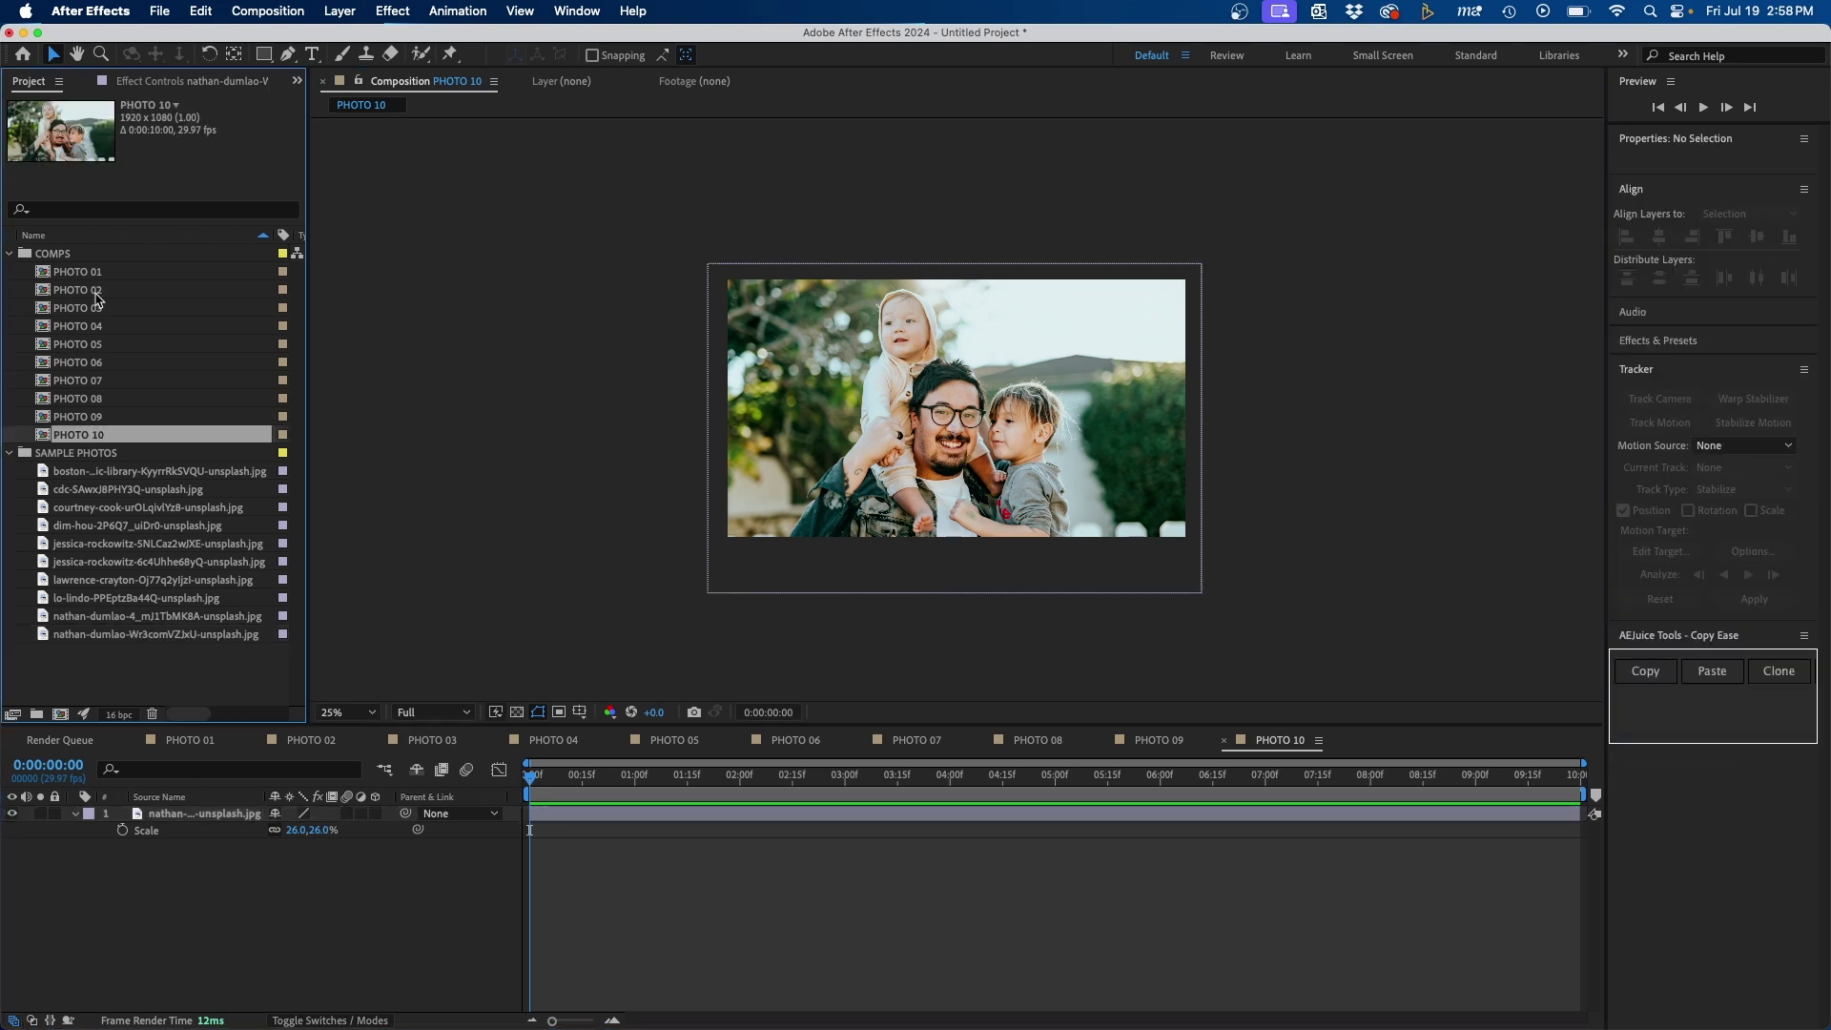
left_click(91, 273)
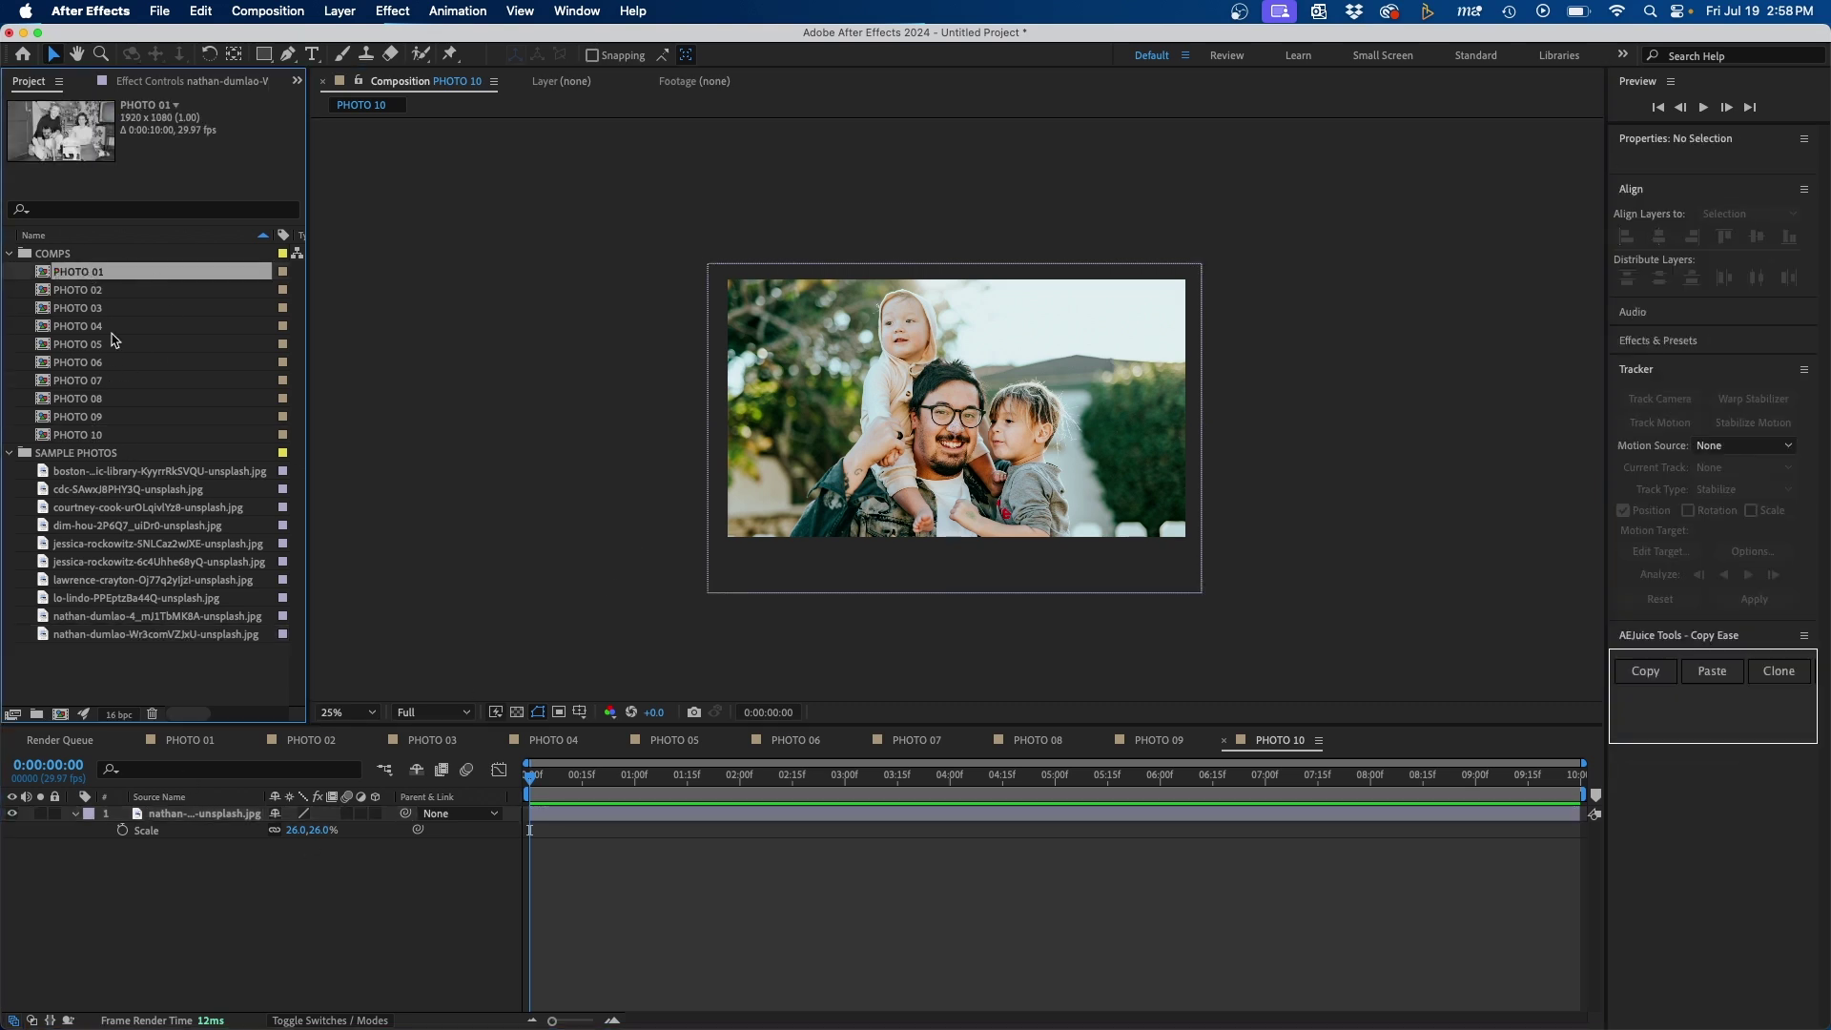
Step: Create a composition named FINALE SLIDESHOW in the COMPS folder with the HD 1920x1080 29.97 fps preset and a duration of 0:05:10:00
left_click(42, 249)
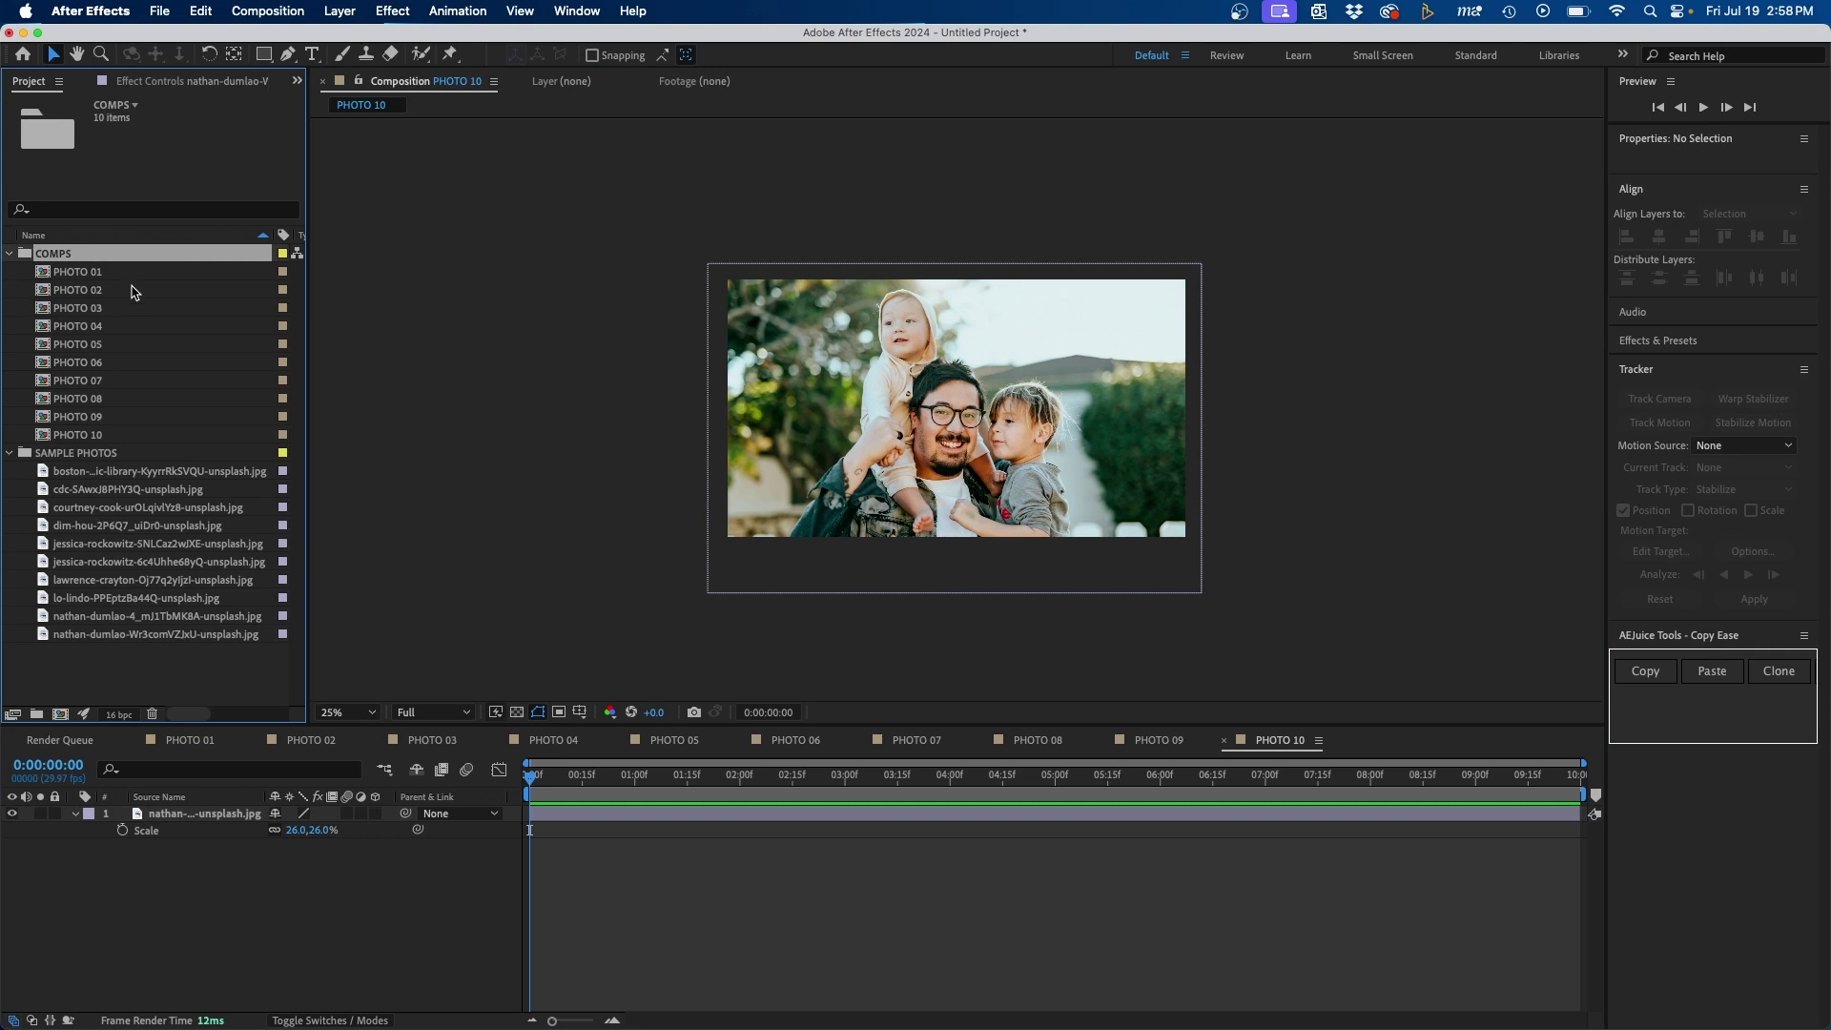
left_click(282, 10)
left_click(283, 40)
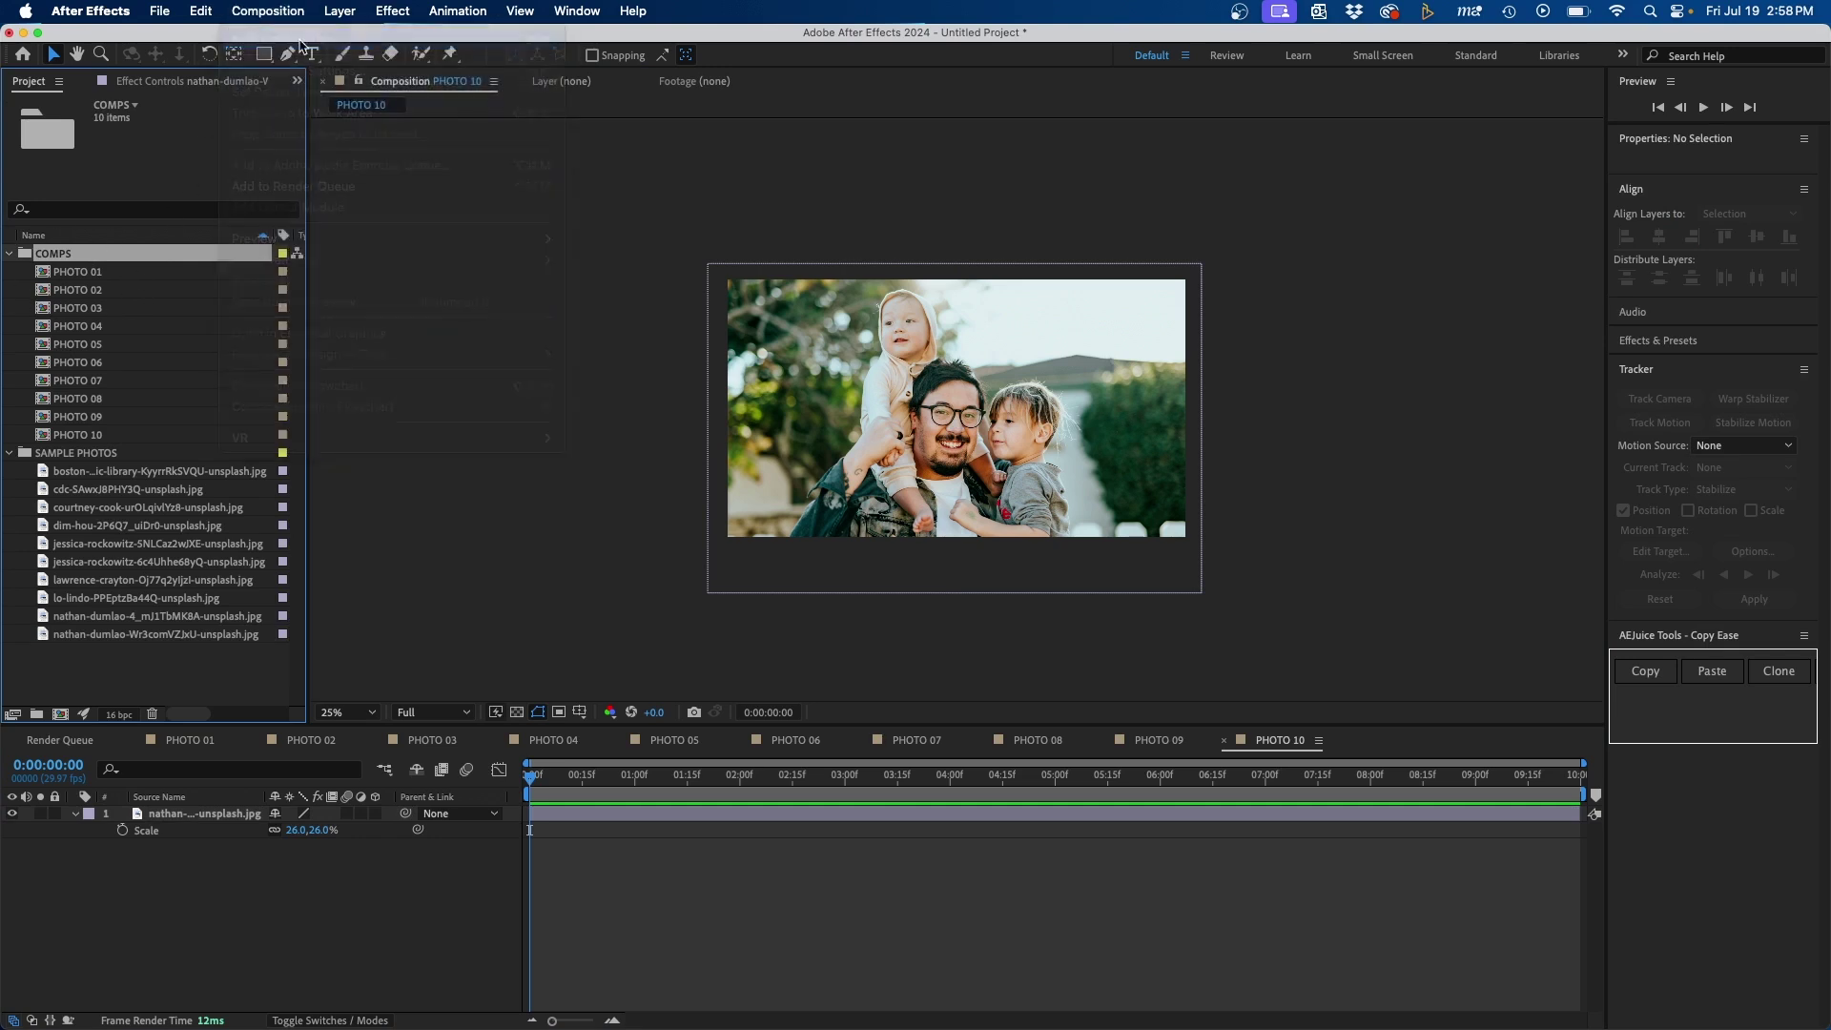
type("FINALE SLIDESHOW")
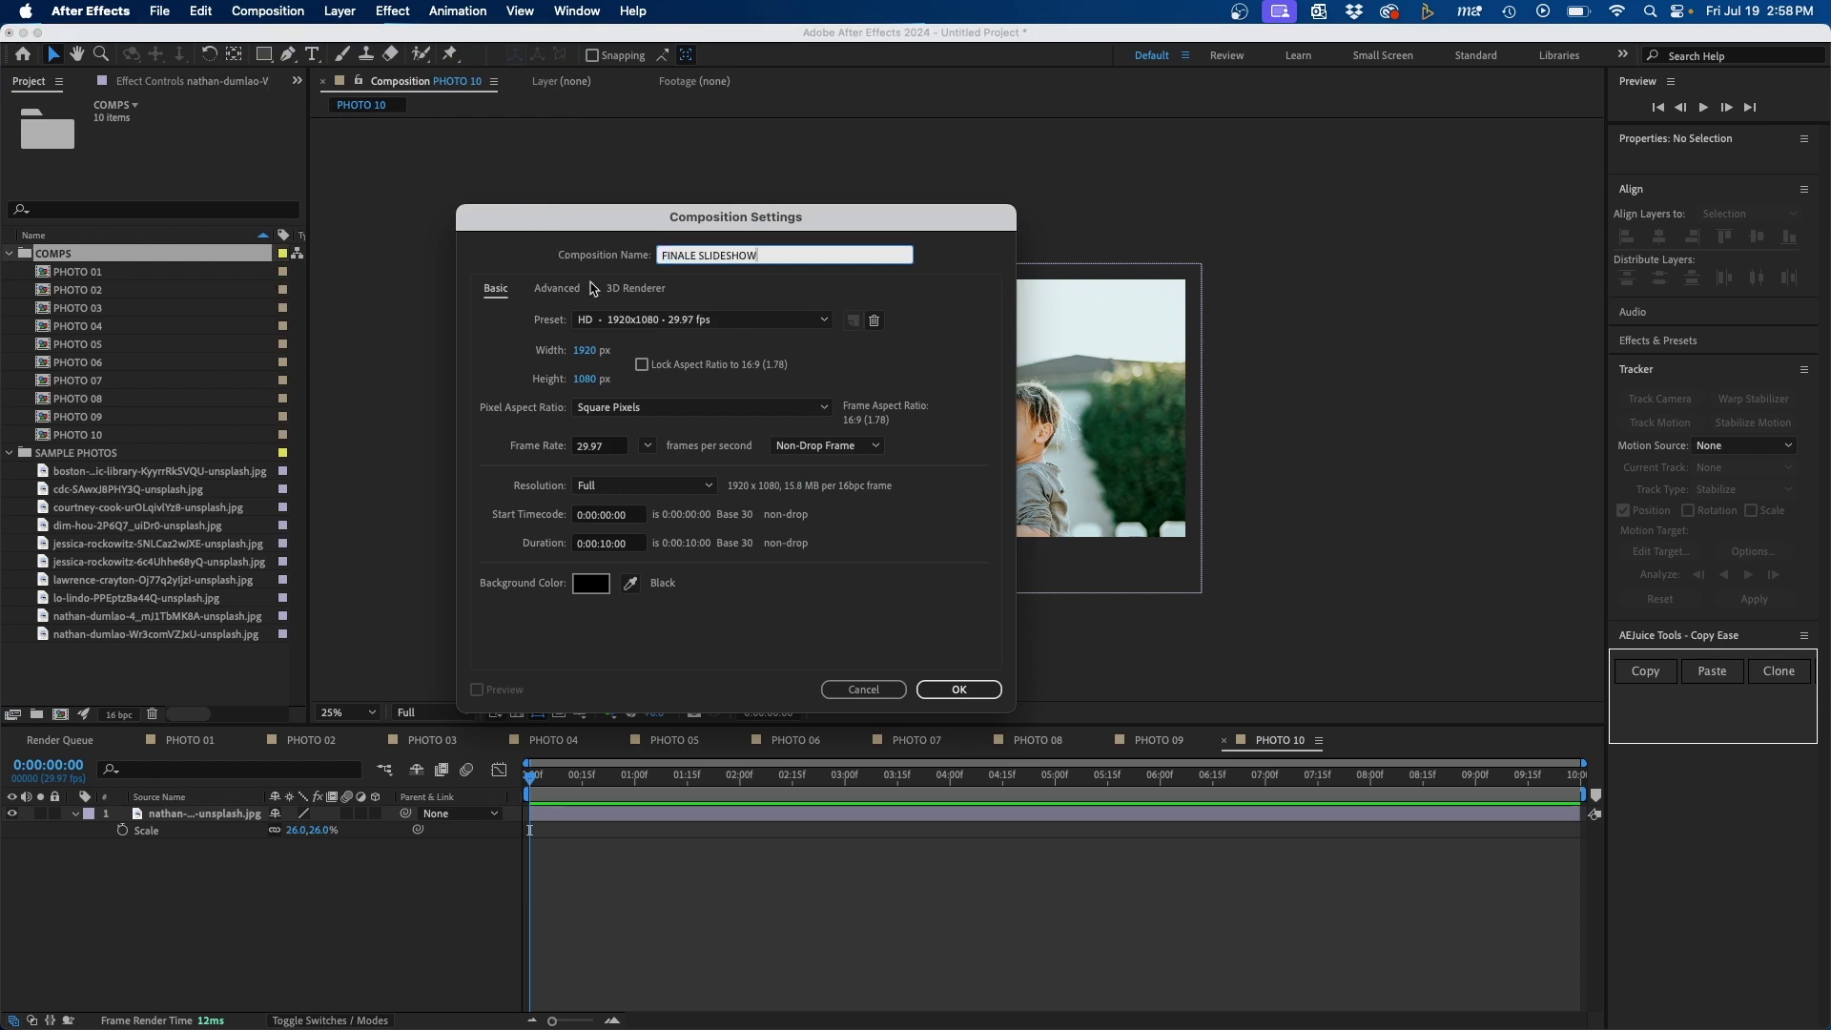
left_click(620, 319)
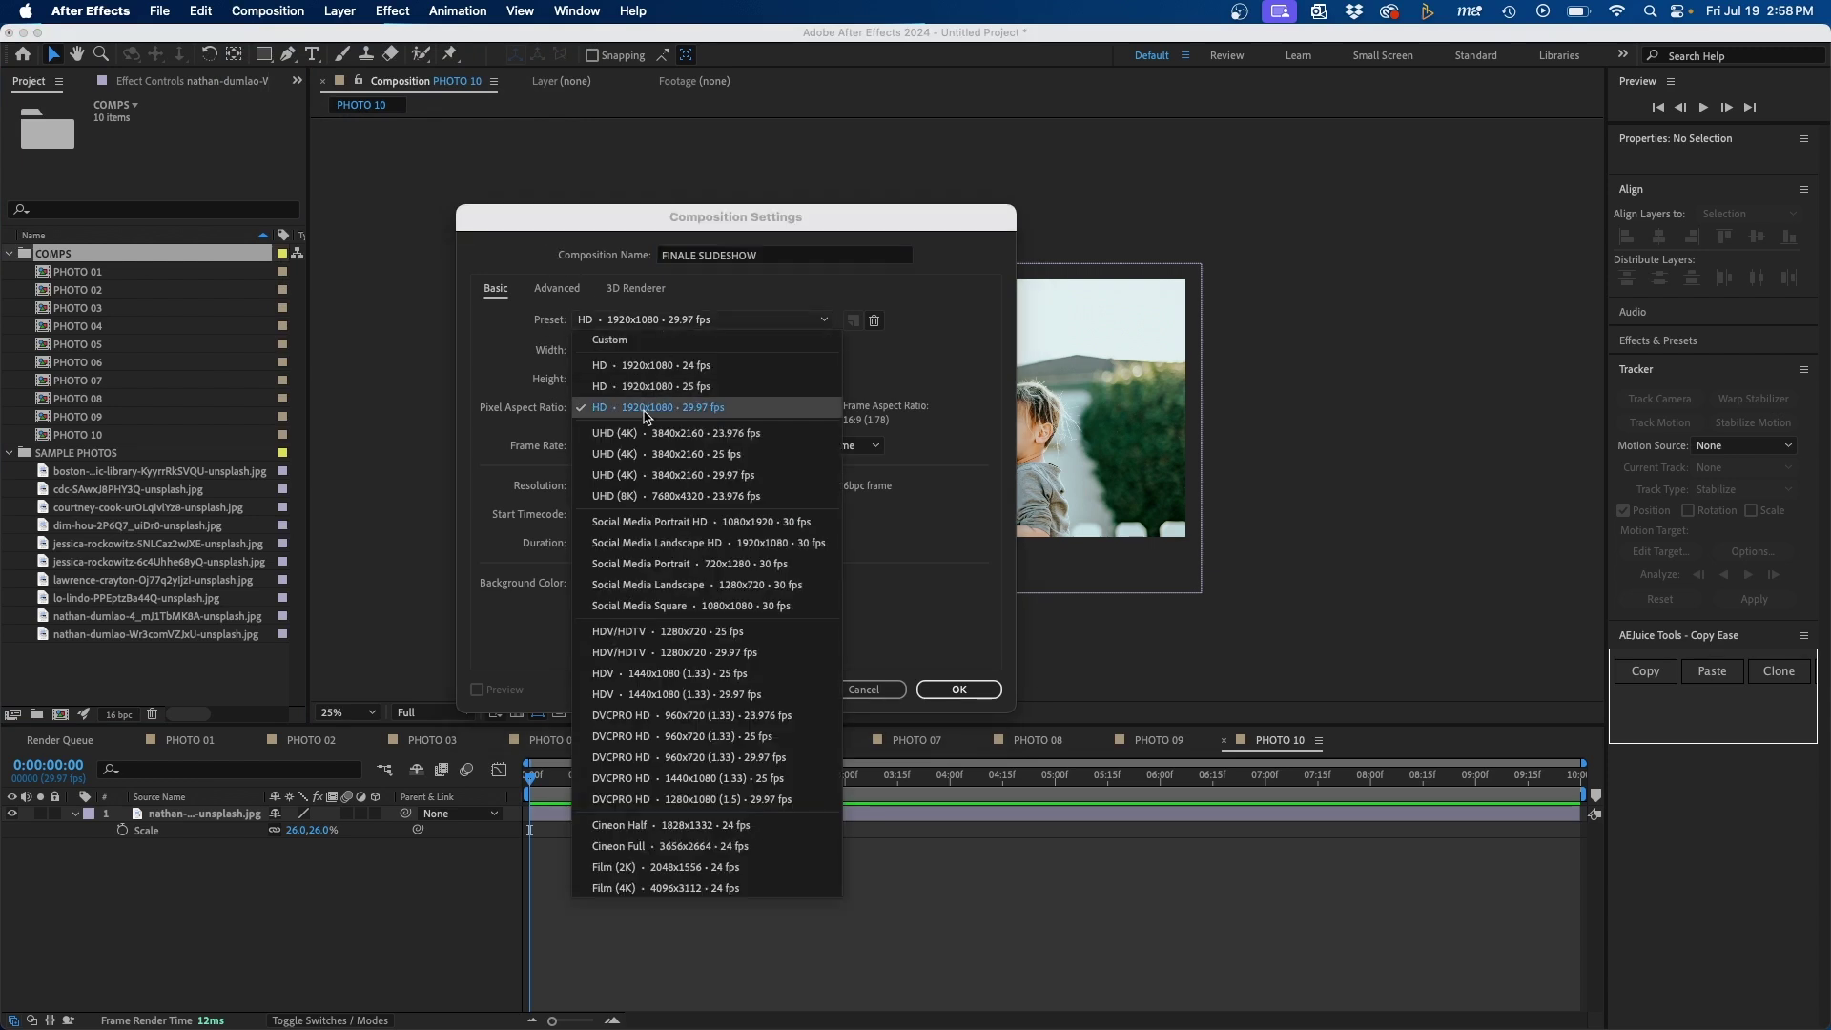
left_click(696, 408)
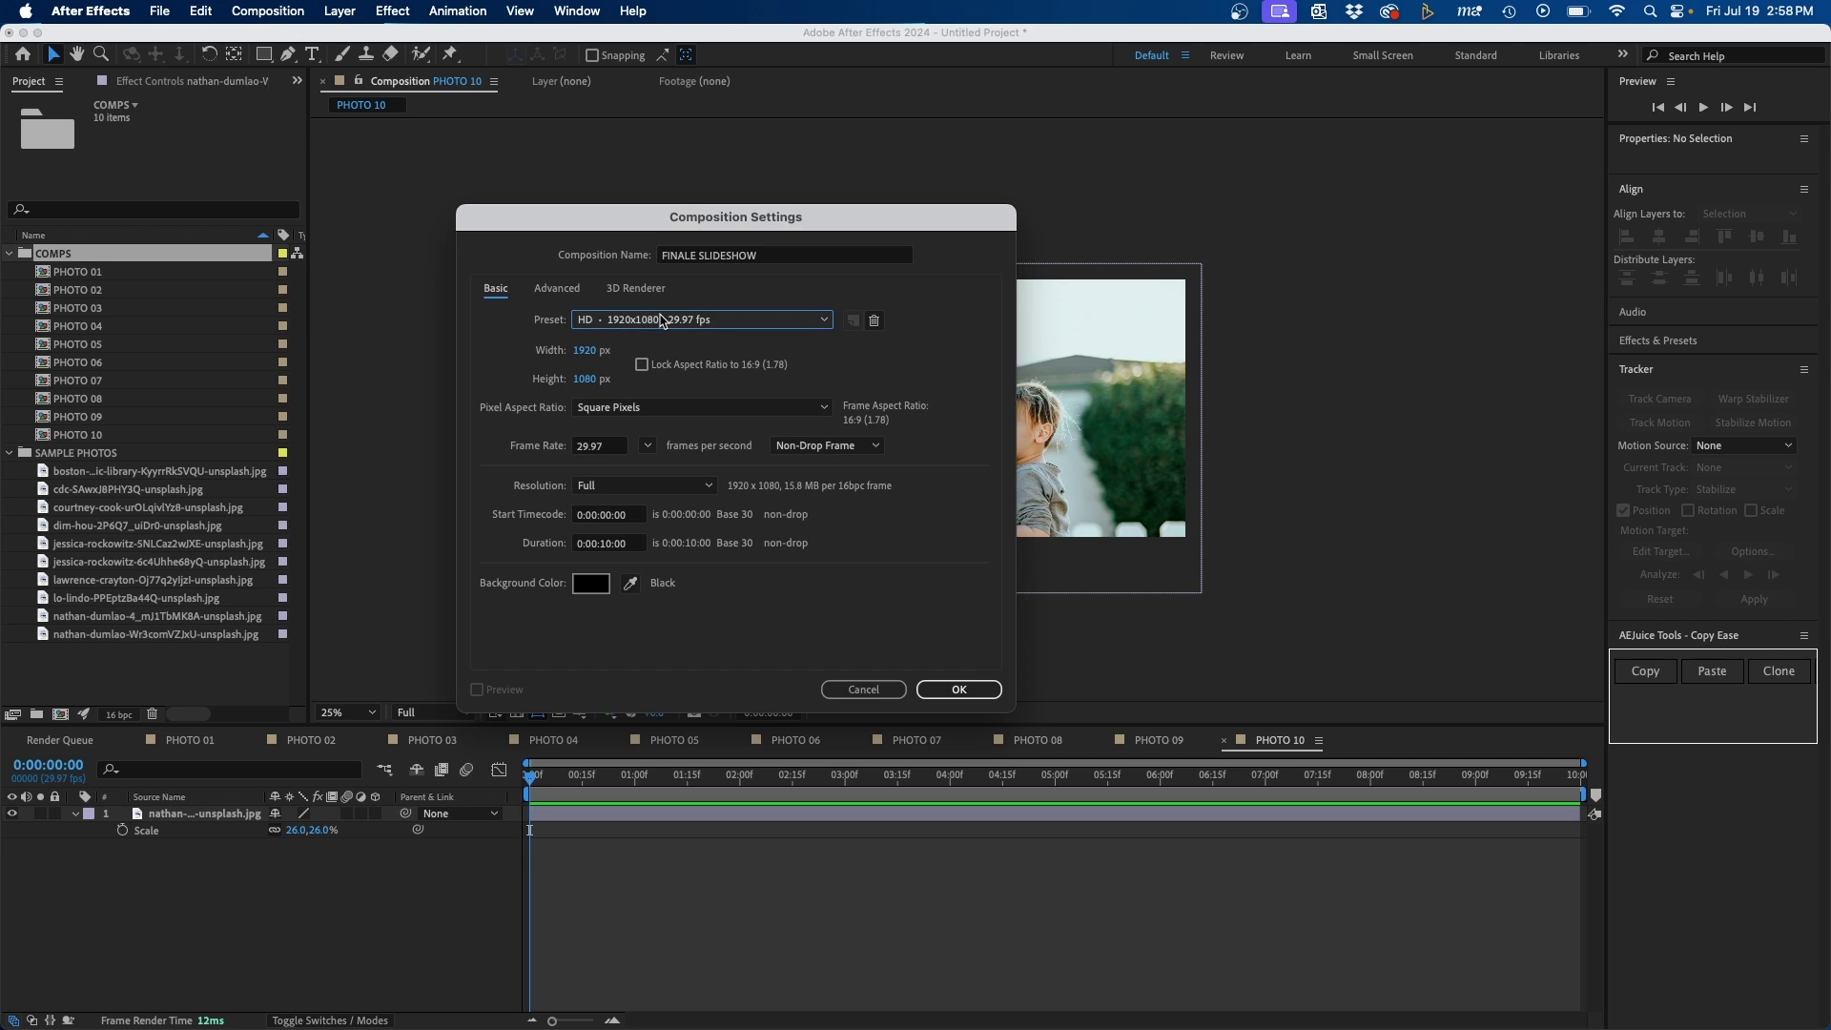
left_click(598, 549)
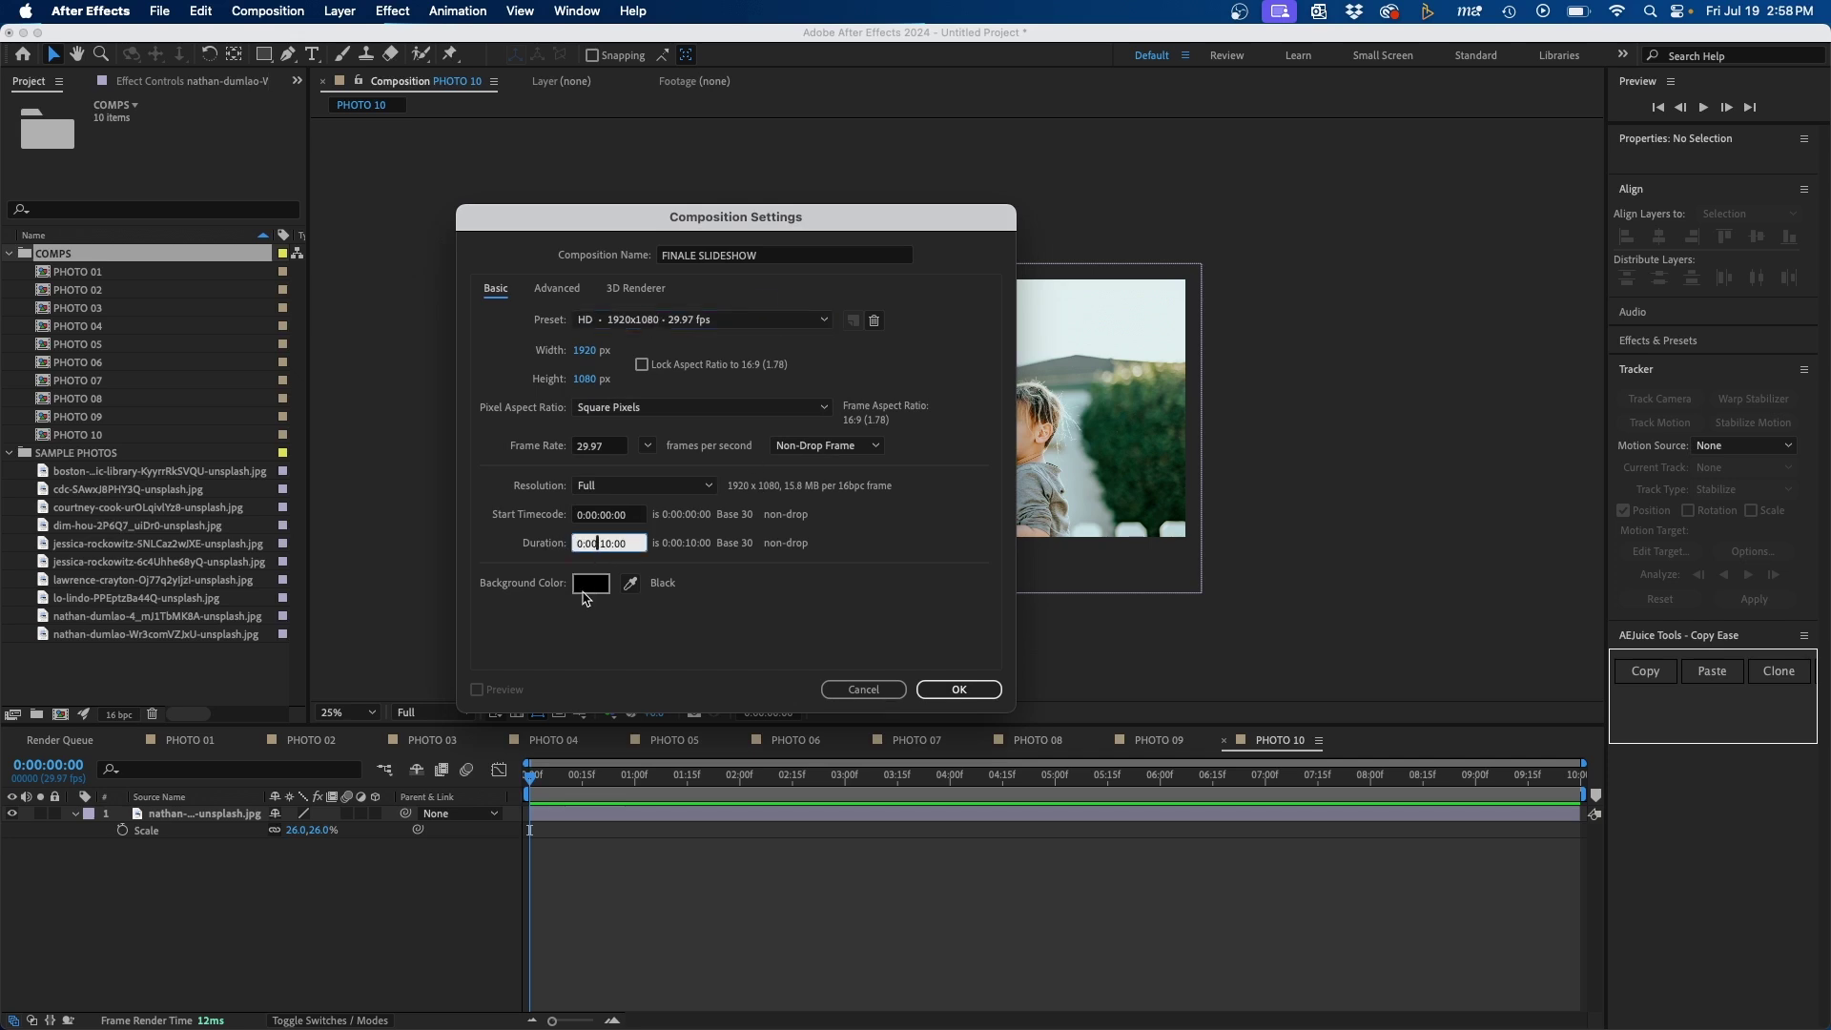
type("5")
left_click(963, 689)
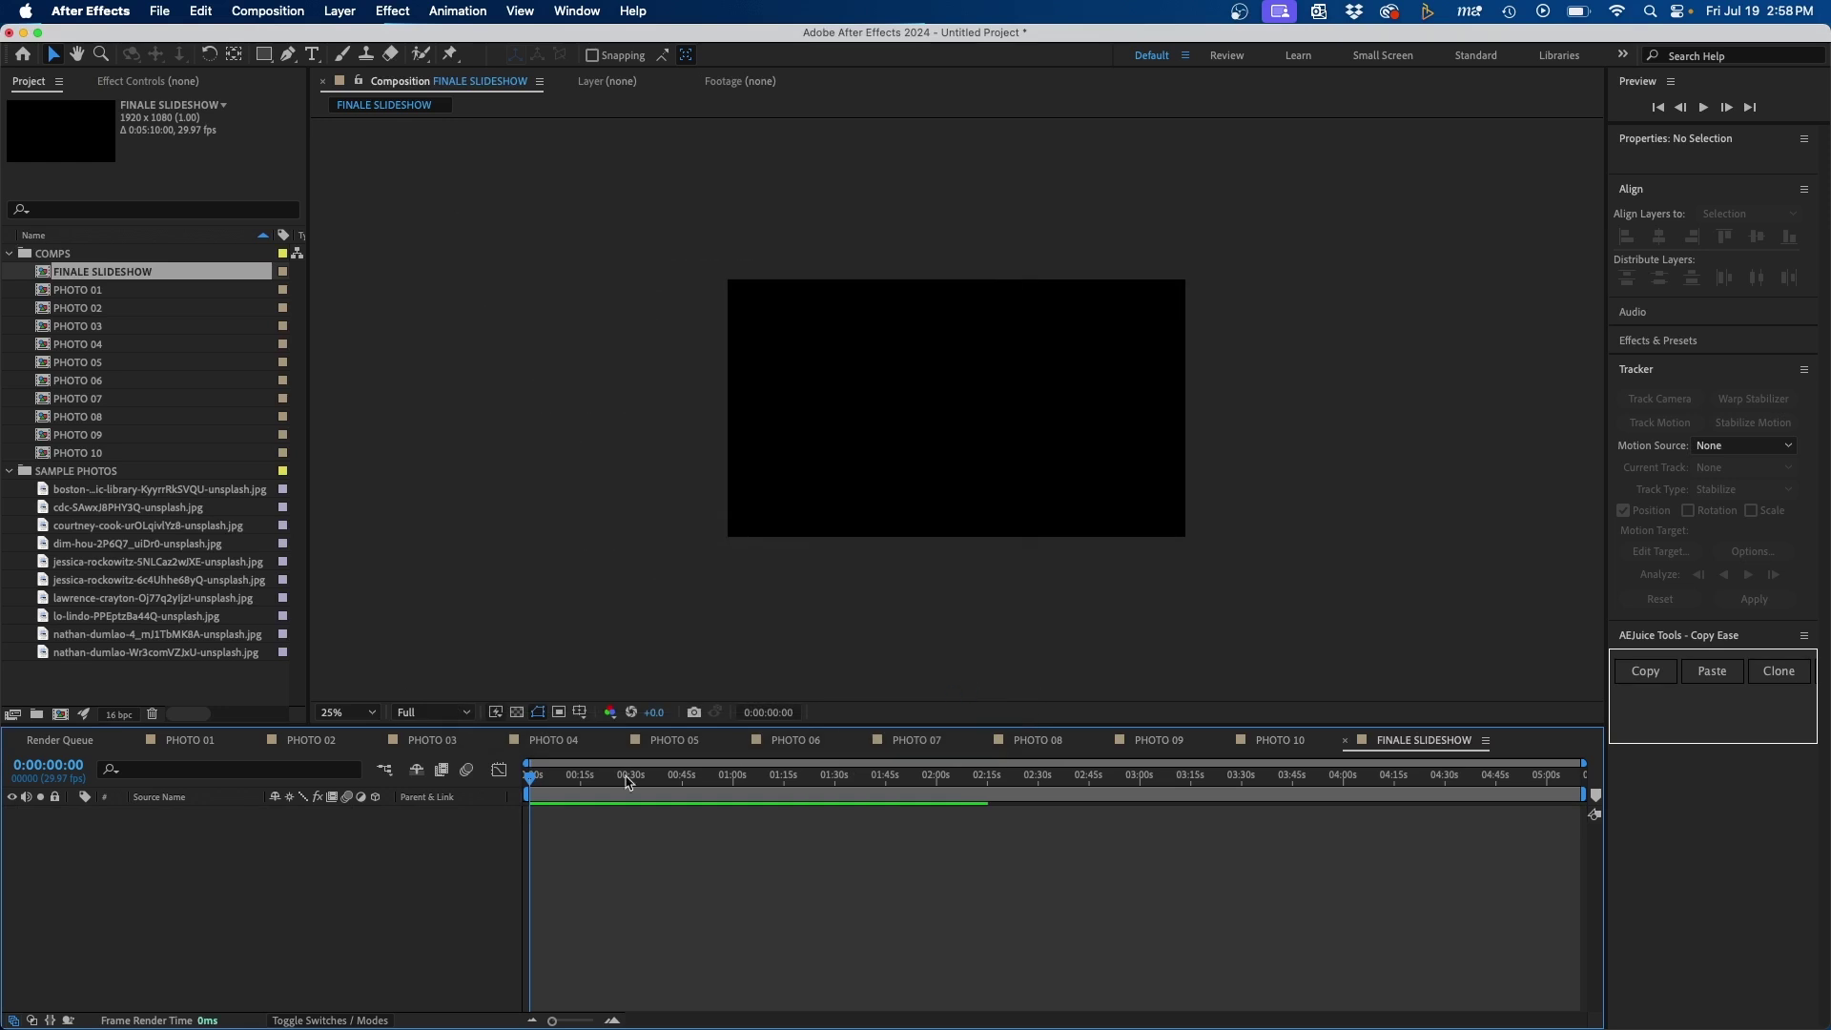
Step: Add the PHOTO 01 through PHOTO 10 compositions as layers in FINALE SLIDESHOW, in numerical order
left_click(72, 291)
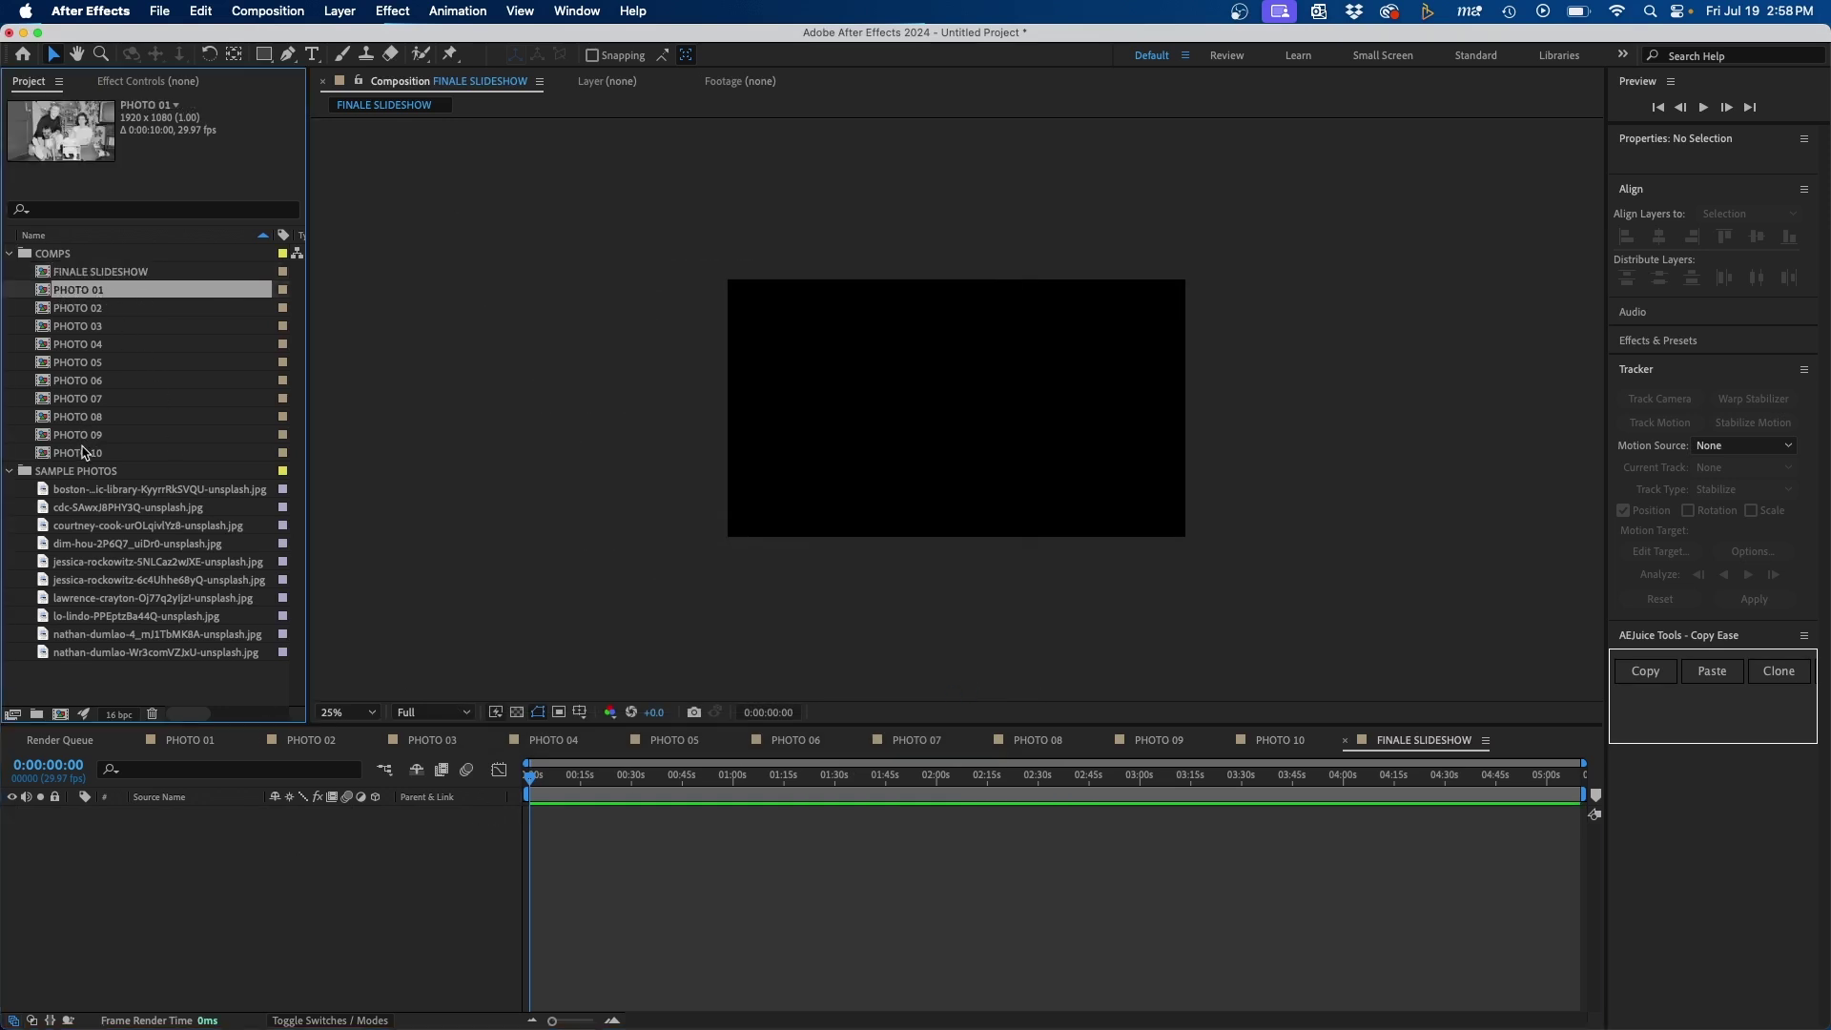
left_click(83, 454, "shift")
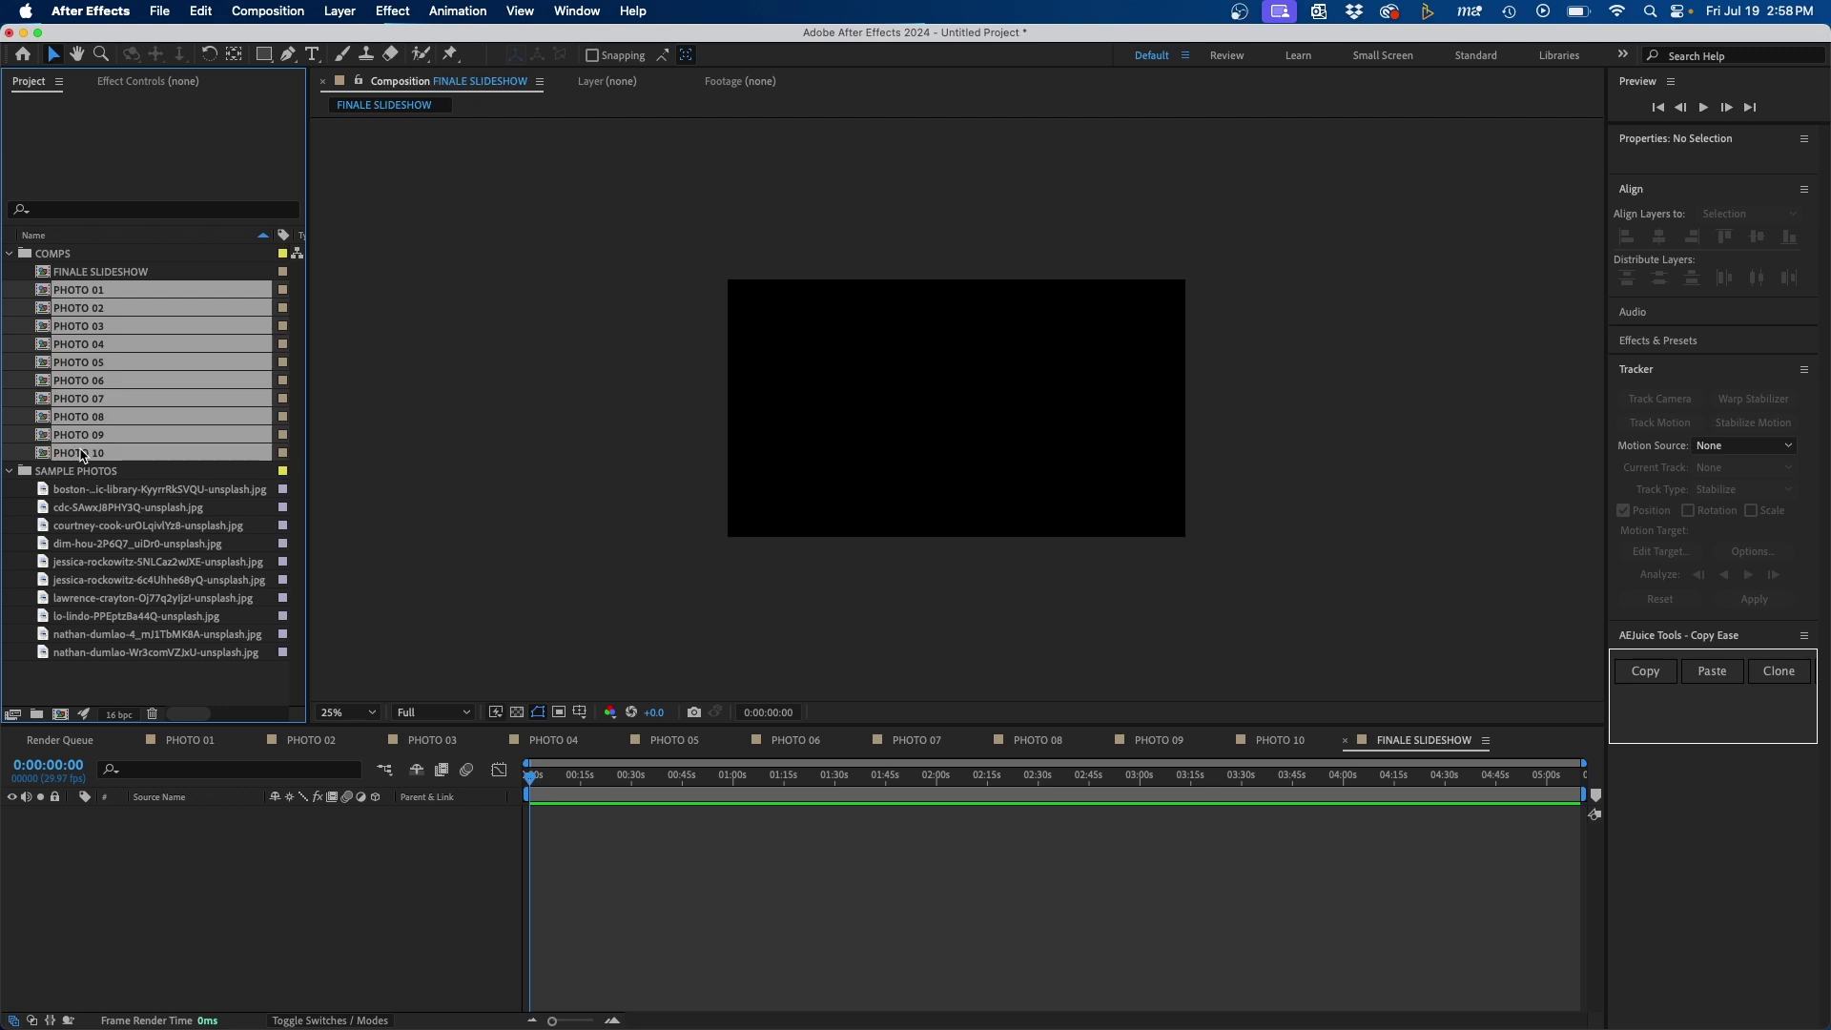
left_click_drag(95, 312, 188, 904)
key("F2")
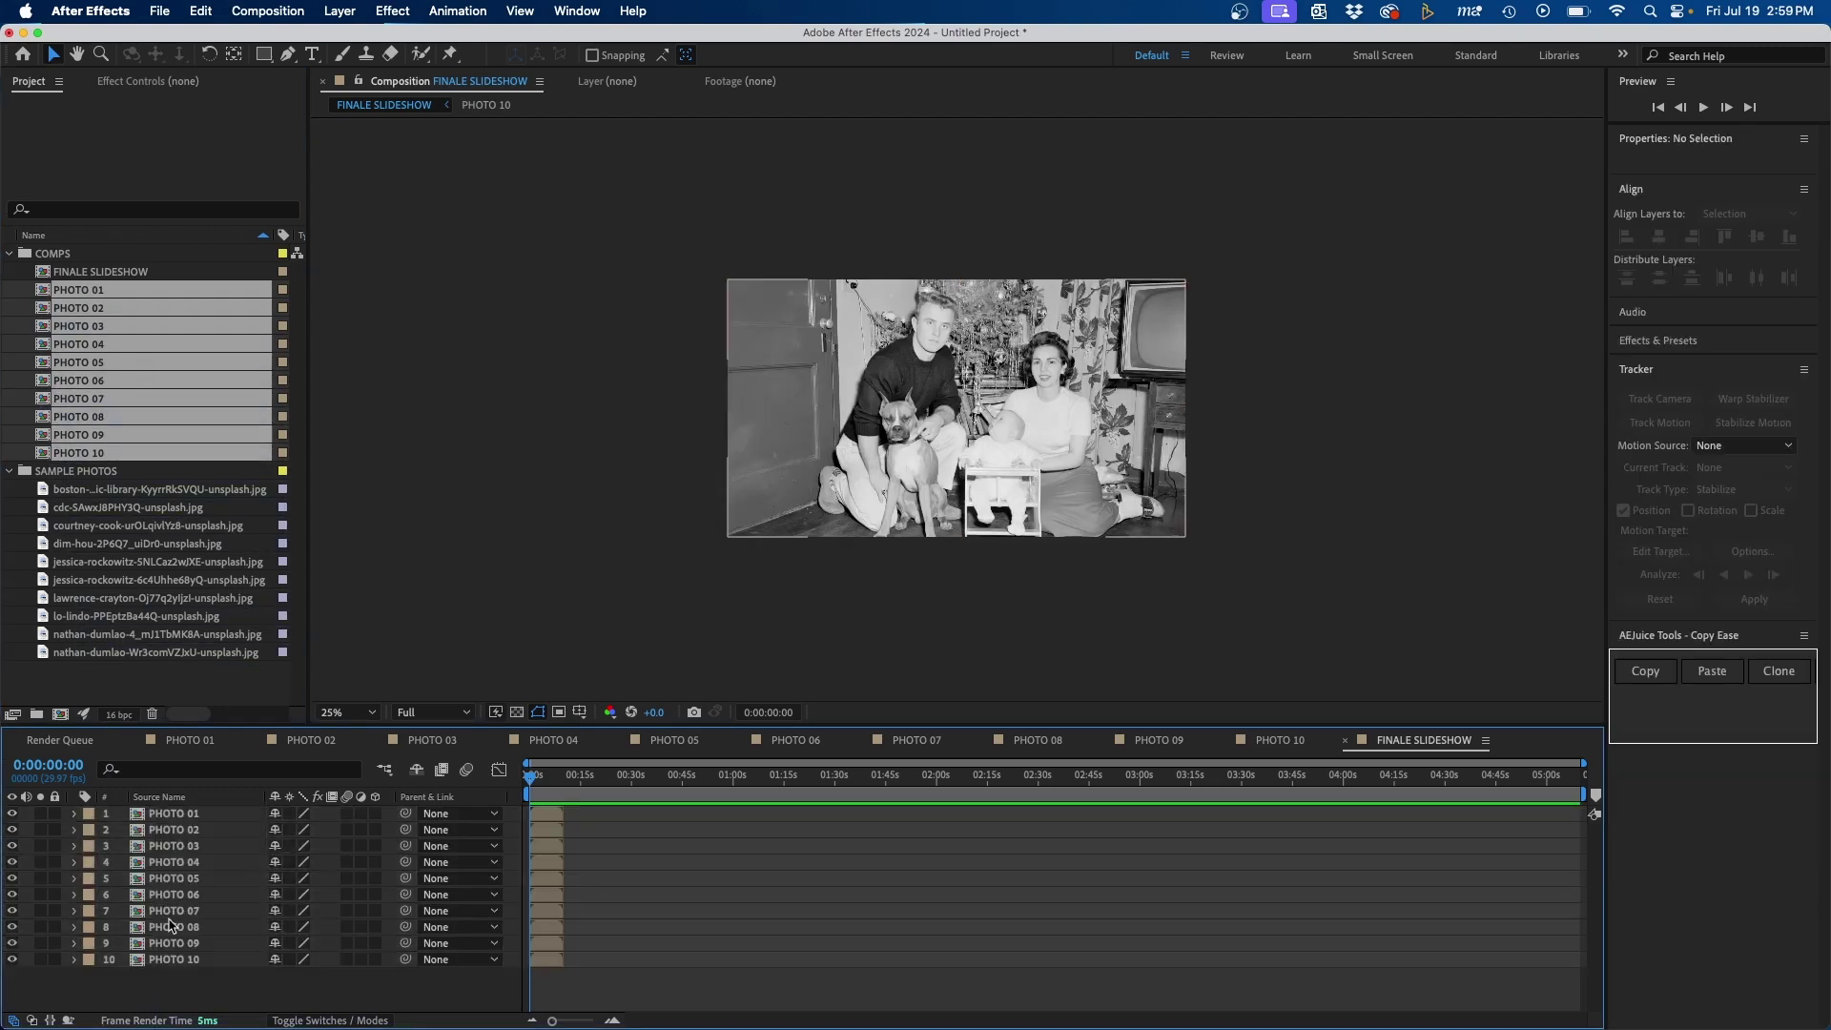
Step: Sequence the PHOTO 01 through PHOTO 10 layers one after another with a 1-second overlap and the transition off
left_click(186, 818)
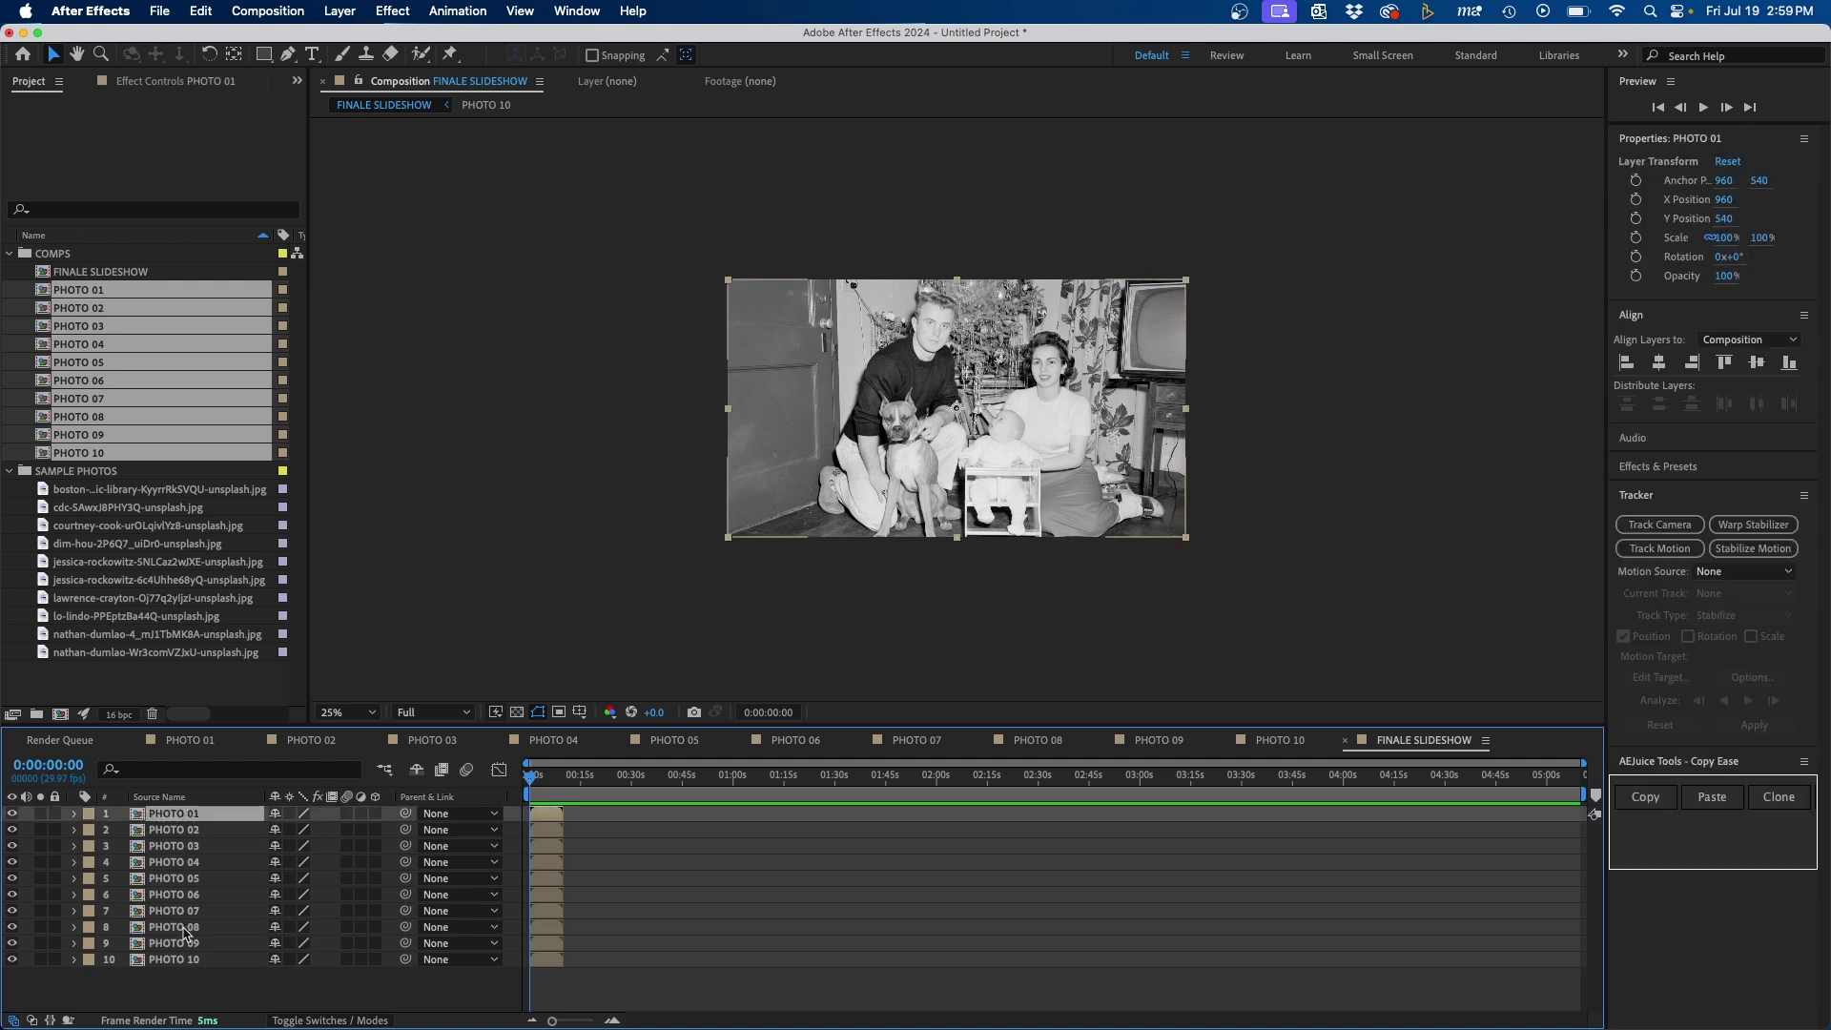
left_click(185, 960, "shift")
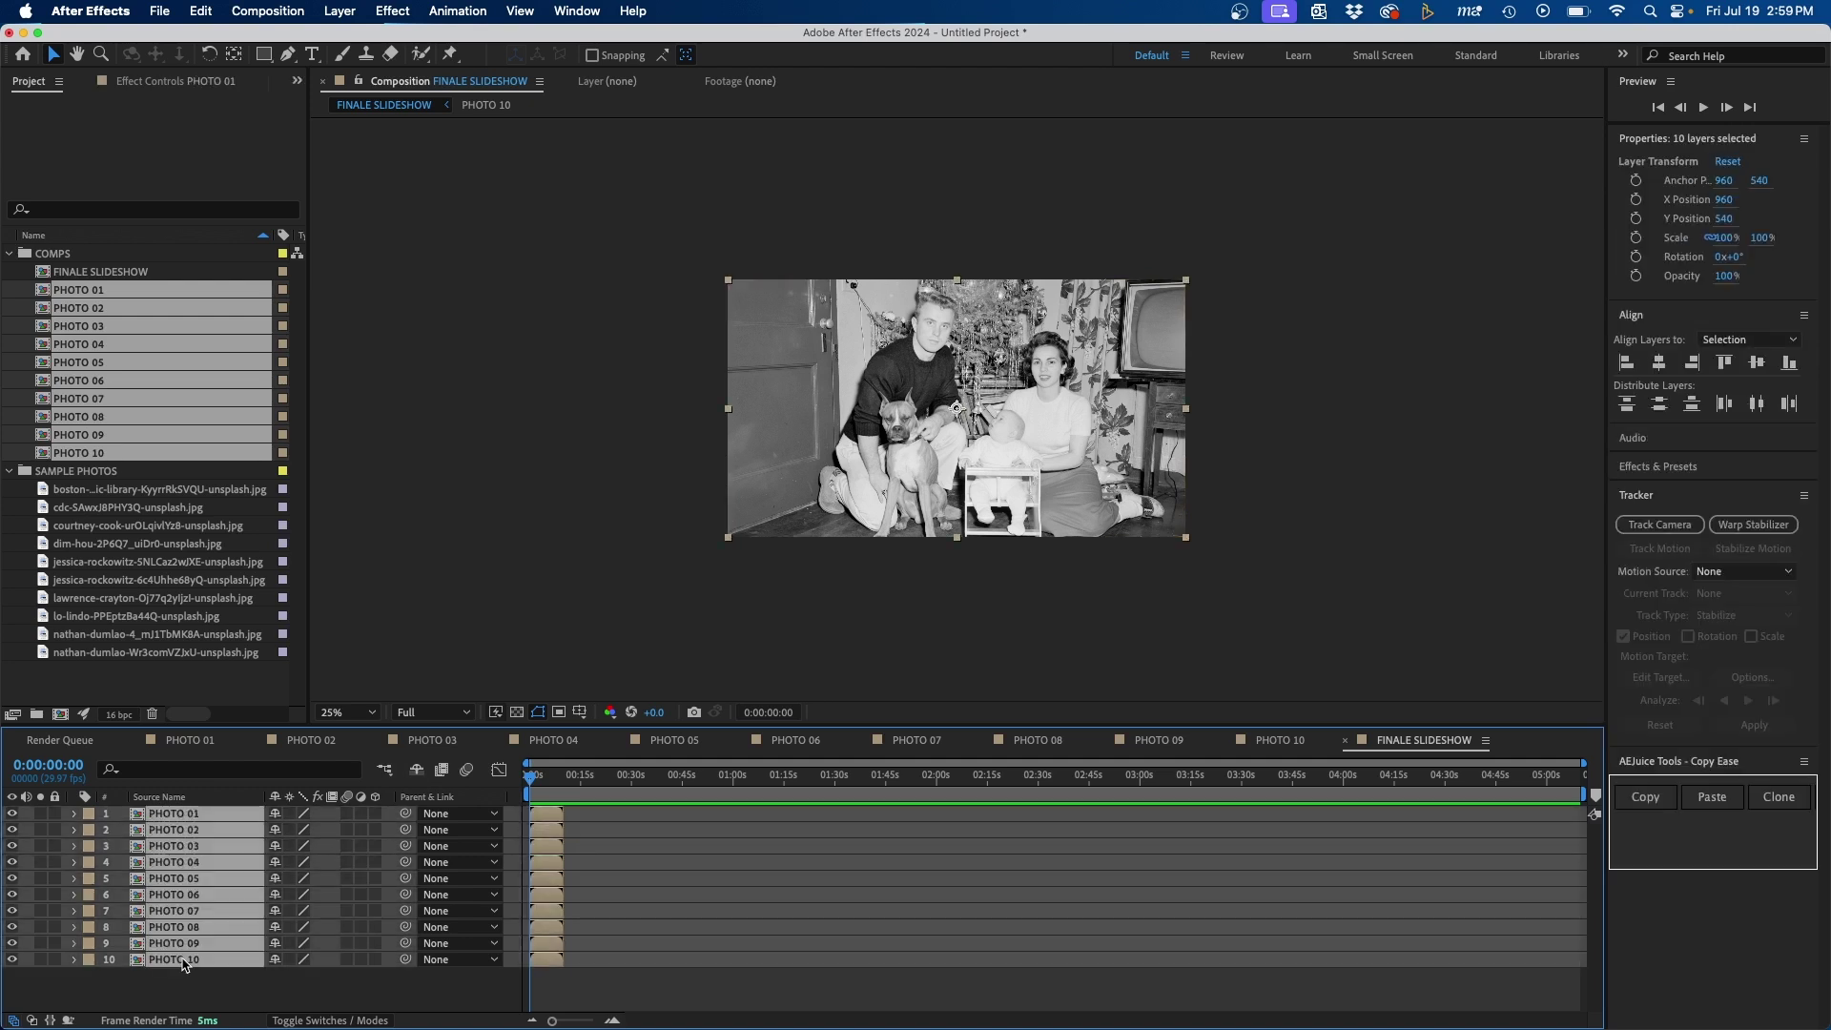
right_click(194, 893)
mouse_move(362, 746)
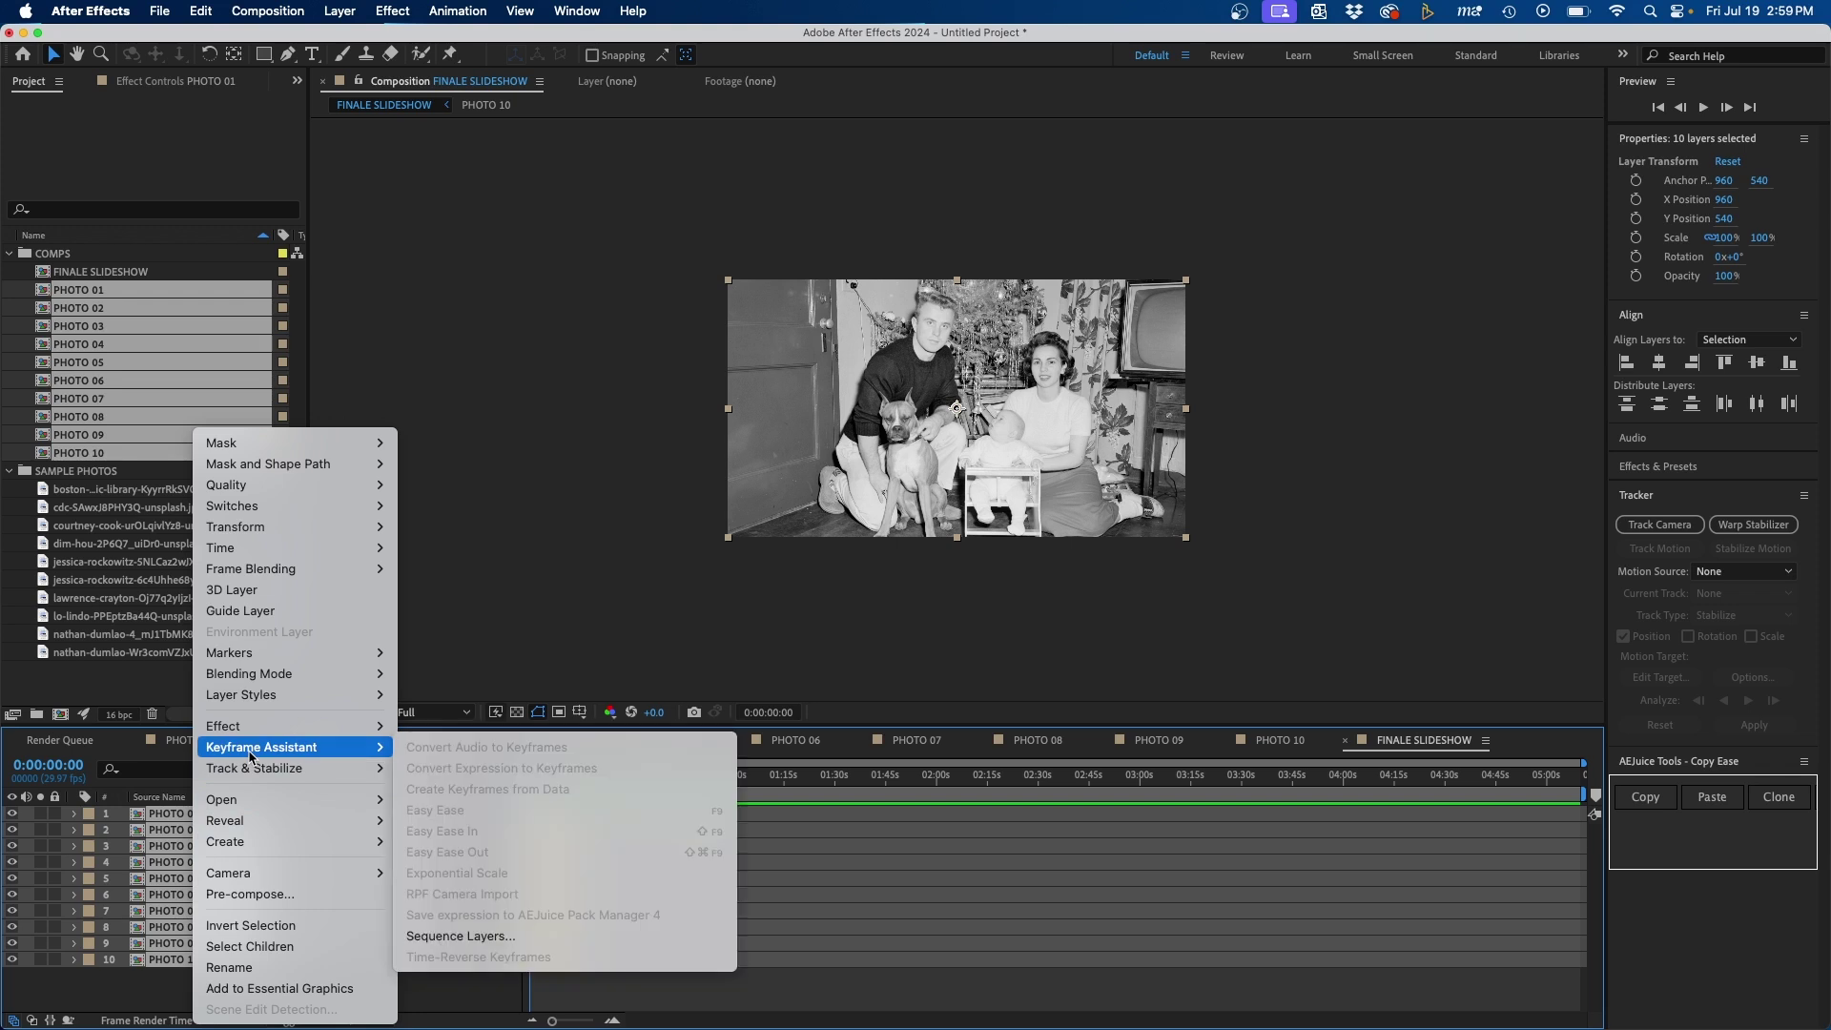
left_click(495, 937)
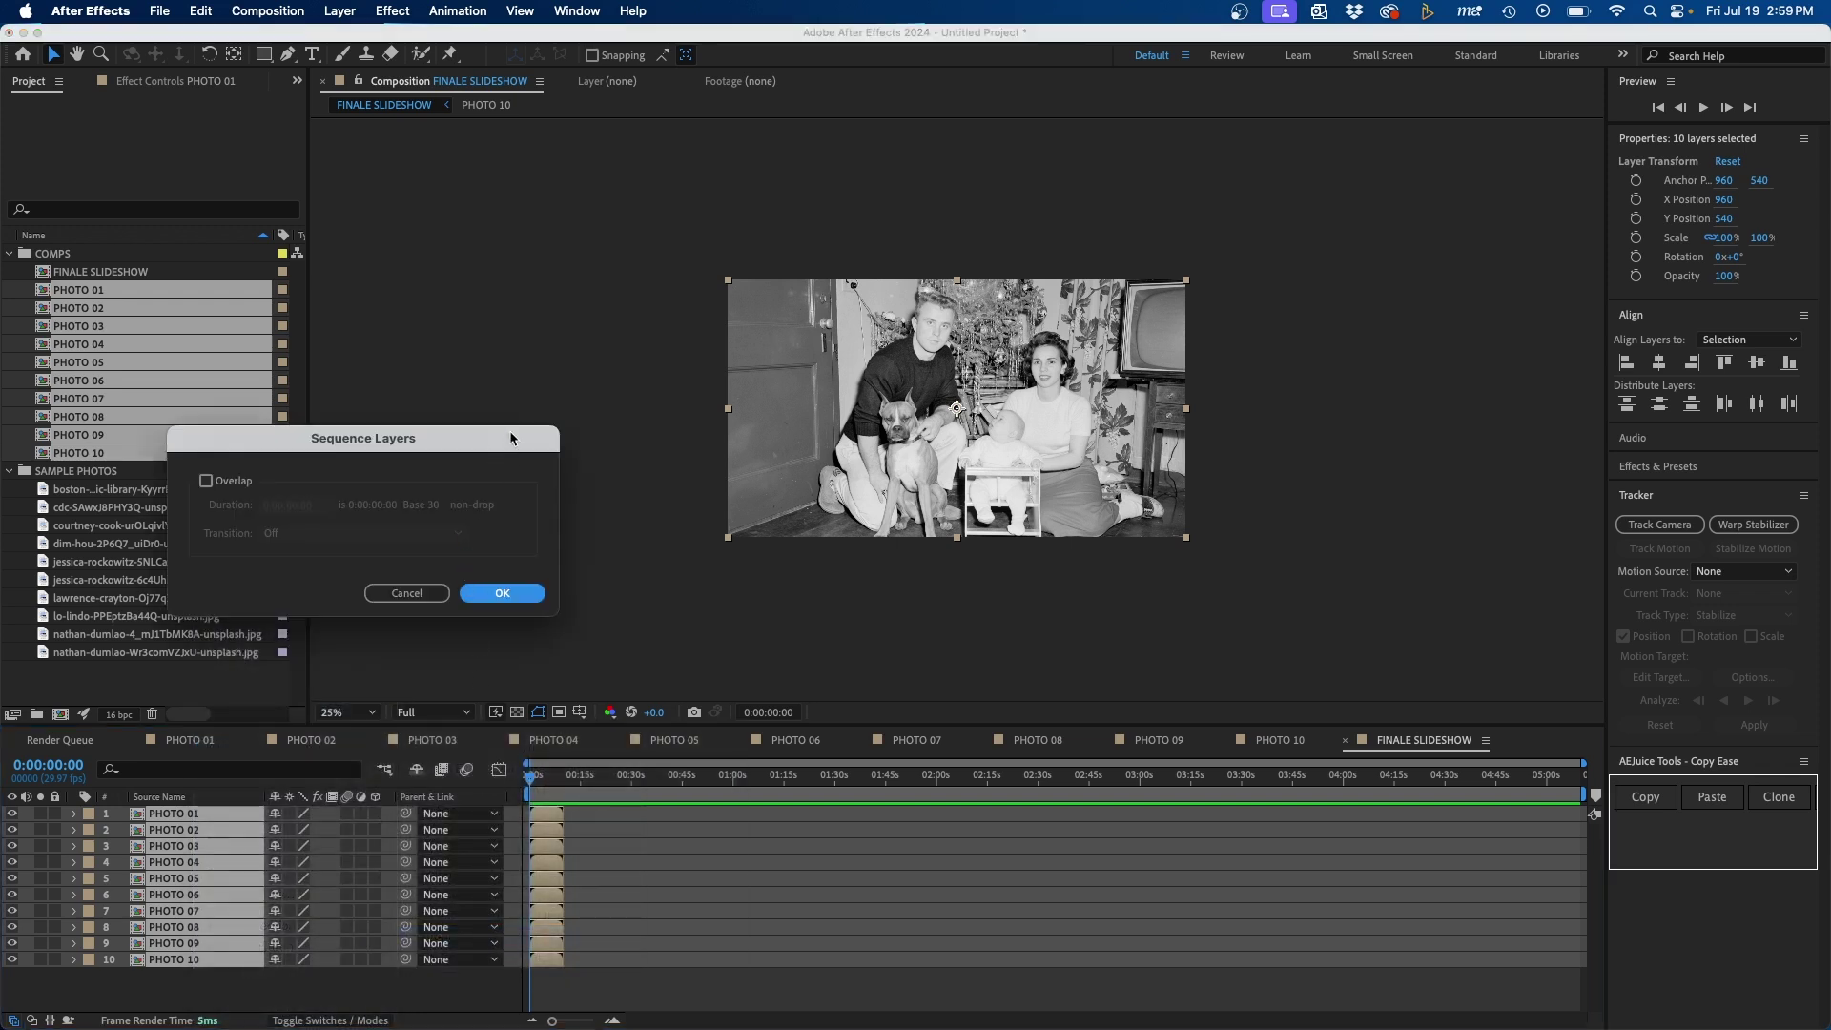
left_click_drag(511, 436, 801, 400)
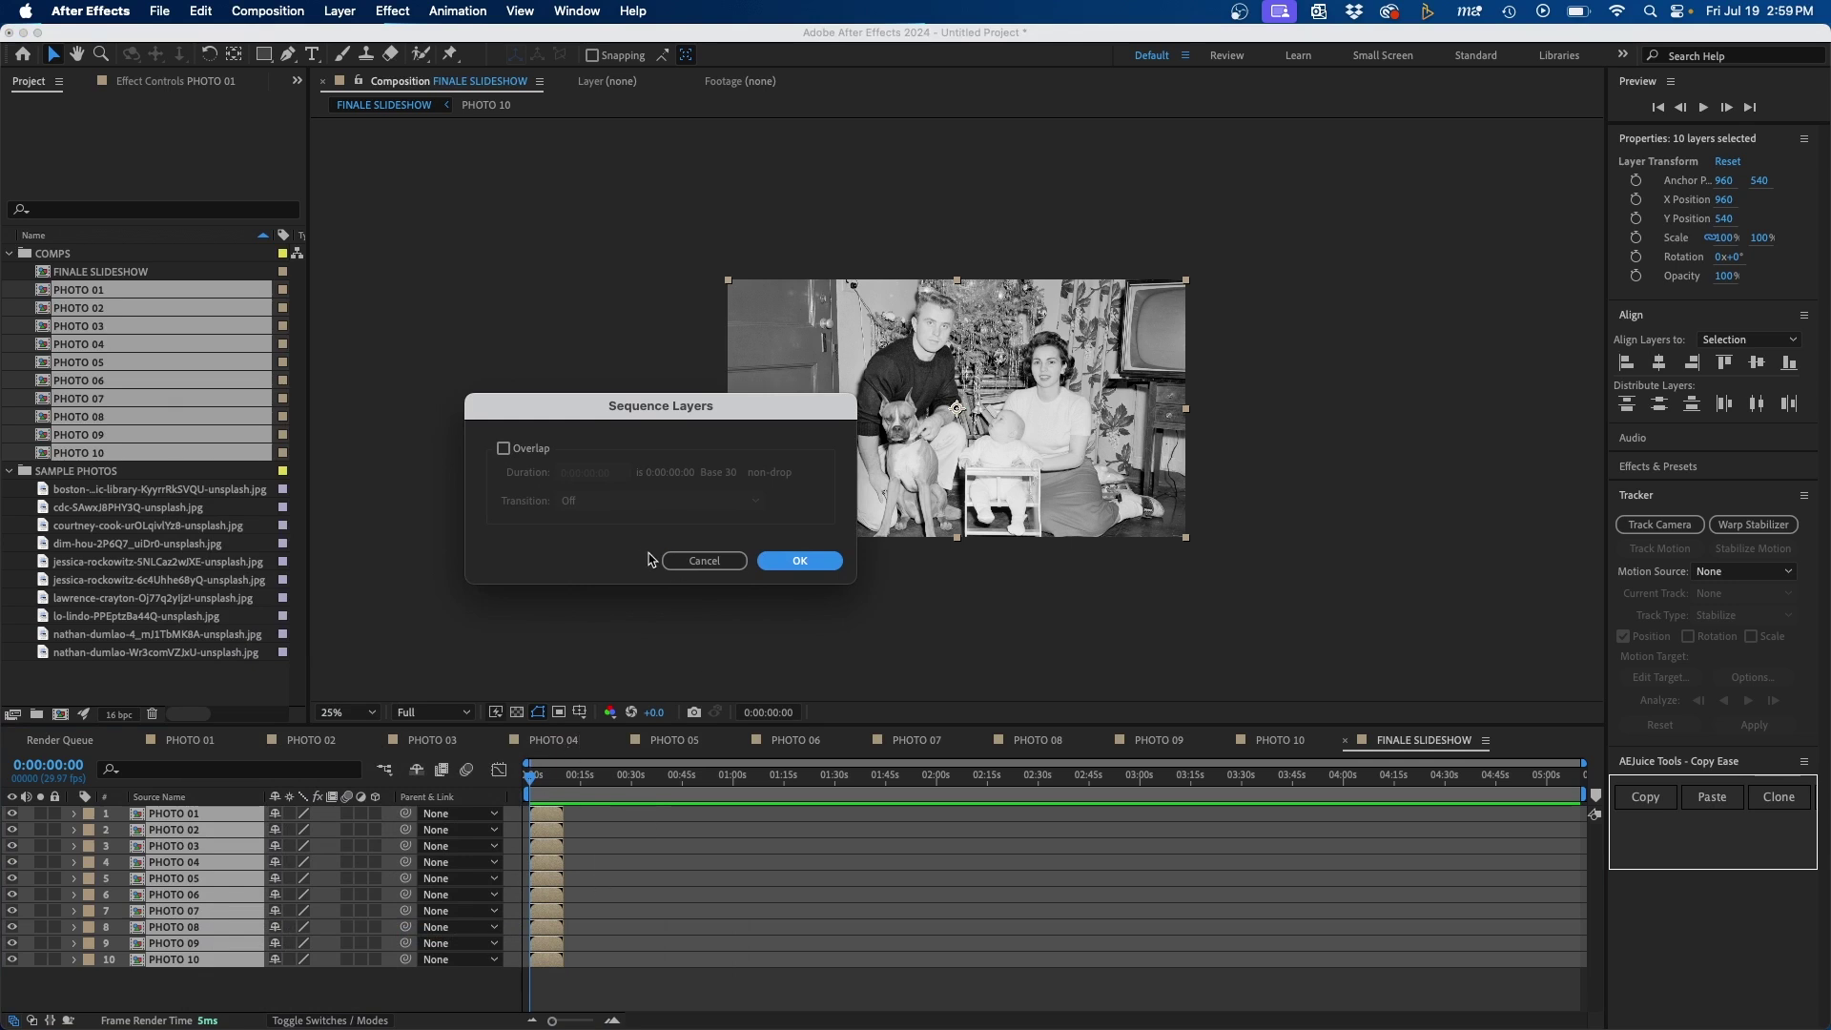
left_click(503, 448)
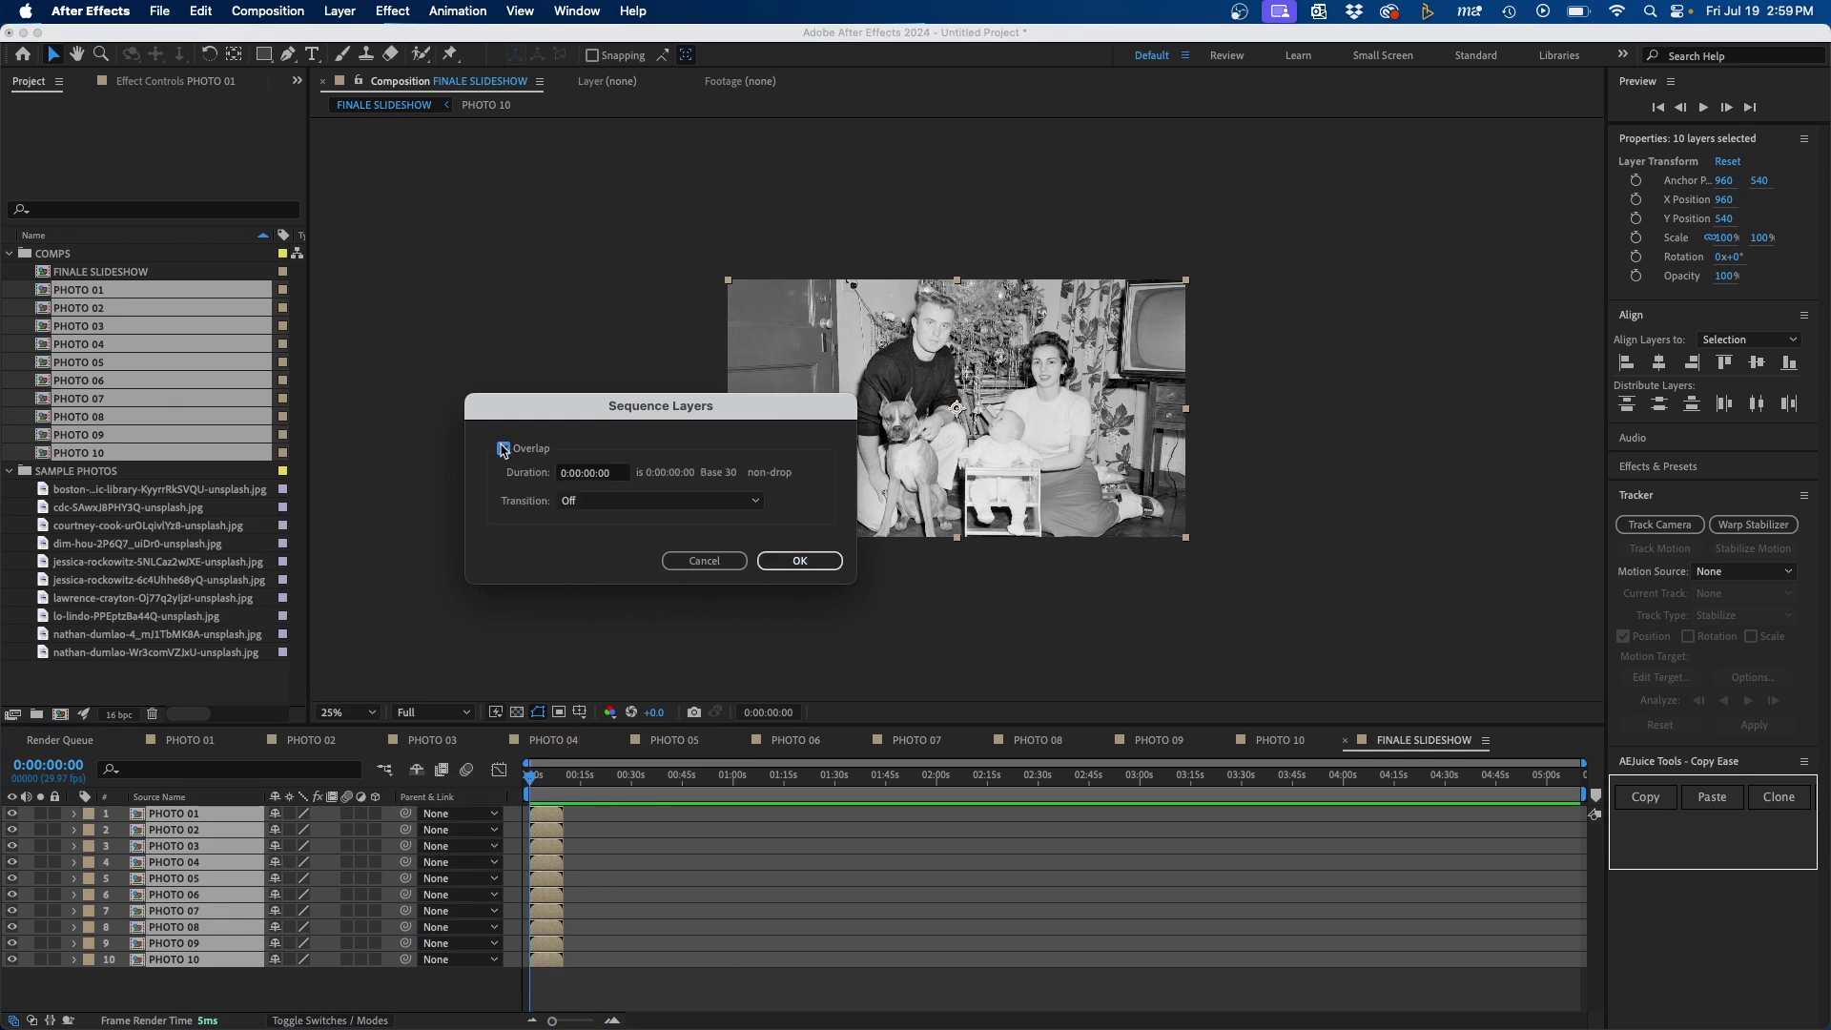
left_click(619, 475)
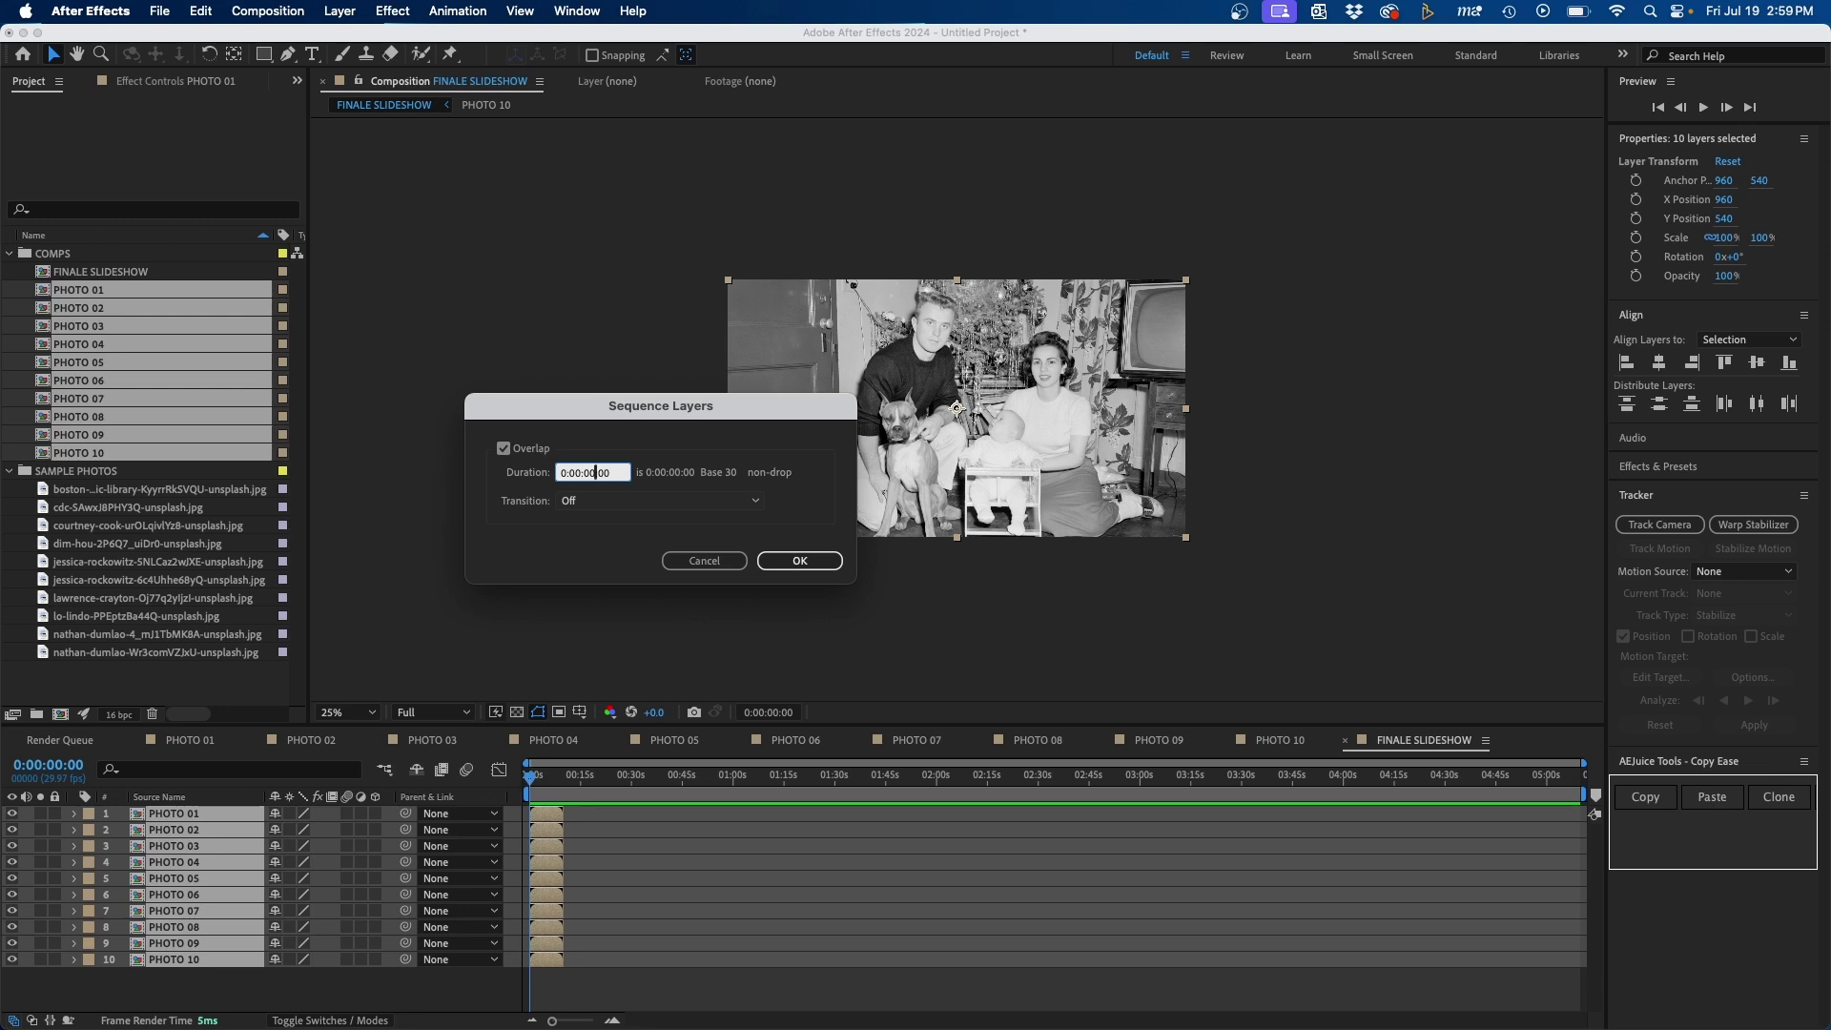
left_click(589, 472)
type("1")
left_click(812, 562)
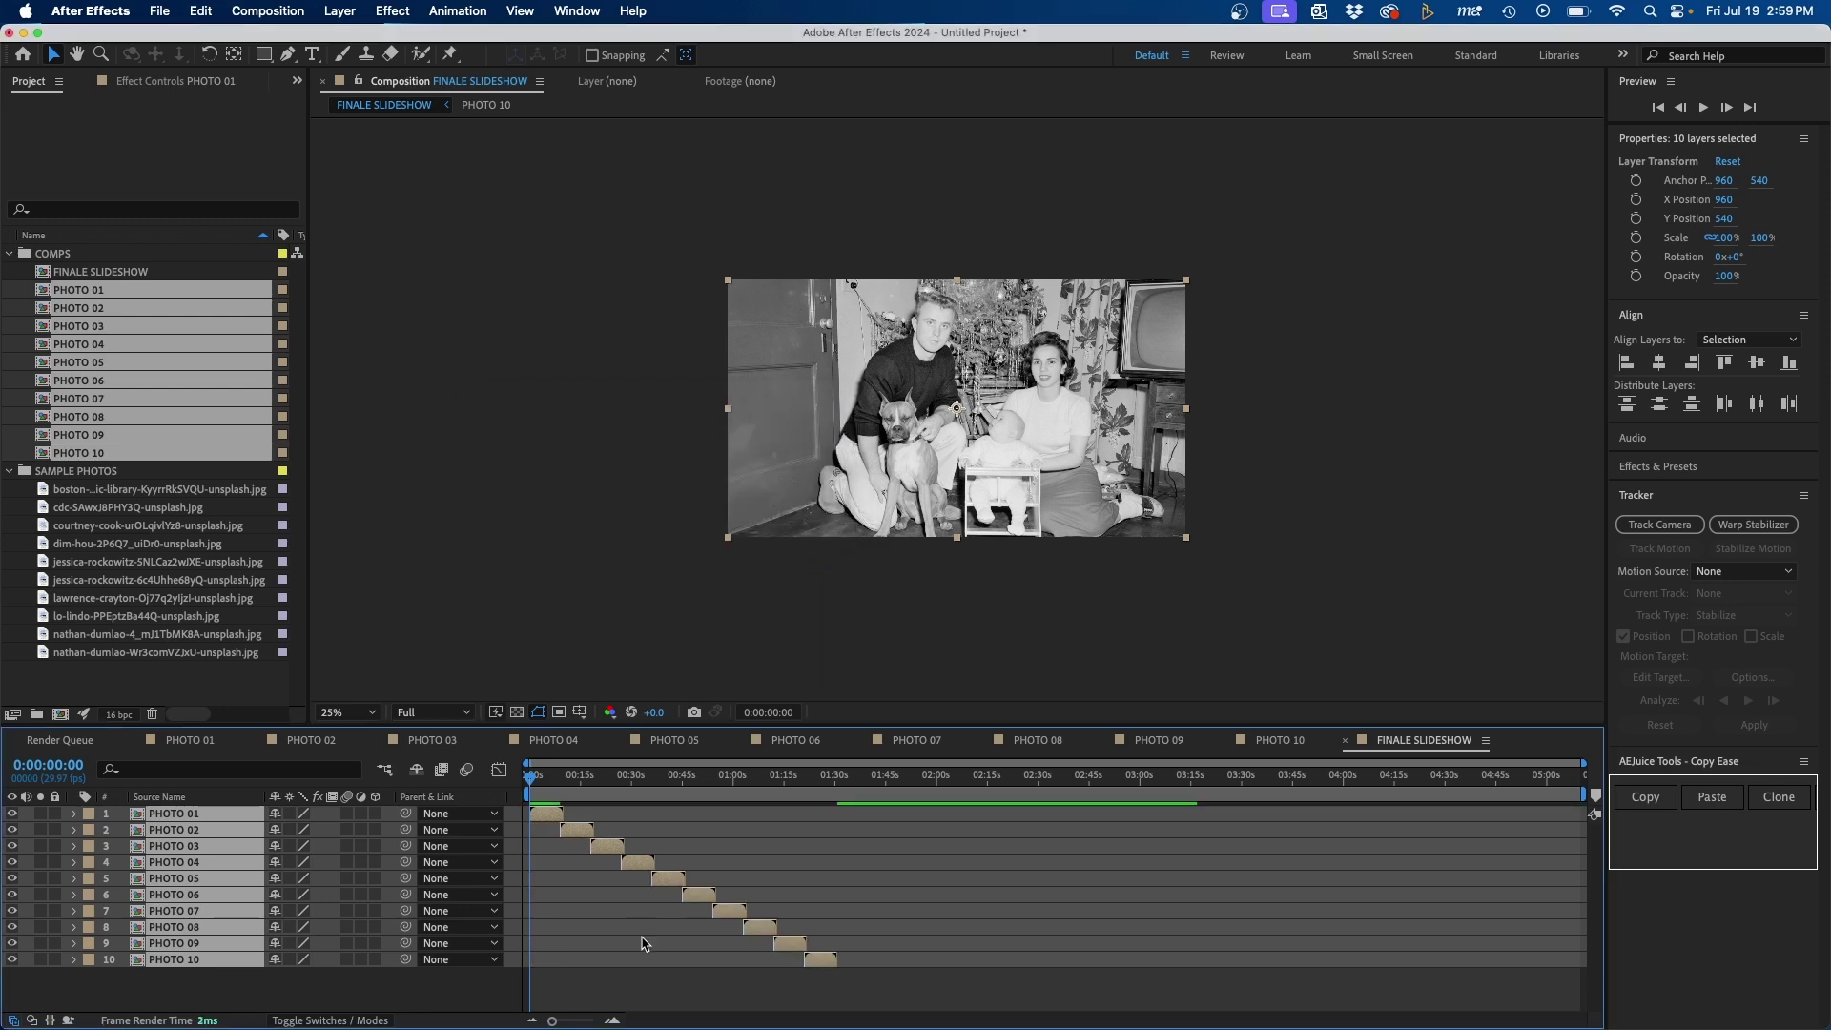
left_click(612, 999)
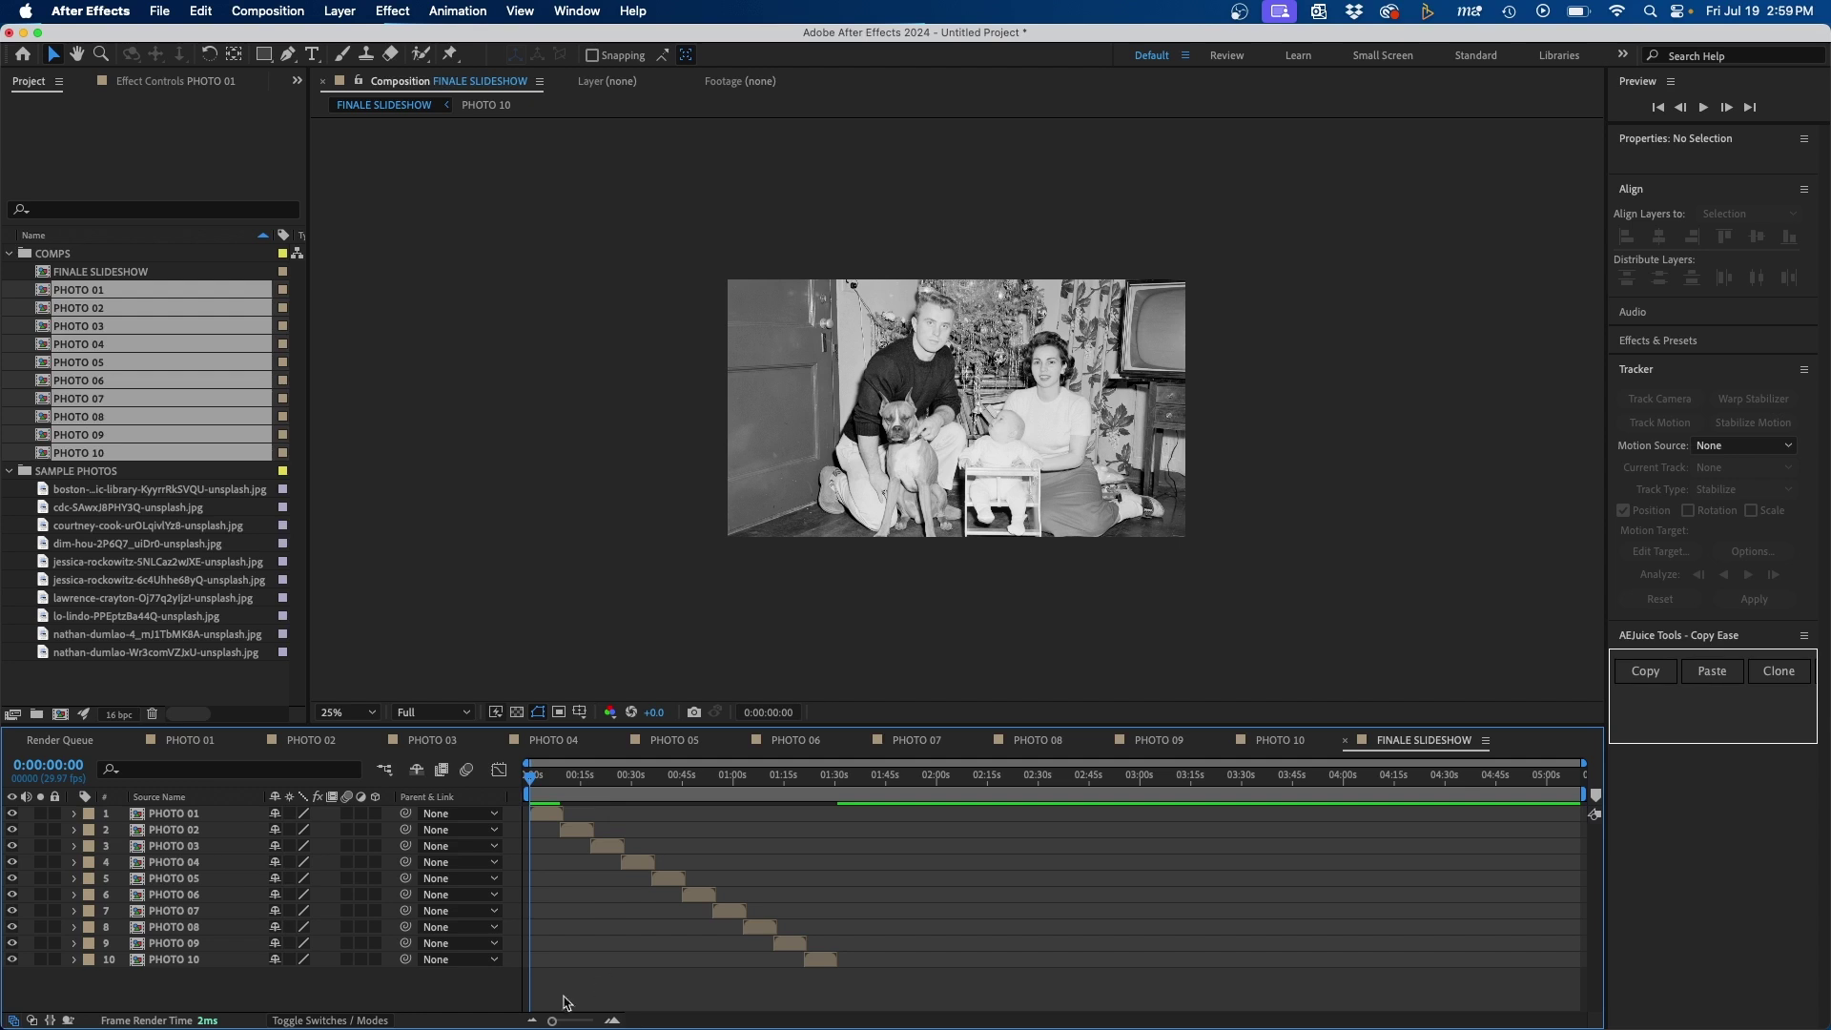
Step: Examine the overlap and changeover between the PHOTO 01 and PHOTO 02 layers, and return to the start of the timeline
left_click_drag(552, 1020, 589, 1020)
left_click(851, 777)
left_click_drag(850, 780, 838, 858)
left_click(868, 809)
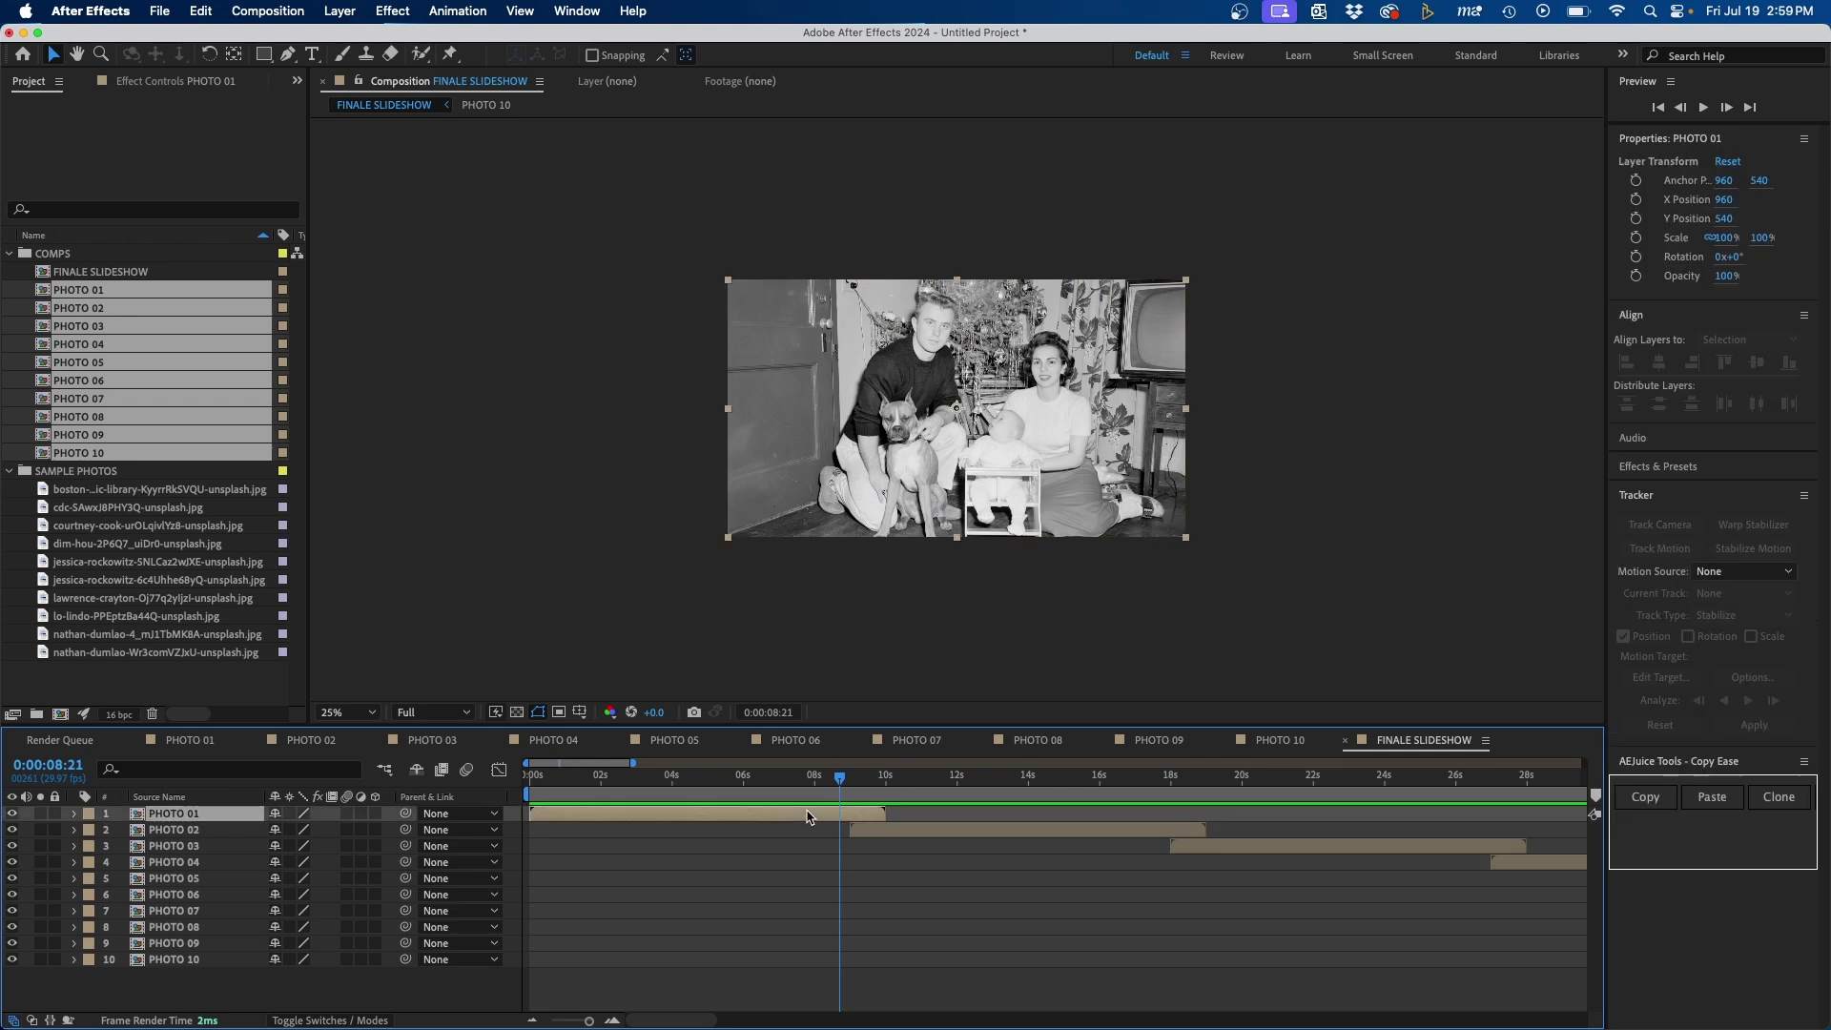
left_click(913, 780)
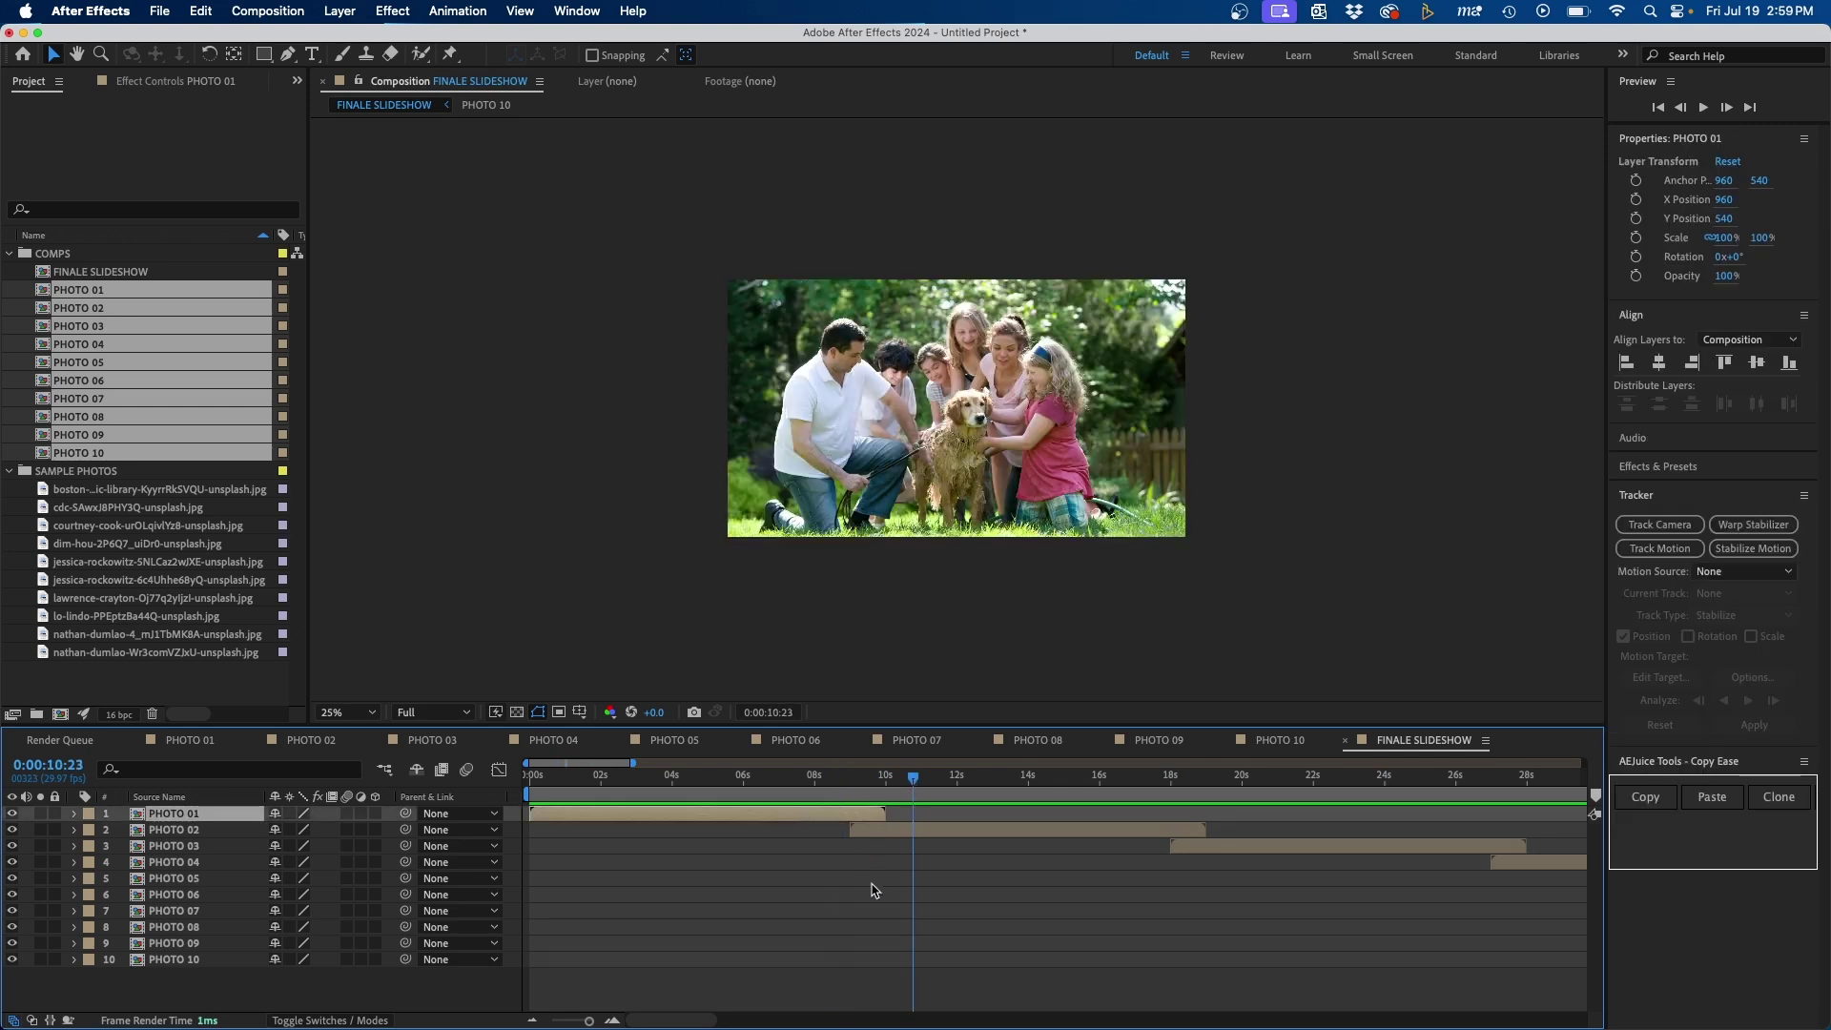
left_click_drag(820, 777, 479, 791)
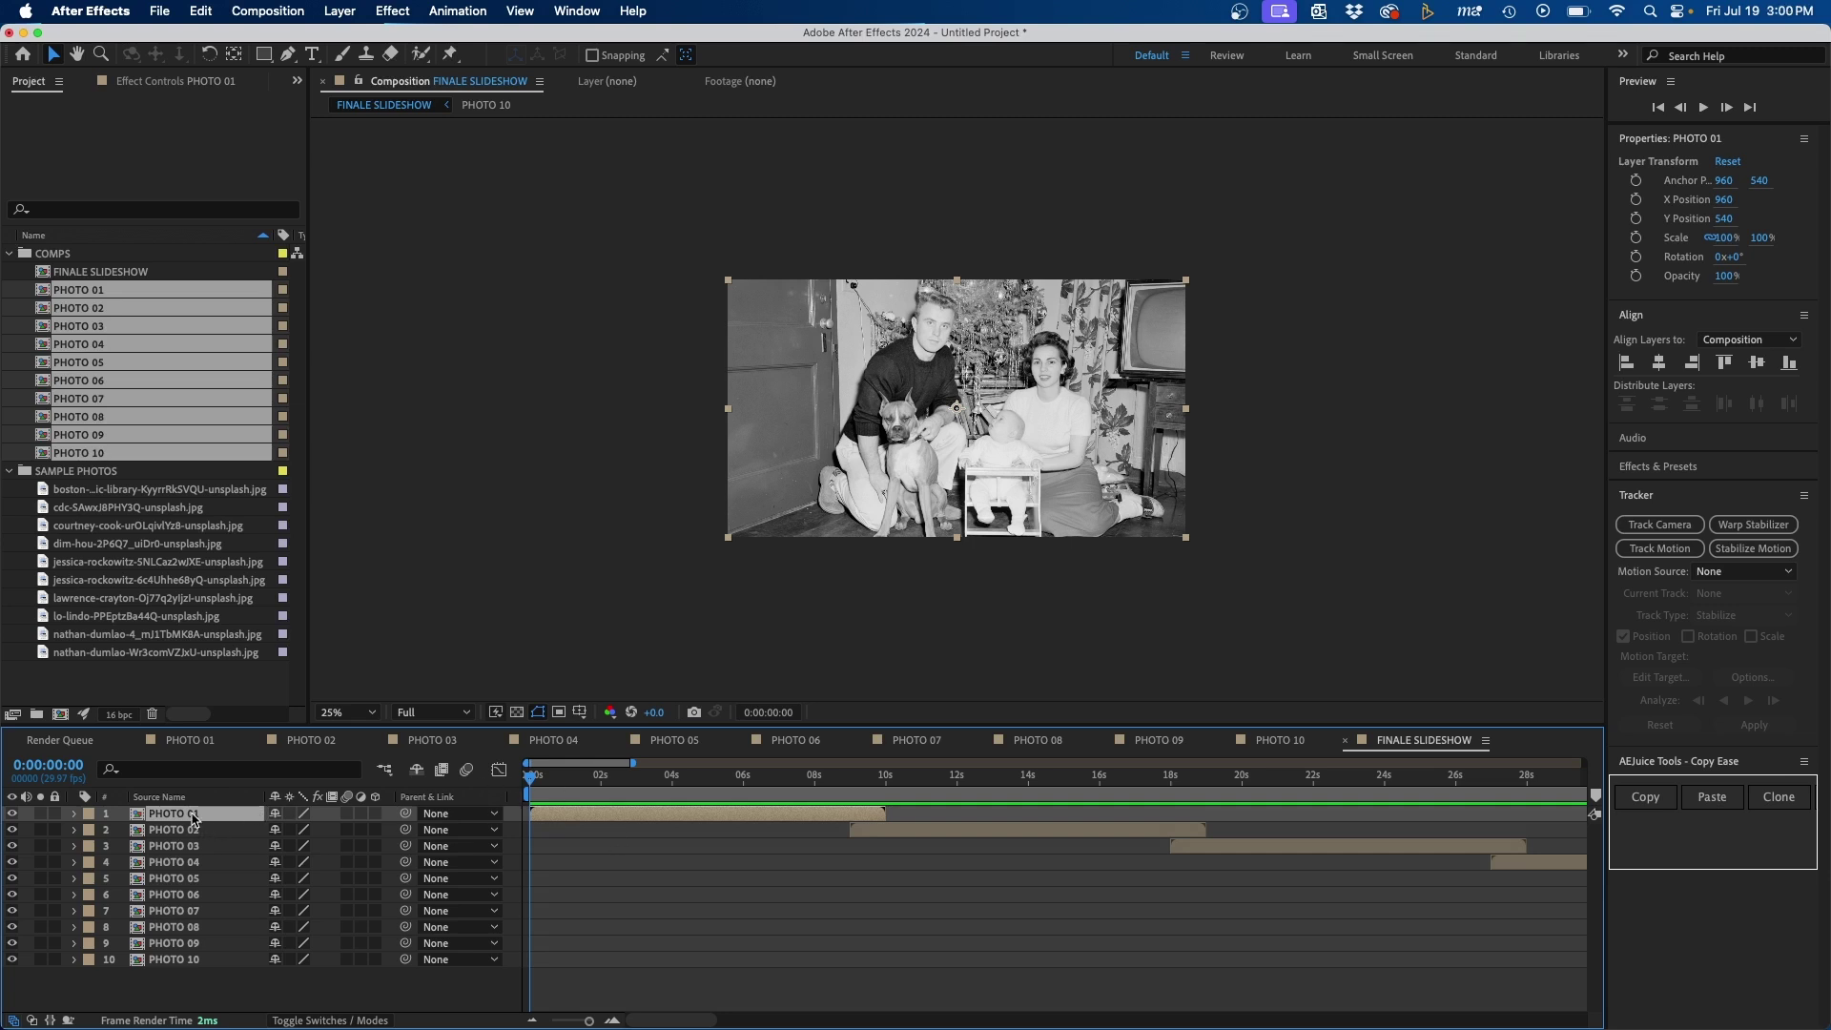
Step: Reveal the position properties of the PHOTO 01 layer and check that Separate Dimensions is enabled
key("p")
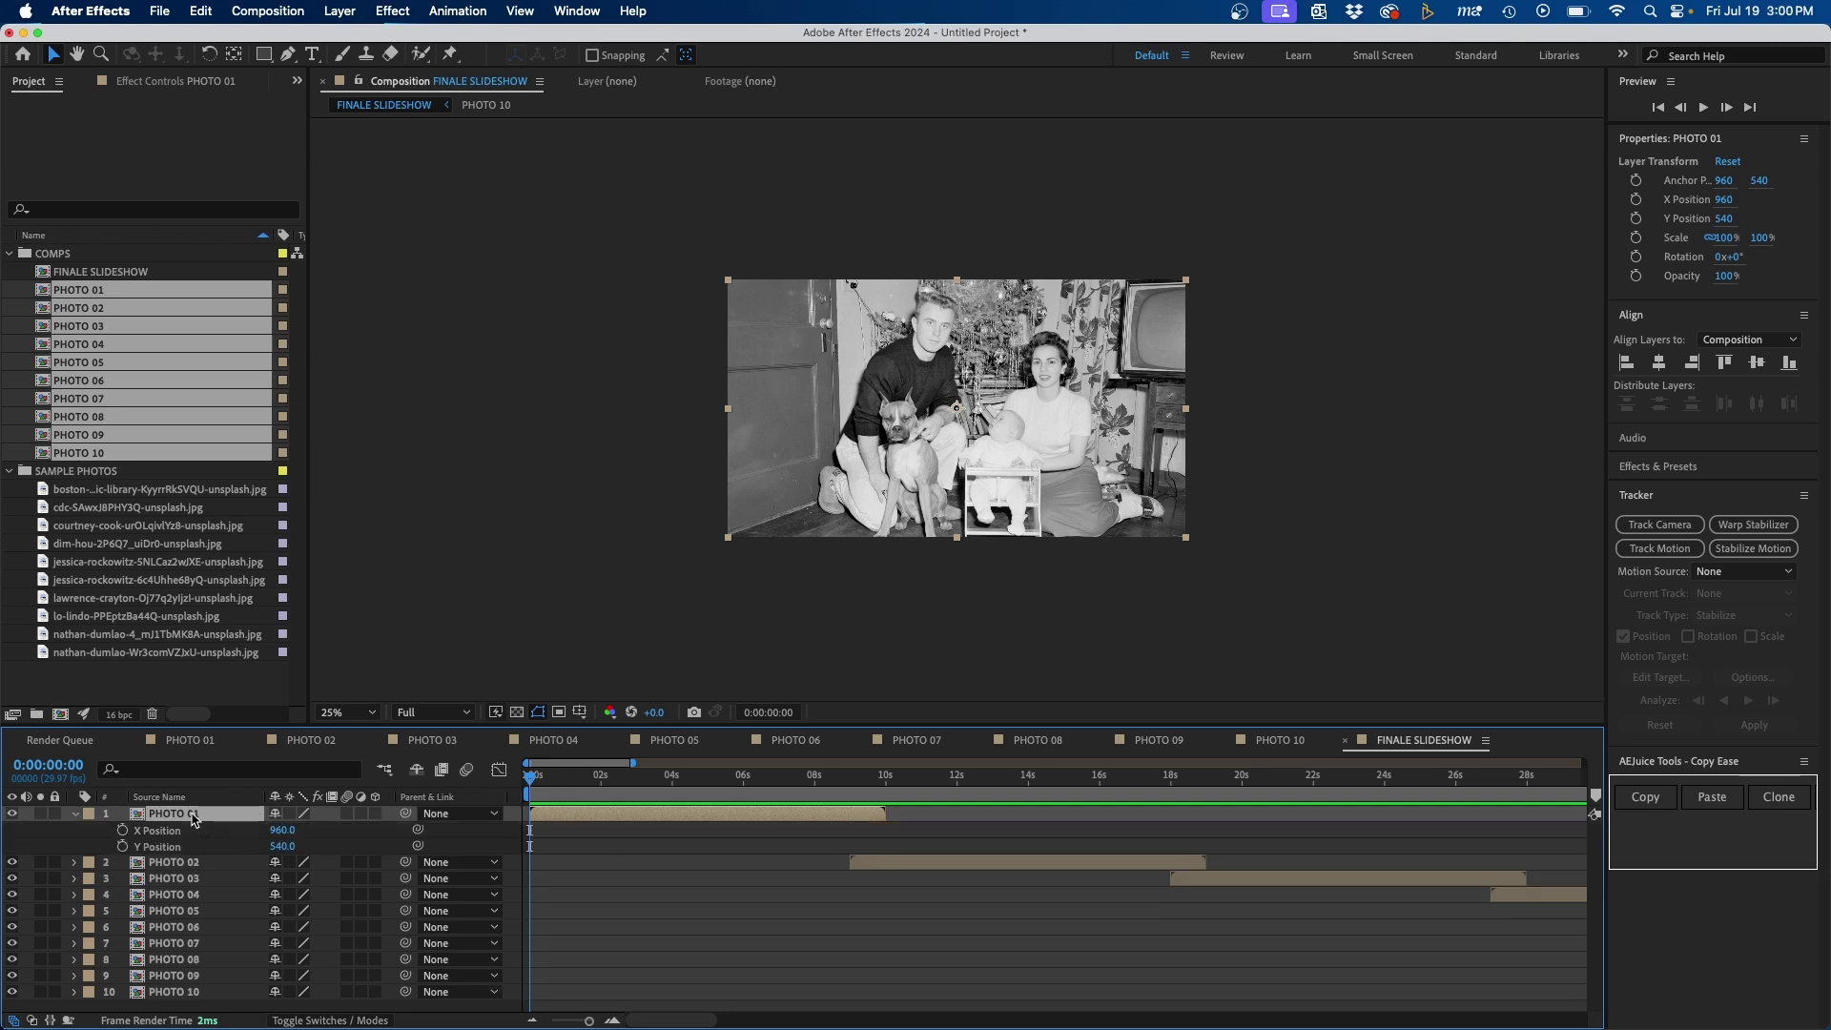
left_click(167, 848)
left_click(164, 832, "shift")
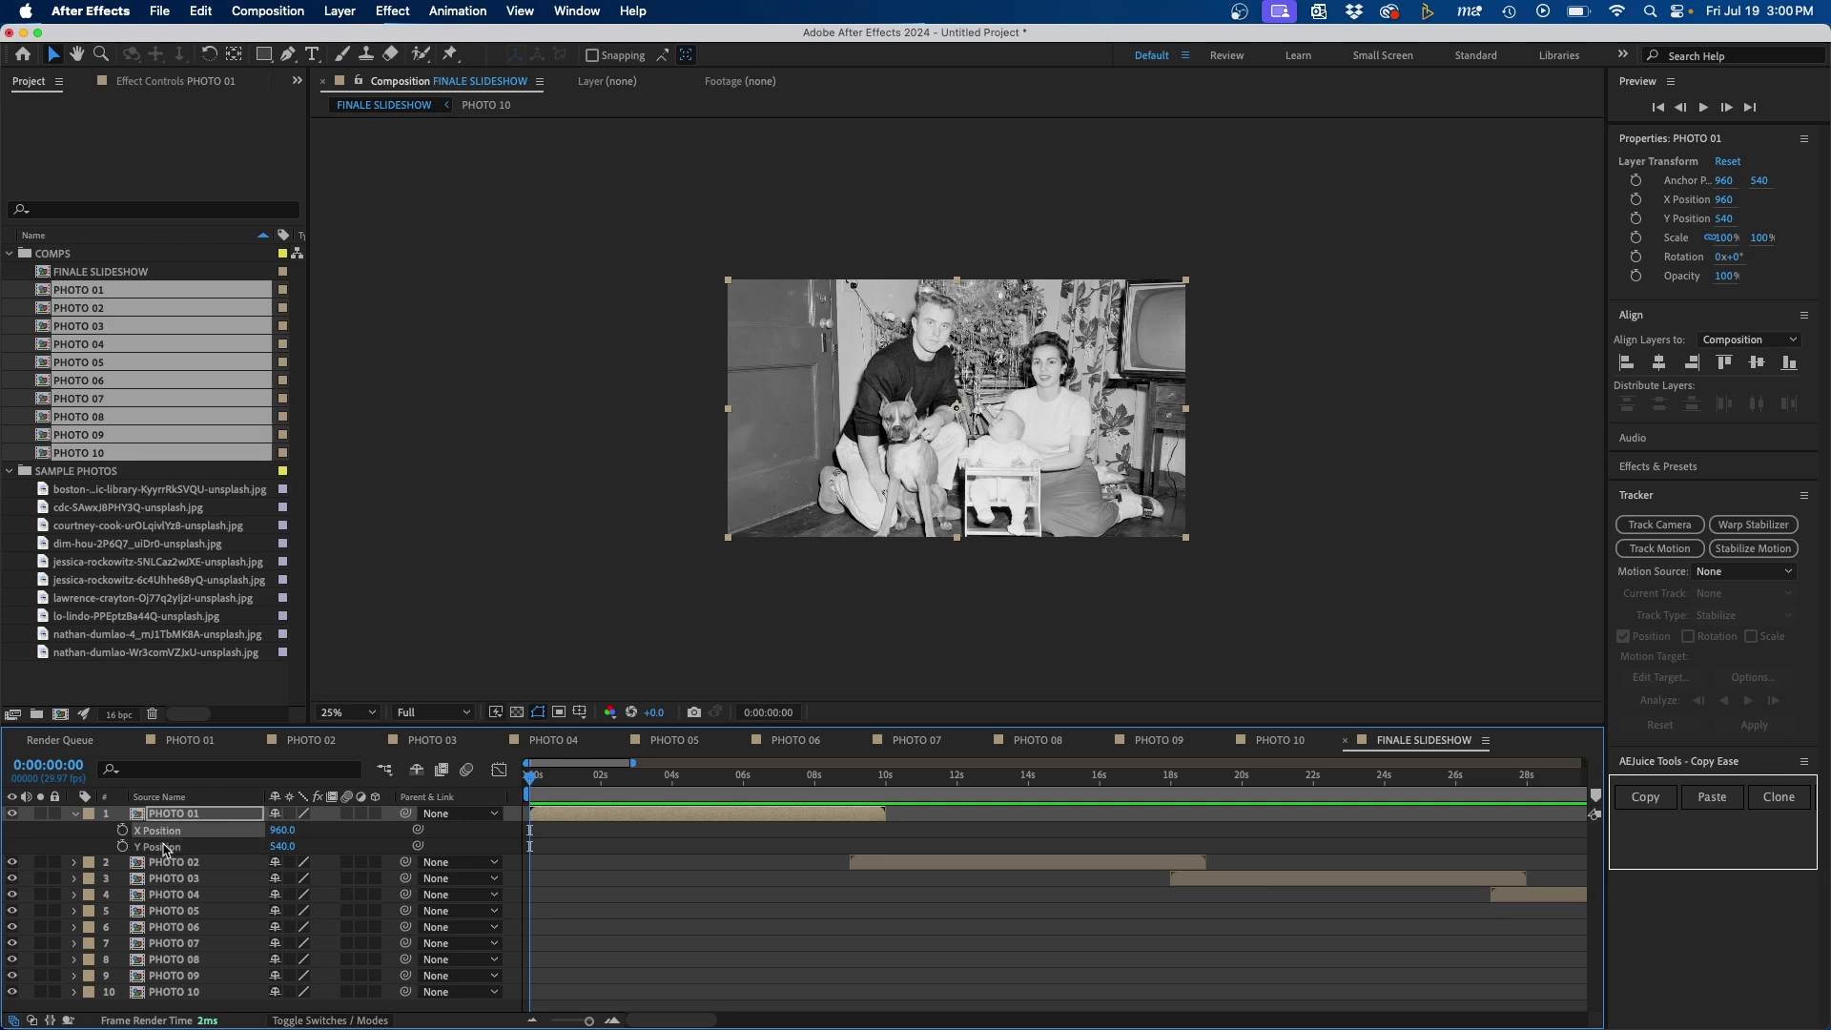
right_click(166, 848)
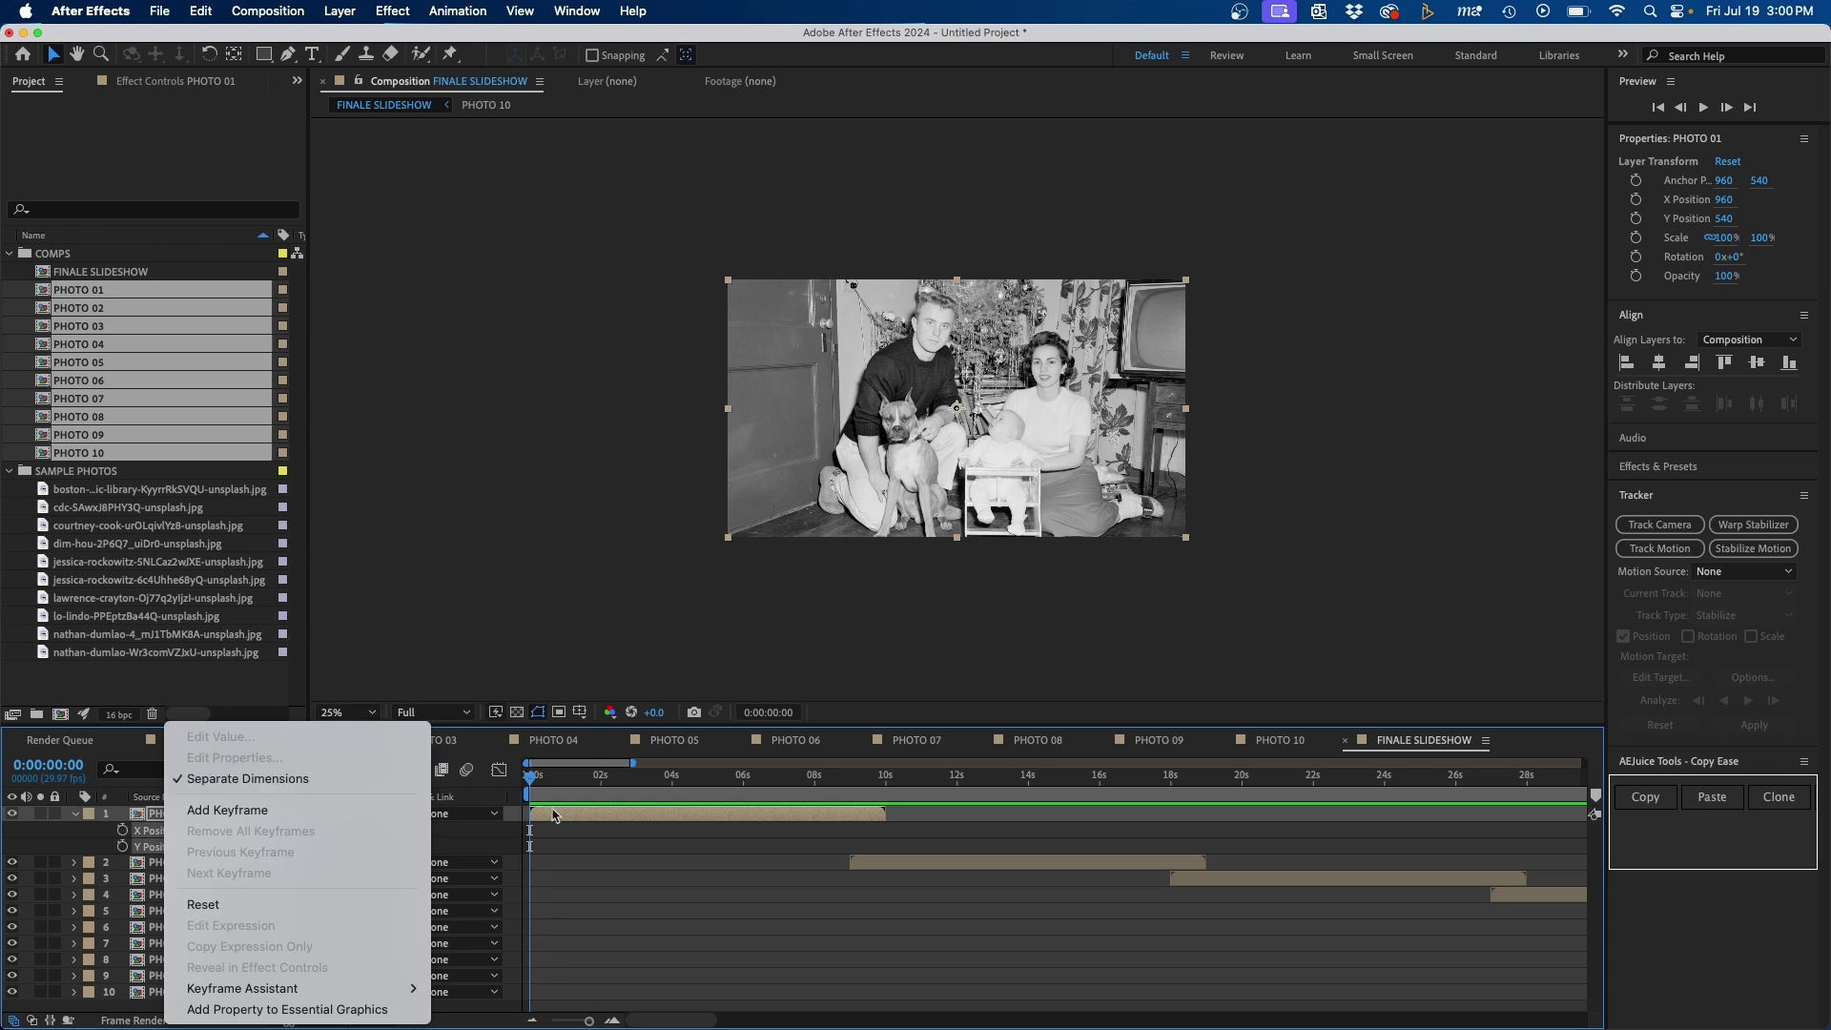
left_click(595, 843)
left_click(572, 847)
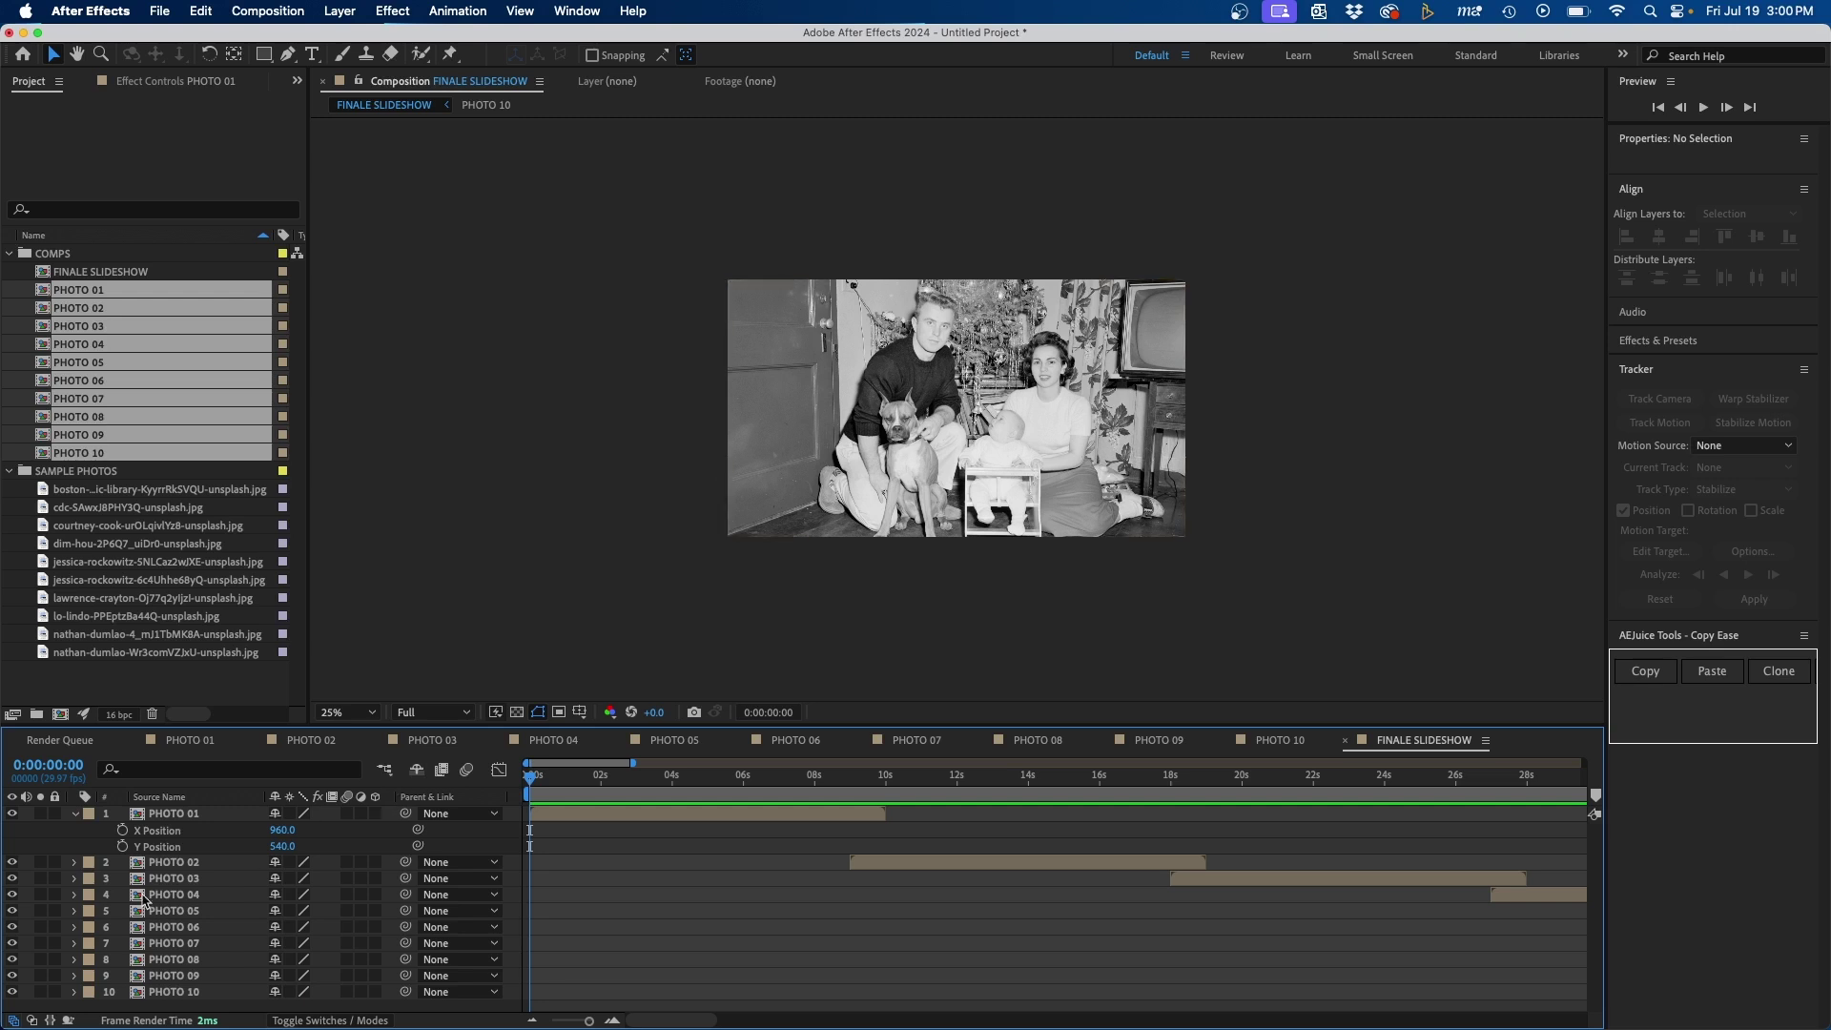
Step: Keyframe PHOTO 01's X Position from -1013 at 0:00:00:00 to 960 at 0:00:01:00, and preview the slide-in
left_click(122, 831)
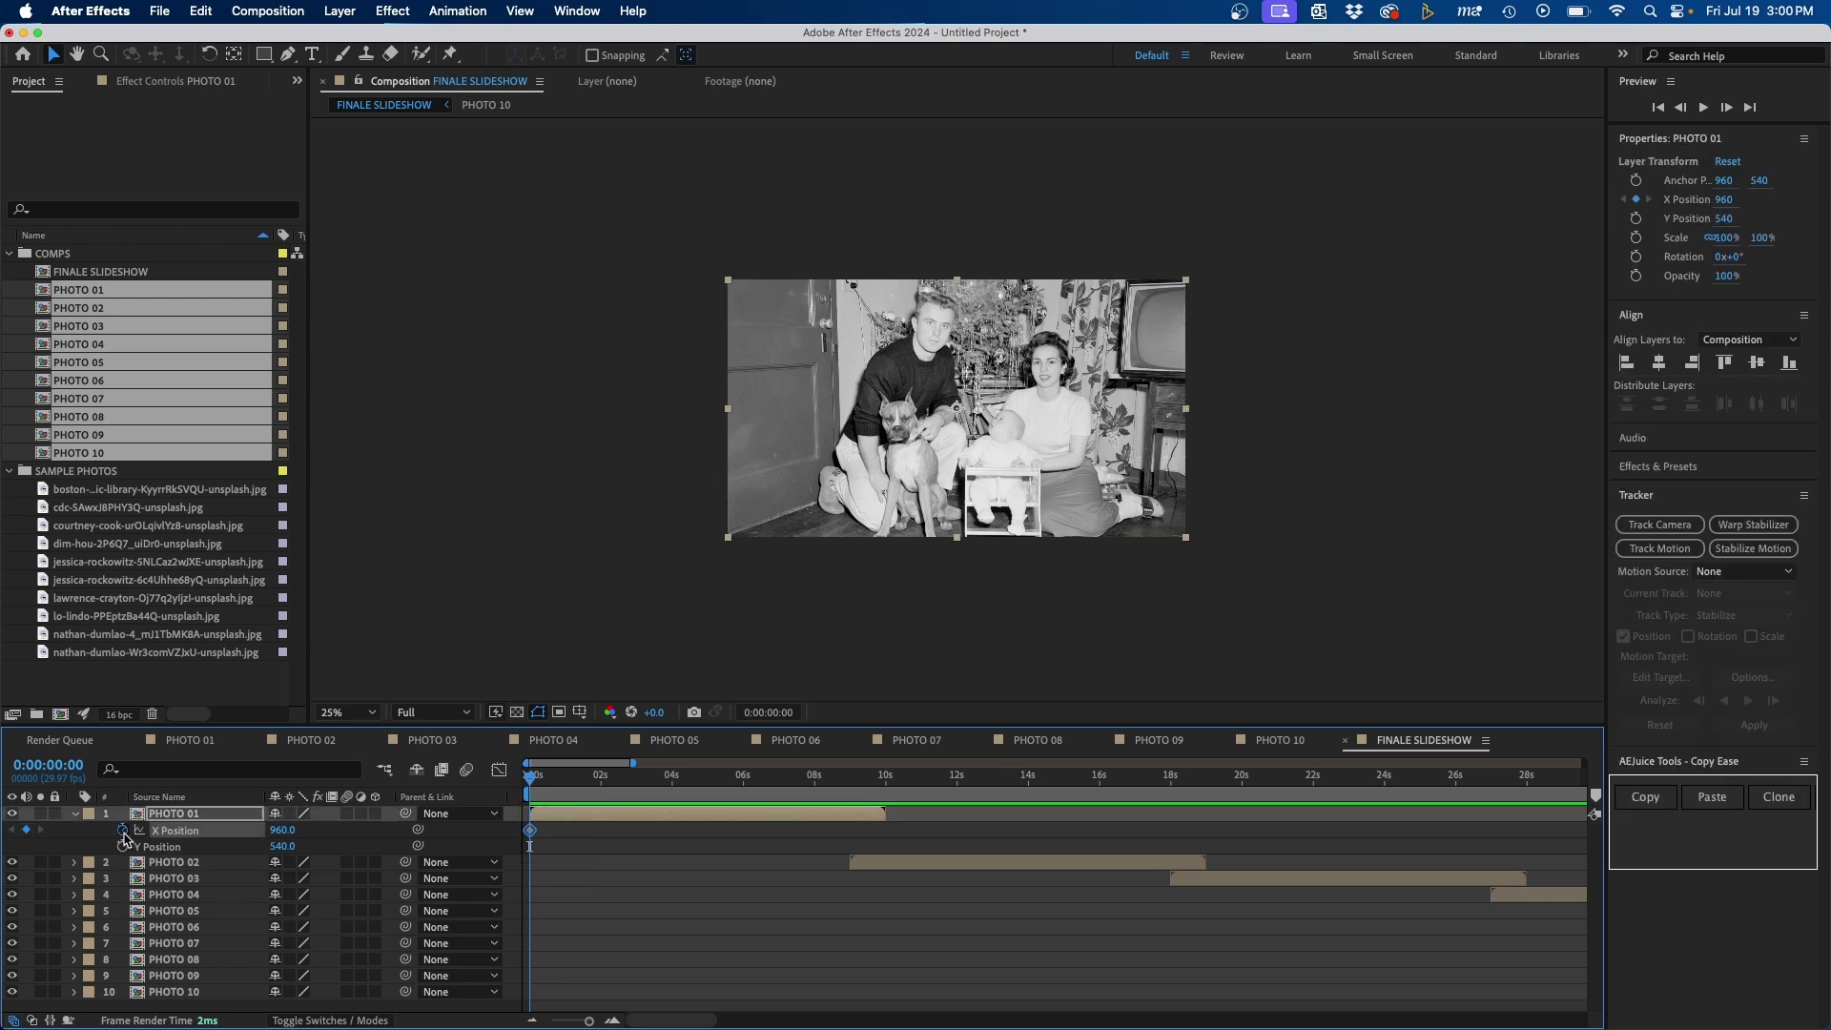
left_click_drag(557, 775, 565, 774)
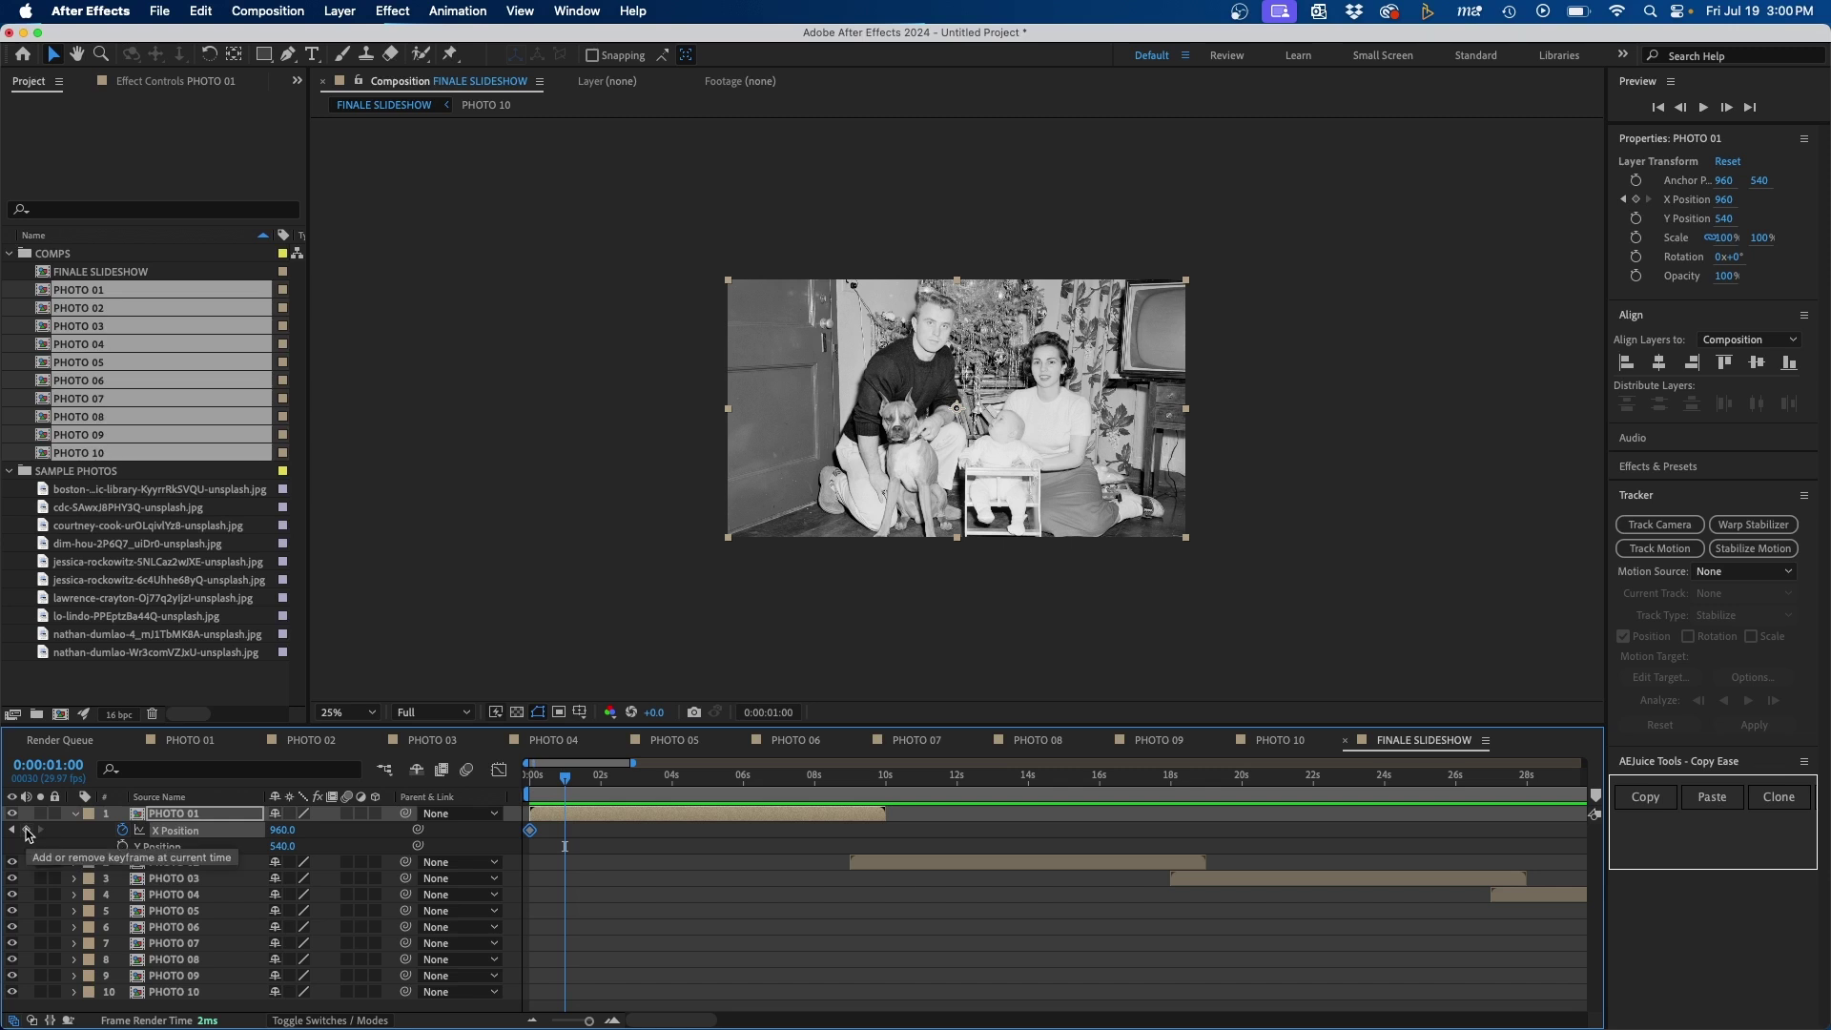
left_click(26, 830)
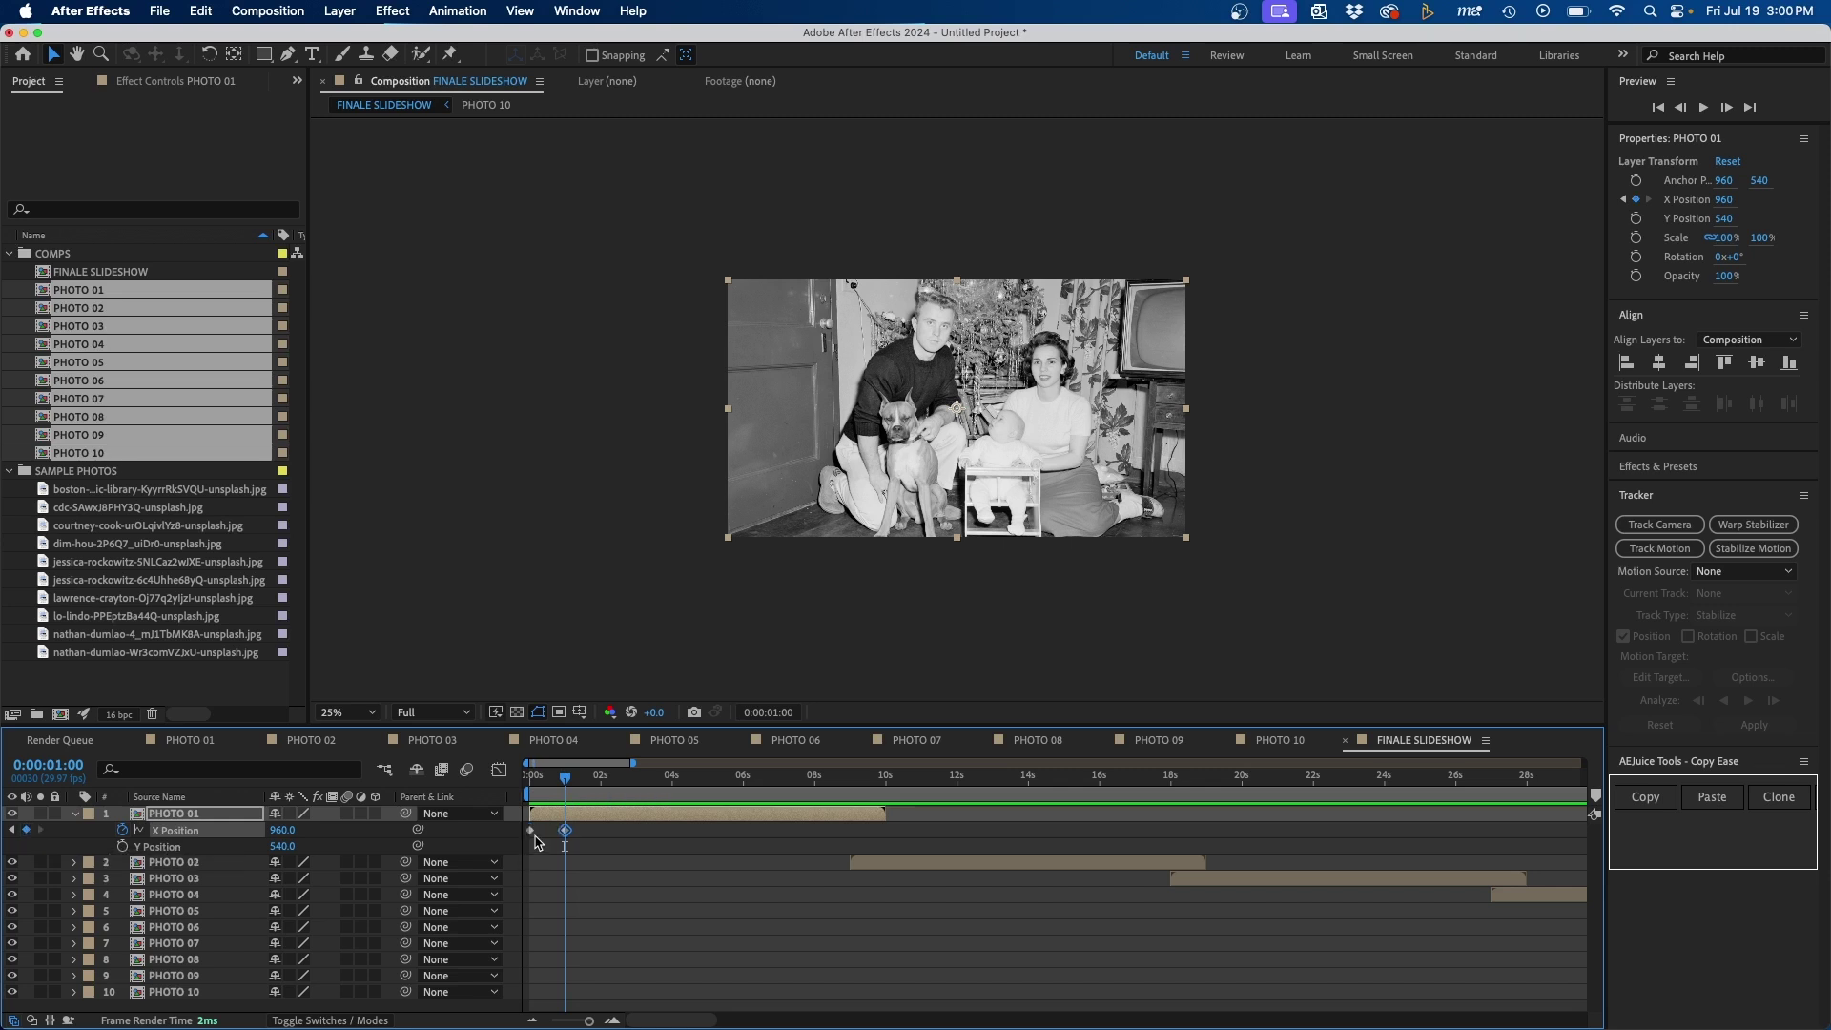
left_click(13, 830)
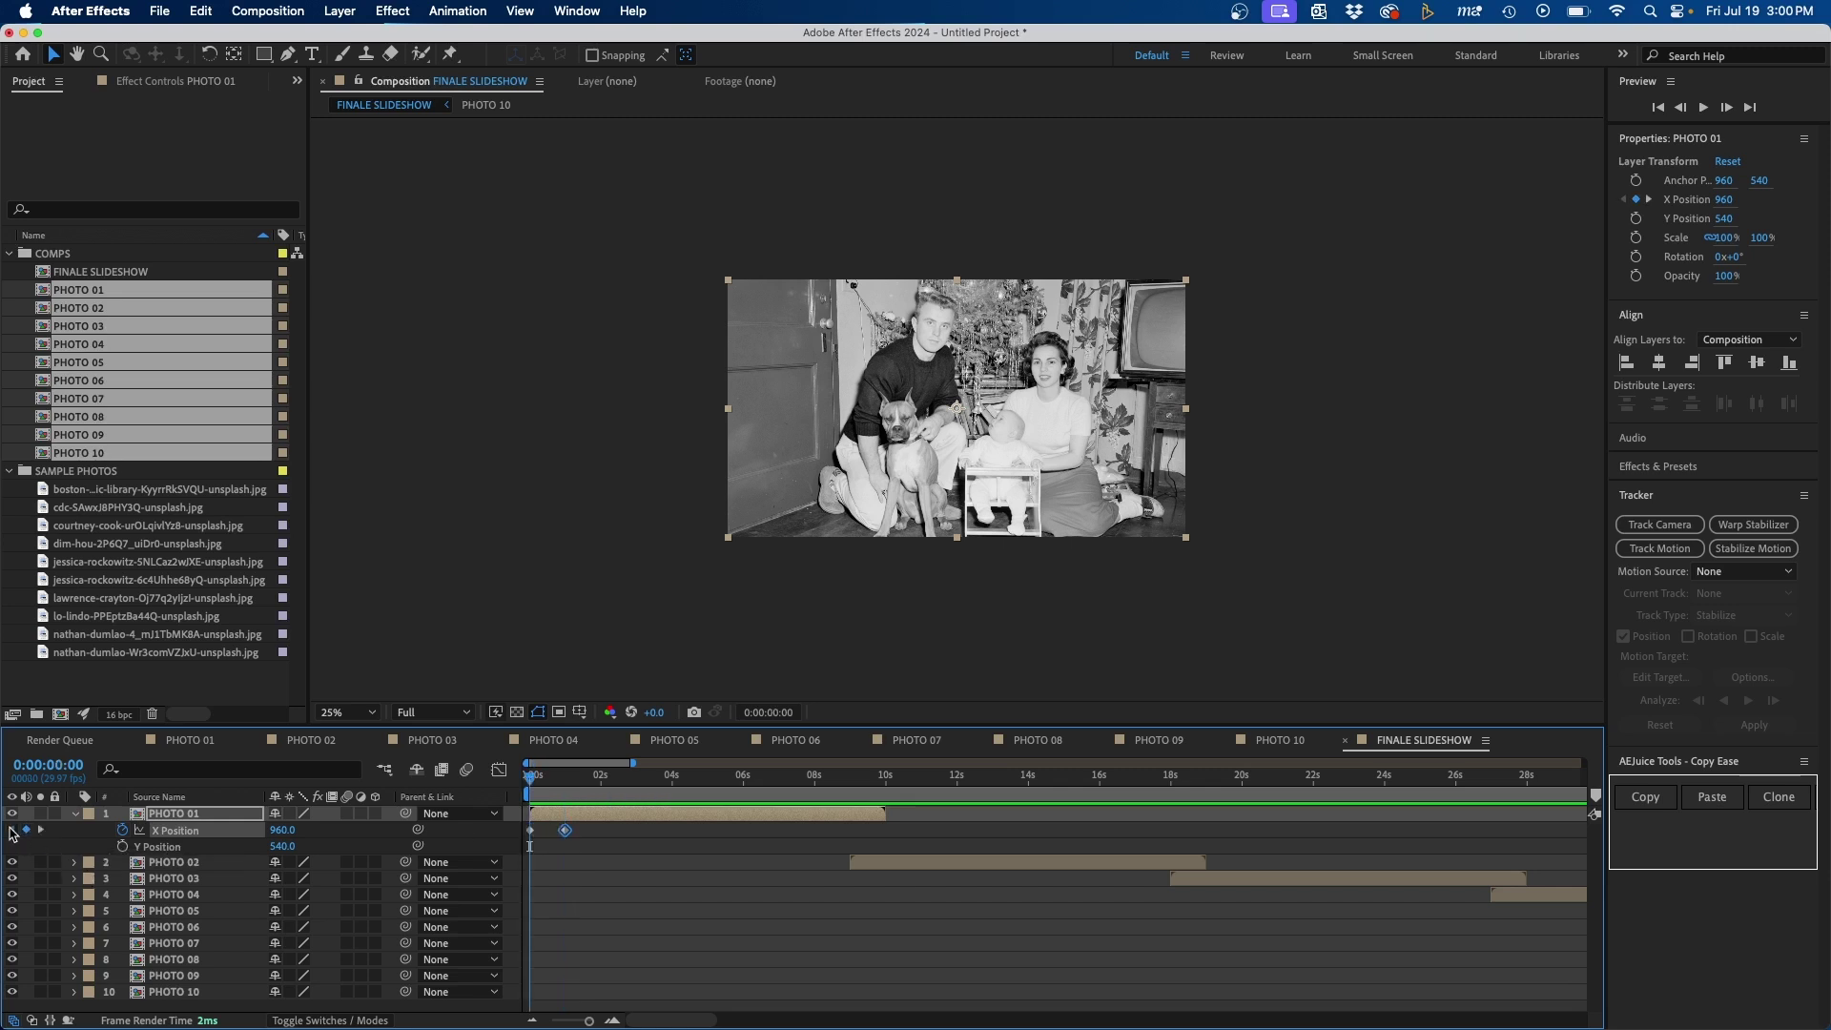
left_click_drag(281, 829, 226, 832)
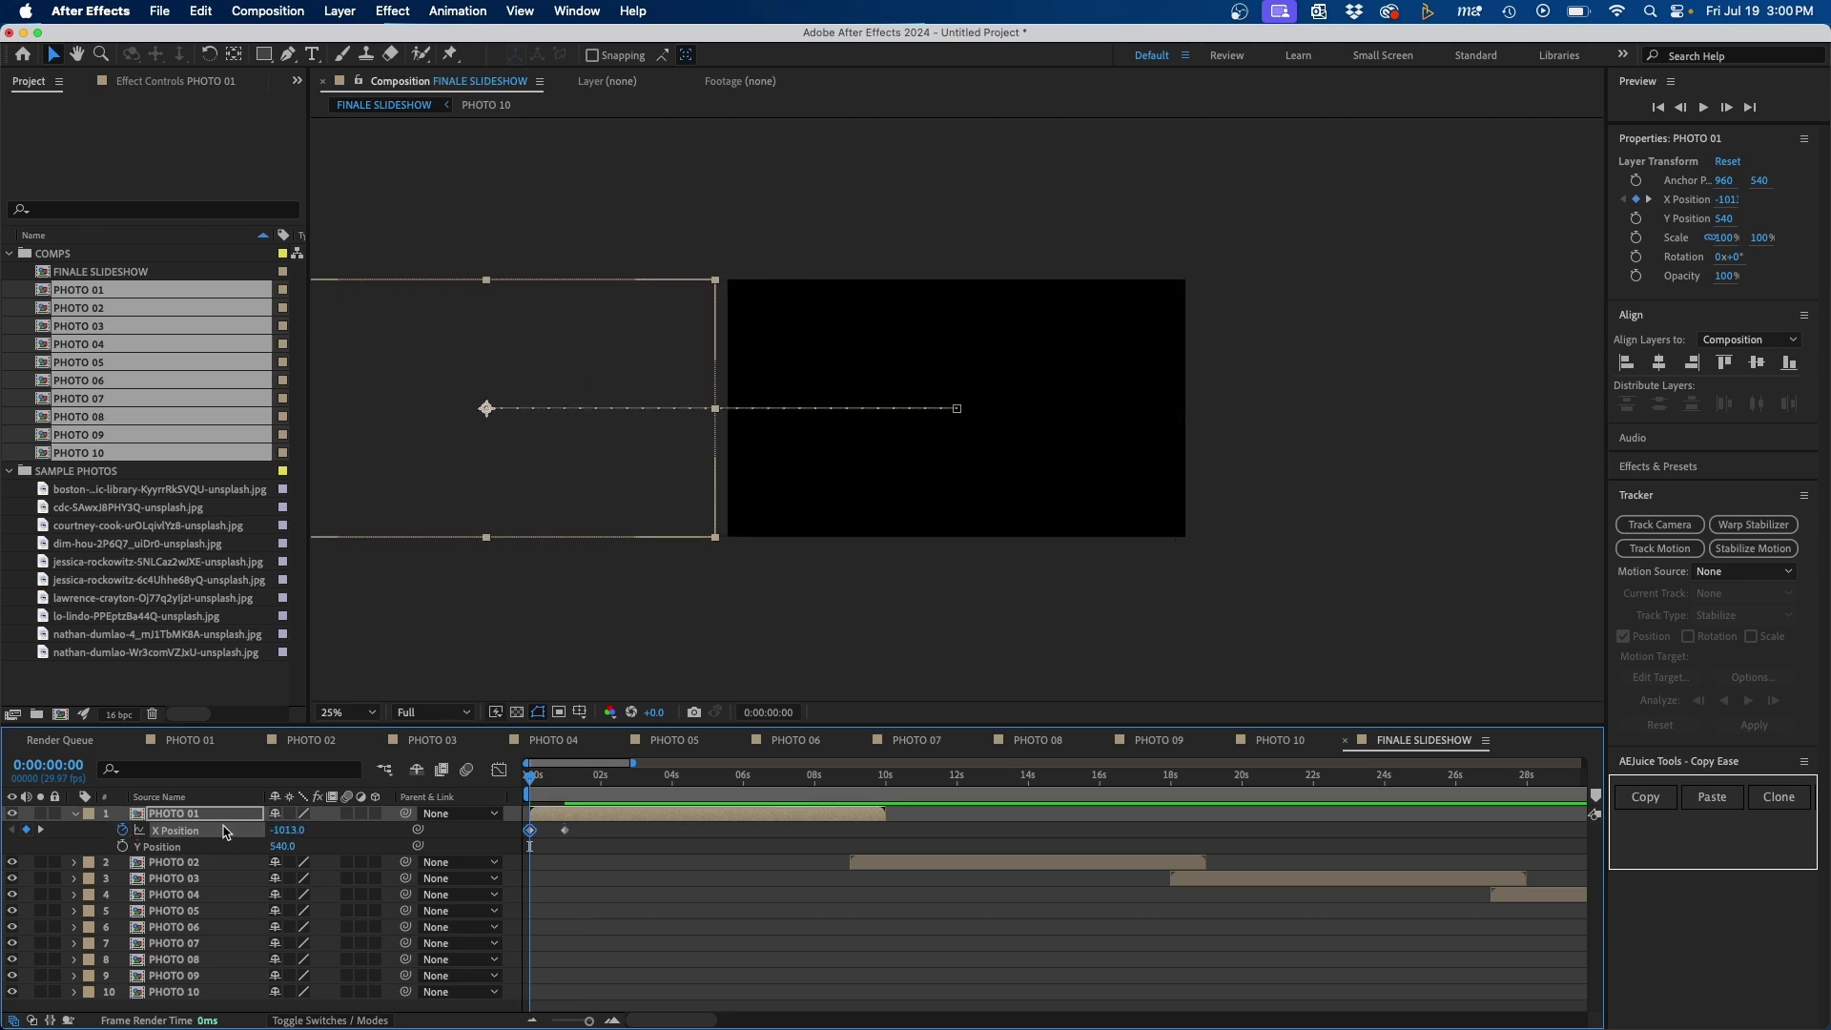
key("space")
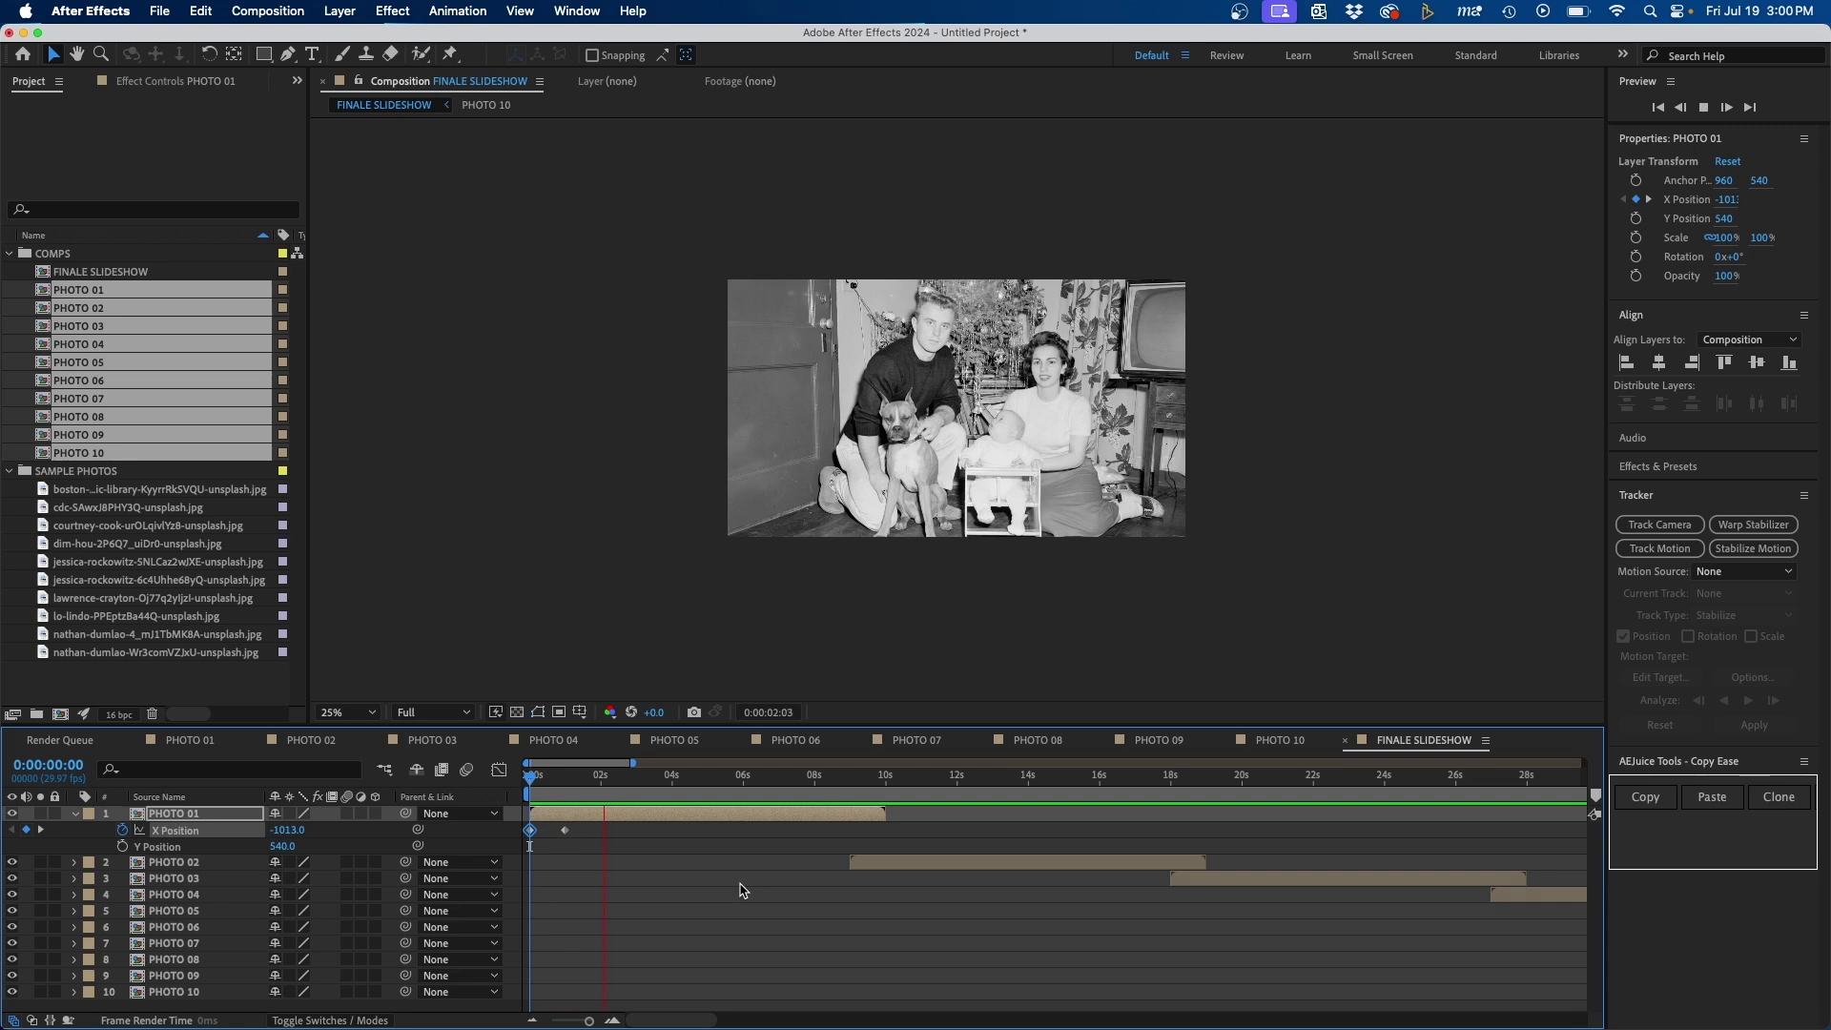
key("space")
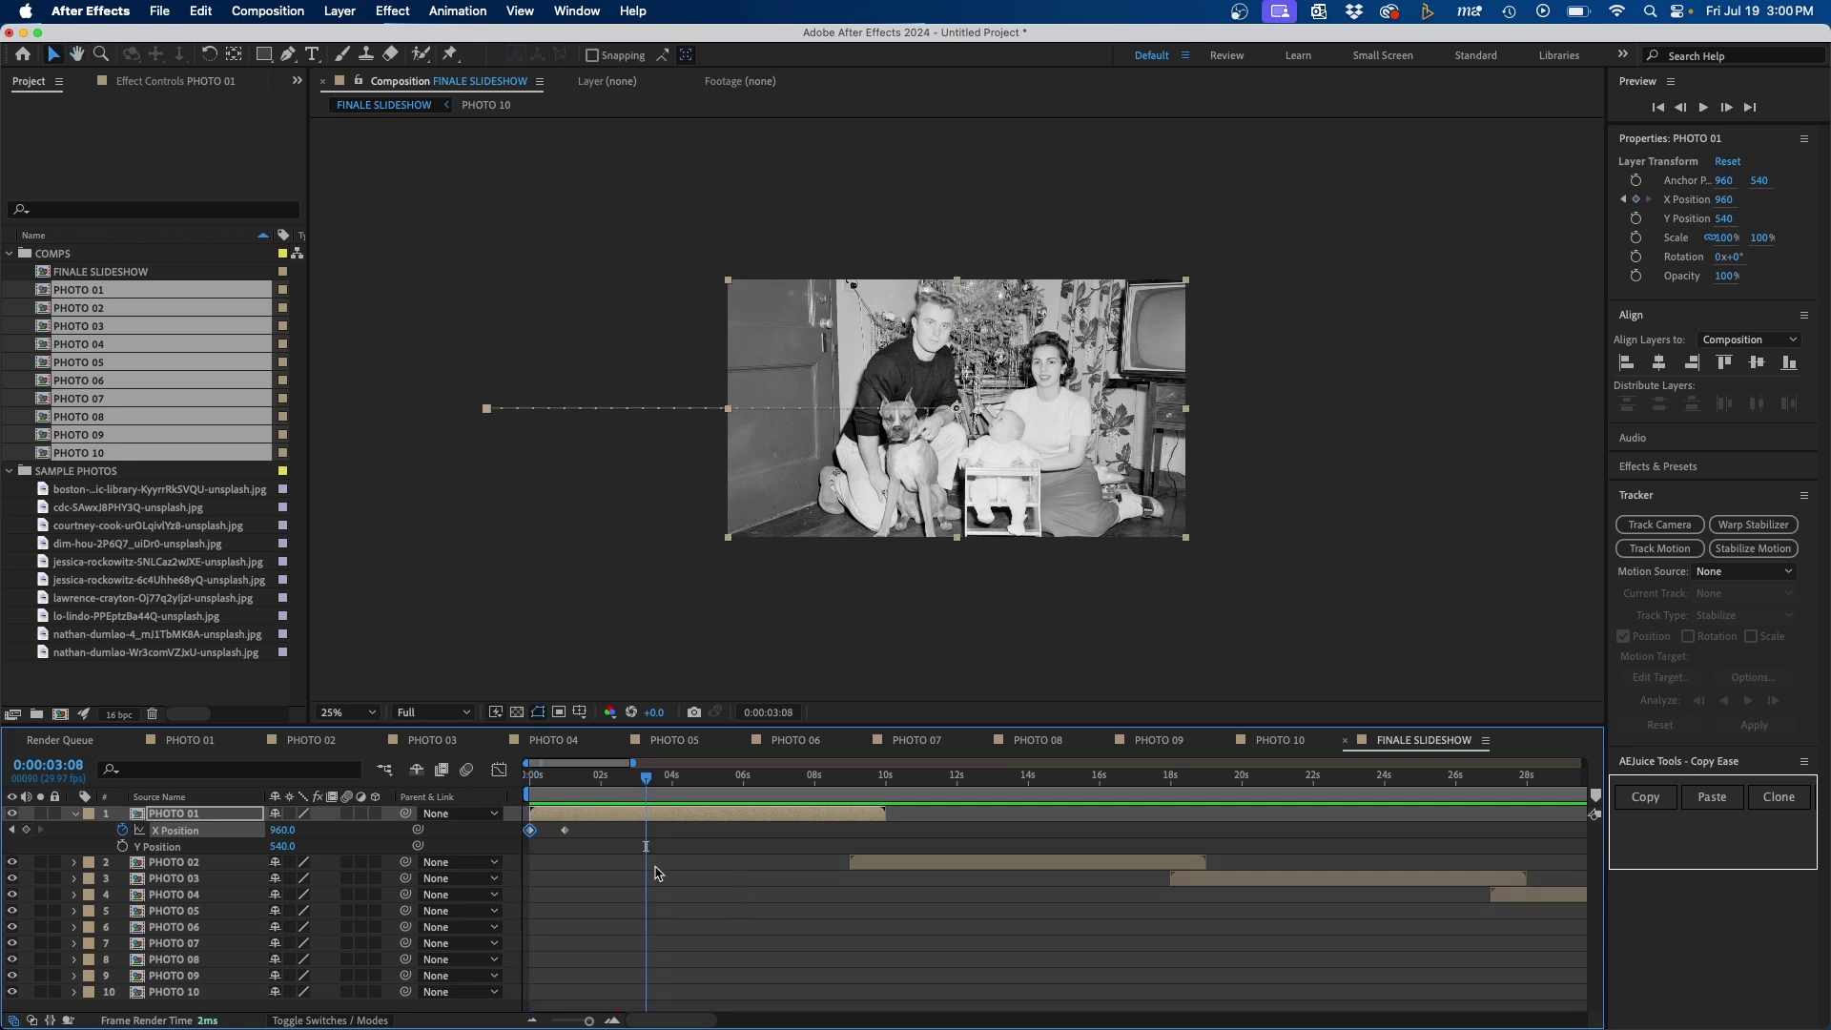
Step: Apply Easy Ease In to PHOTO 01's X Position keyframe at 1 second and preview the motion
mouse_move(566, 835)
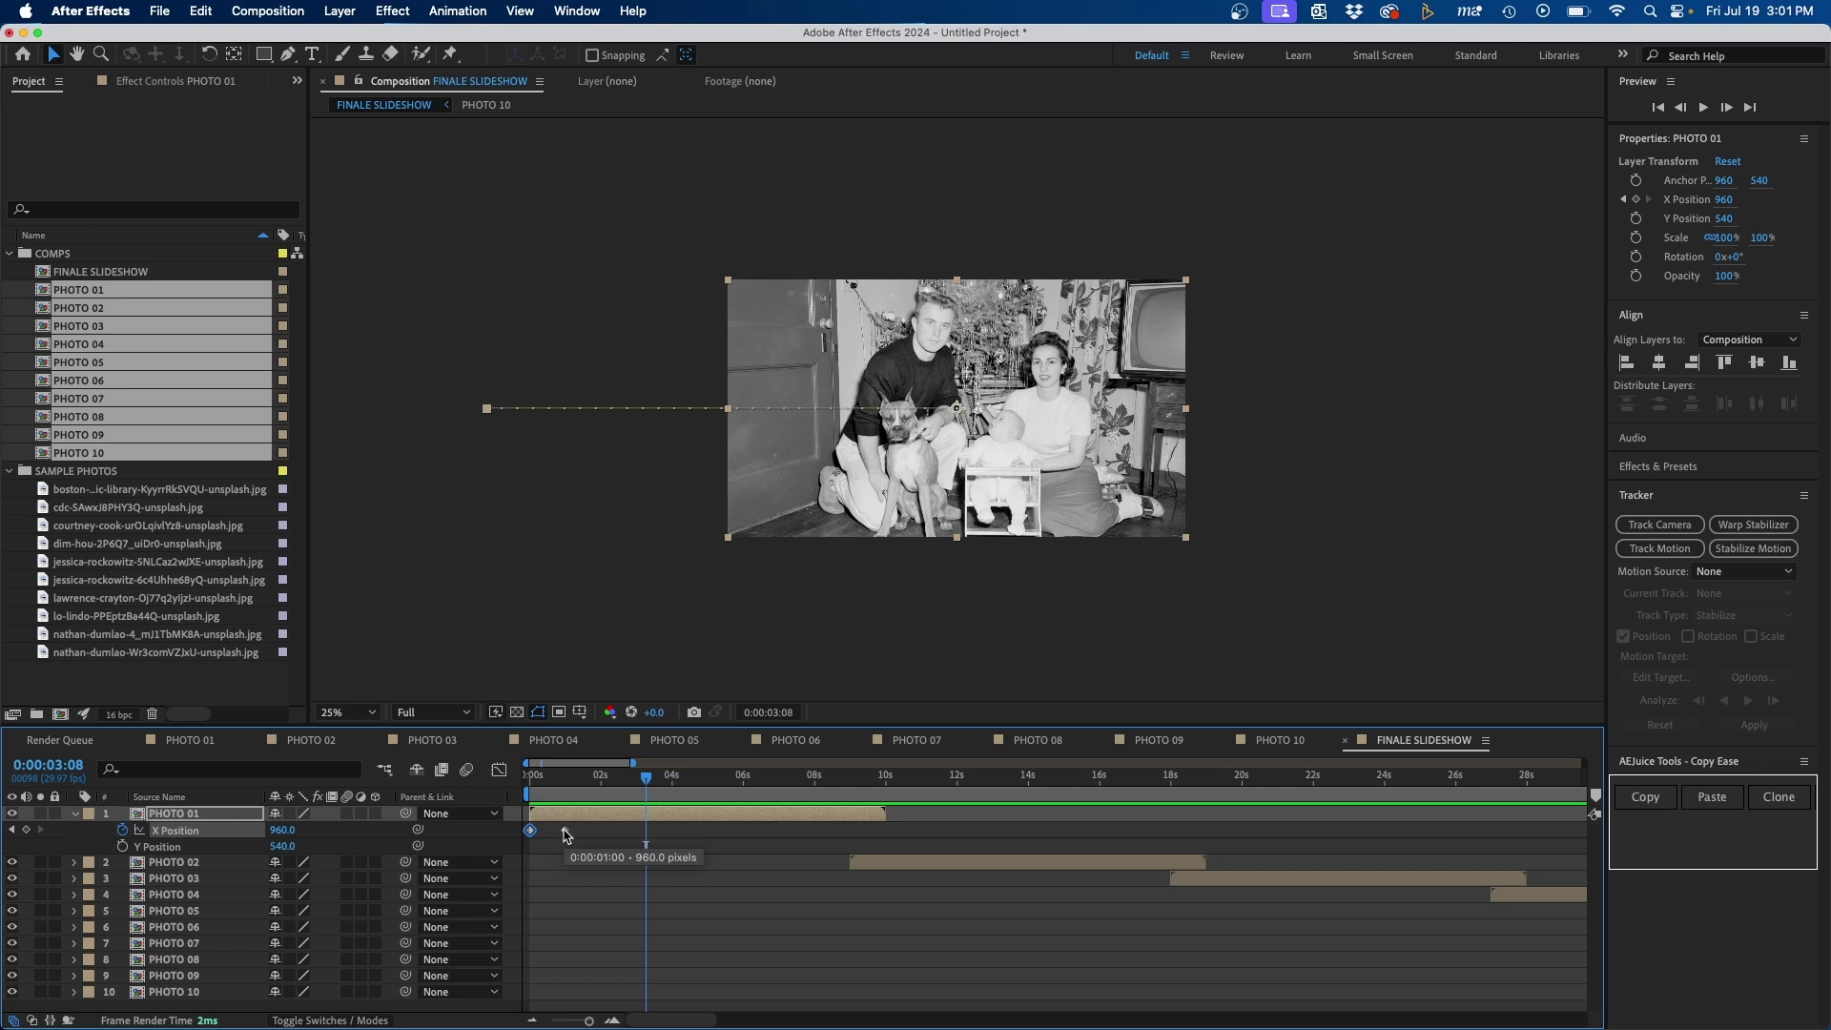
right_click(564, 833)
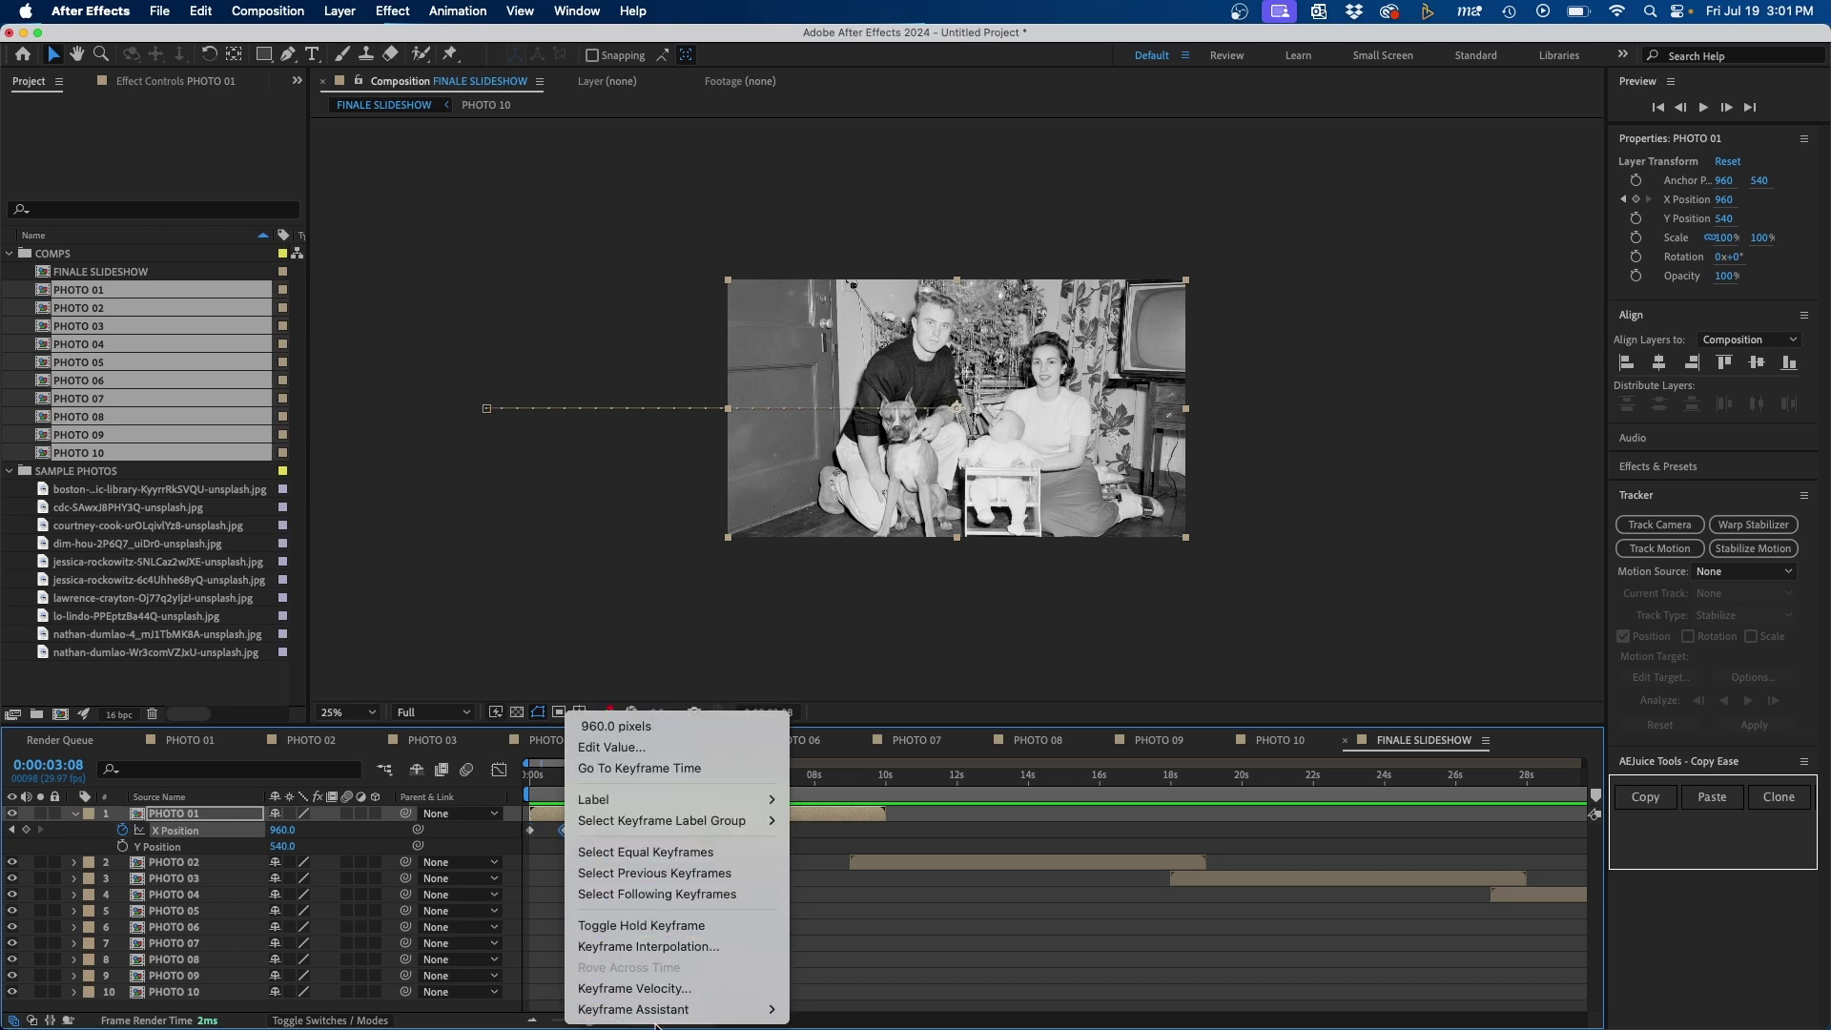
mouse_move(658, 1010)
left_click(836, 885)
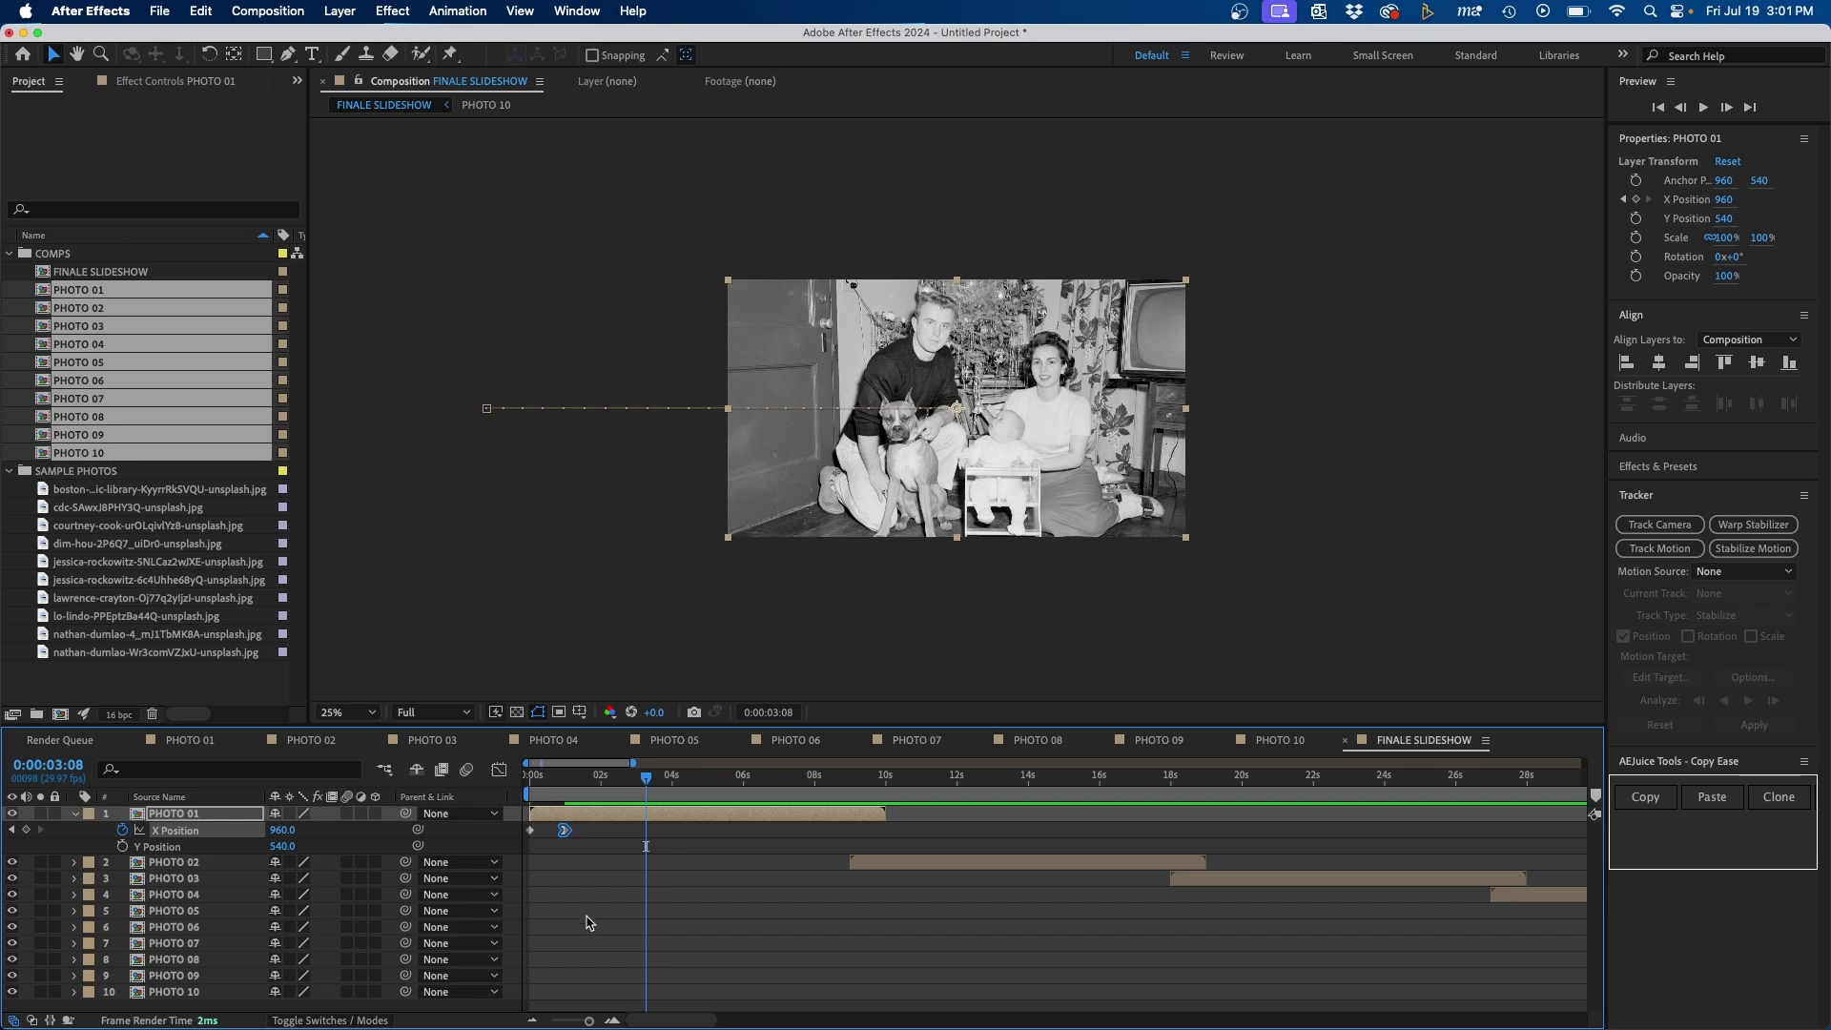
left_click_drag(584, 770, 524, 768)
key("space")
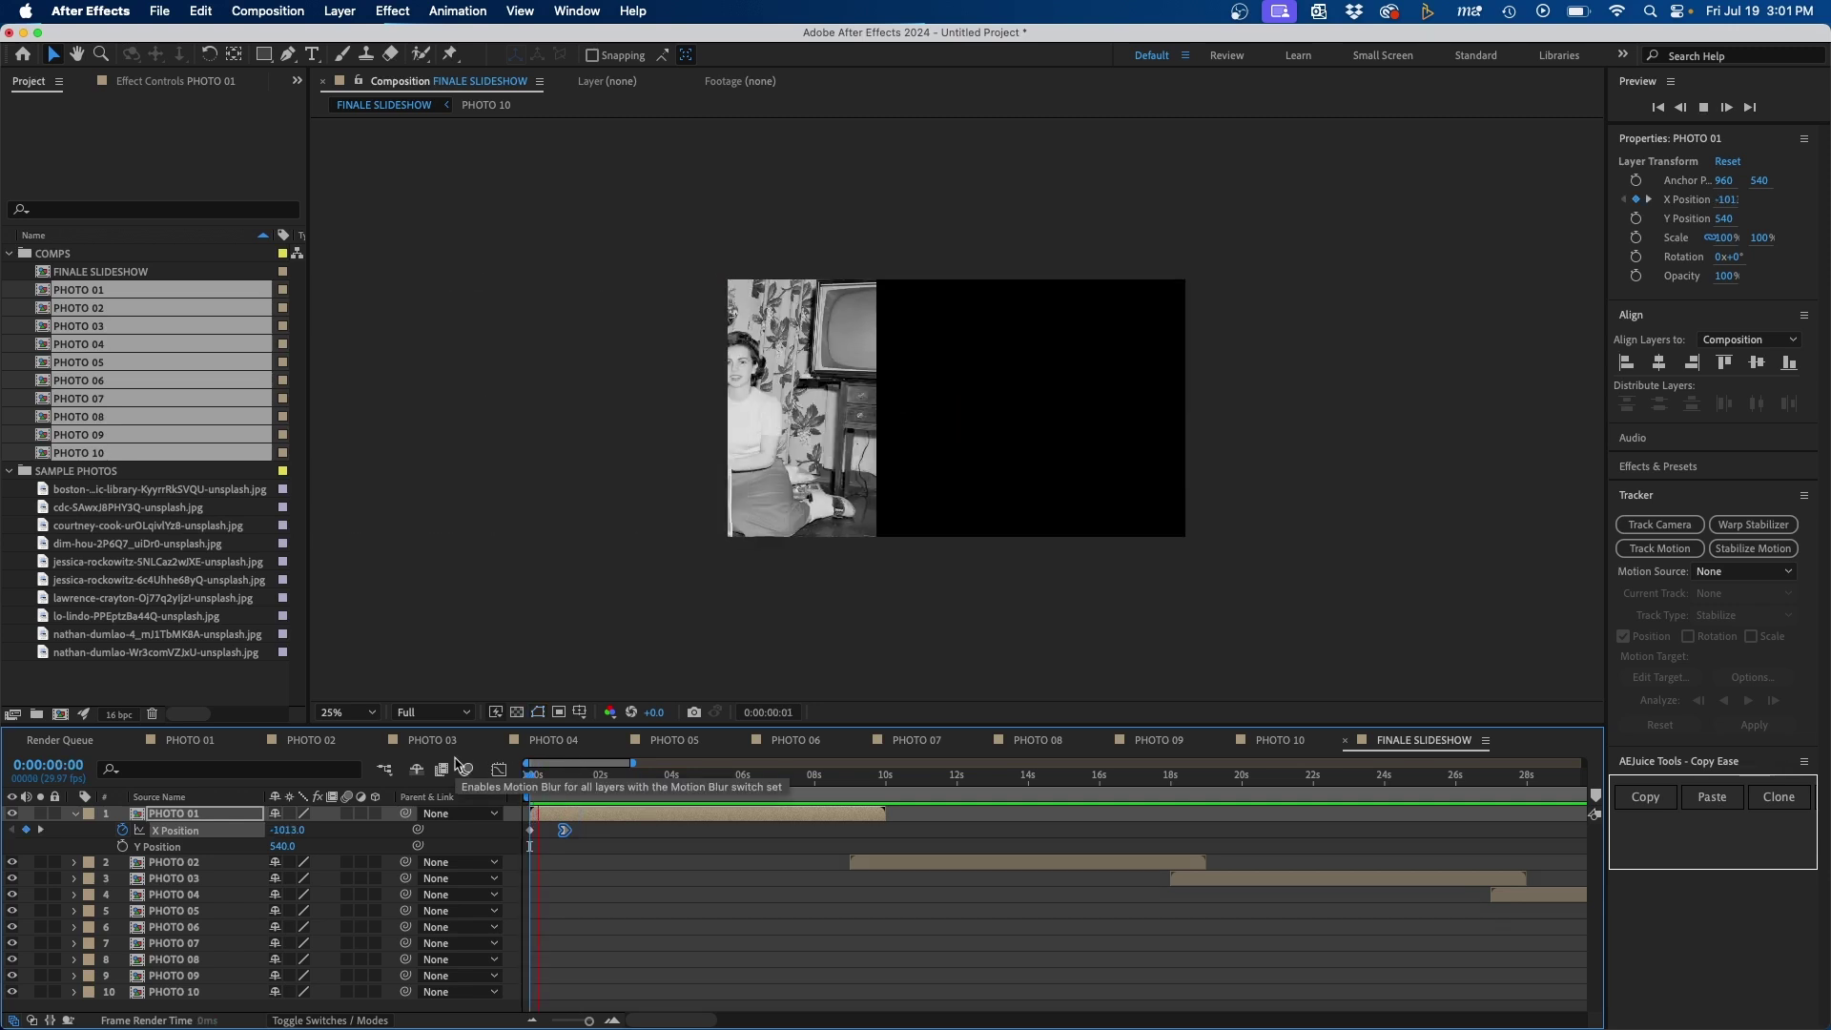
key("space")
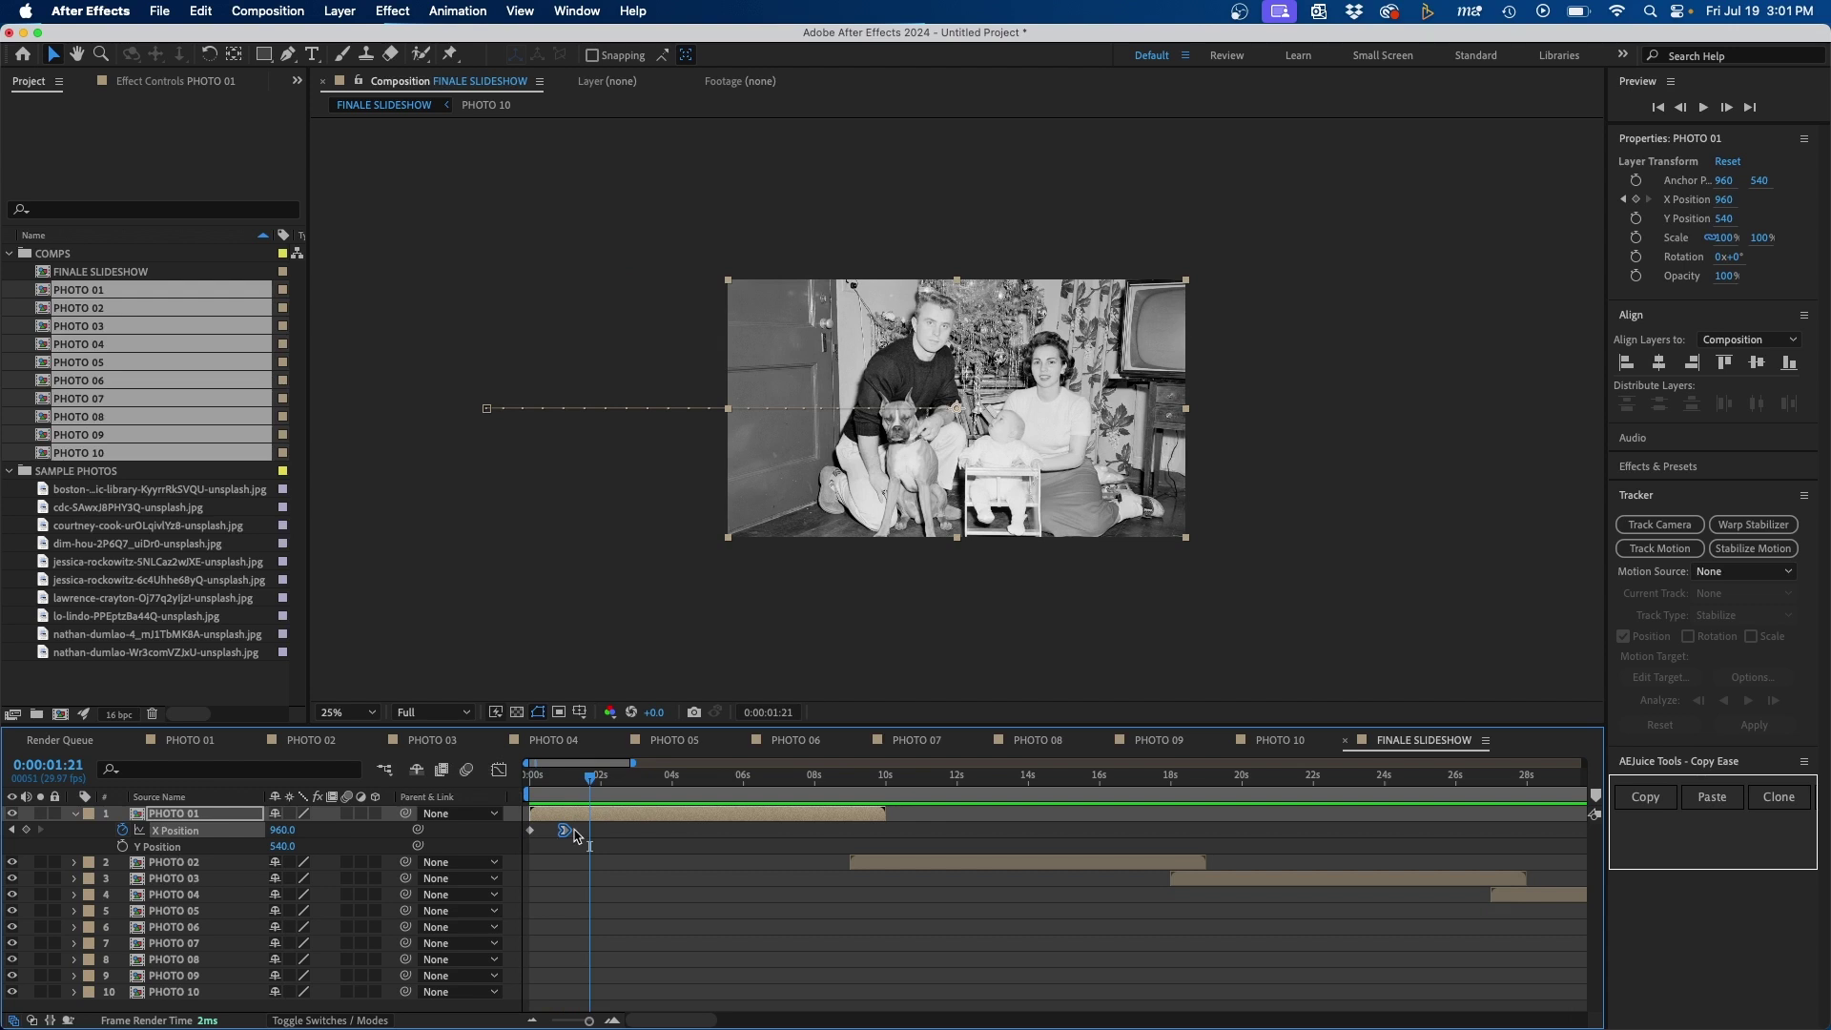
Step: In the Graph Editor, extend the 1-second X Position keyframe's incoming handle back to the start for a stronger ease, and preview it
left_click(498, 771)
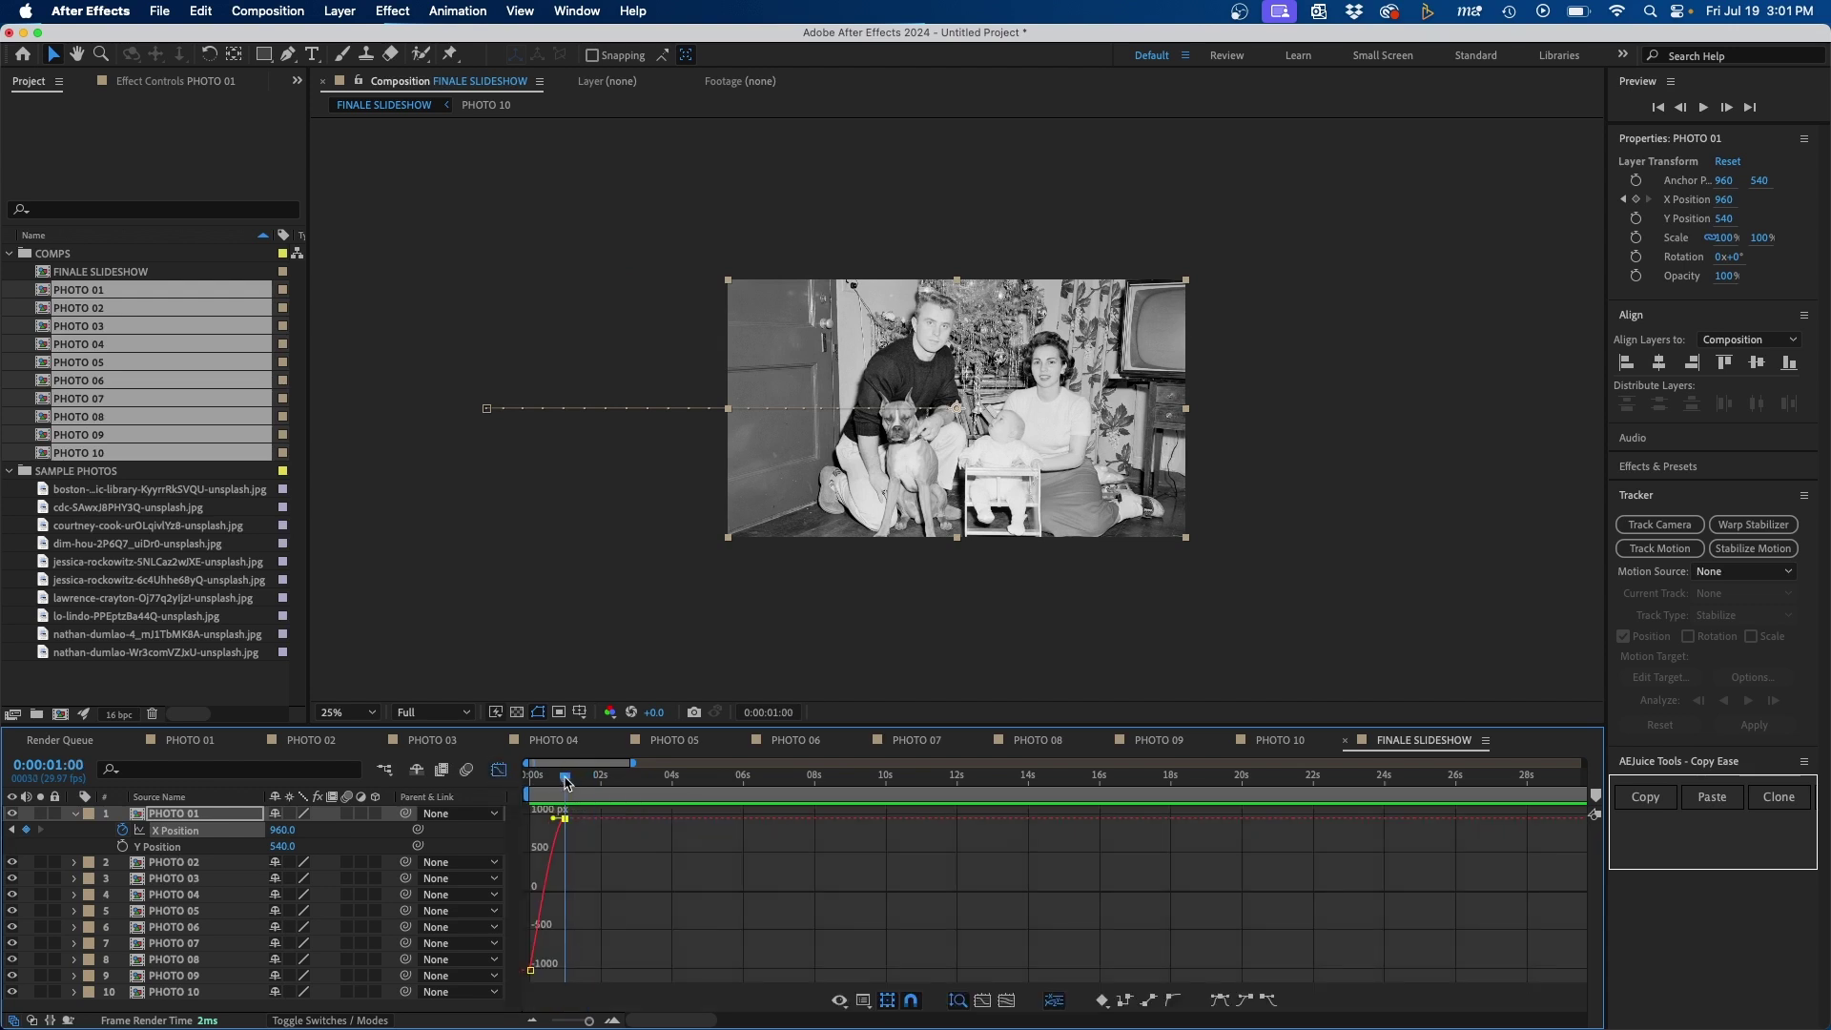
left_click(559, 778)
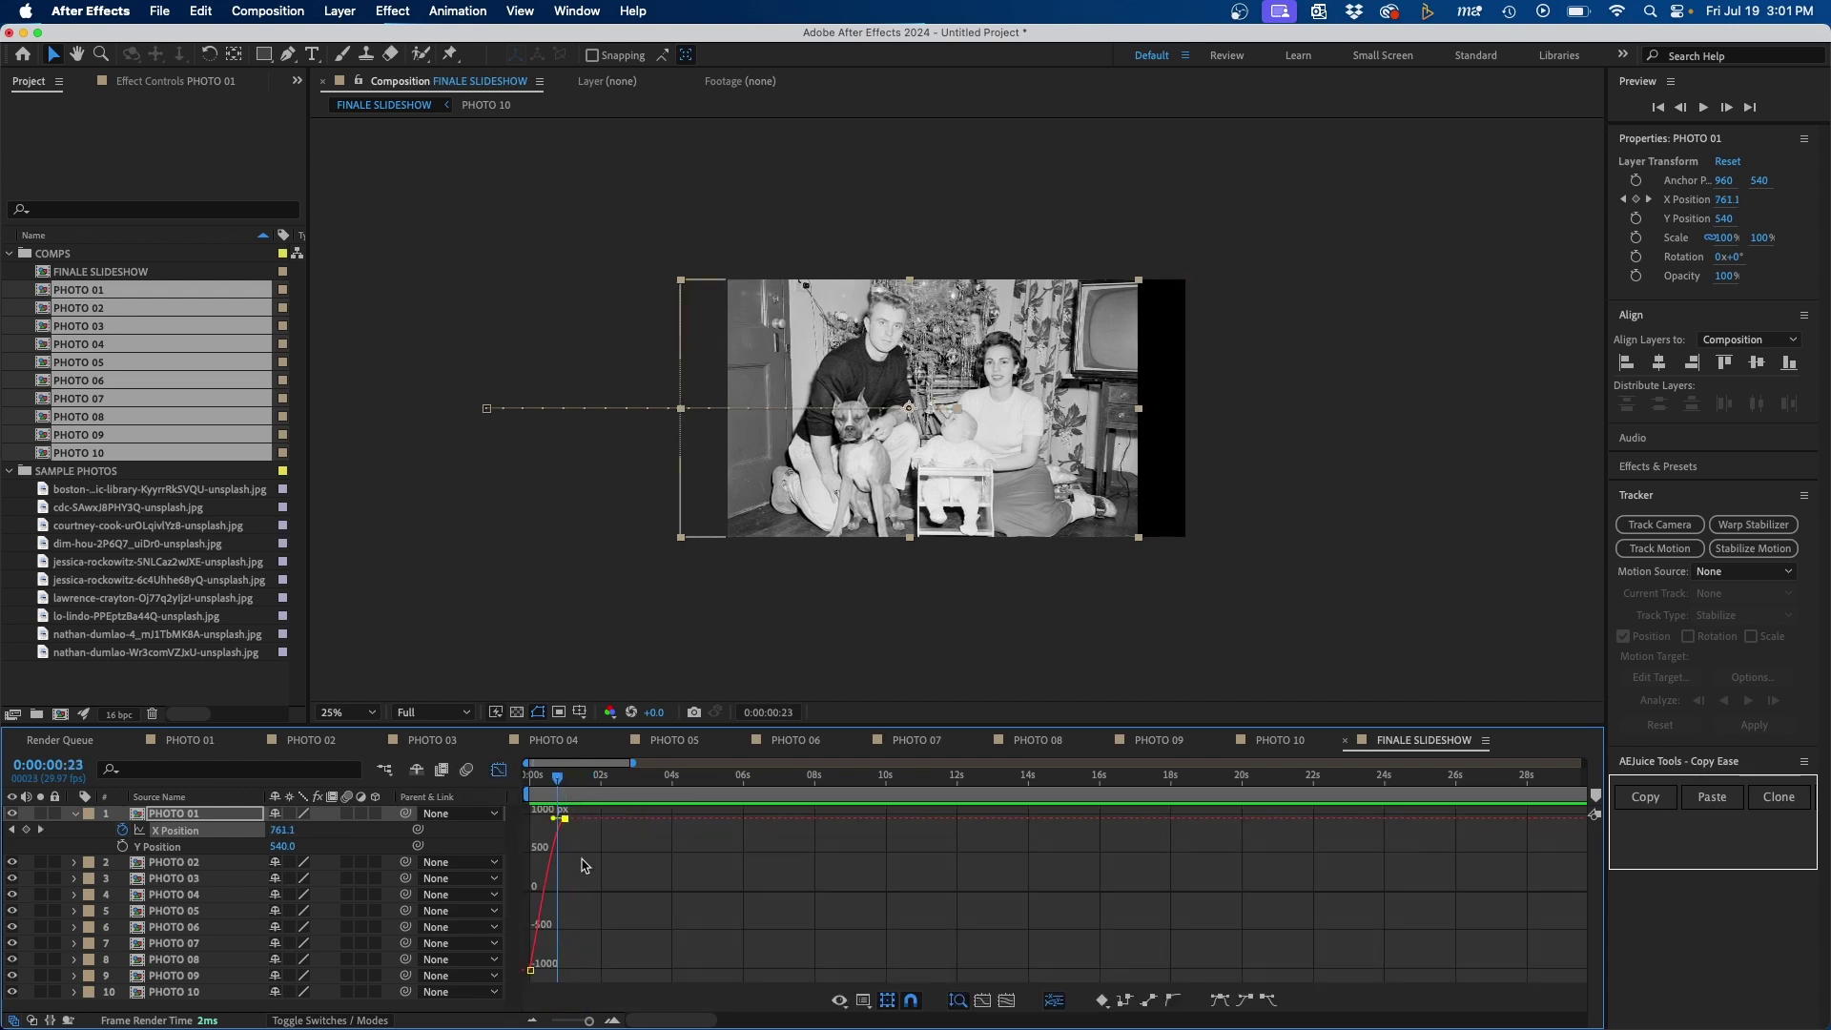
left_click_drag(596, 1019, 624, 1019)
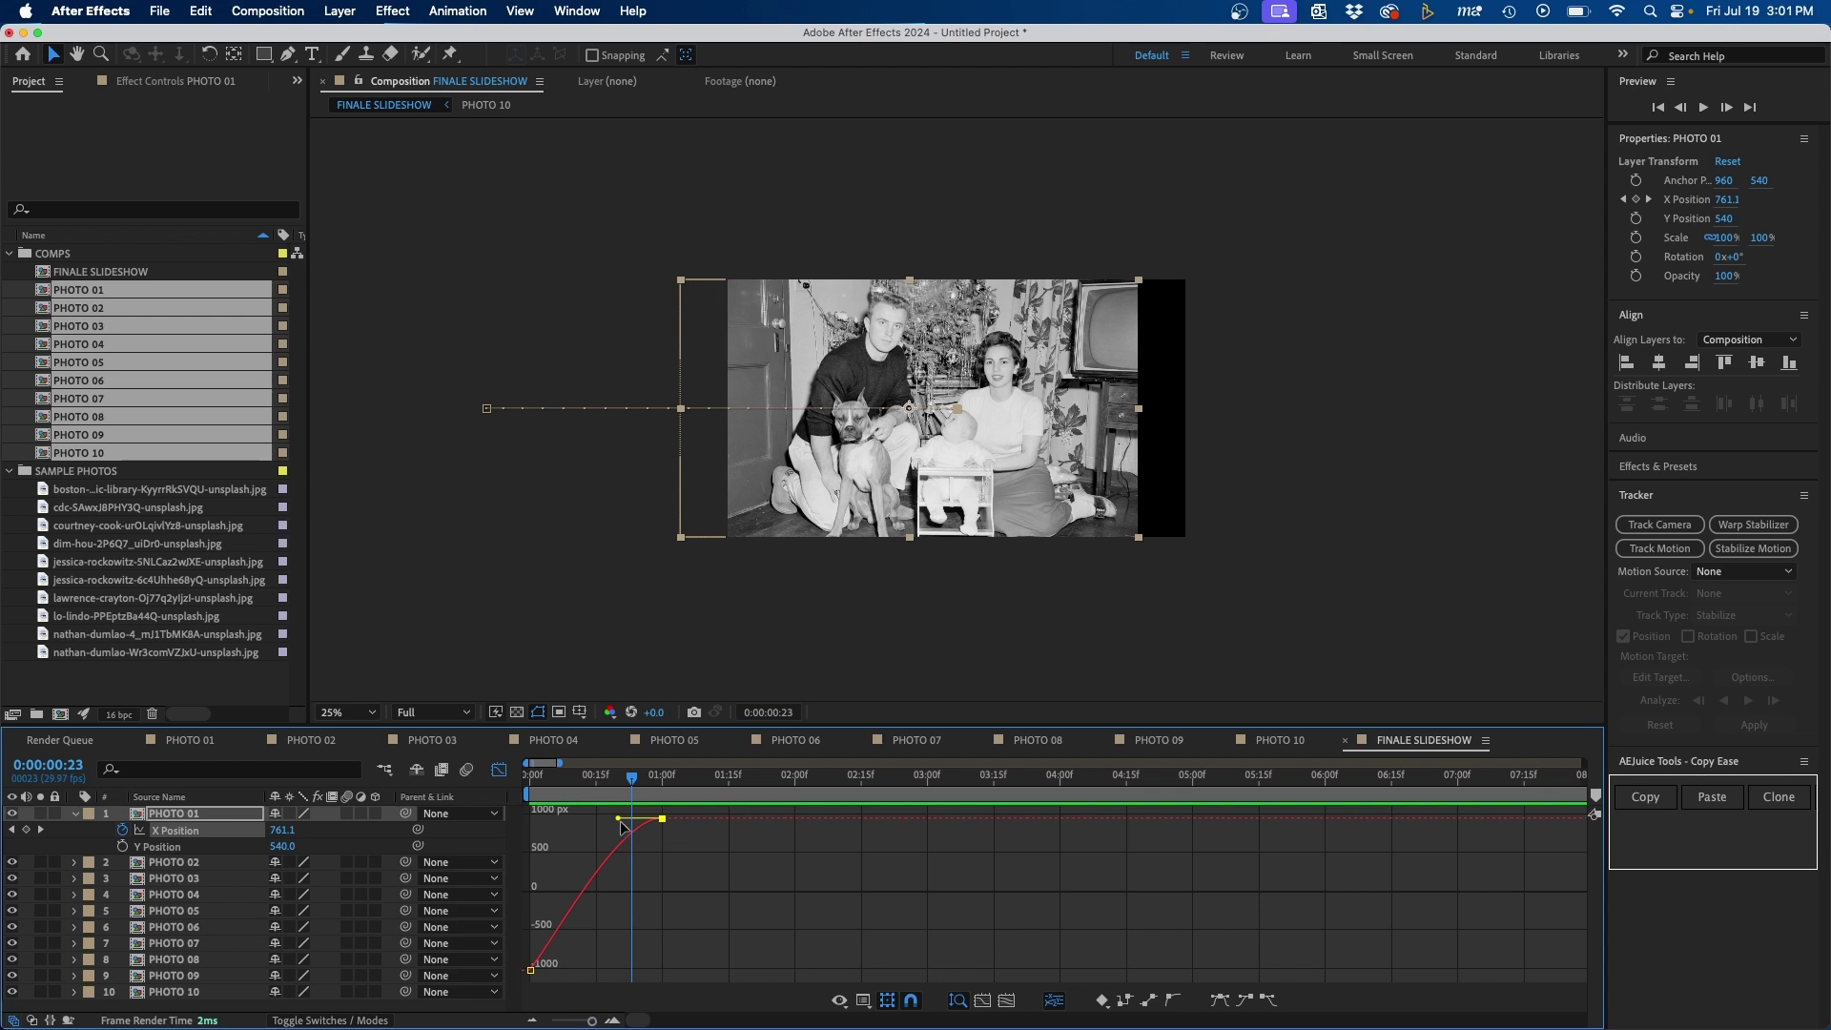
left_click_drag(620, 825, 443, 780)
key("space")
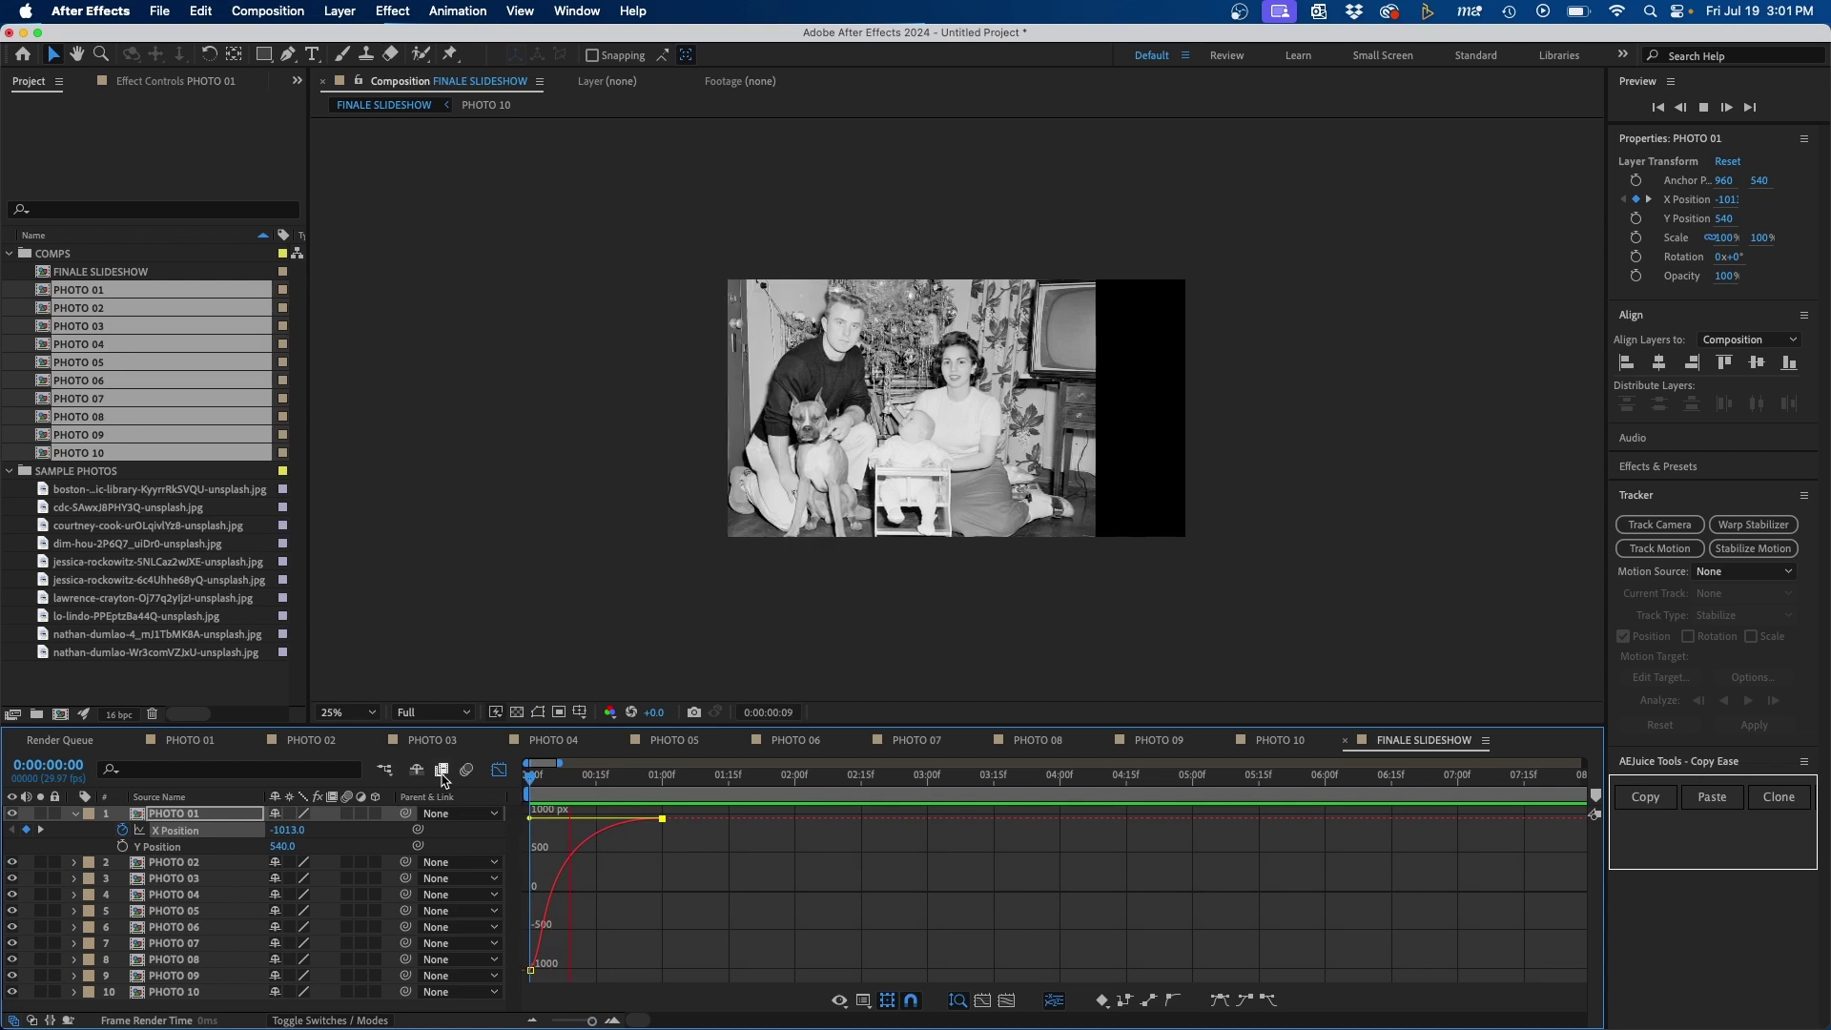
Step: Keyframe PHOTO 01's X Position from 960 at 0:00:09:00 to 2920 at 0:00:09:29 for a slide-out
key("space")
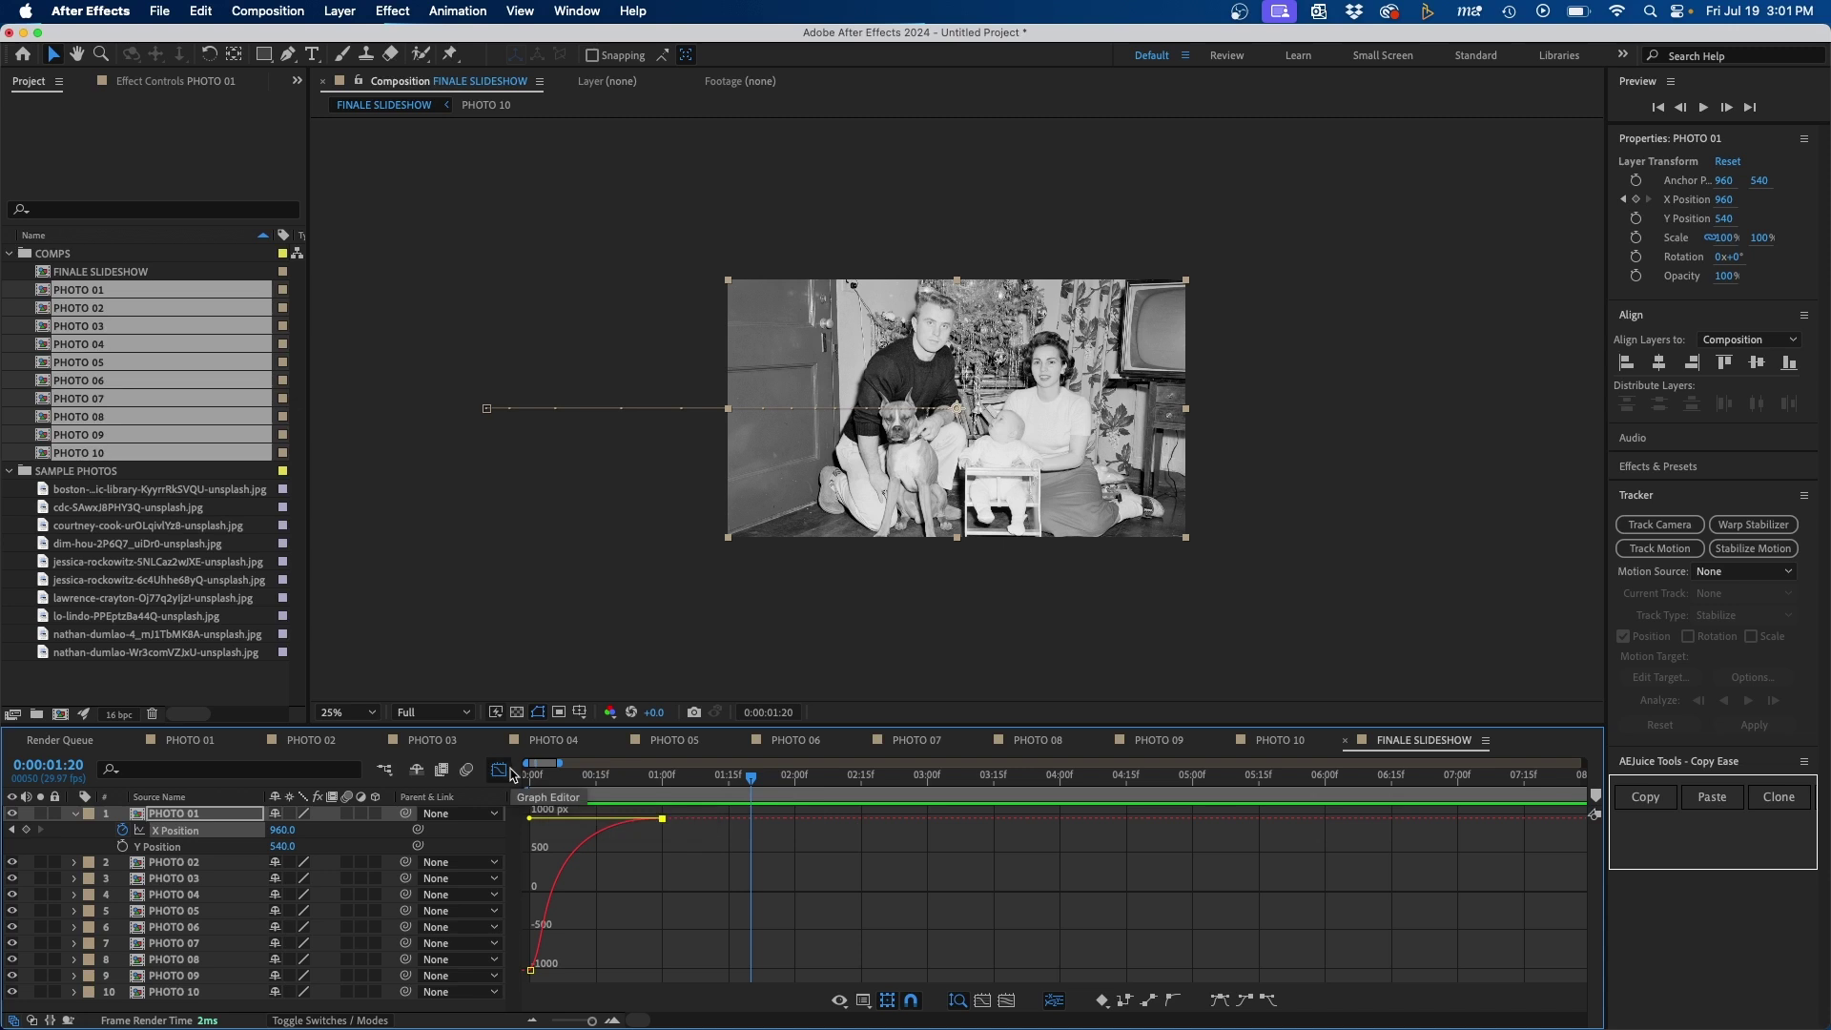
left_click(496, 771)
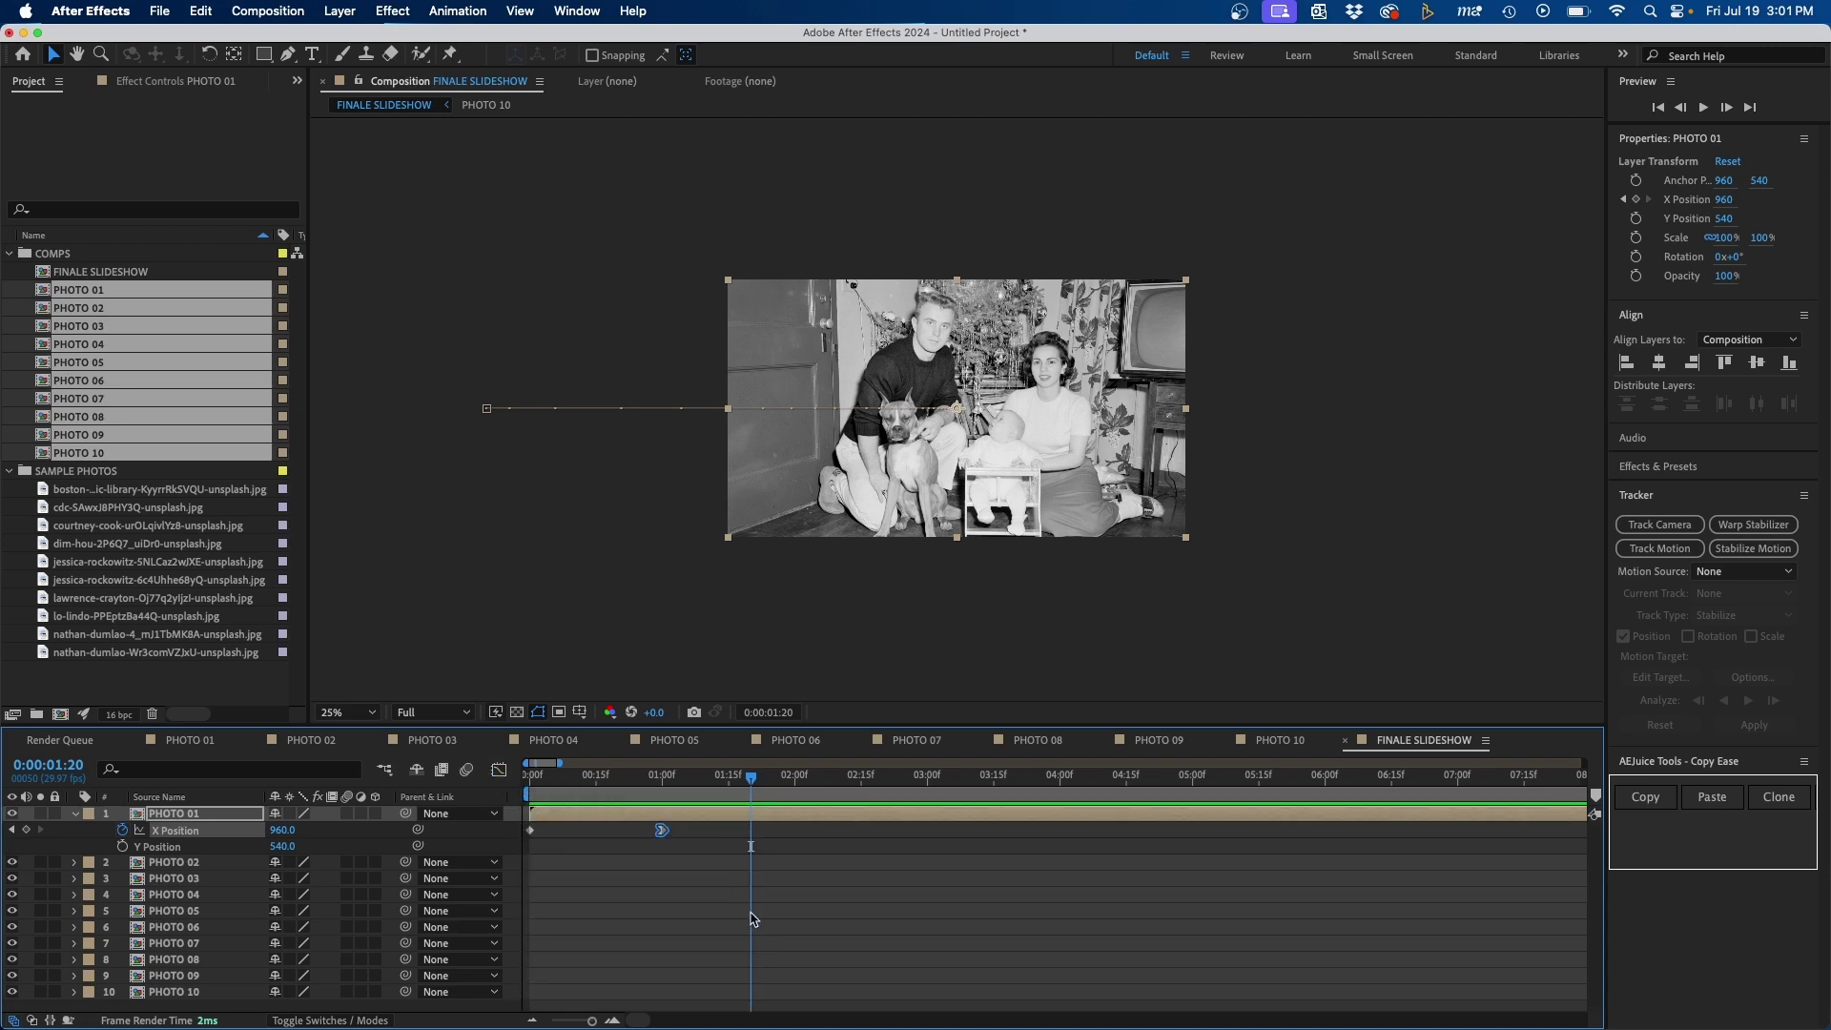
key("o")
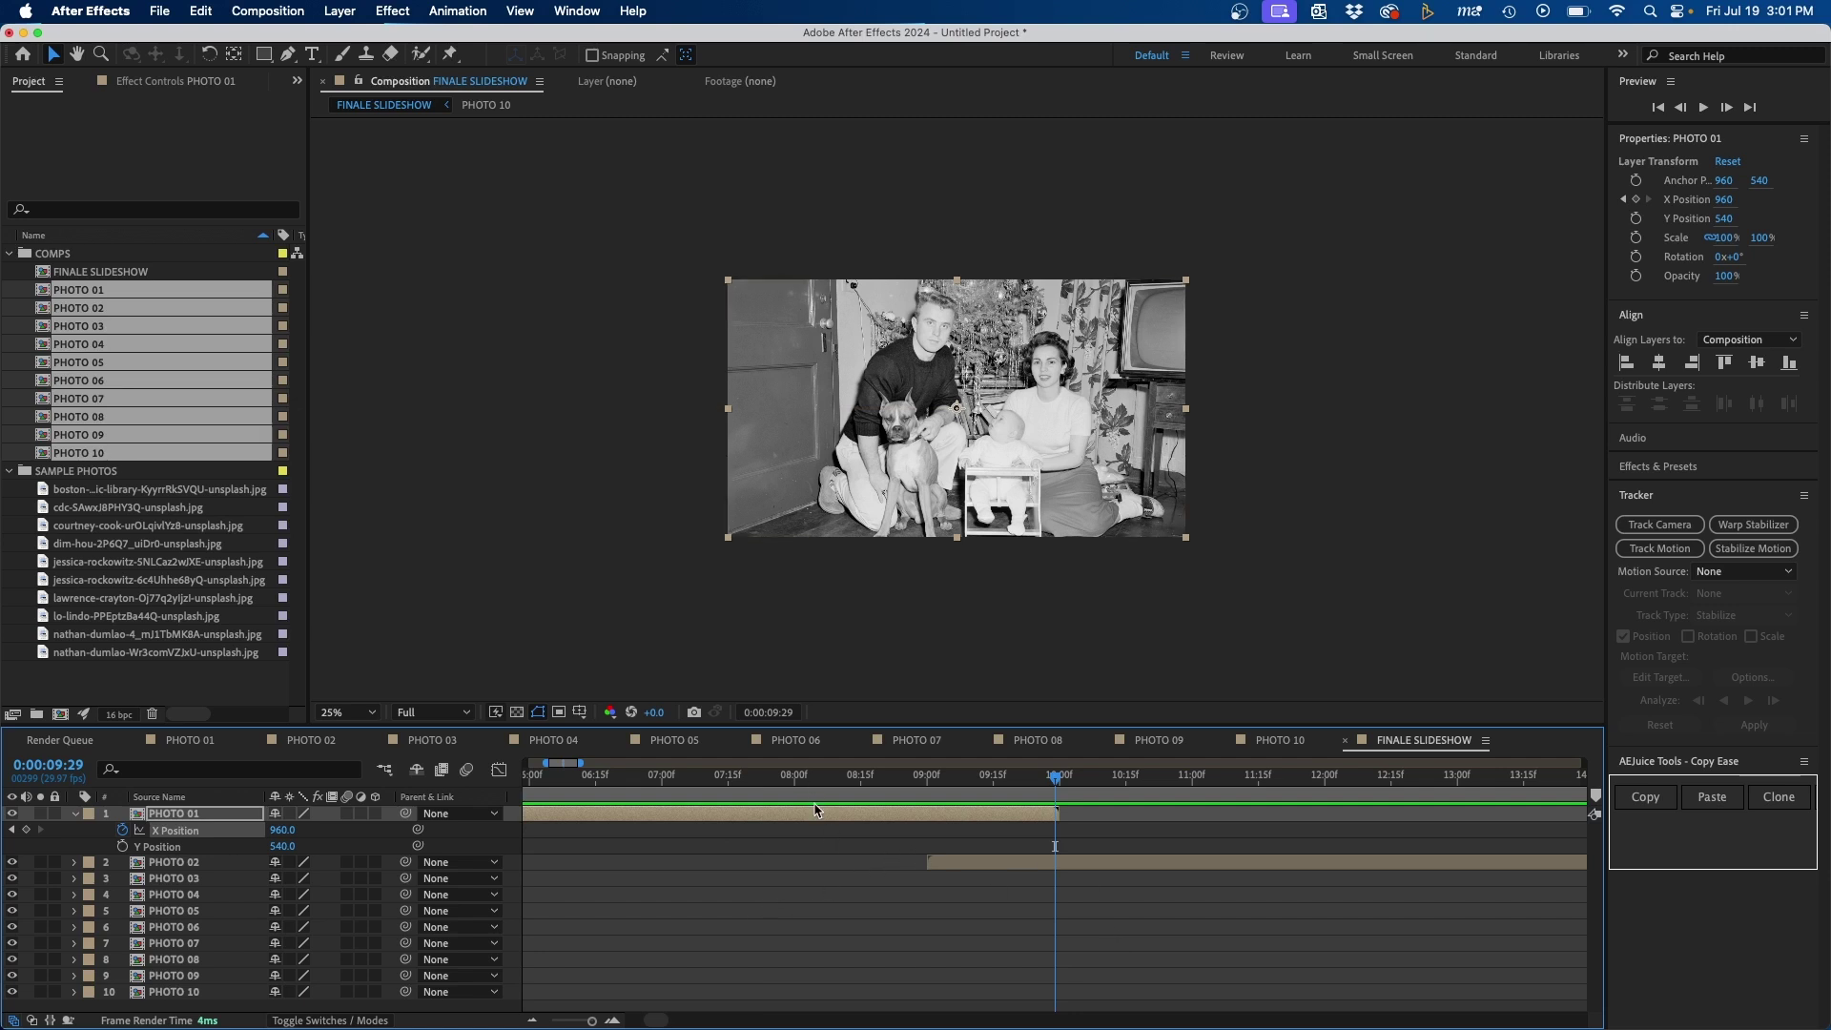
left_click(27, 830)
left_click_drag(1041, 785, 930, 797)
left_click(40, 829)
left_click_drag(278, 832, 431, 796)
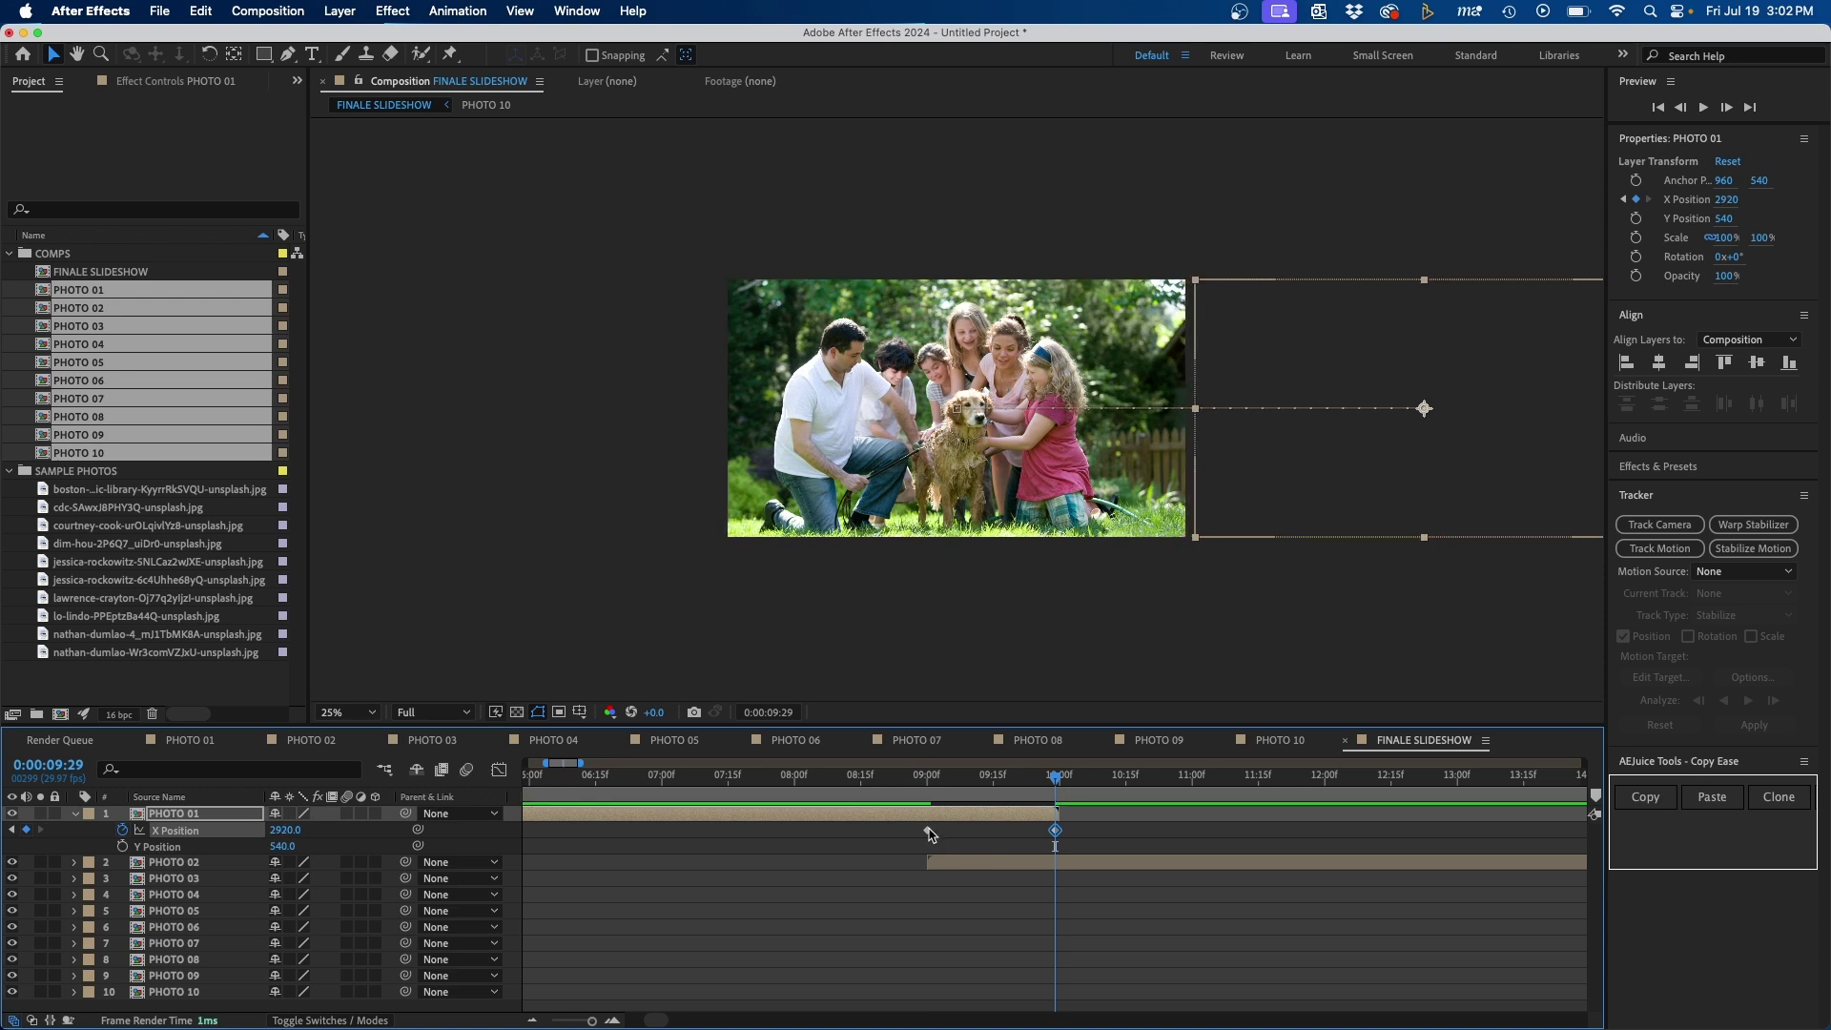
Step: Apply Easy Ease Out to PHOTO 01's X Position keyframe at 9 seconds
right_click(928, 832)
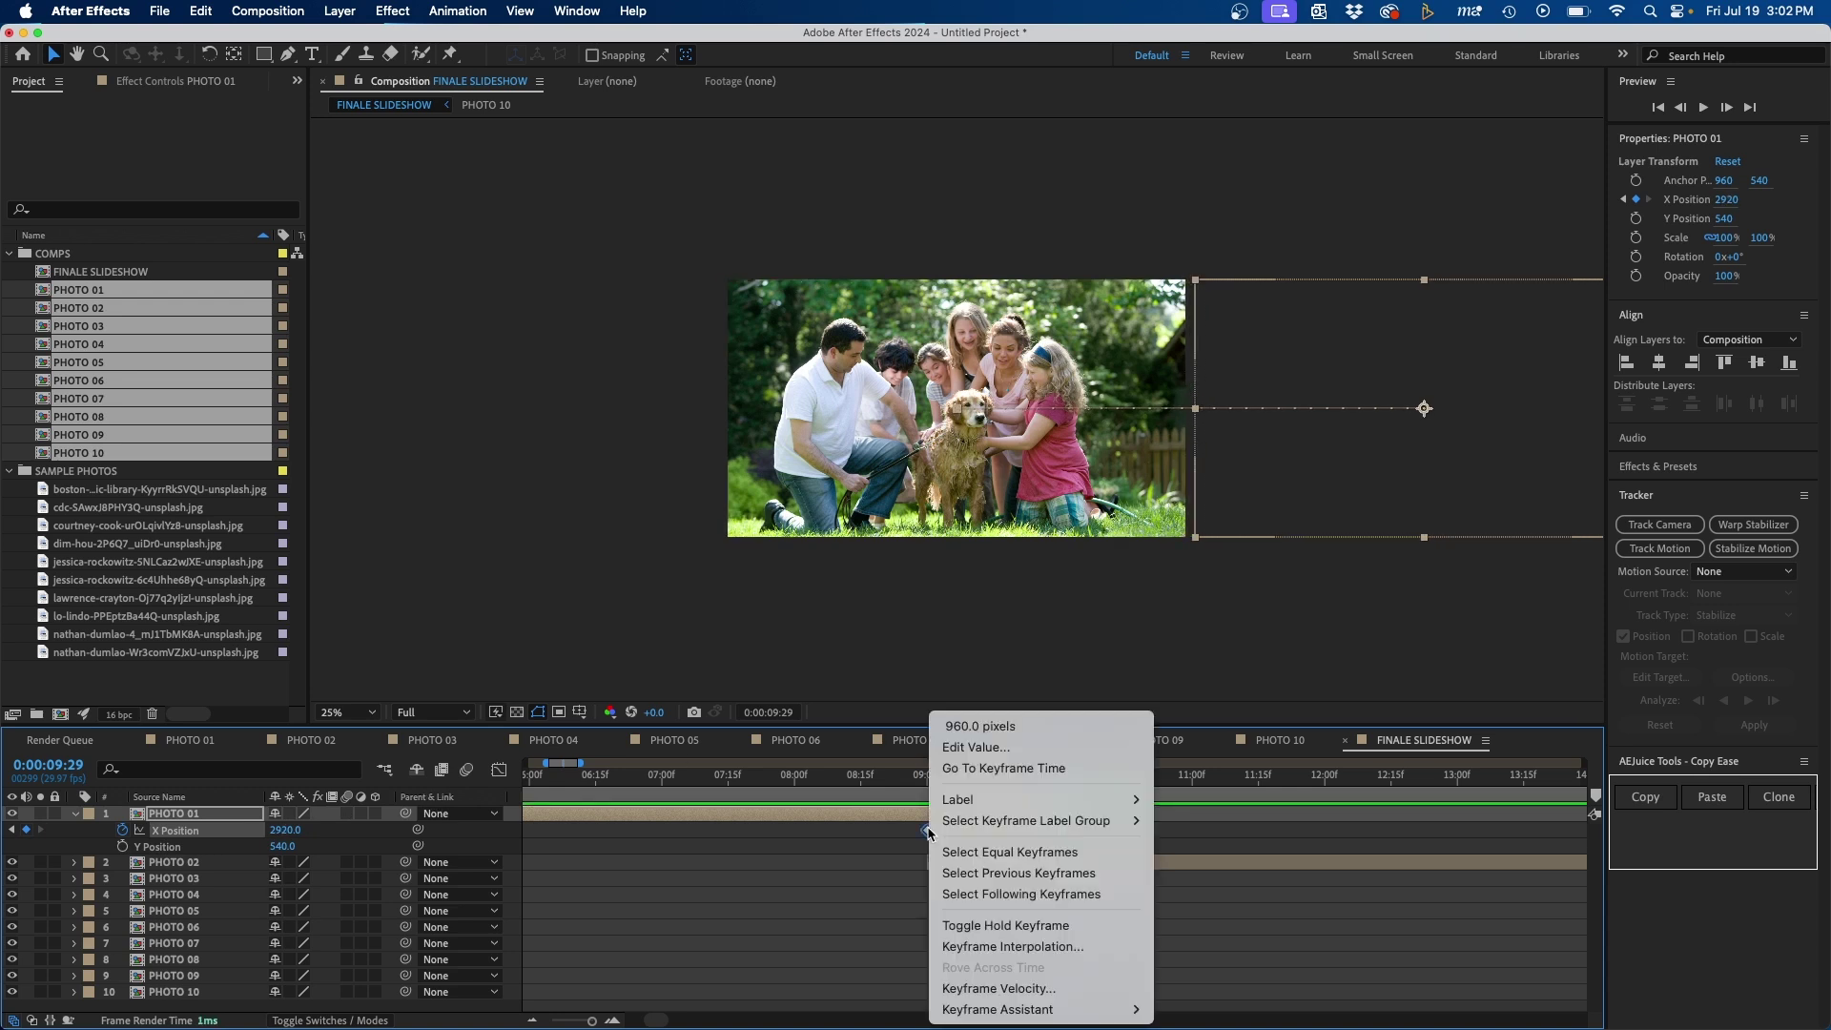
mouse_move(1007, 1011)
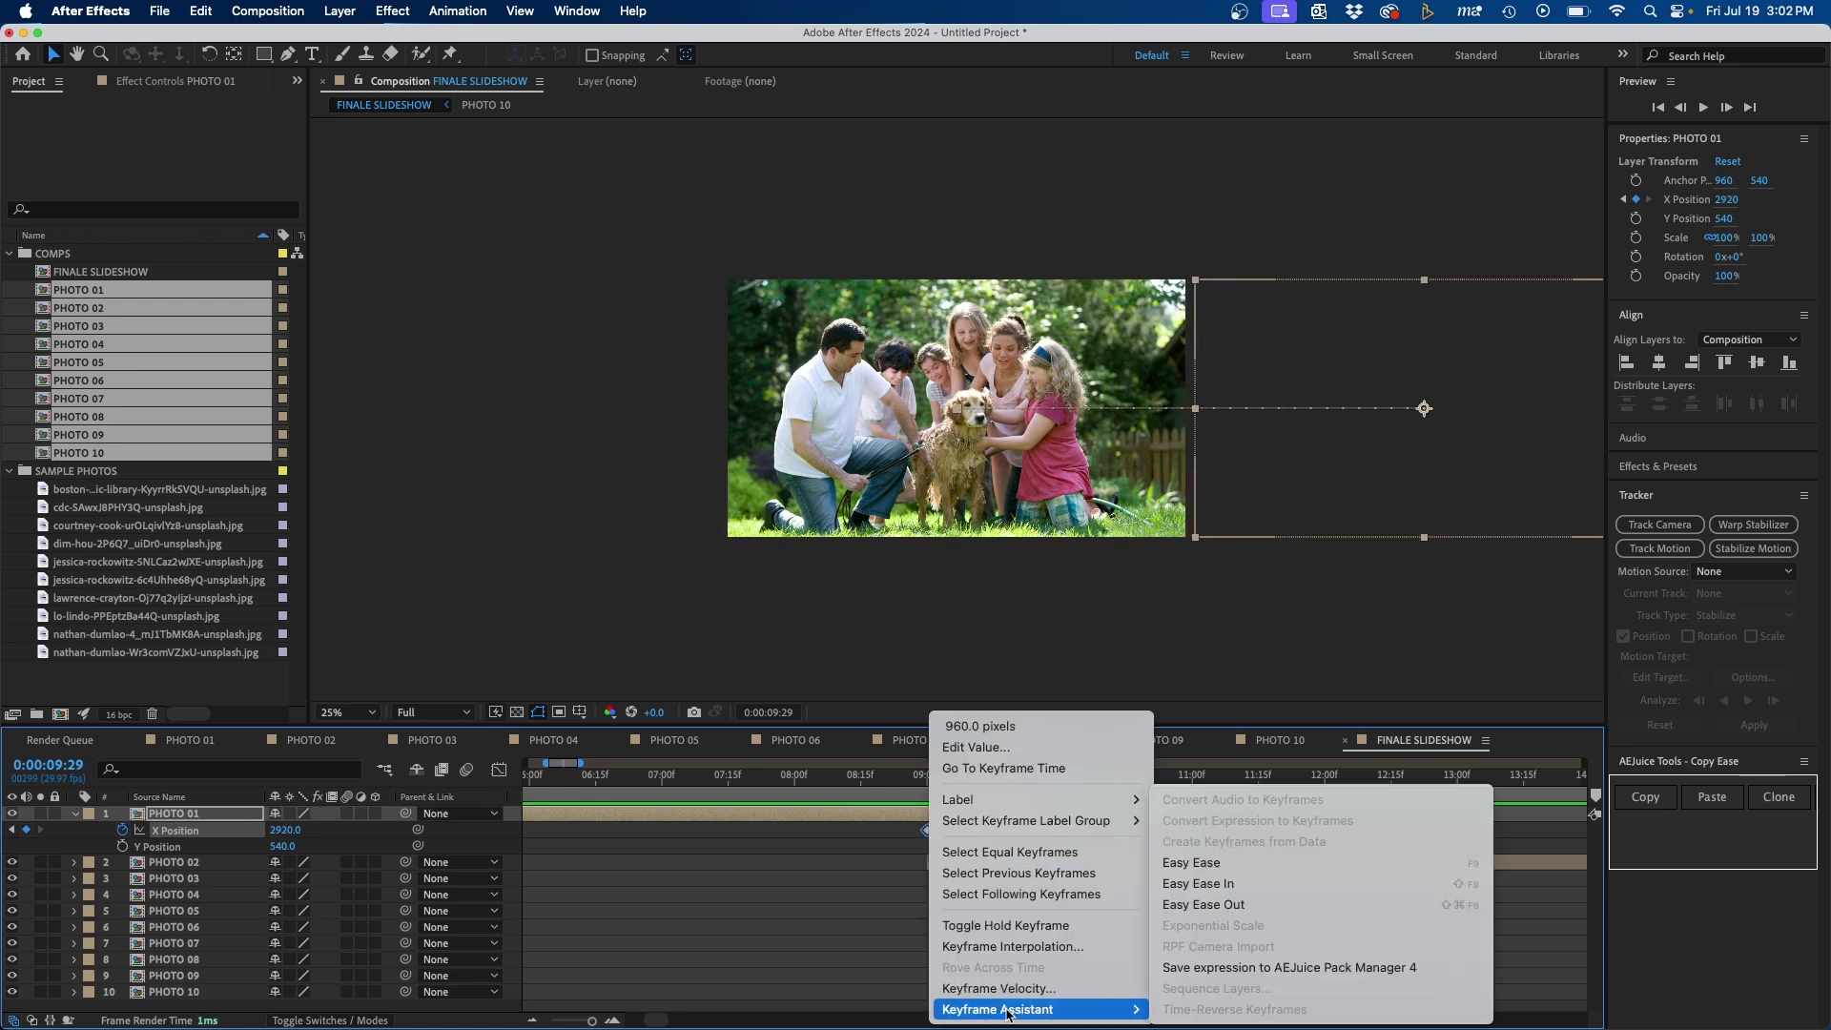
left_click(1205, 905)
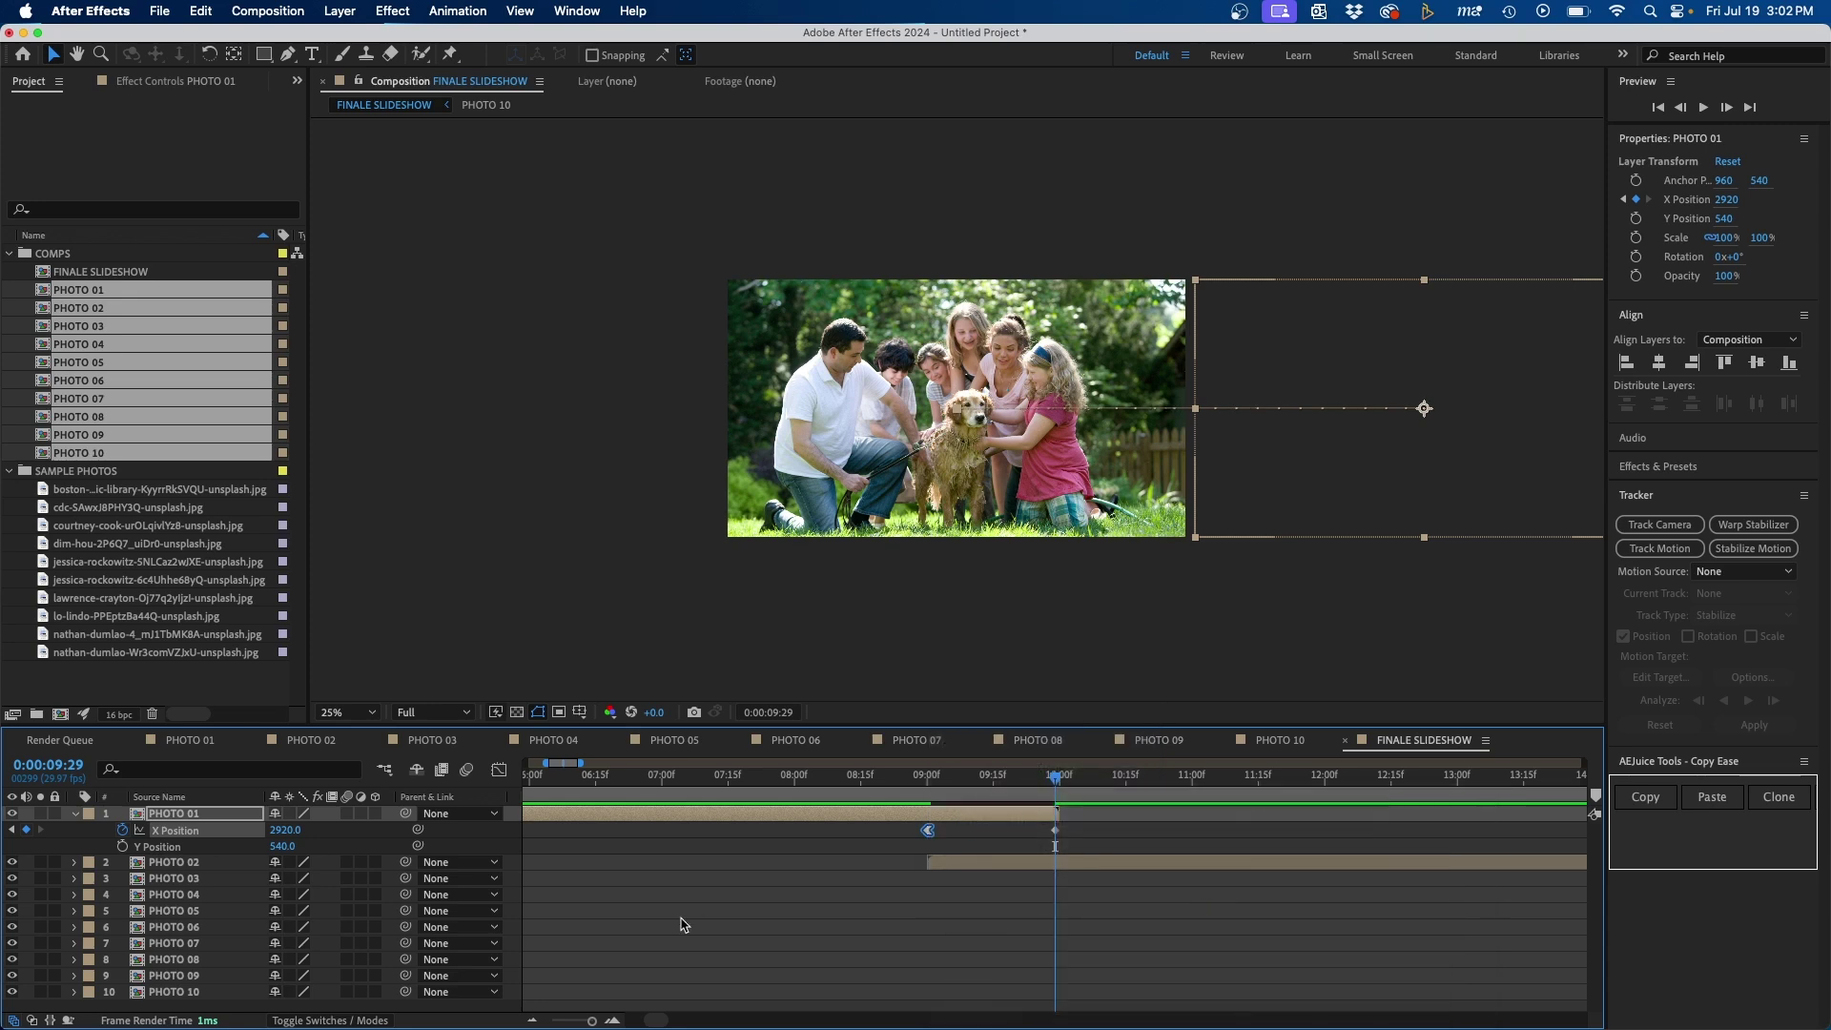
Step: In the Graph Editor, extend the 9-second X Position keyframe's outgoing handle toward the end keyframe for a stronger ease, and preview the slide-out
left_click(499, 769)
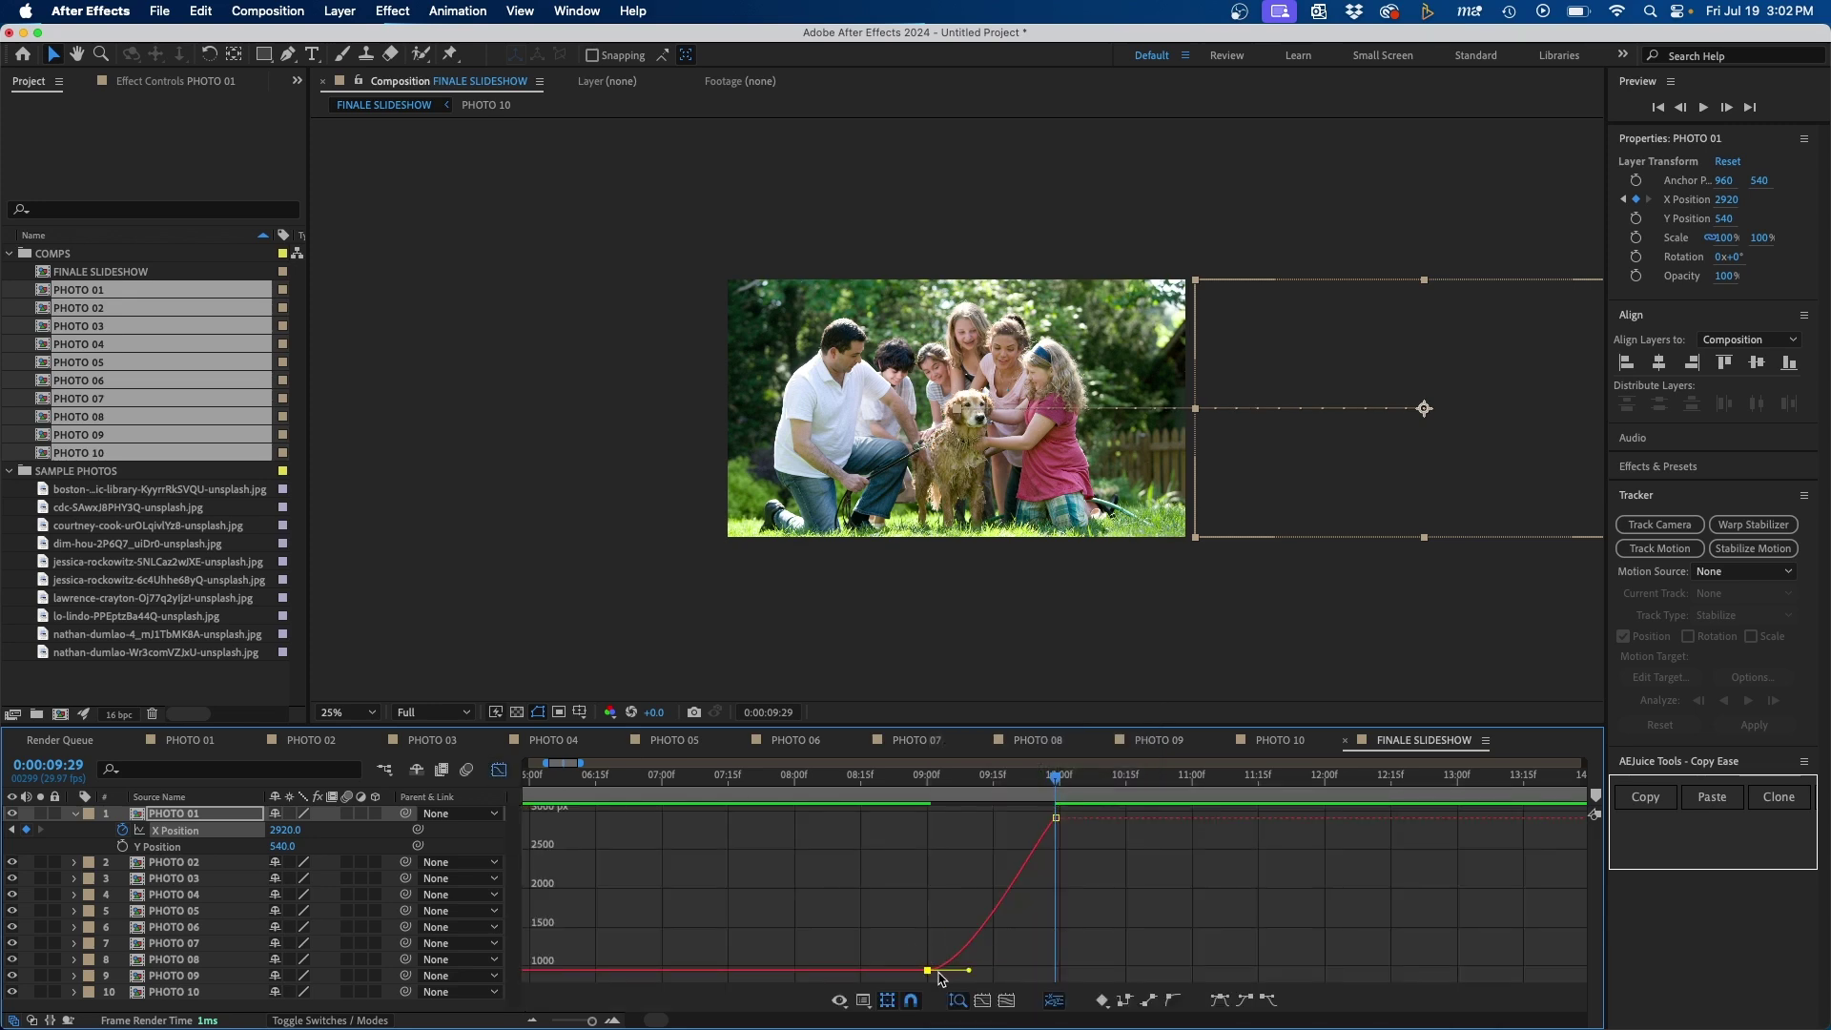
left_click_drag(967, 972, 1029, 960)
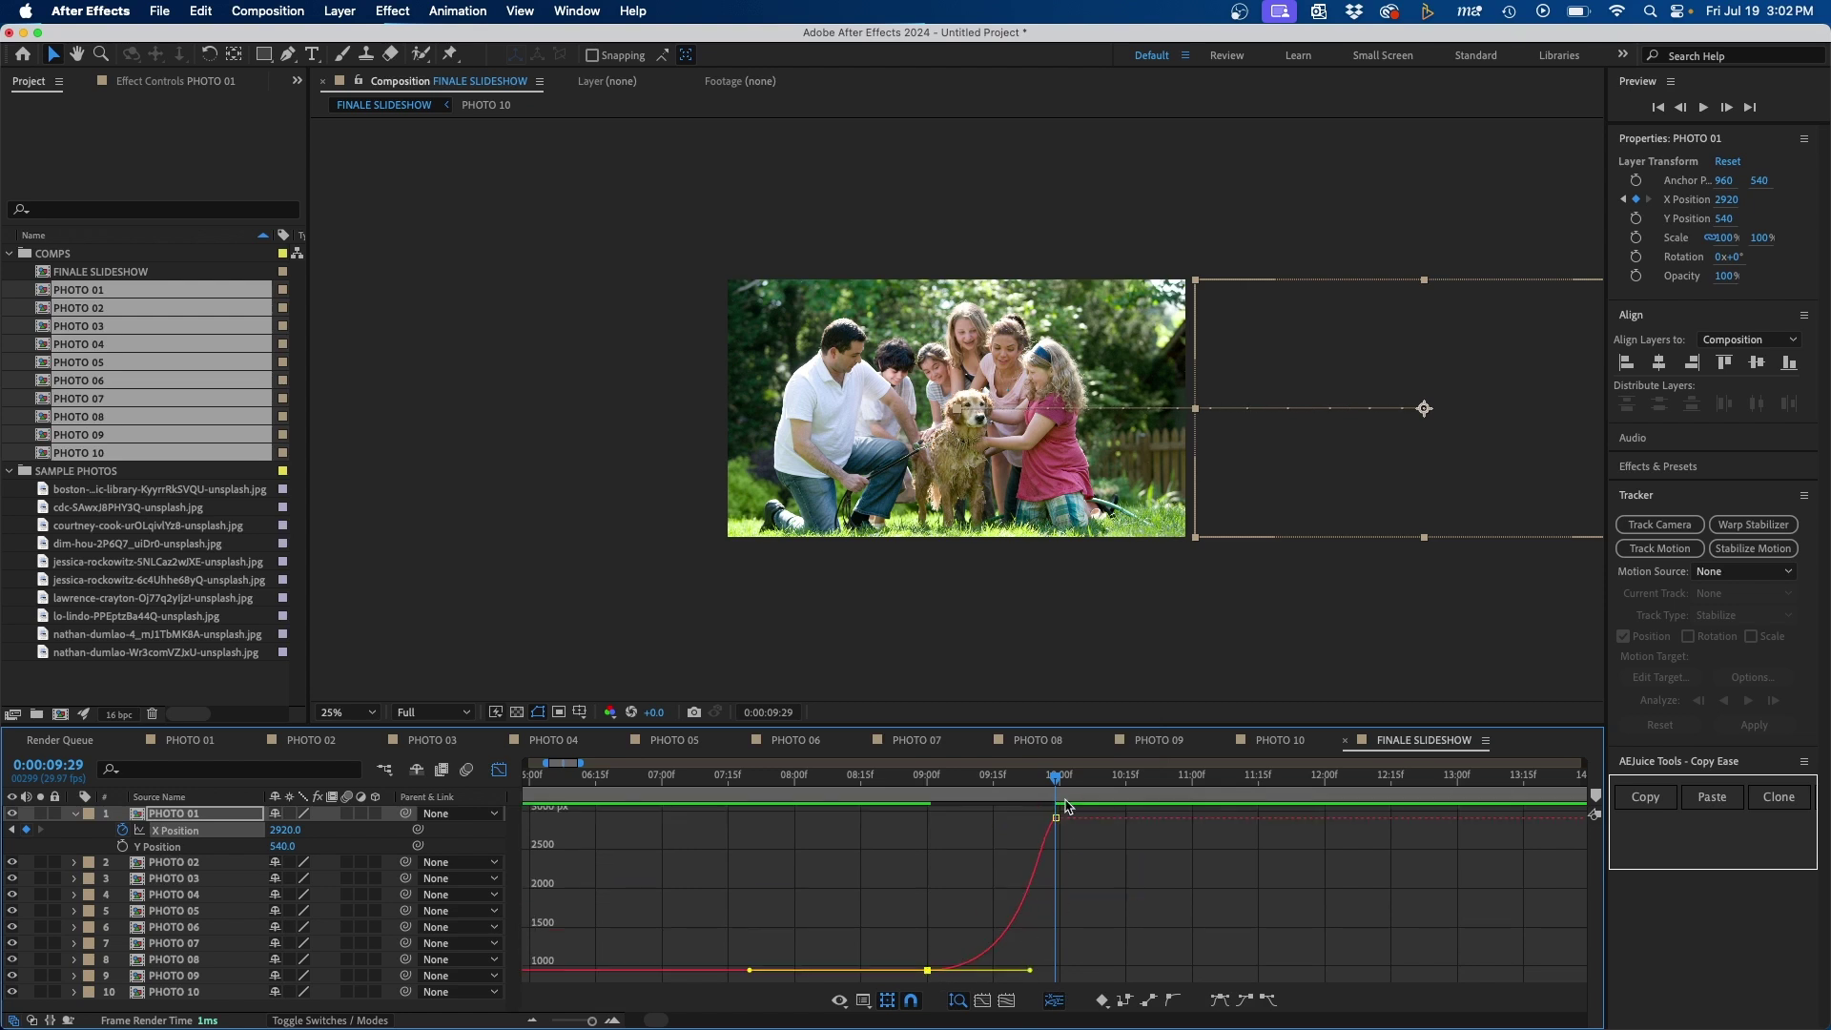
left_click(894, 780)
key("space")
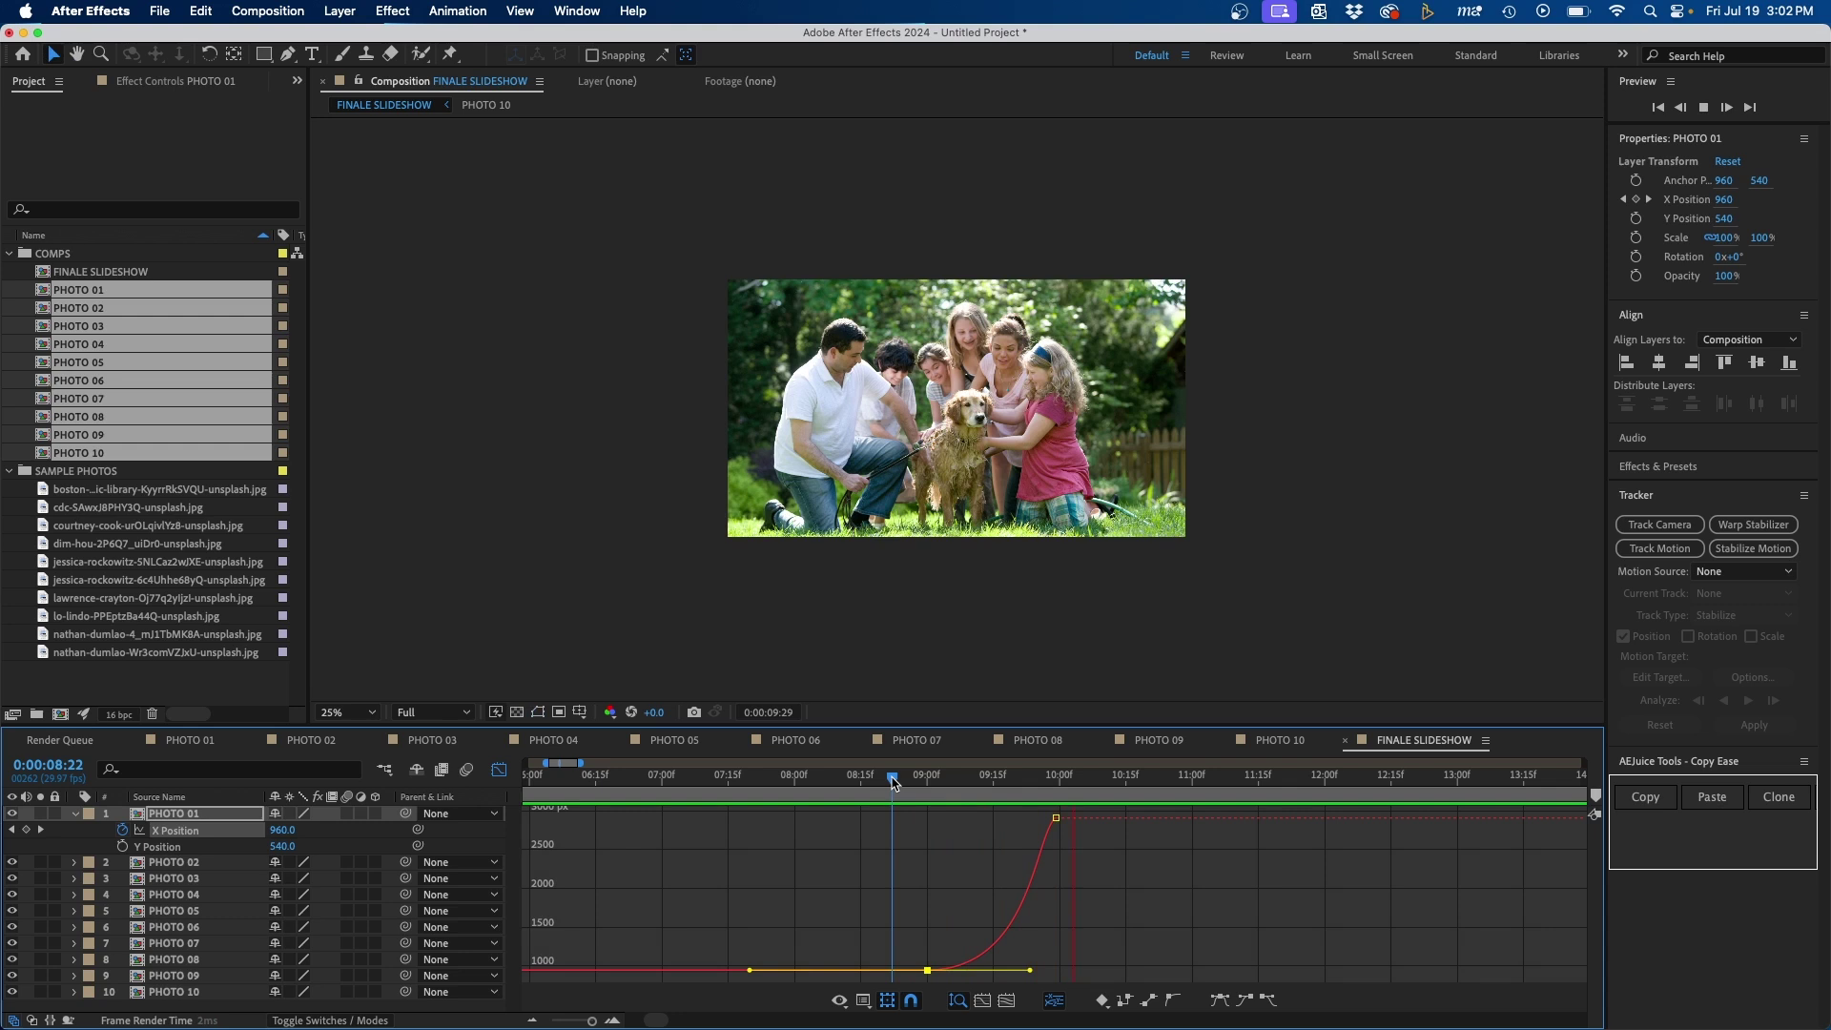
key("space")
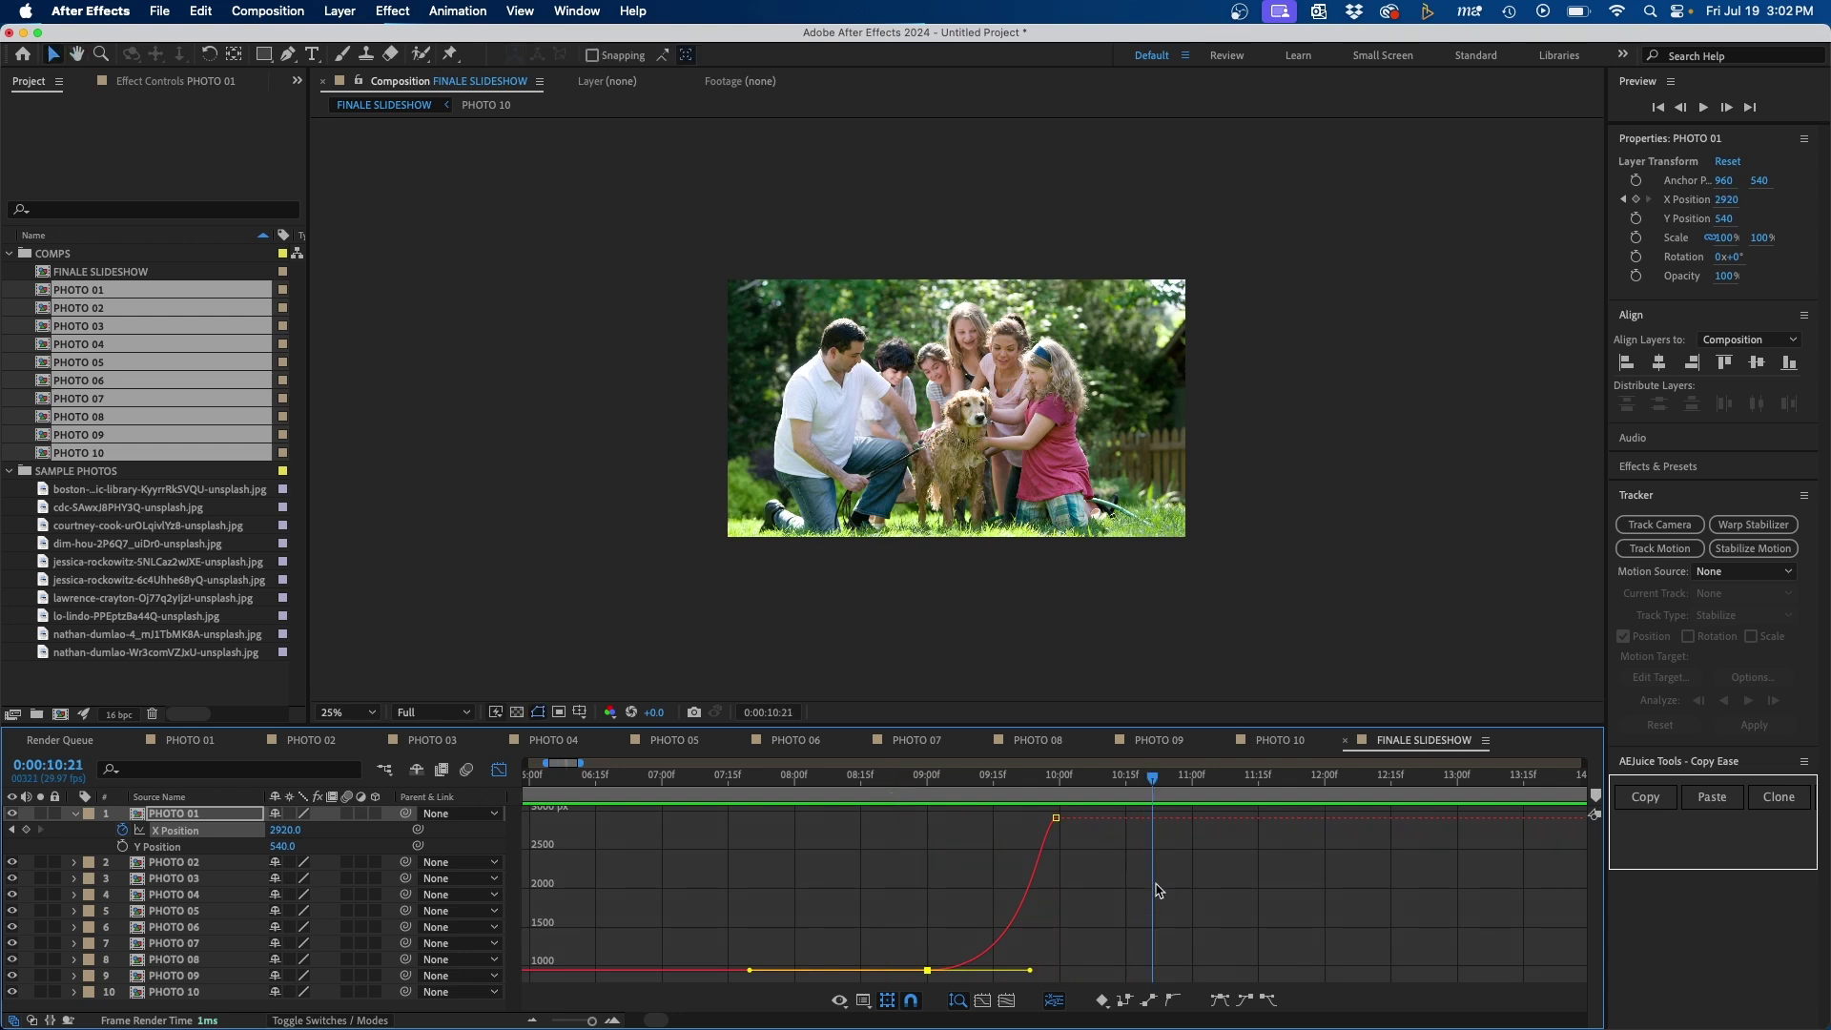
left_click(502, 773)
Step: Reveal PHOTO 02's position properties and add a Y Position keyframe of 540 at 0:00:18:00, where PHOTO 03 starts
left_click(861, 944)
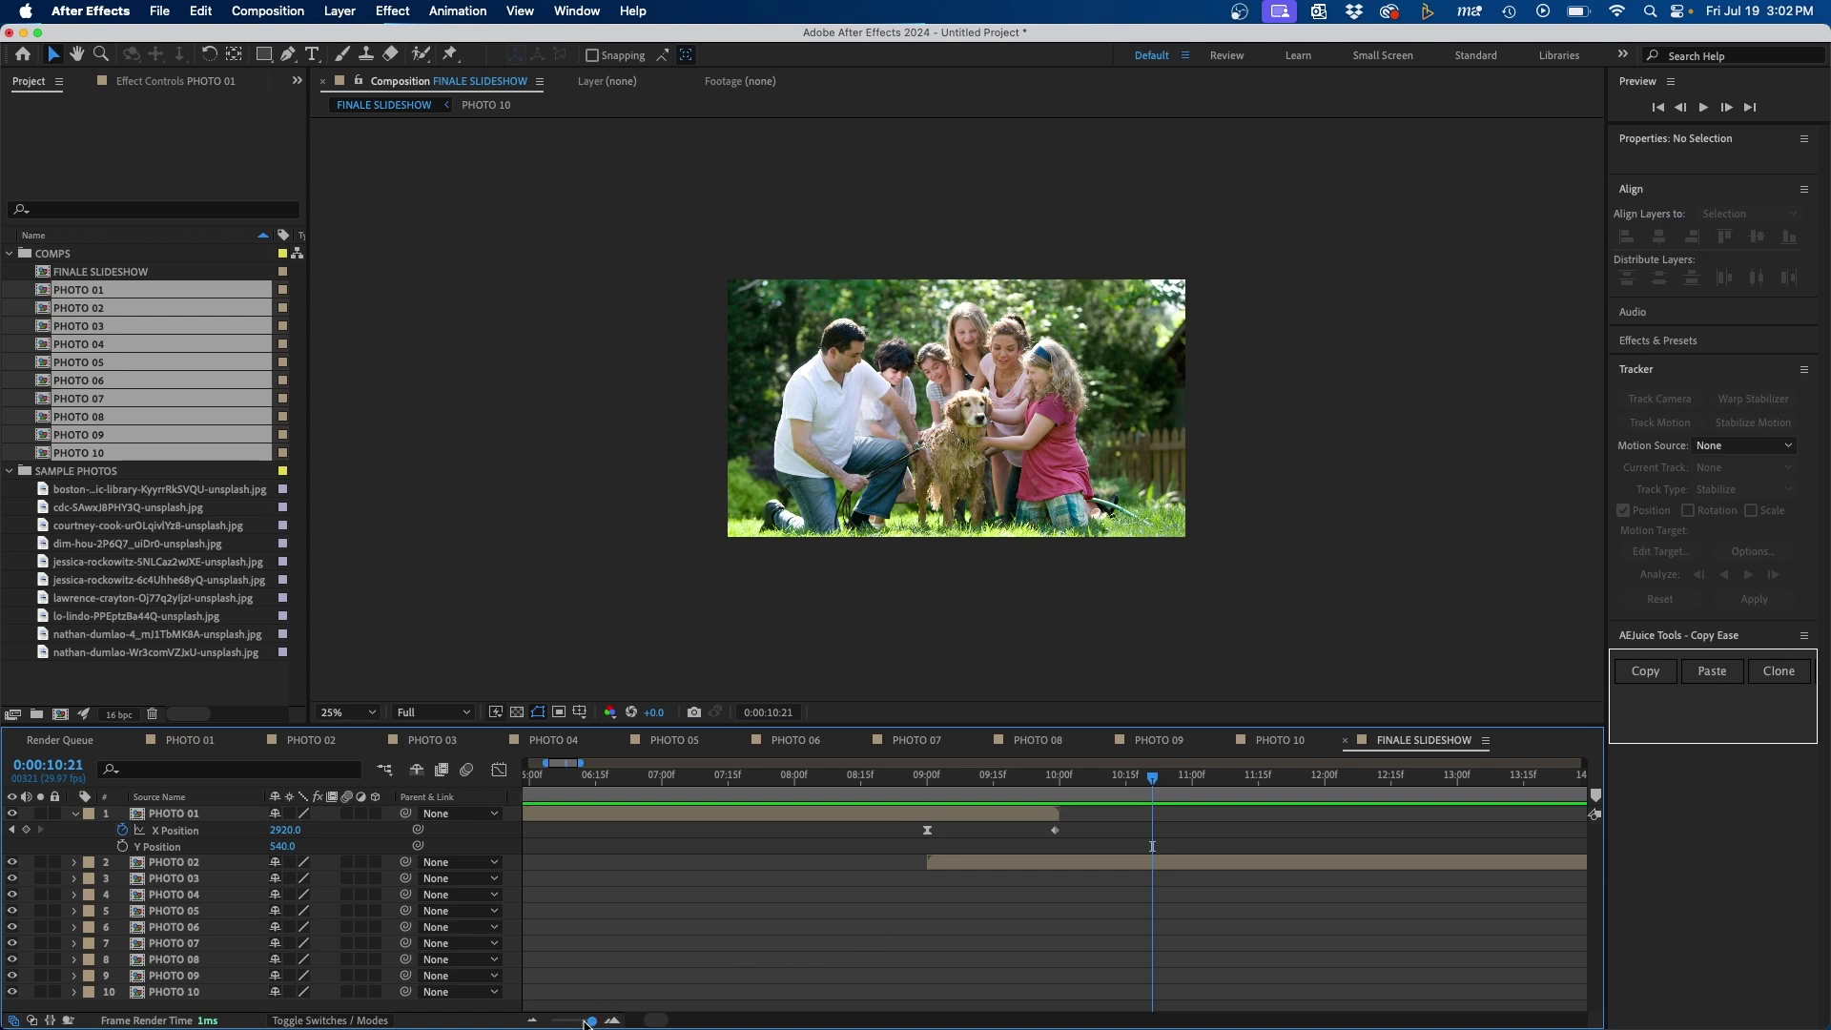
left_click_drag(590, 1021, 580, 1021)
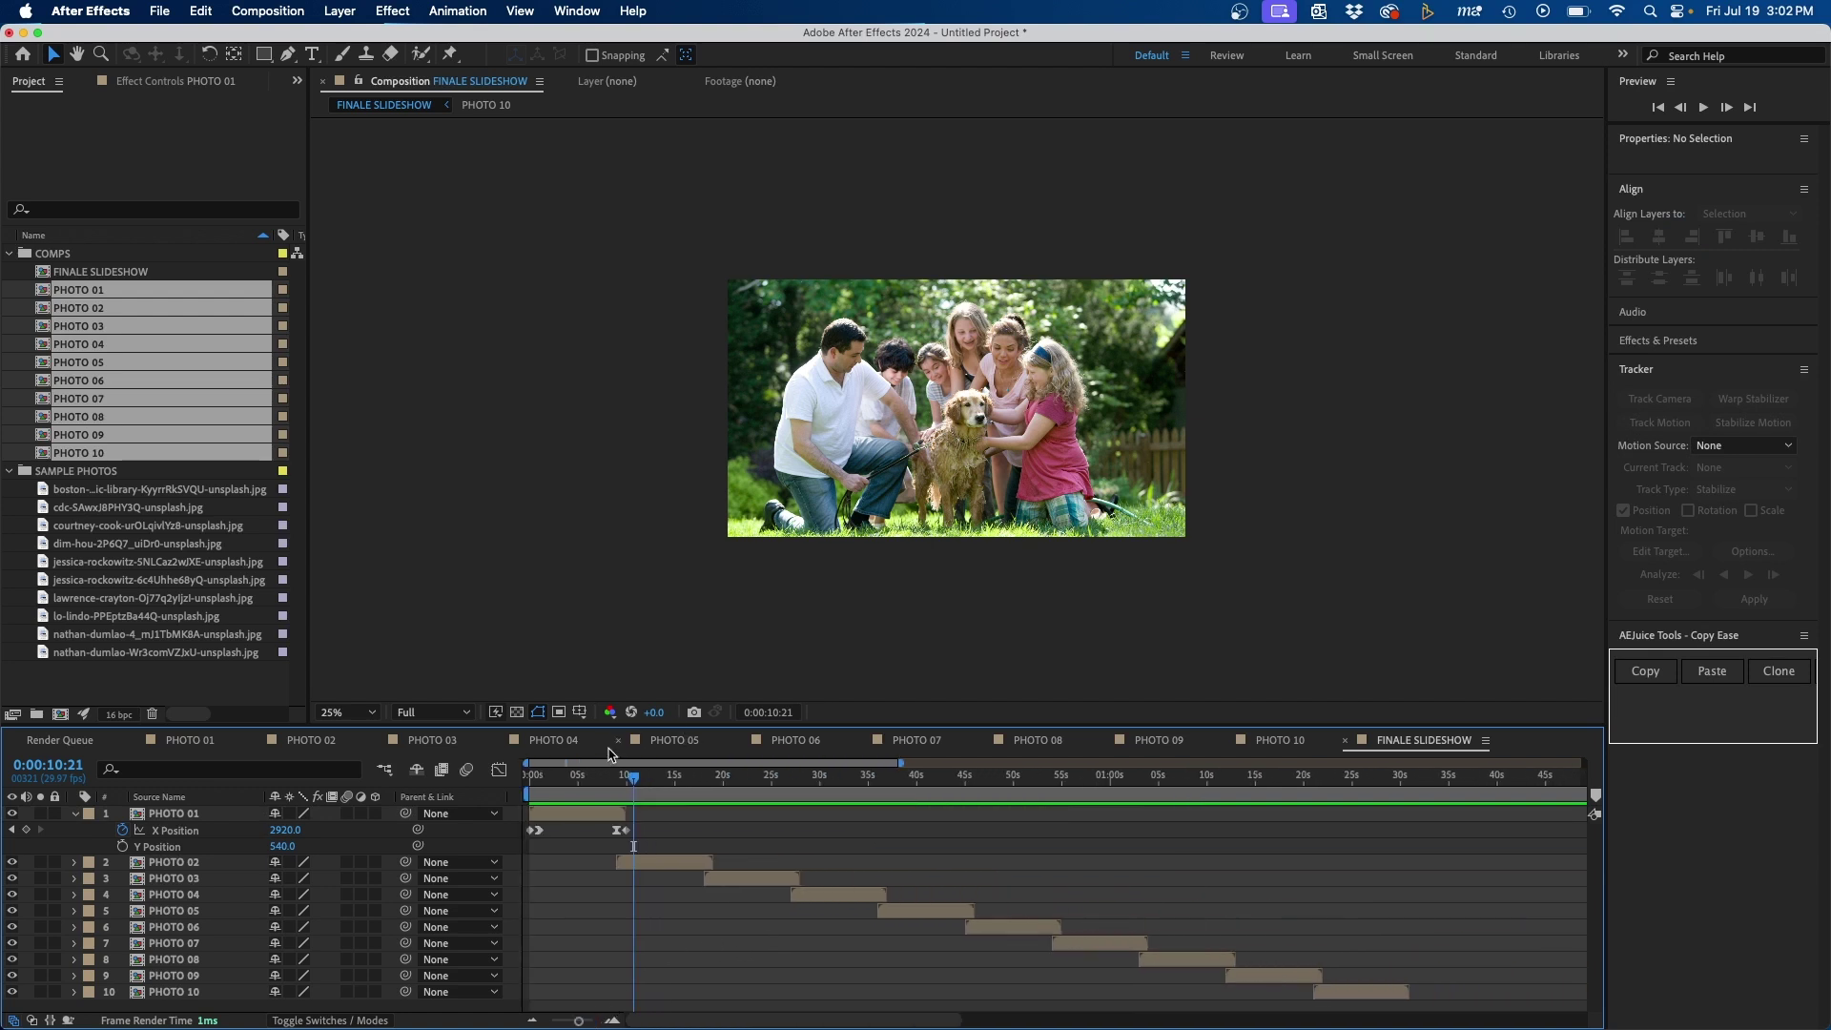
left_click(703, 862)
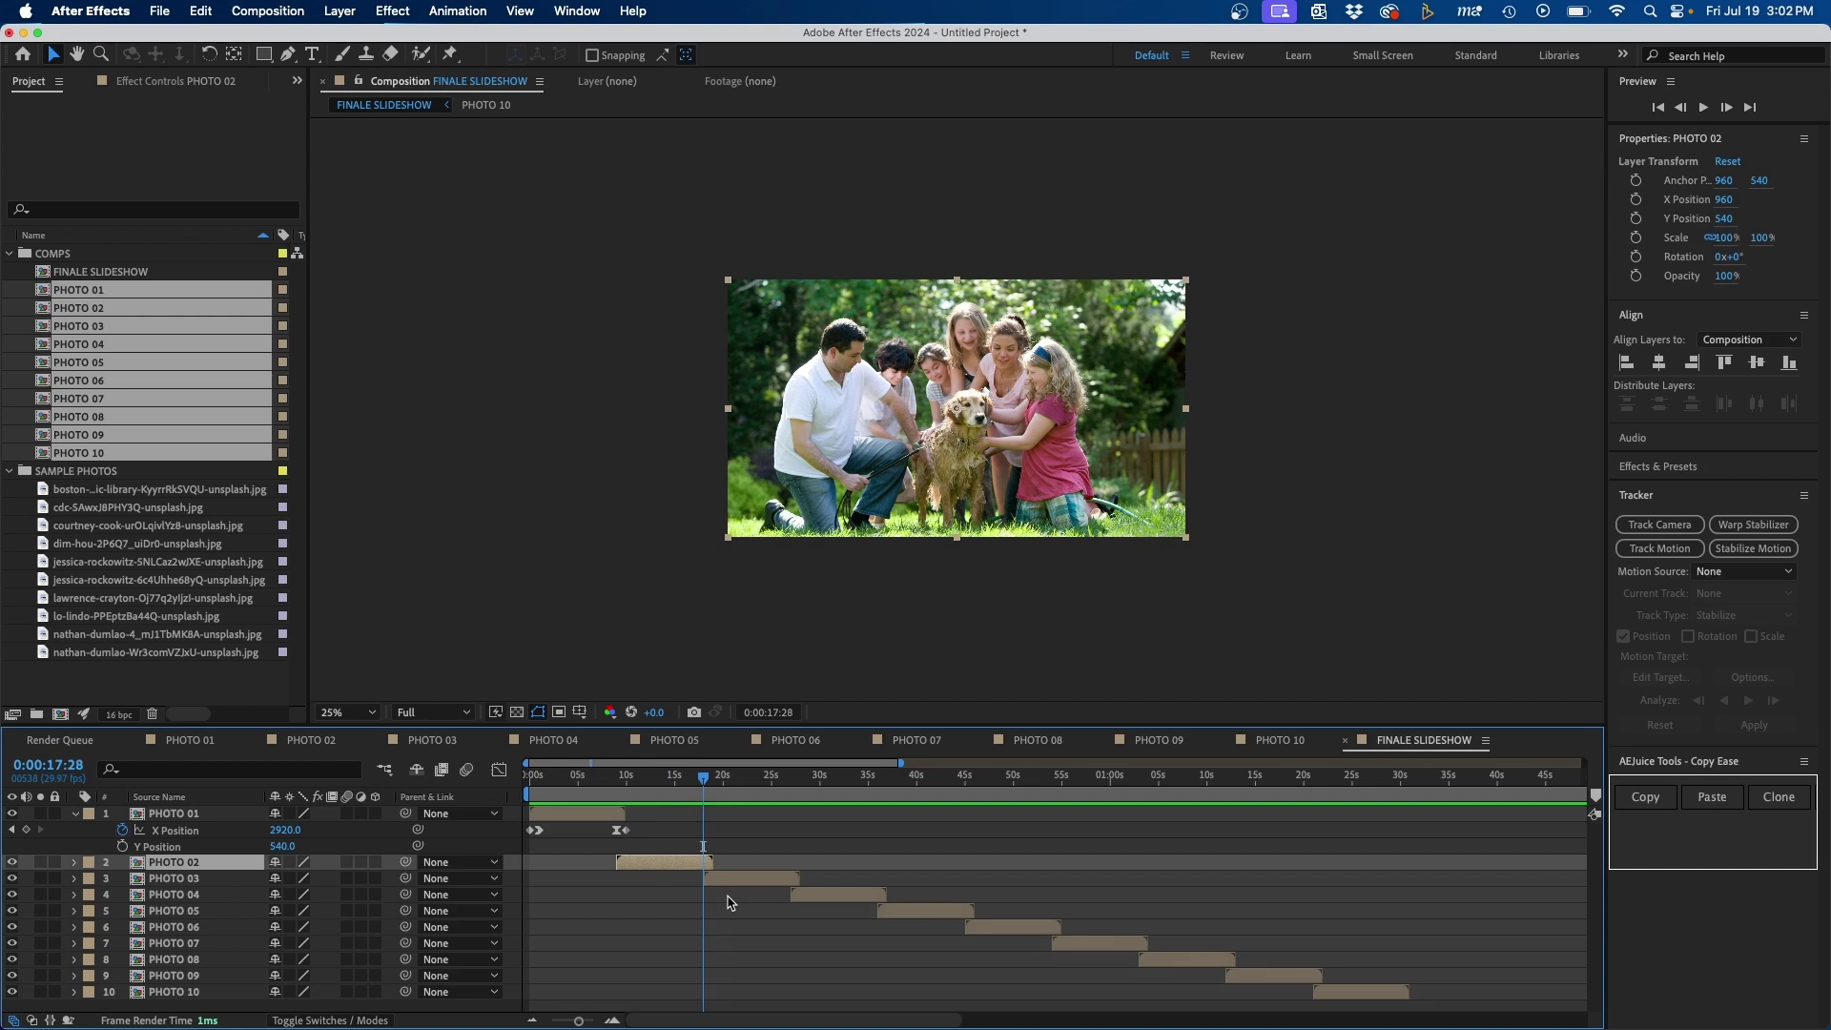
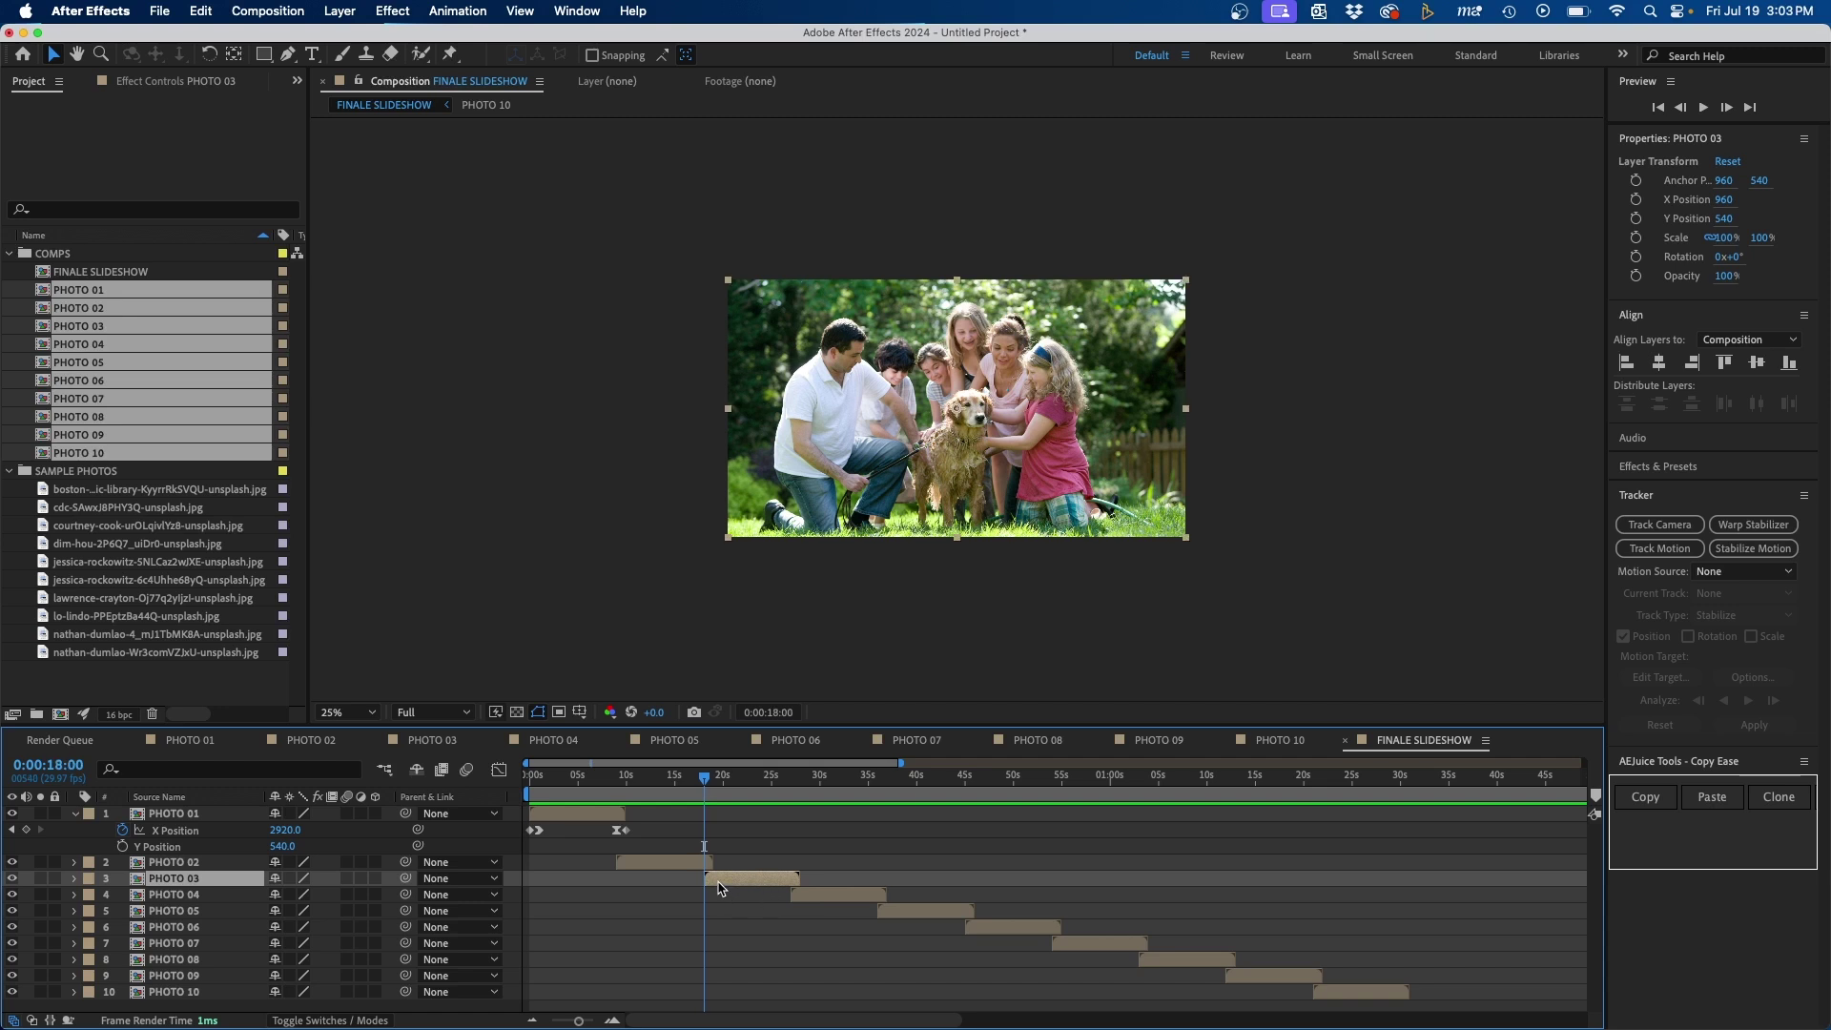
left_click(692, 862)
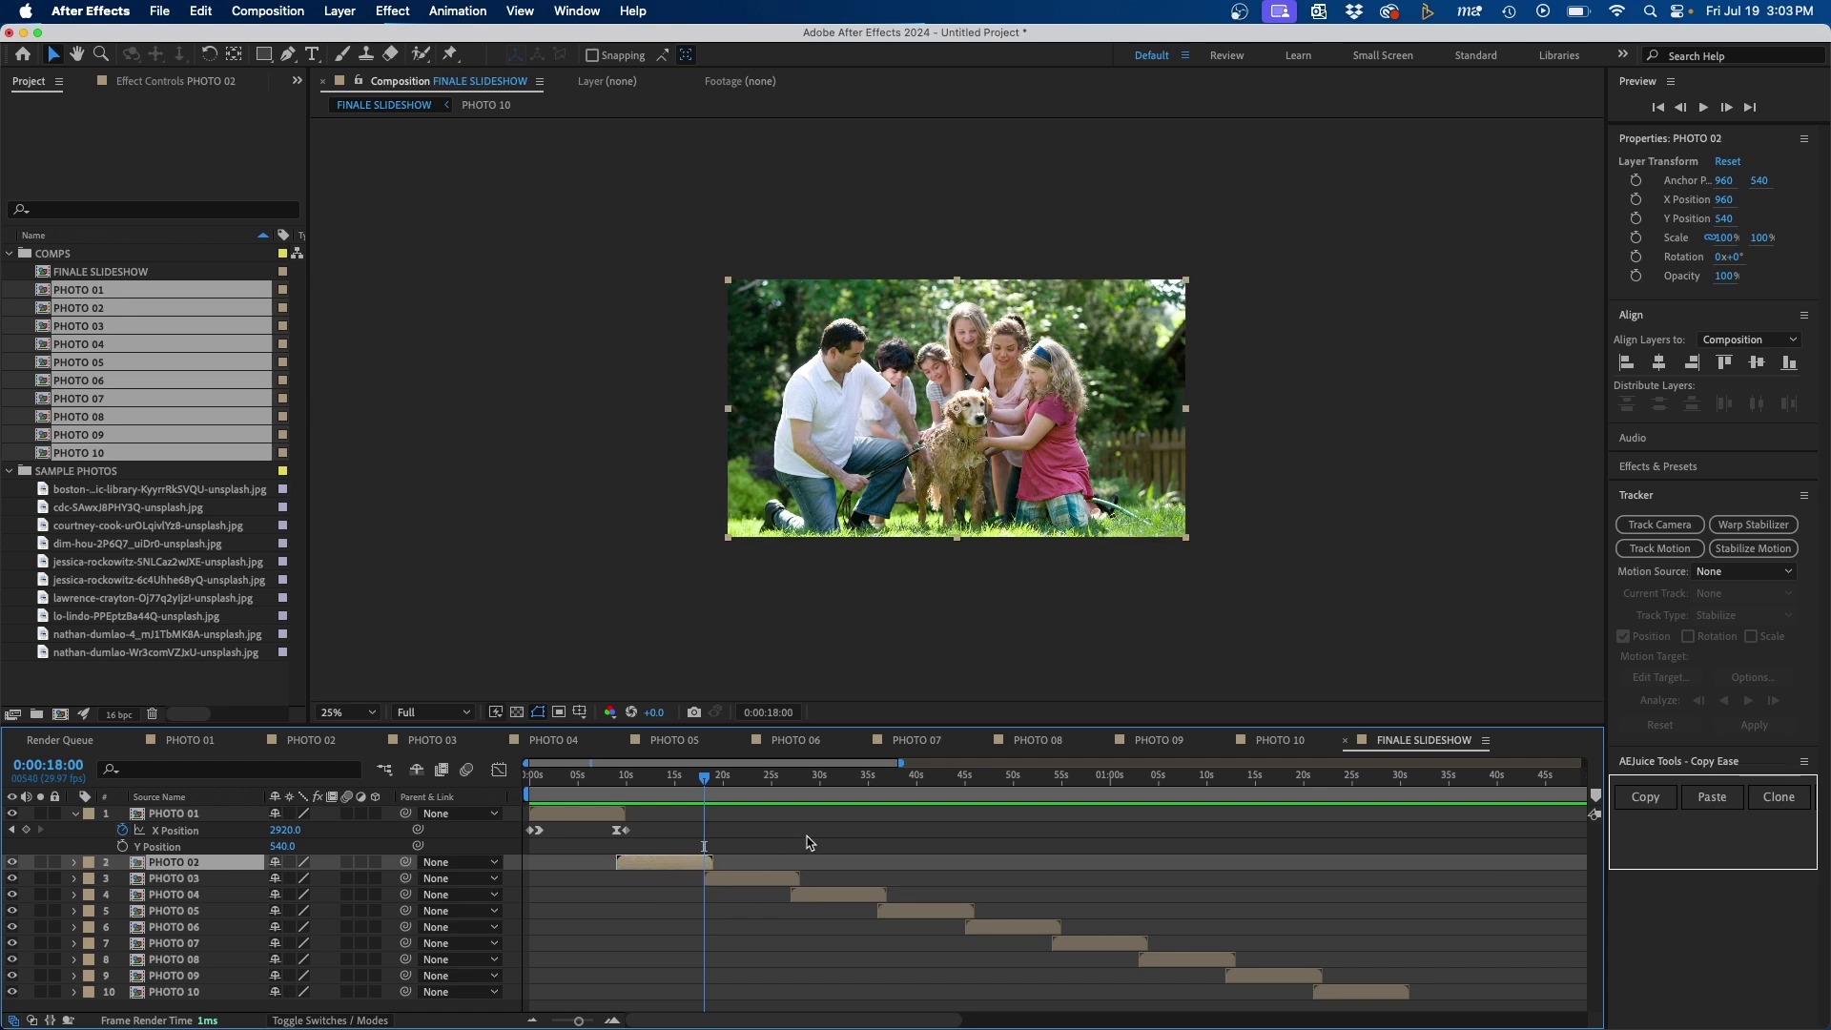
key("p")
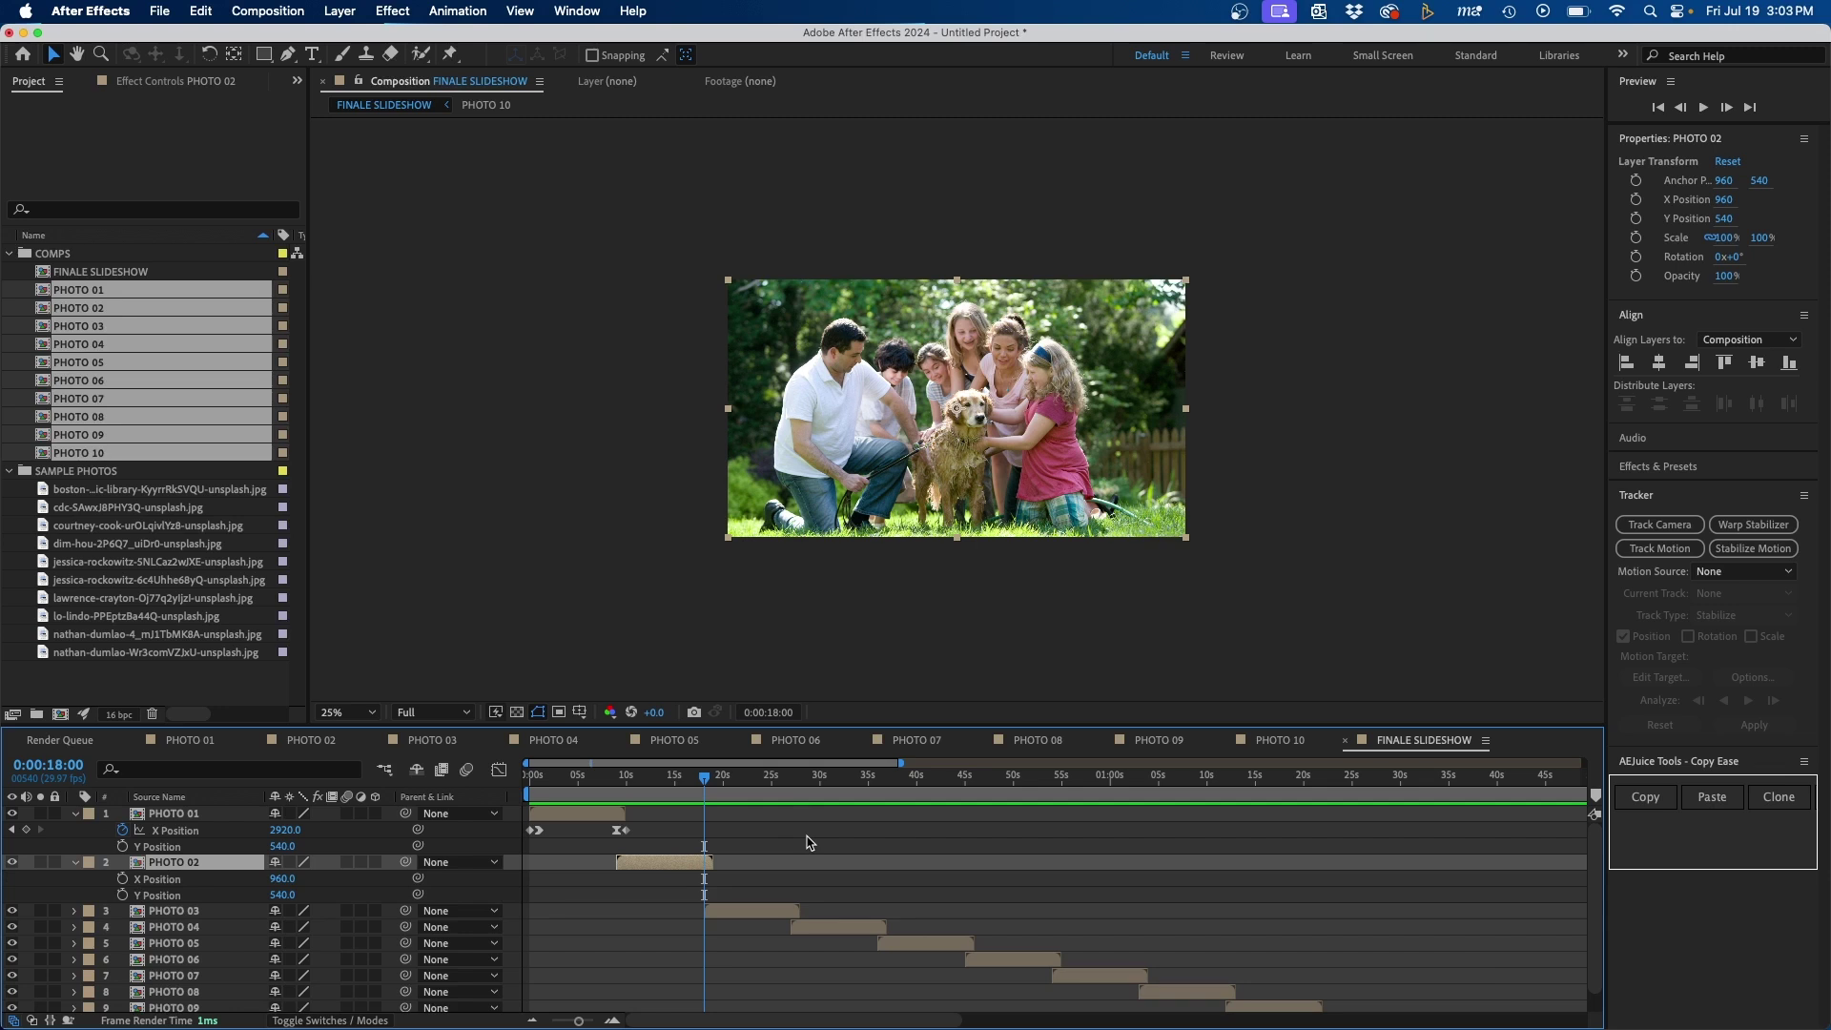
left_click(810, 843)
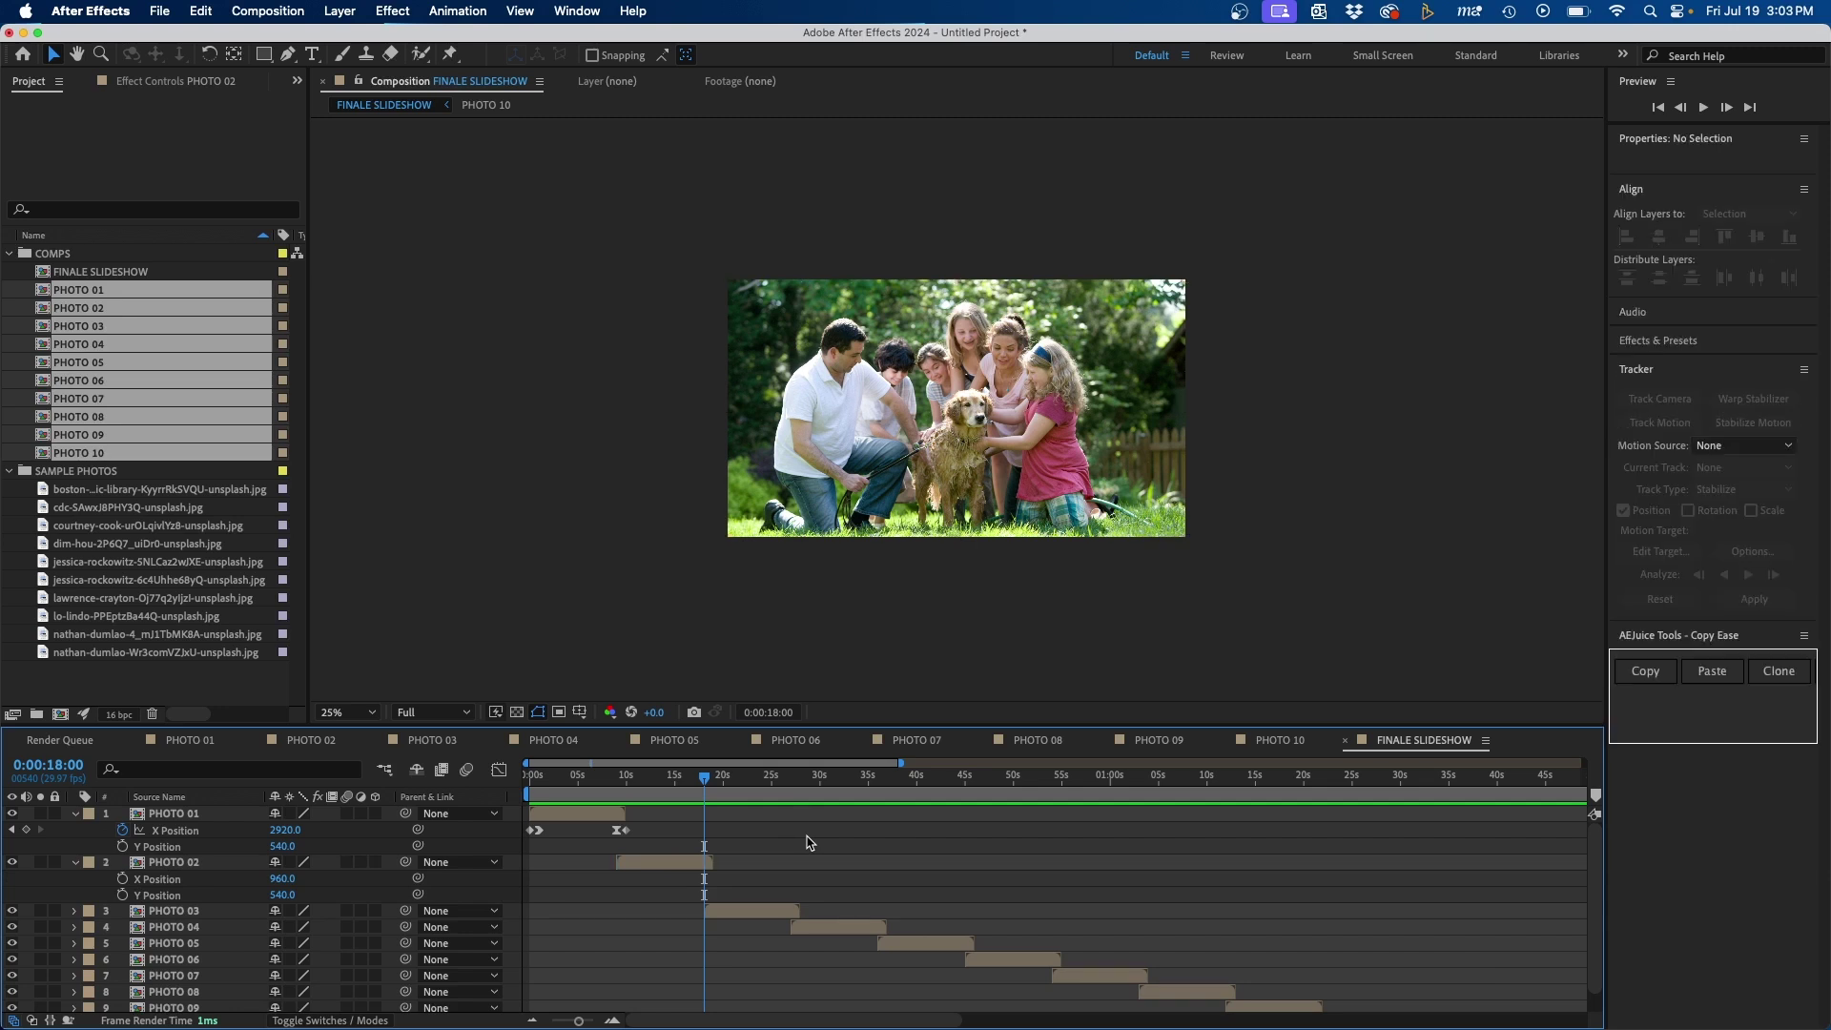
left_click(122, 894)
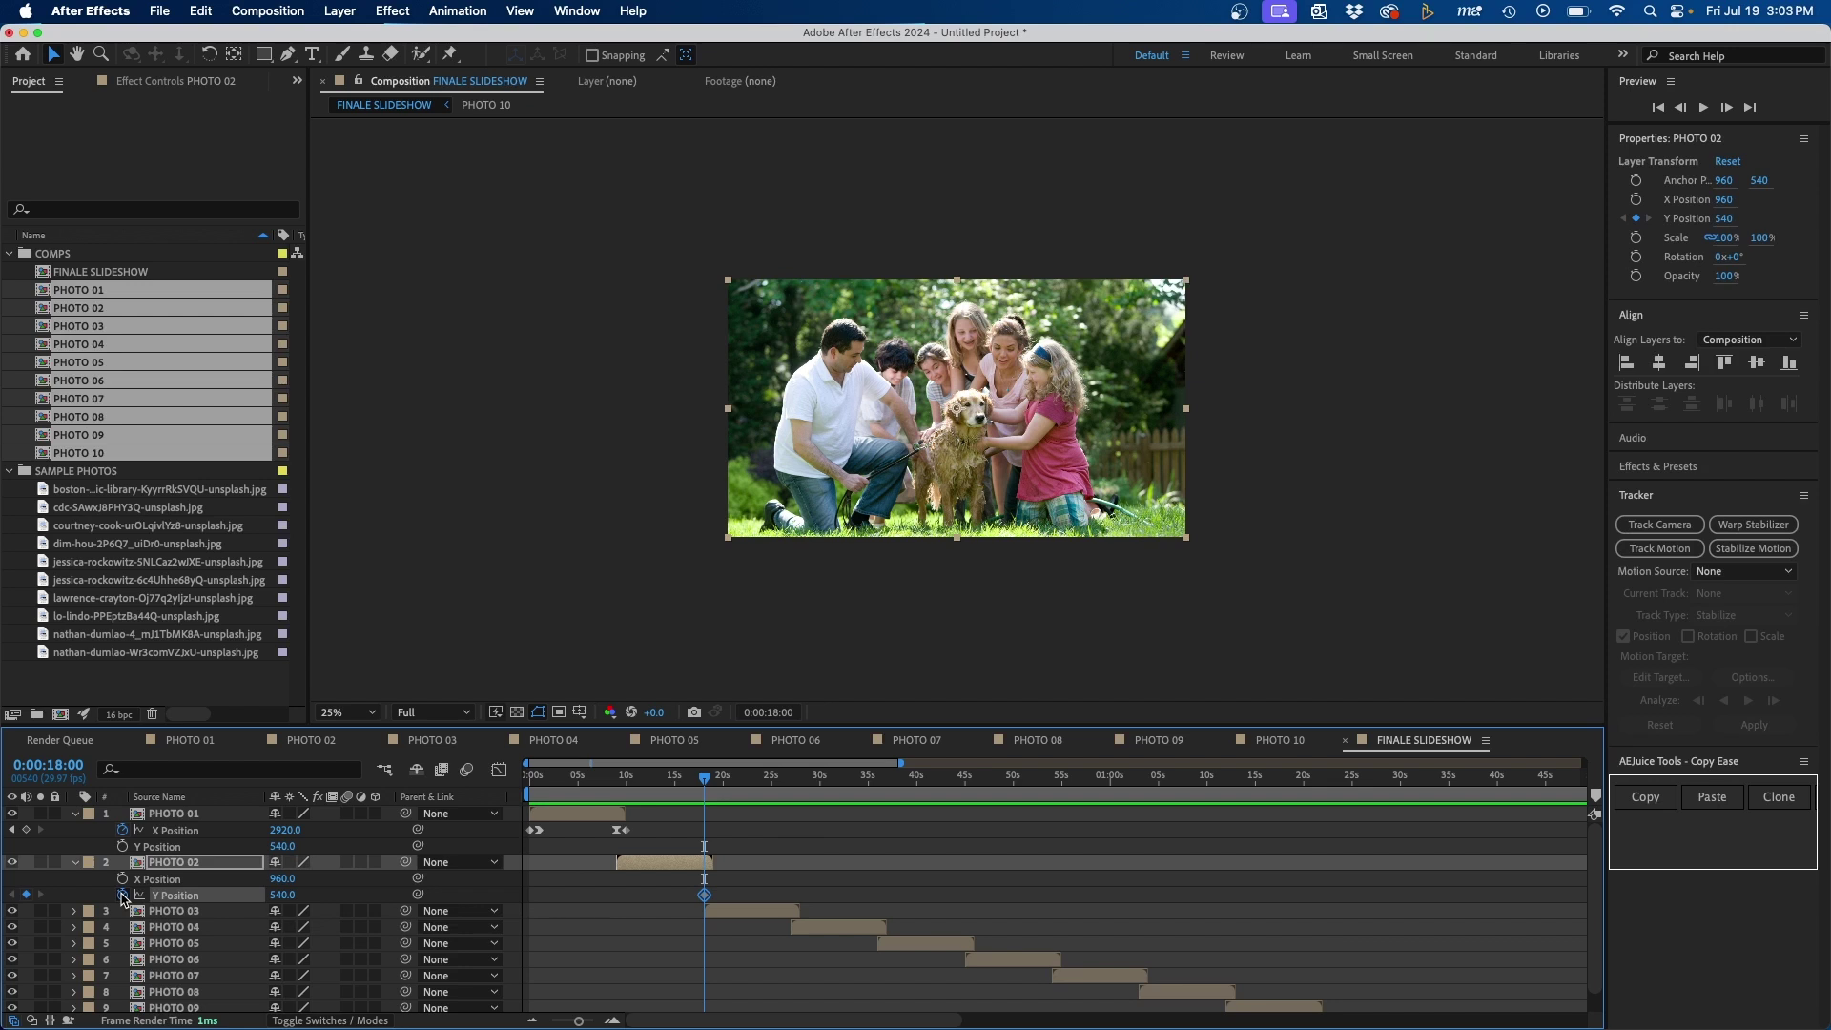
Step: Set PHOTO 02's Y Position to 1720 at 0:00:18:29 and preview both the PHOTO 01 and PHOTO 02 slide-outs
key("Page_Down")
key("Page_Down")
key("Page_Down")
key("Page_Down")
key("Page_Down")
key("Page_Down")
key("Page_Down")
key("Page_Down")
key("Page_Down")
key("Page_Down")
key("Page_Down")
key("Page_Down")
key("Page_Down")
key("Page_Down")
key("Page_Down")
key("Page_Down")
key("Page_Down")
key("Page_Down")
key("Page_Down")
key("Page_Down")
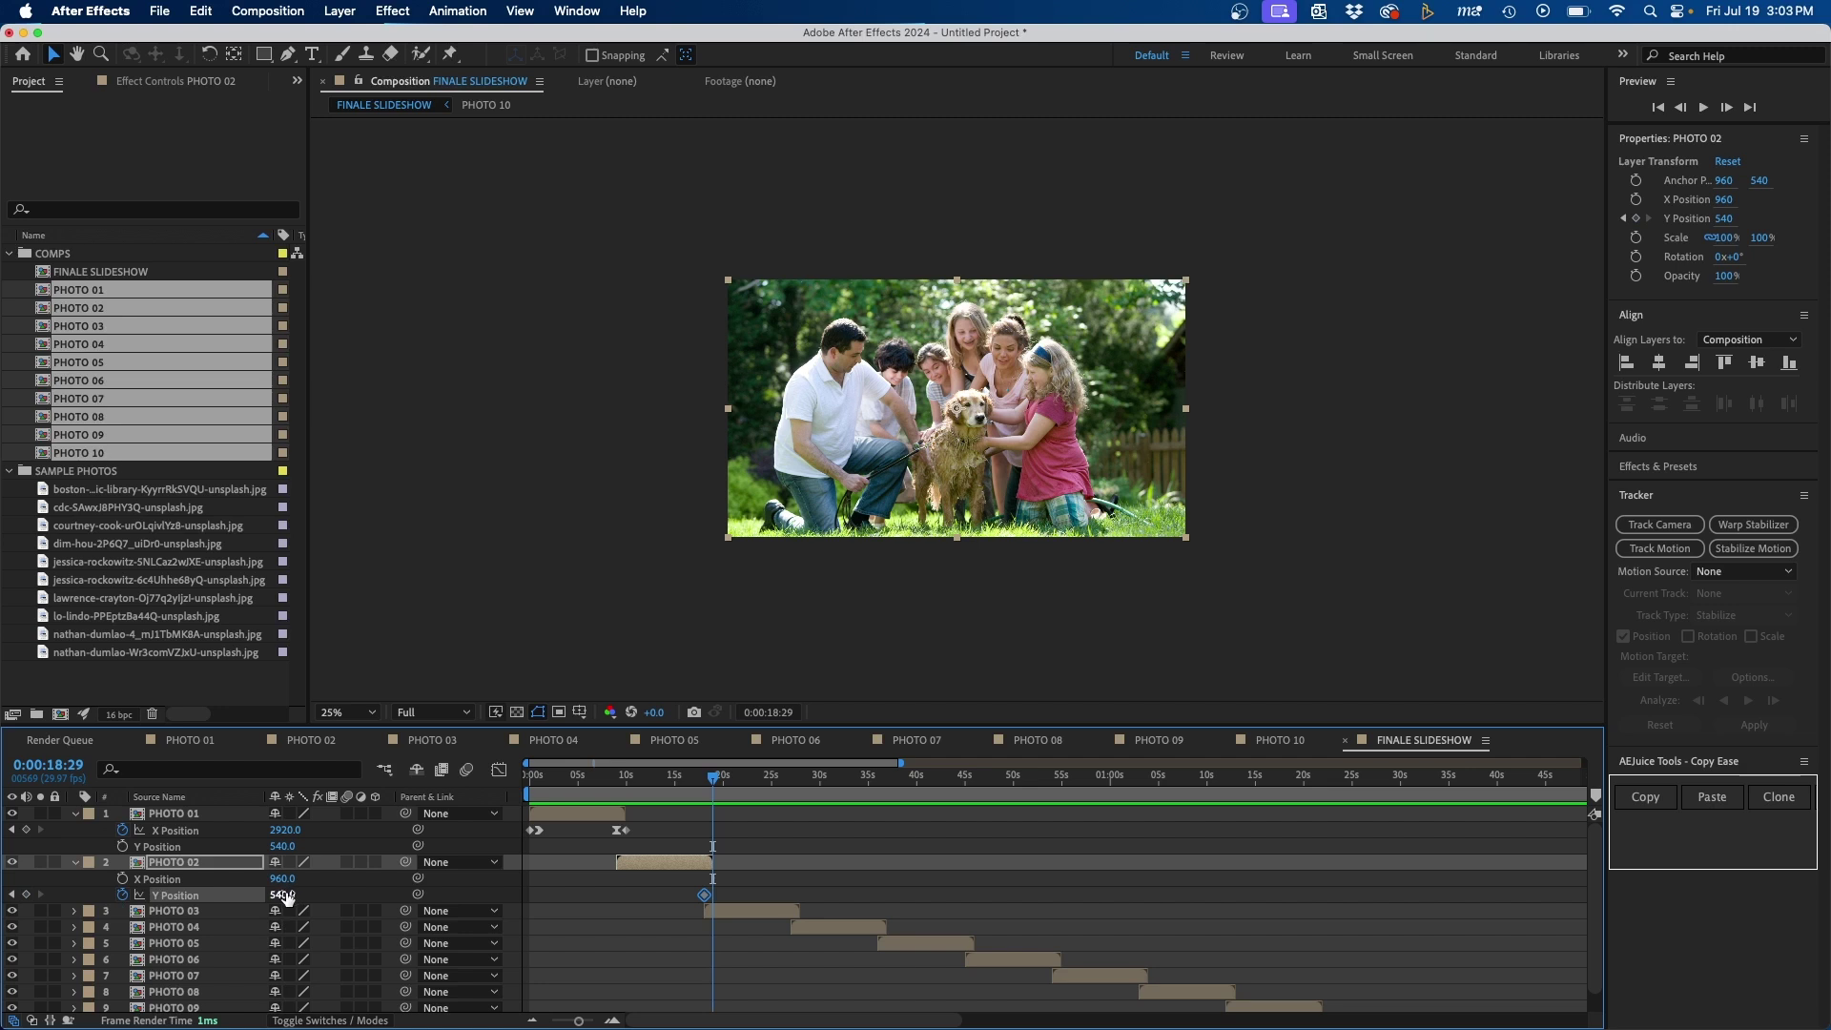
left_click_drag(285, 897, 1258, 831)
left_click_drag(579, 1022, 594, 1018)
left_click(683, 778)
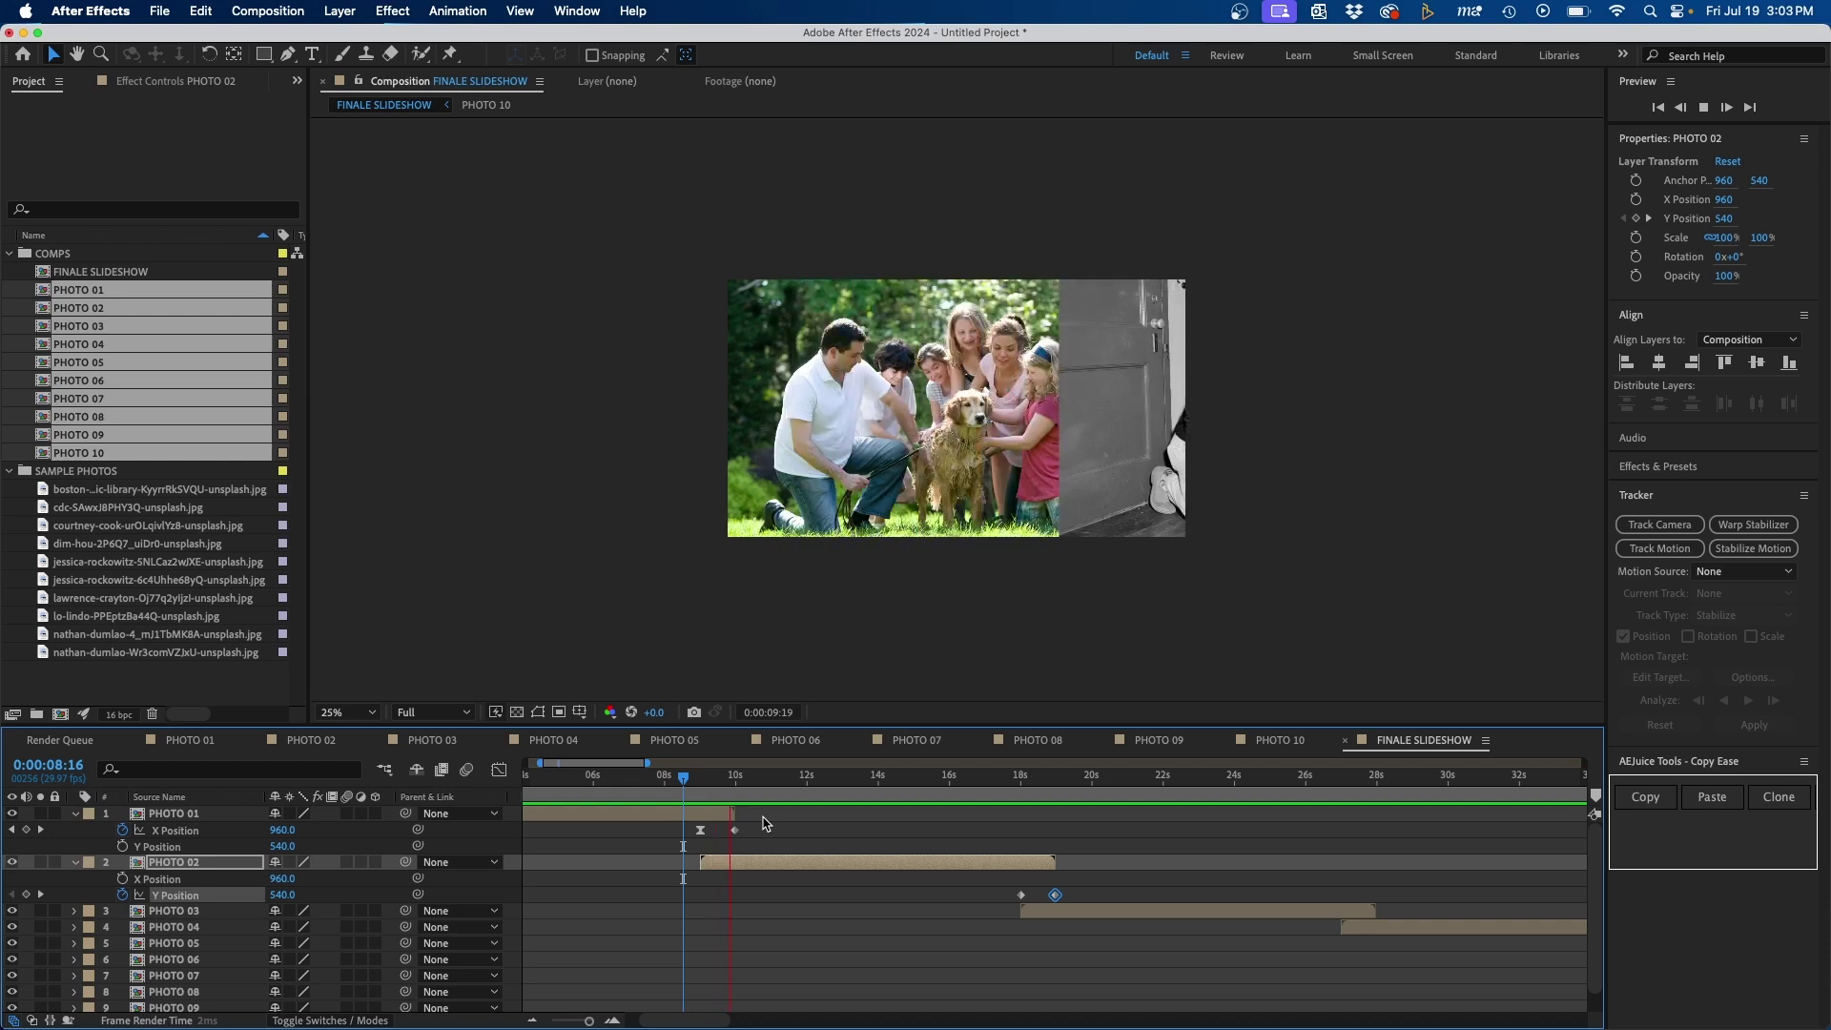
left_click(1012, 778)
key("space")
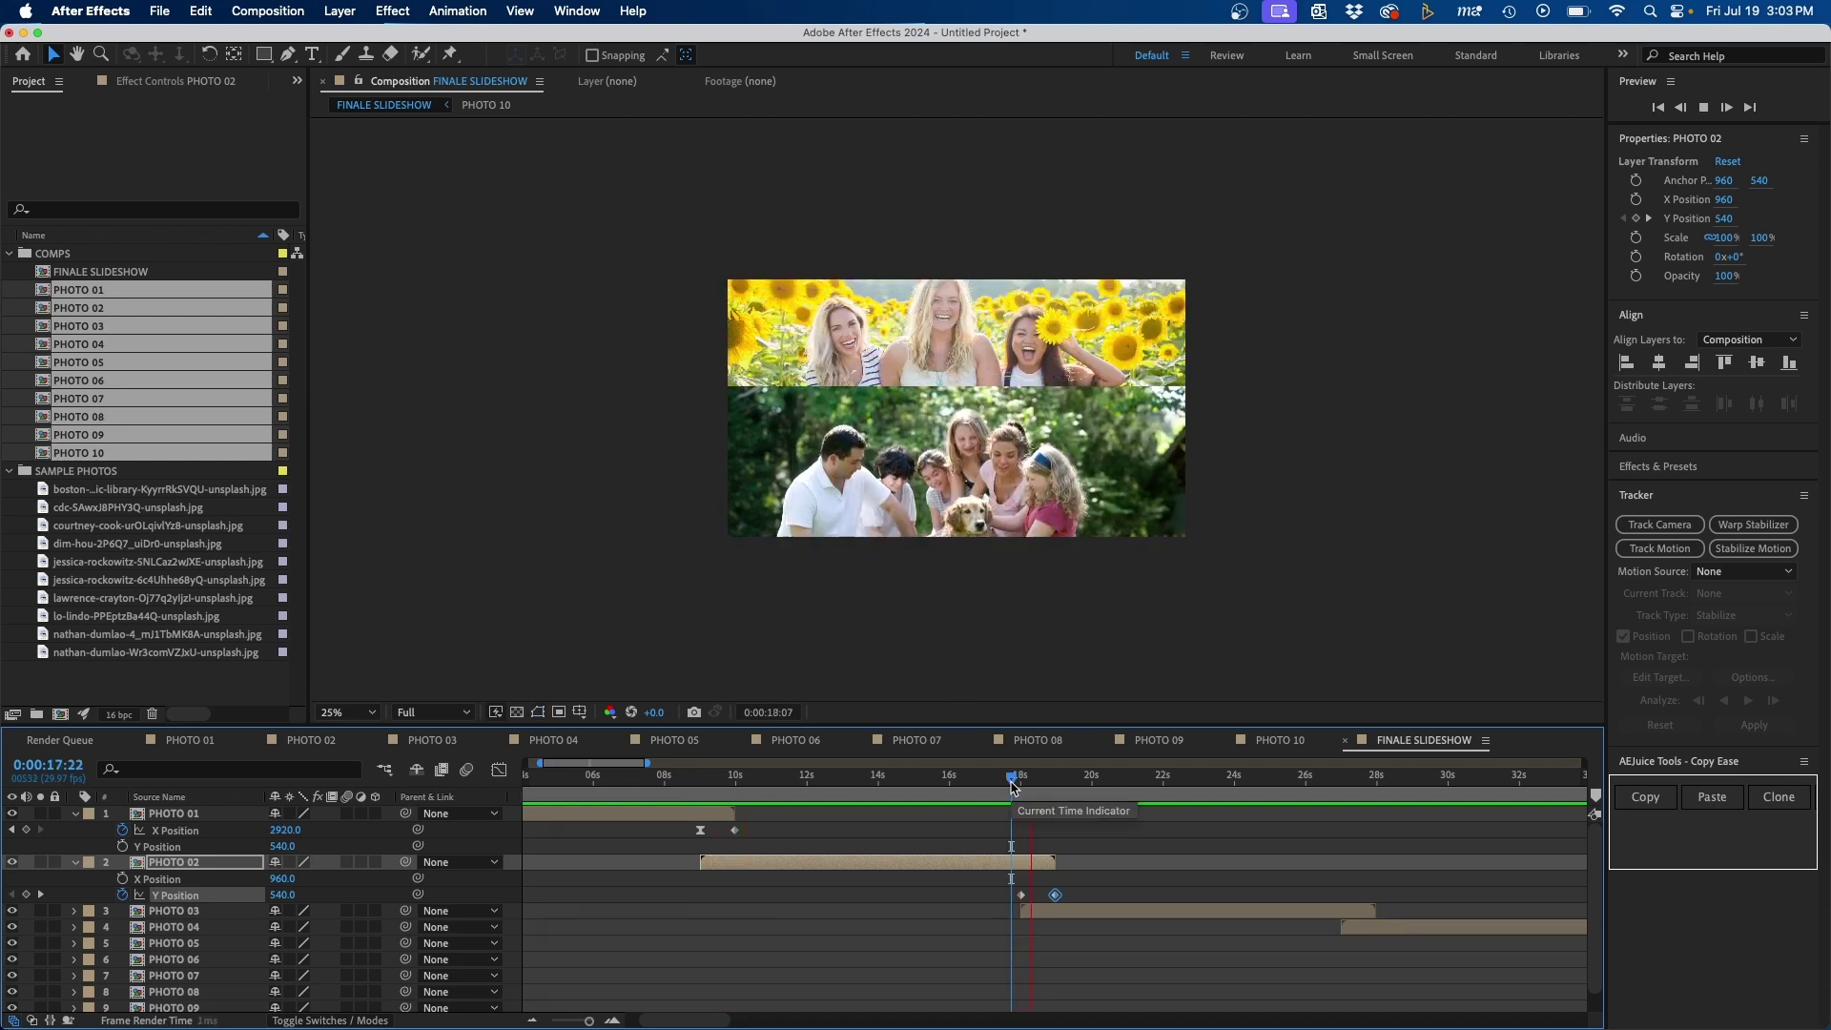
Step: With AEJuice Copy Ease, copy PHOTO 01's 9-second X Position ease to PHOTO 02's 18-second Y Position keyframe, and check the motion and graph
left_click(1020, 894)
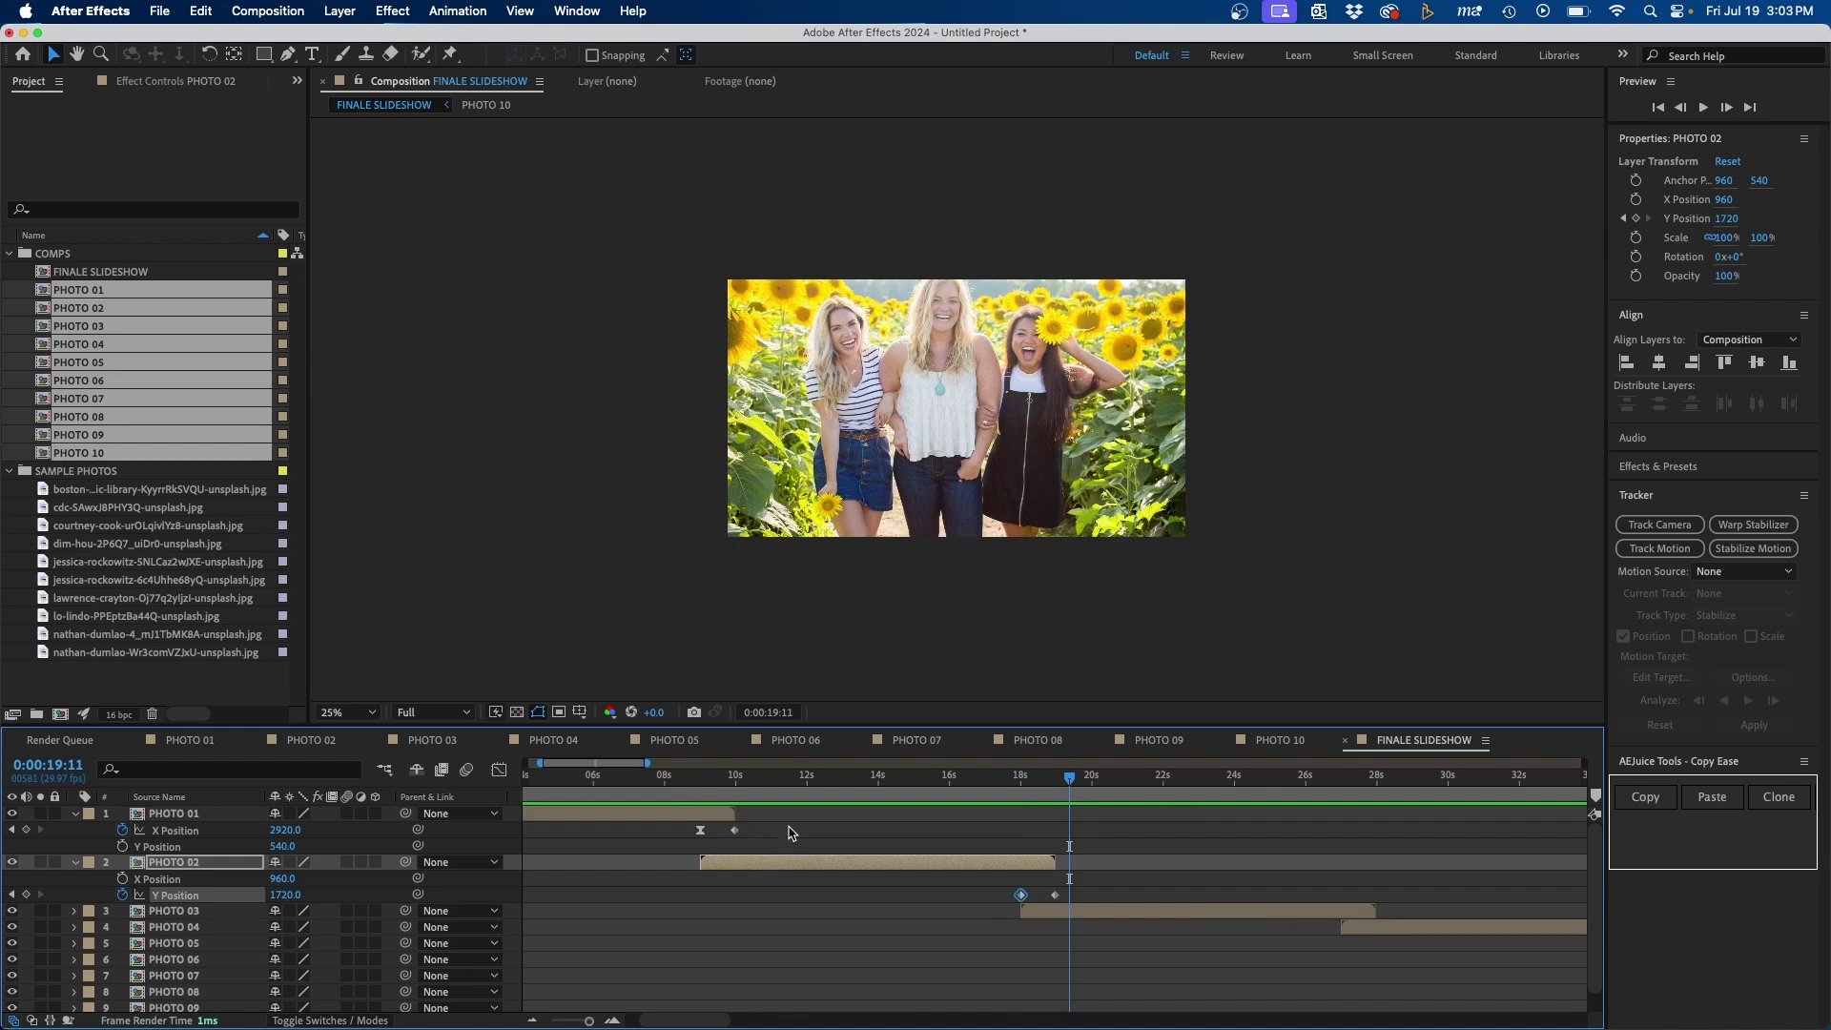
left_click(578, 12)
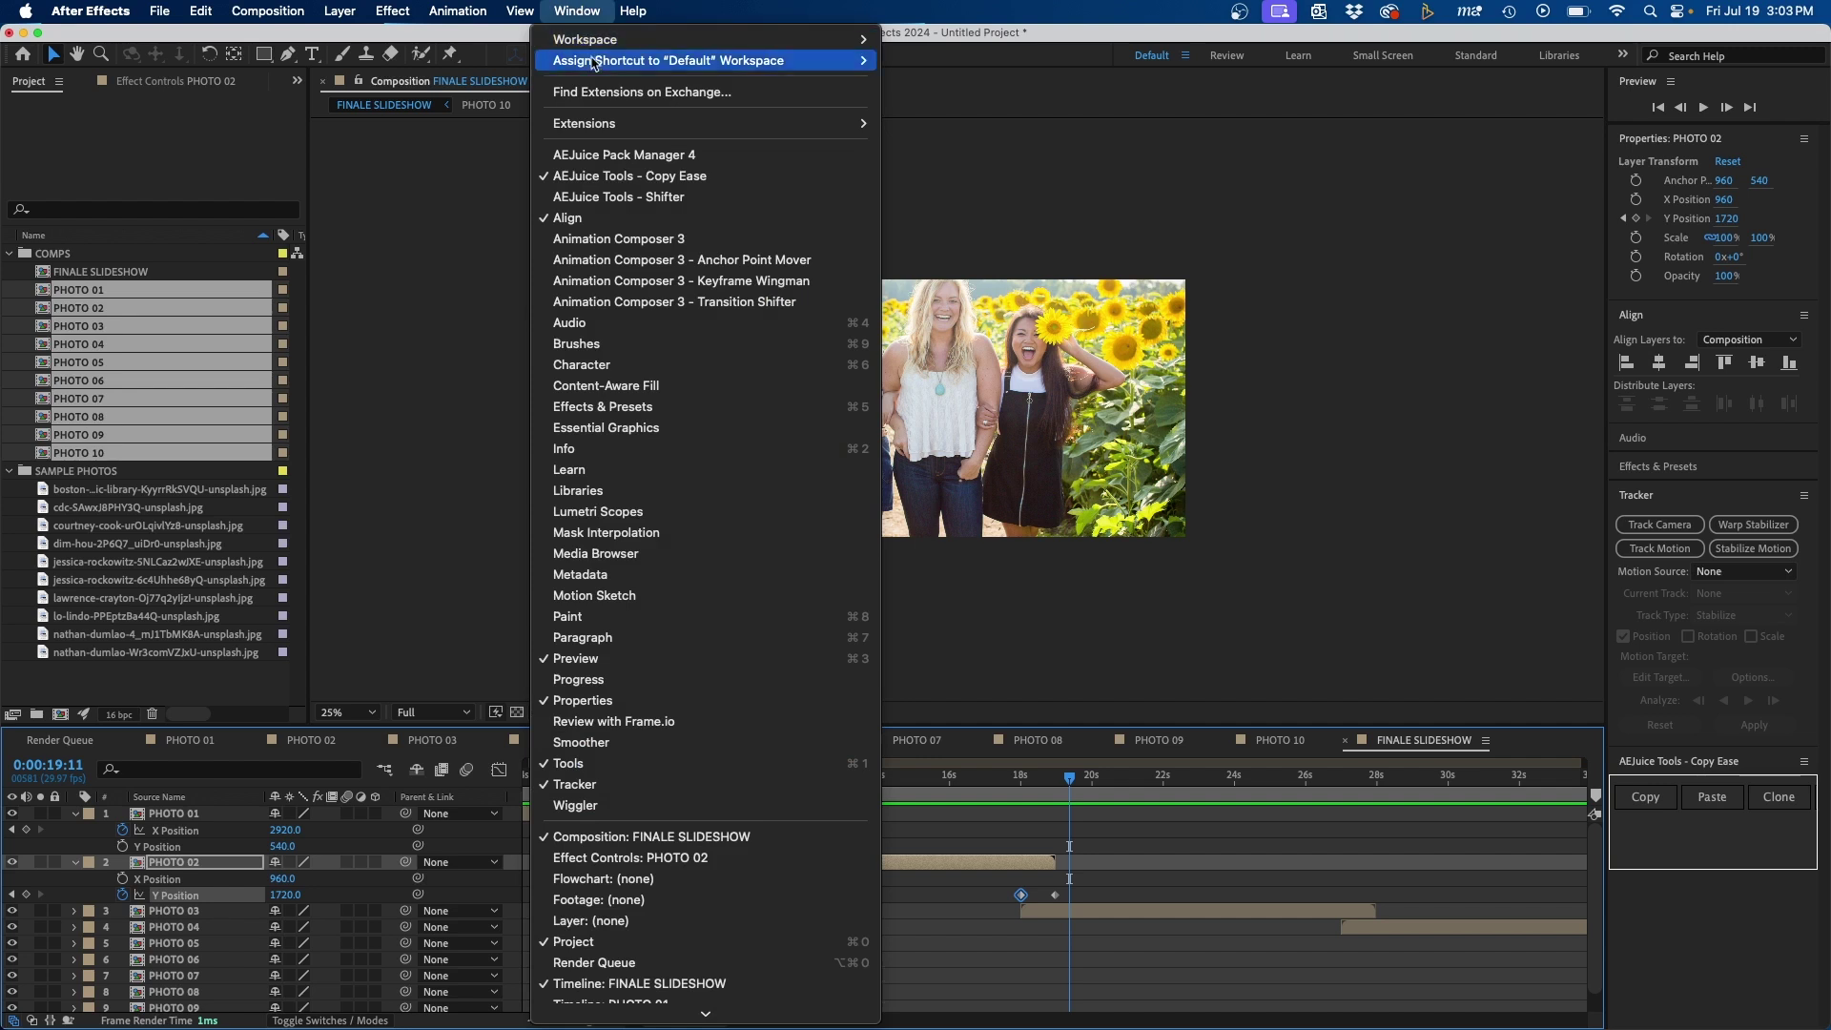
left_click(622, 177)
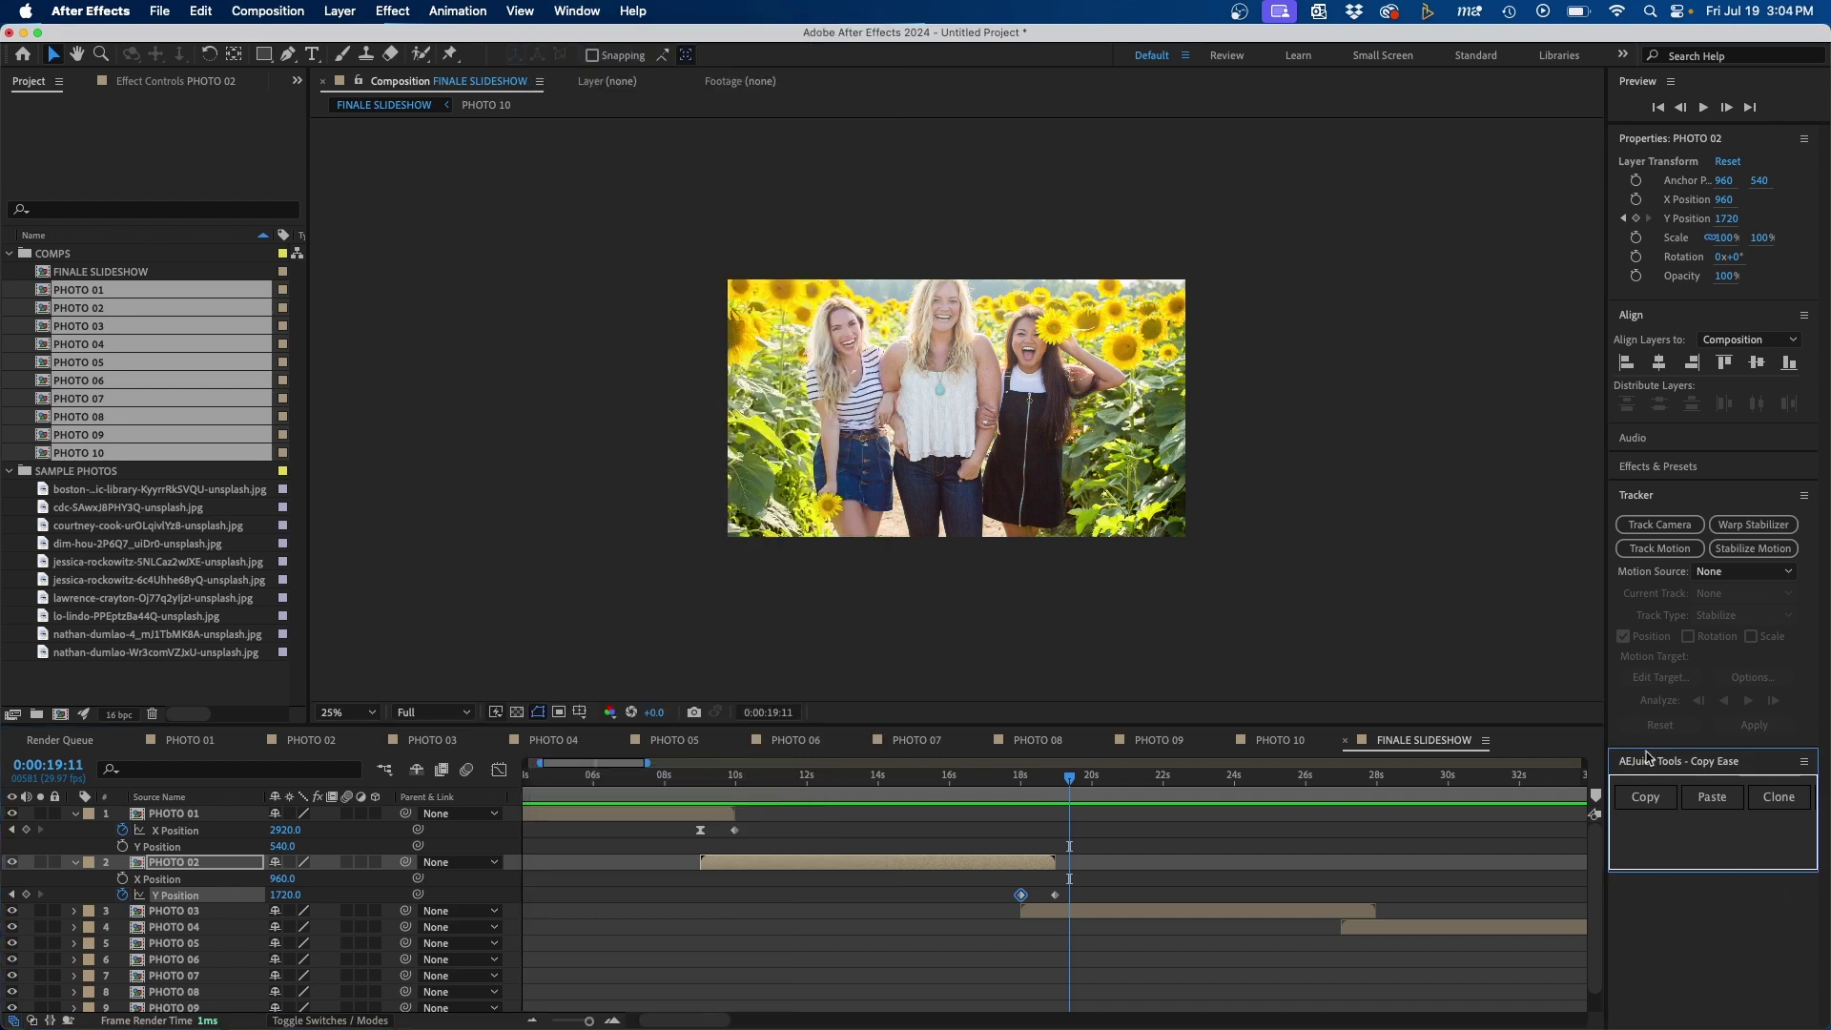
left_click(700, 830)
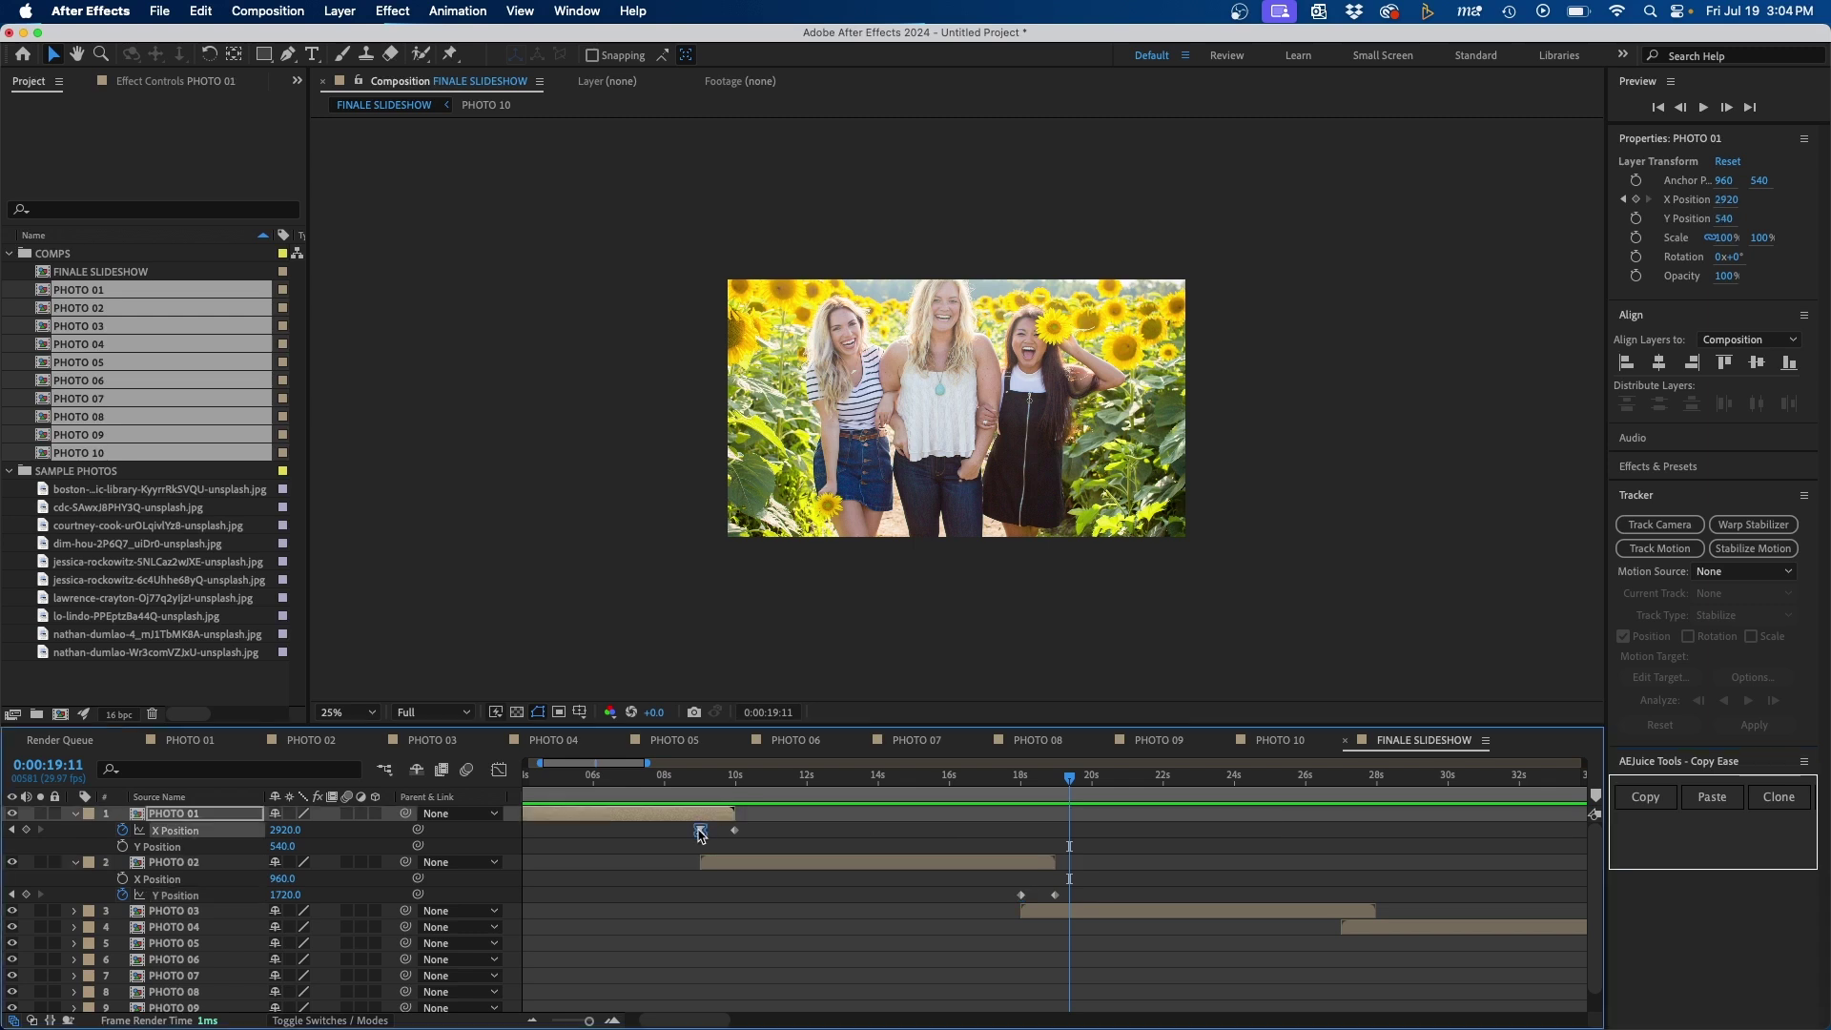
left_click(1640, 801)
left_click(1021, 894)
left_click(1709, 799)
left_click(1001, 778)
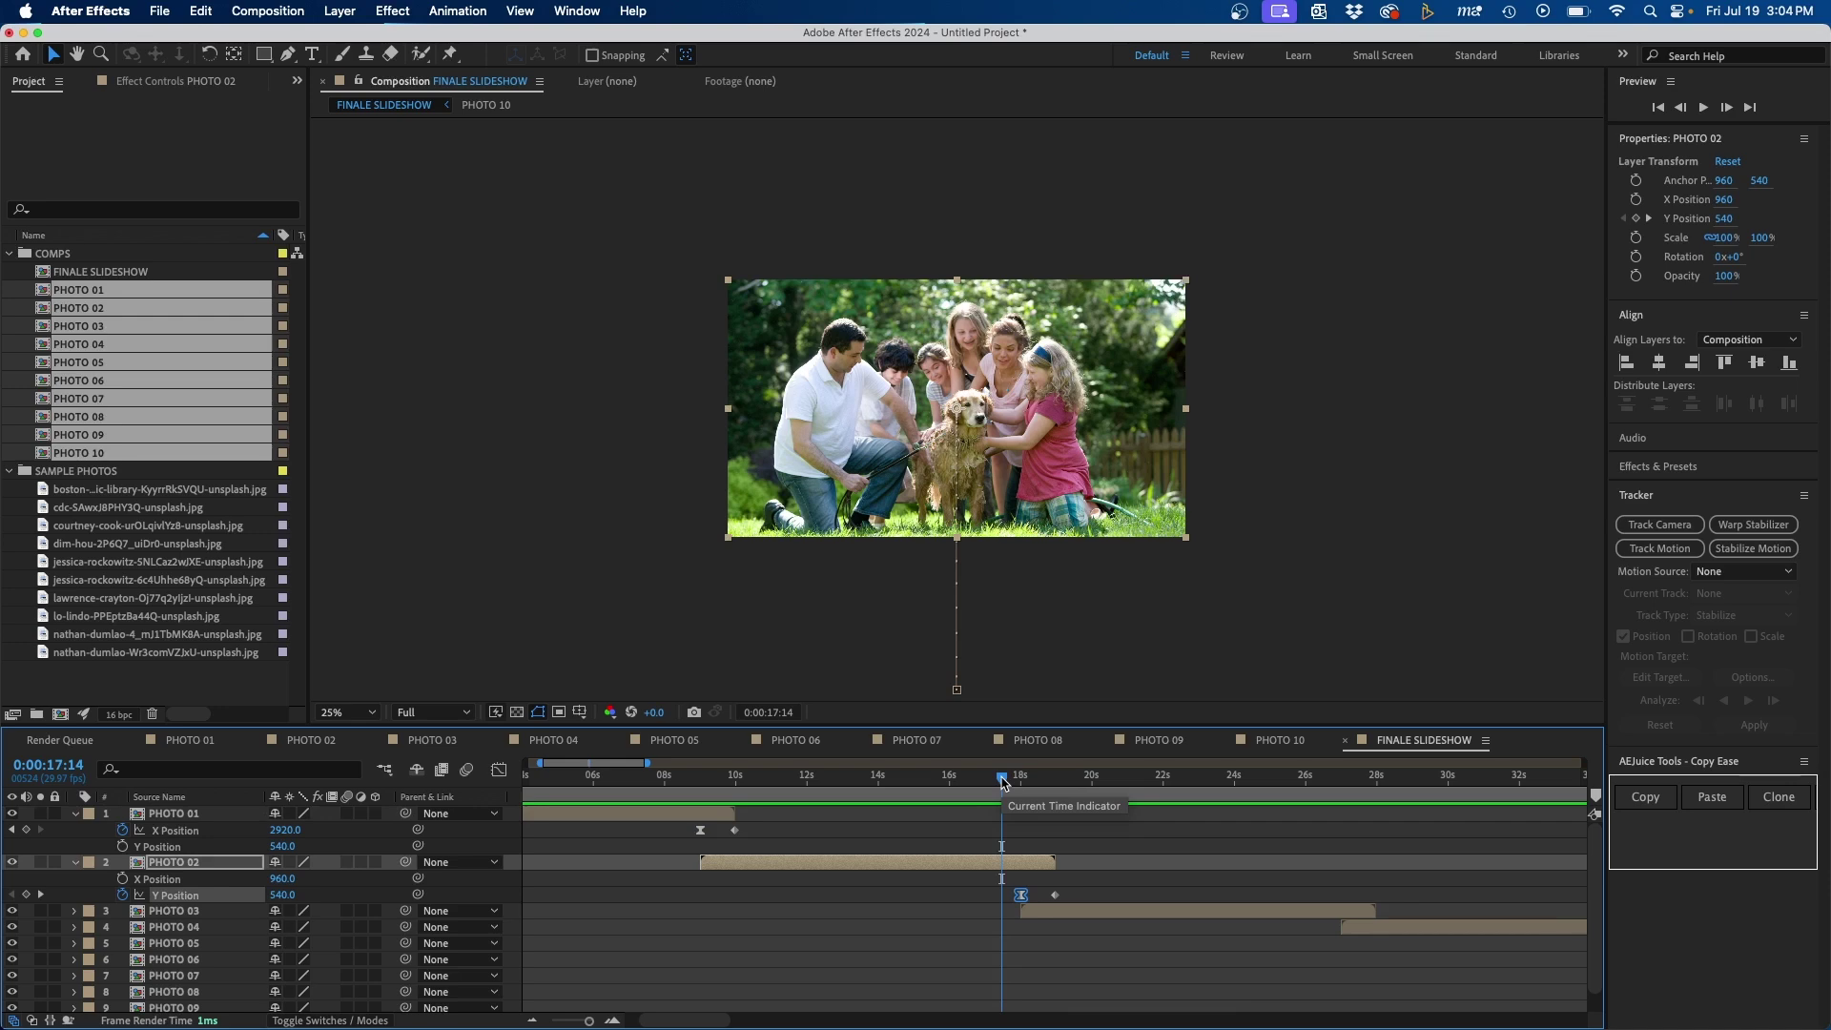
key("space")
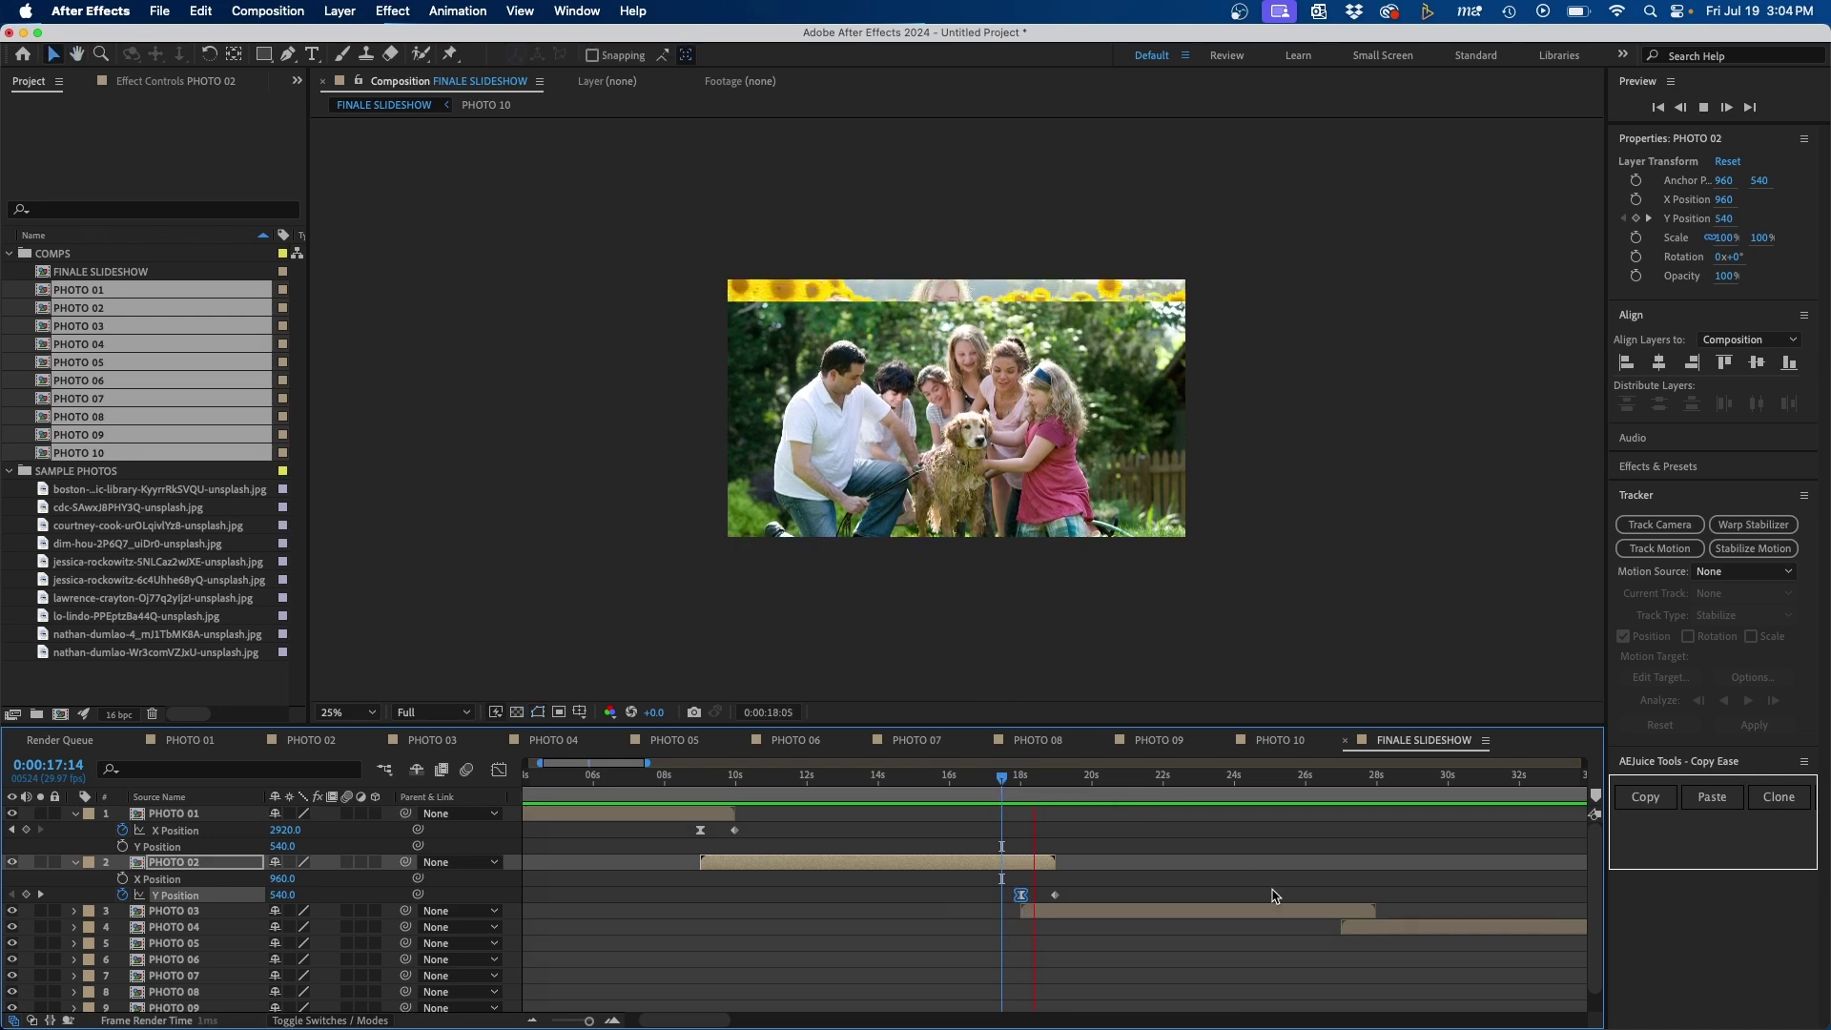
key("space")
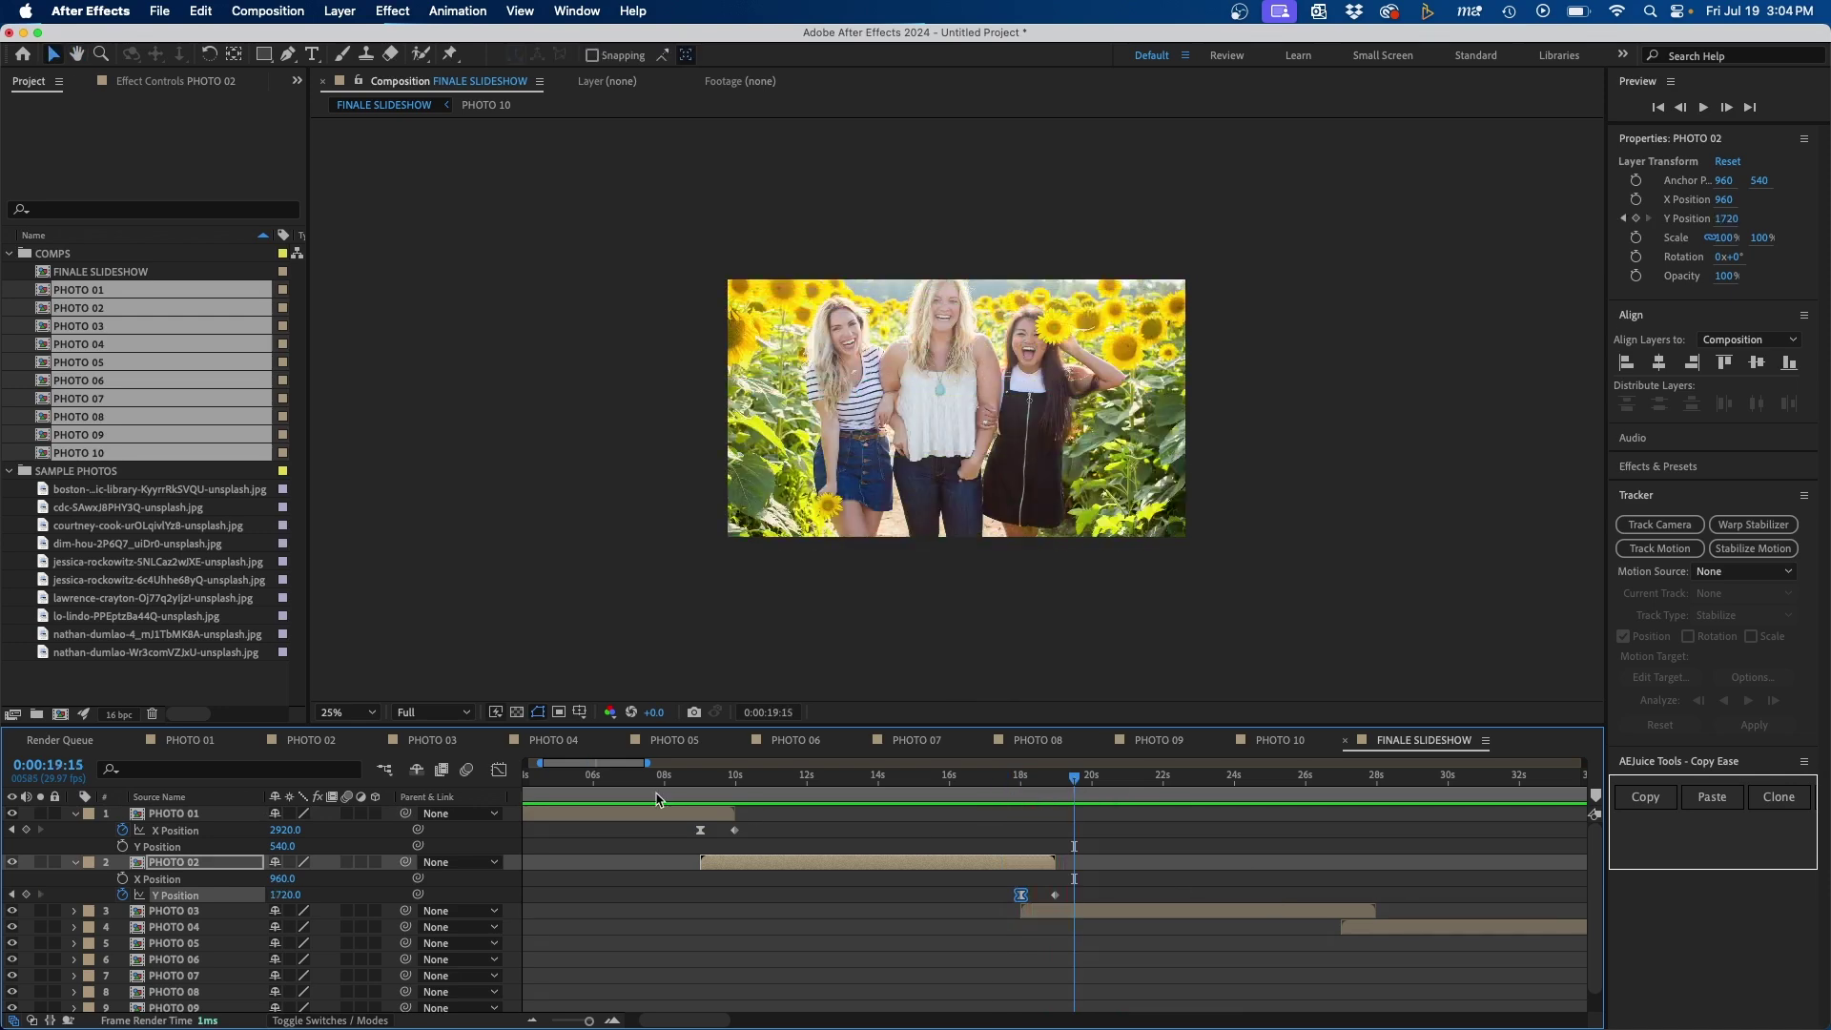
left_click(498, 769)
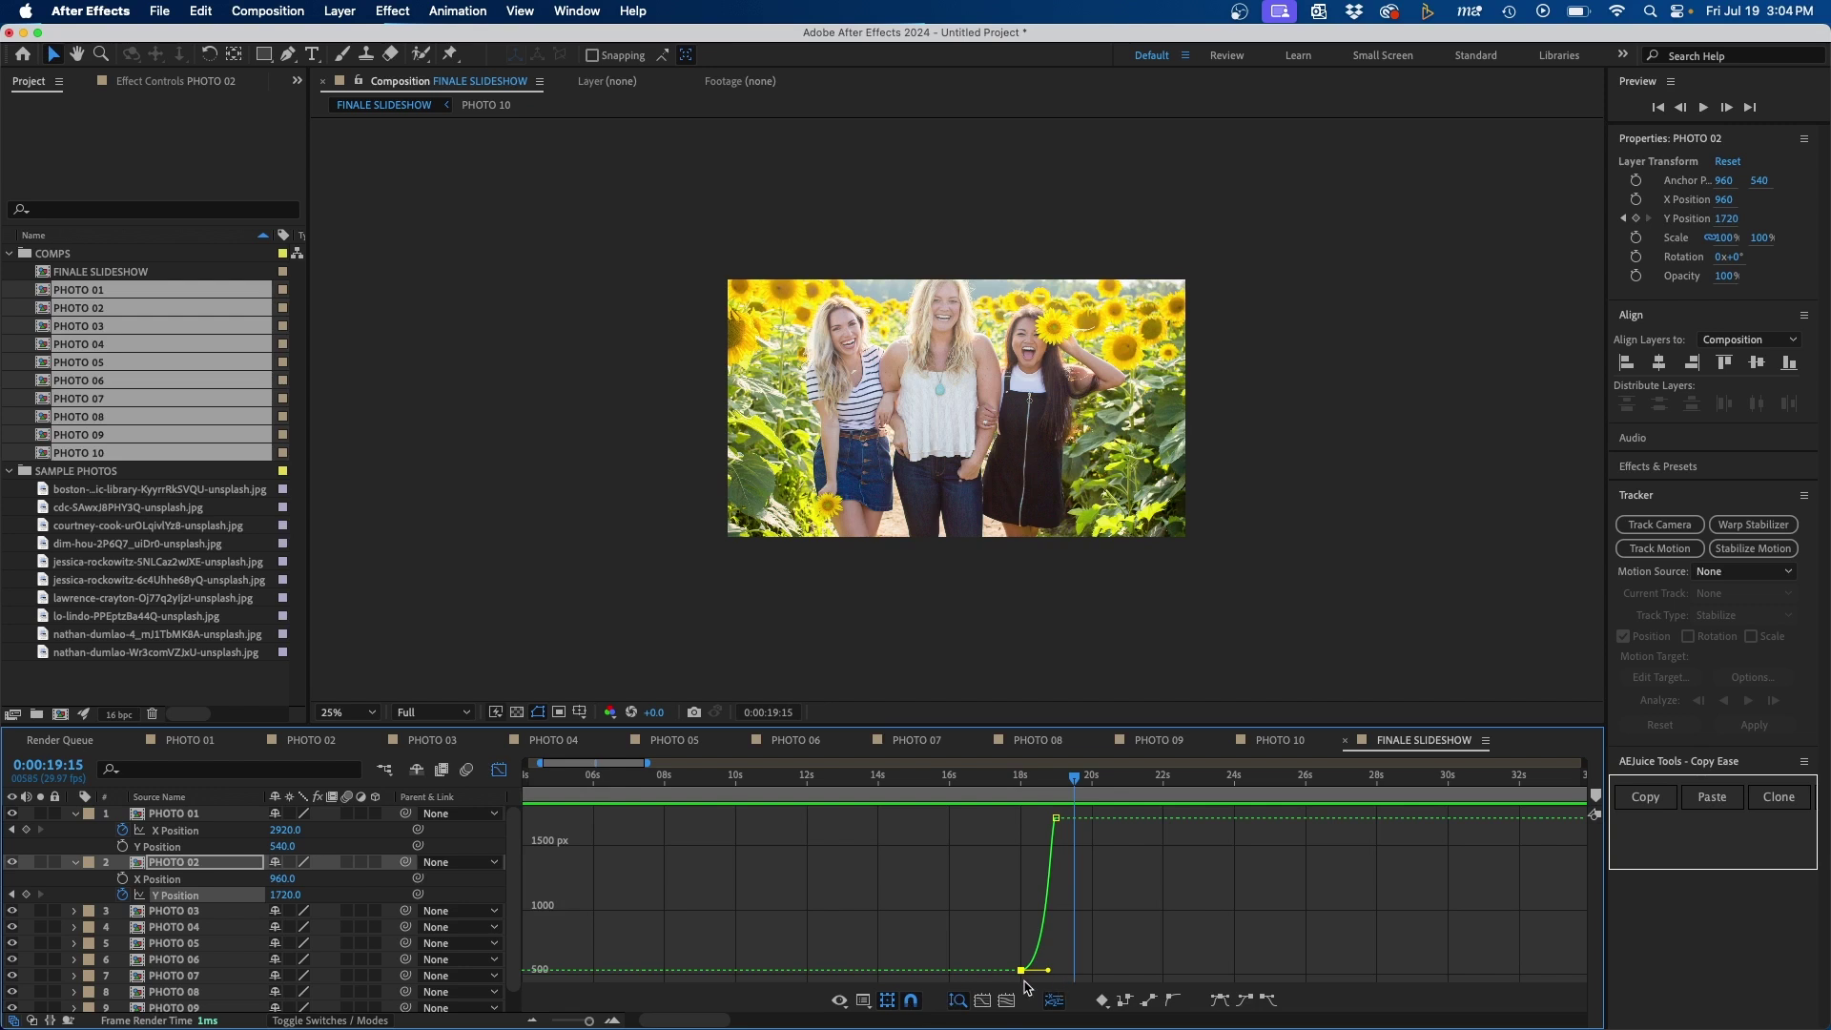
left_click(499, 769)
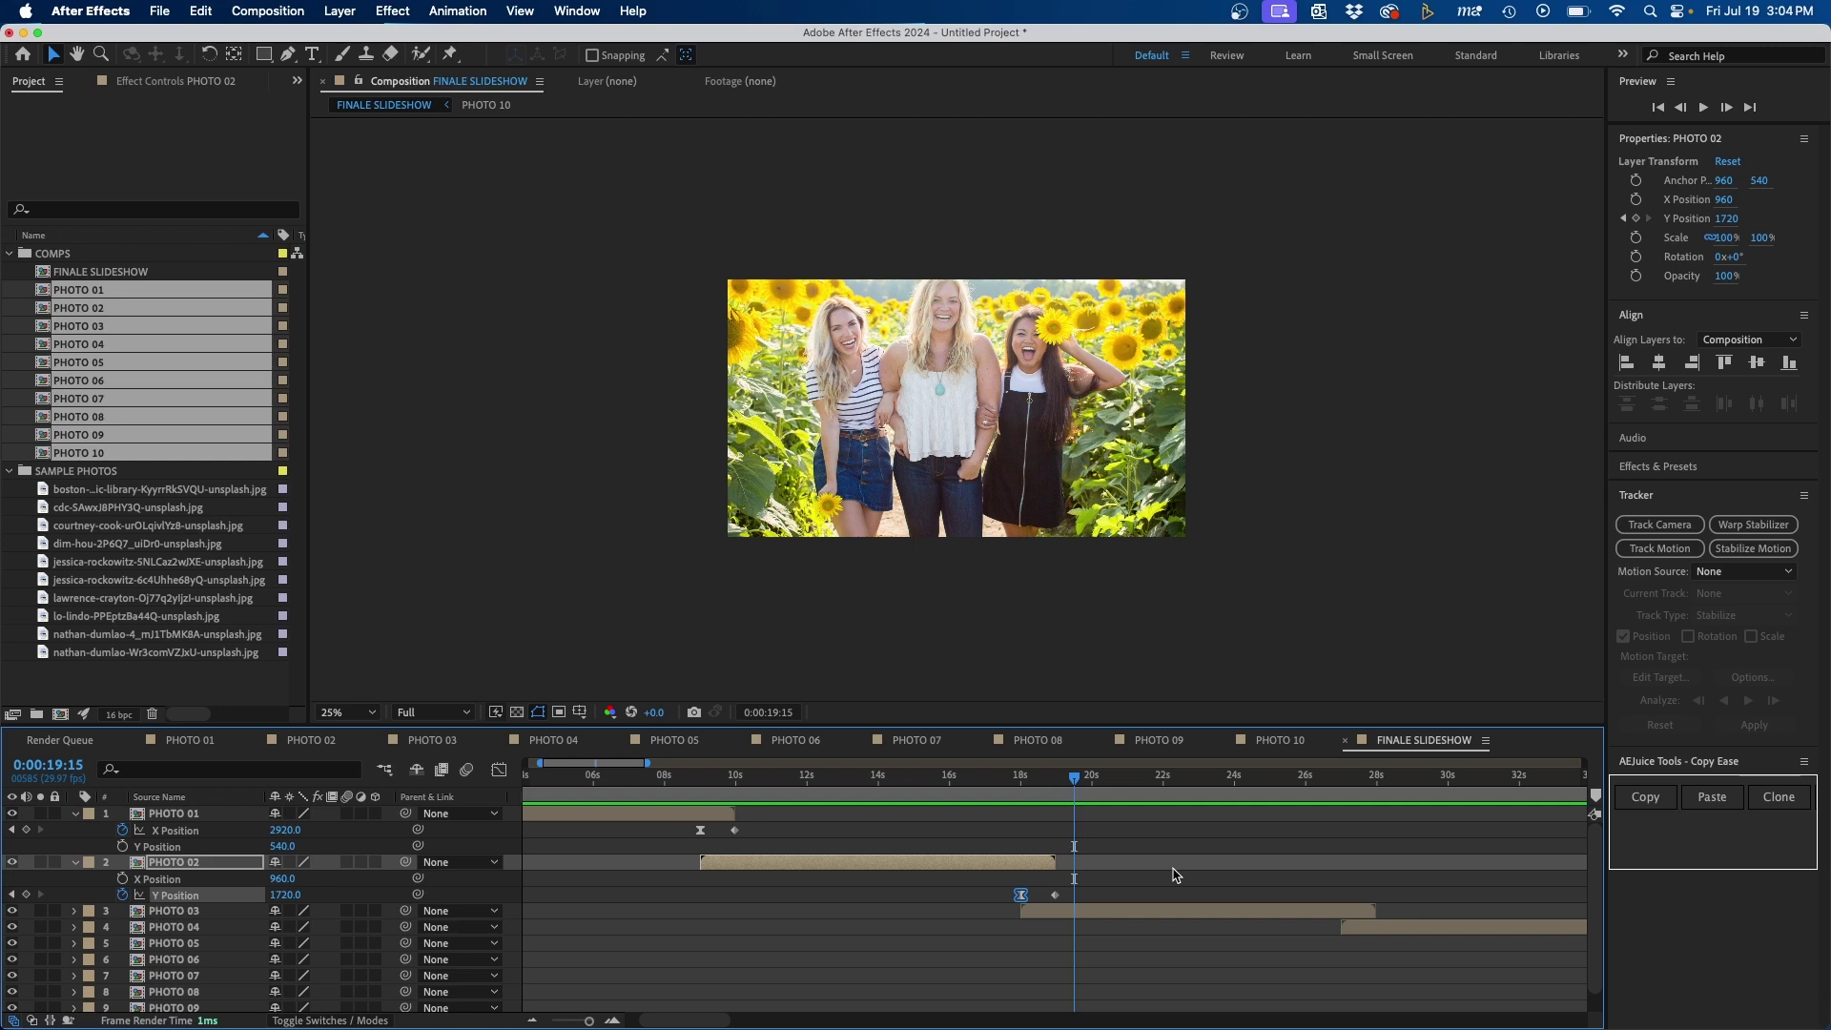
Step: Animate PHOTO 03's X Position from 960 at 0:00:27:00, where PHOTO 04 starts, to -1030 at PHOTO 03's last frame, 0:00:27:29
left_click(1411, 926)
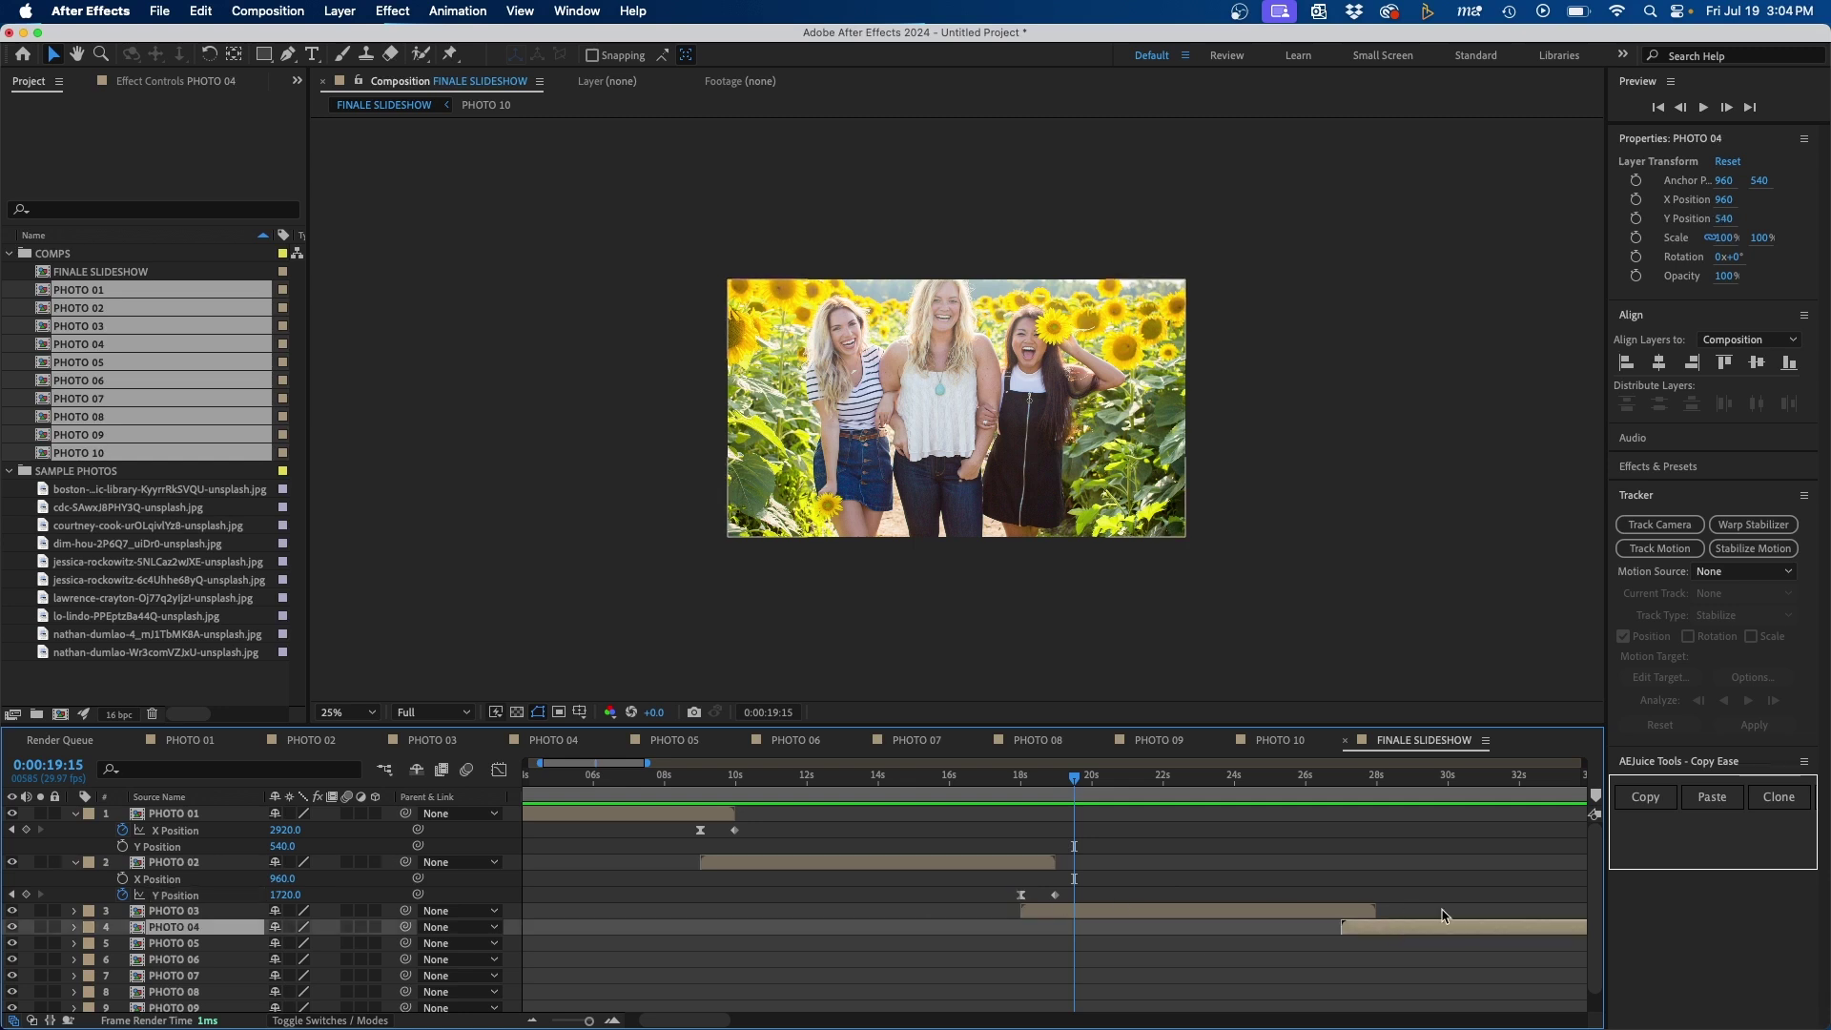
key("i")
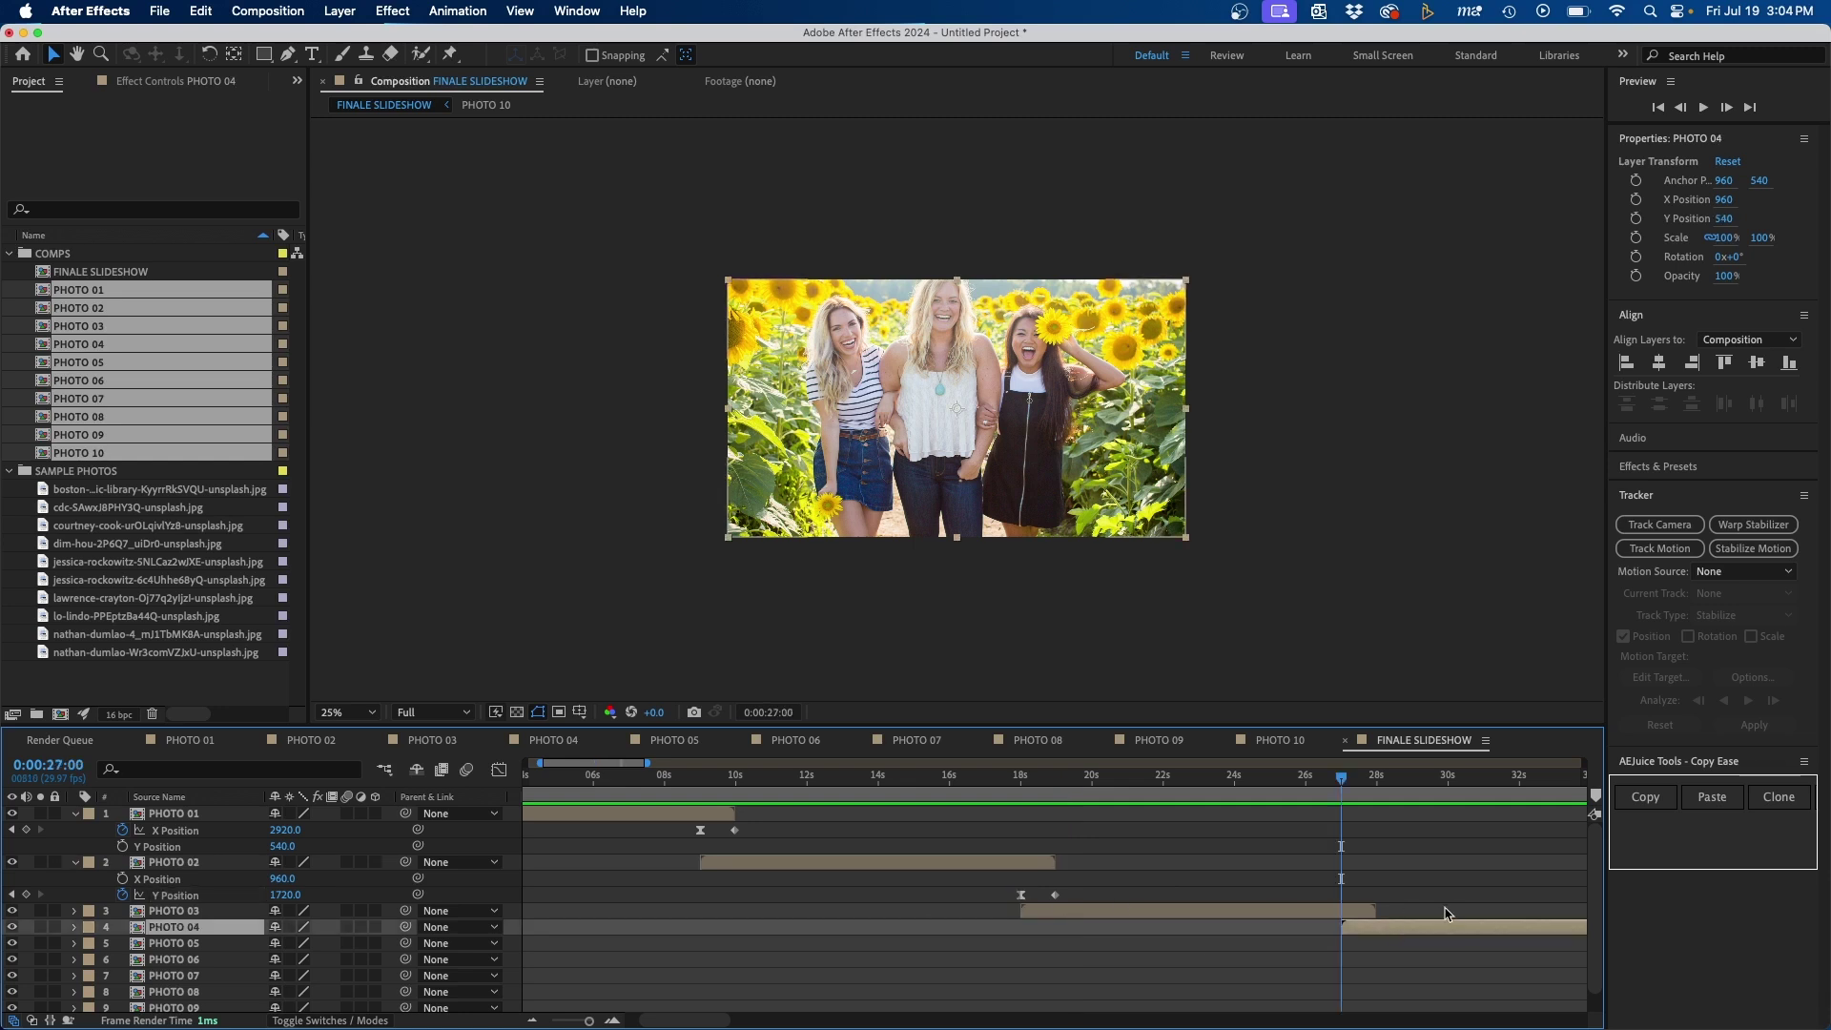
left_click(1258, 911)
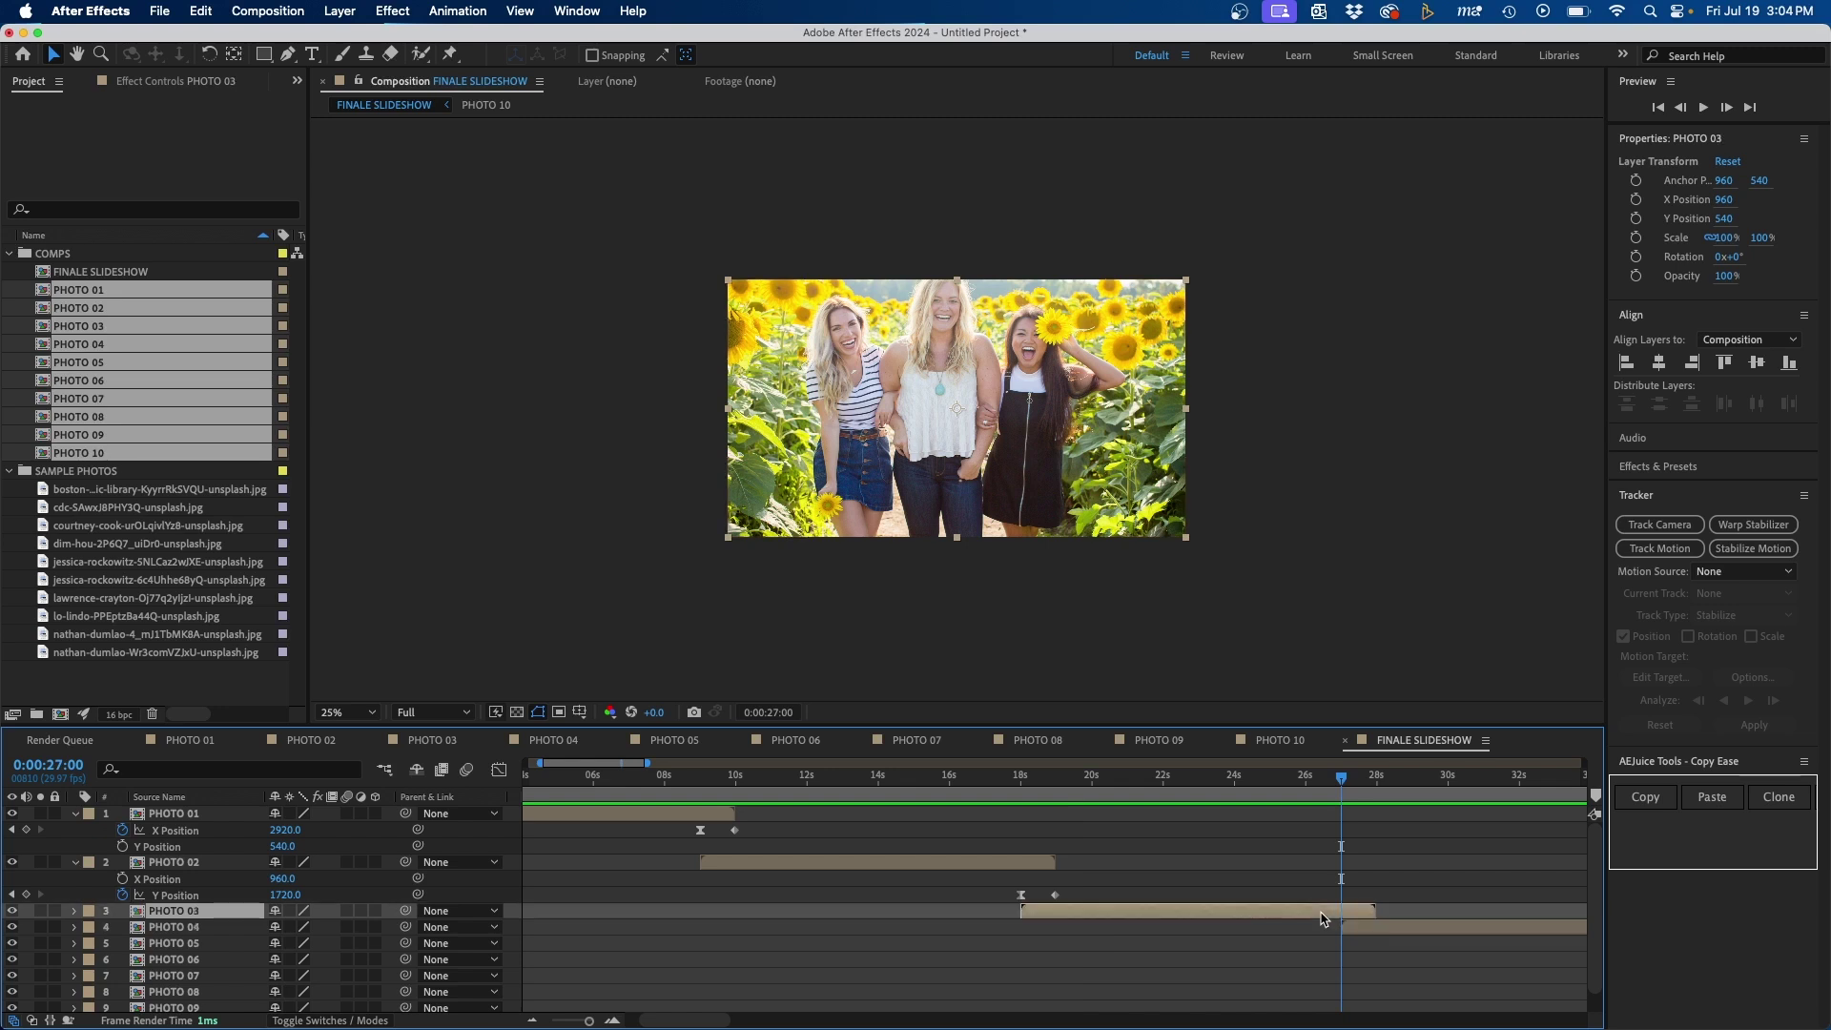
key("p")
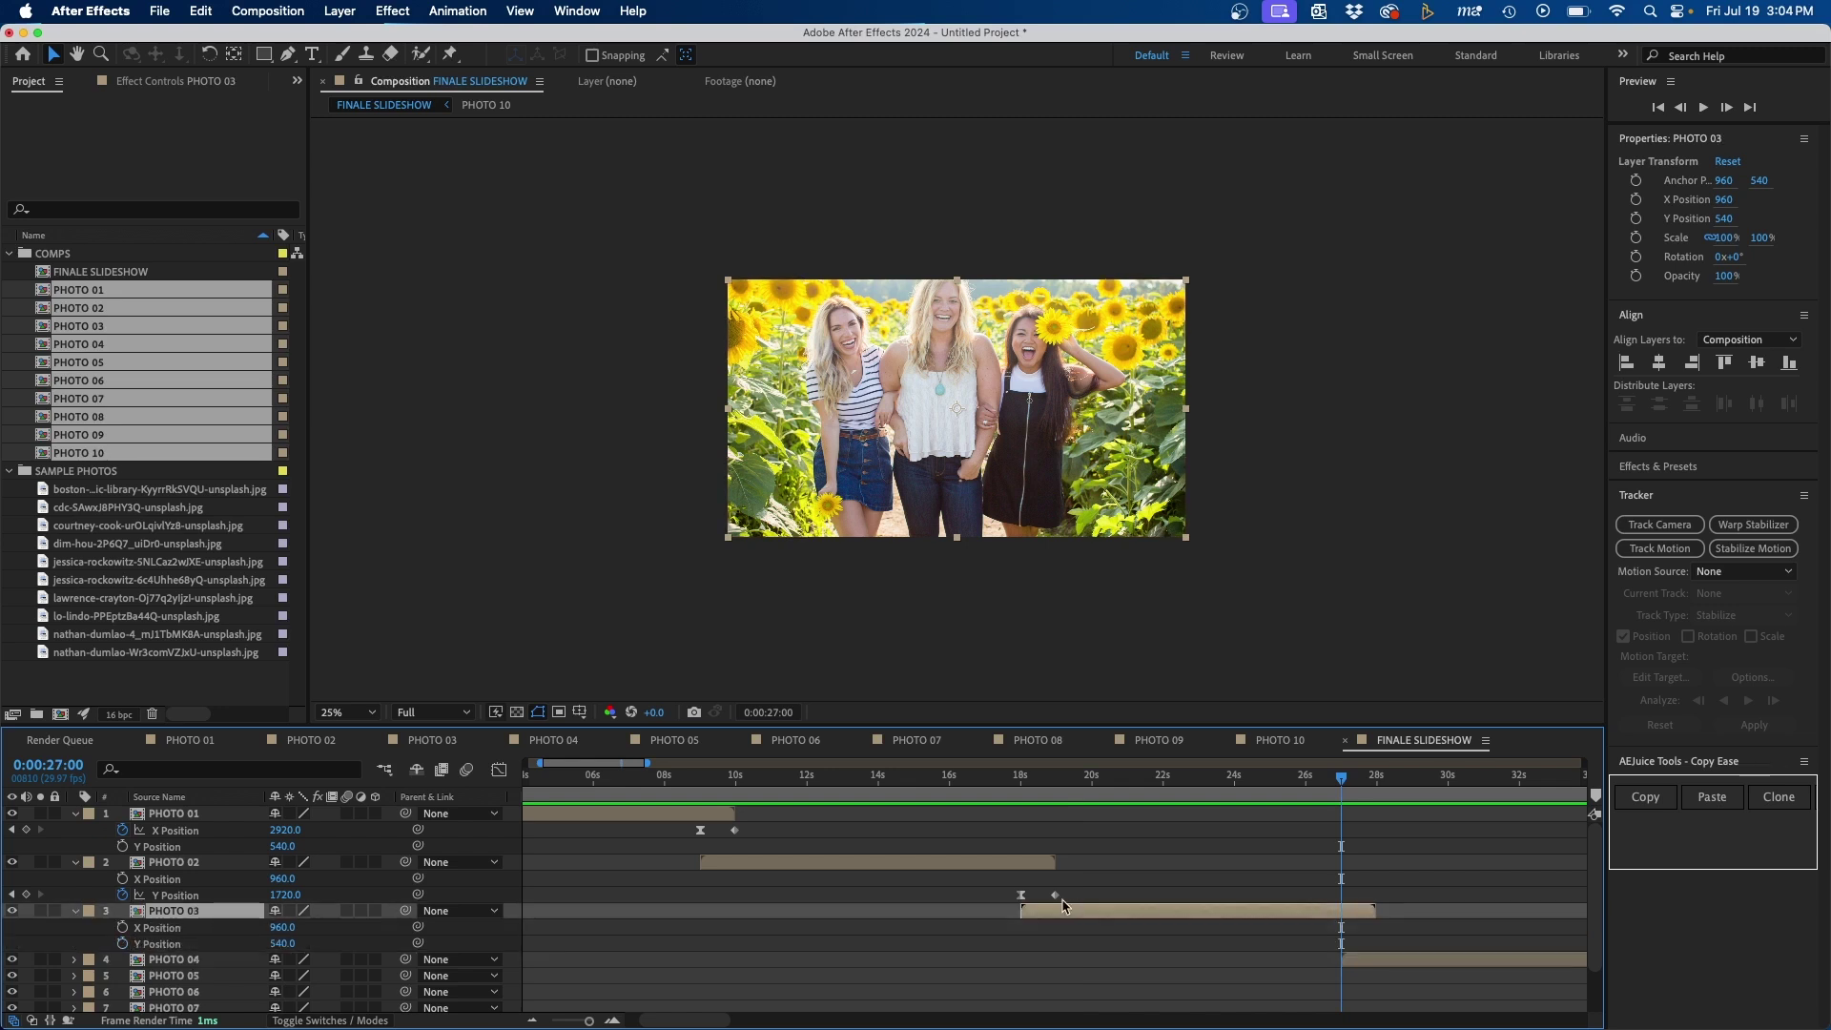
left_click(122, 926)
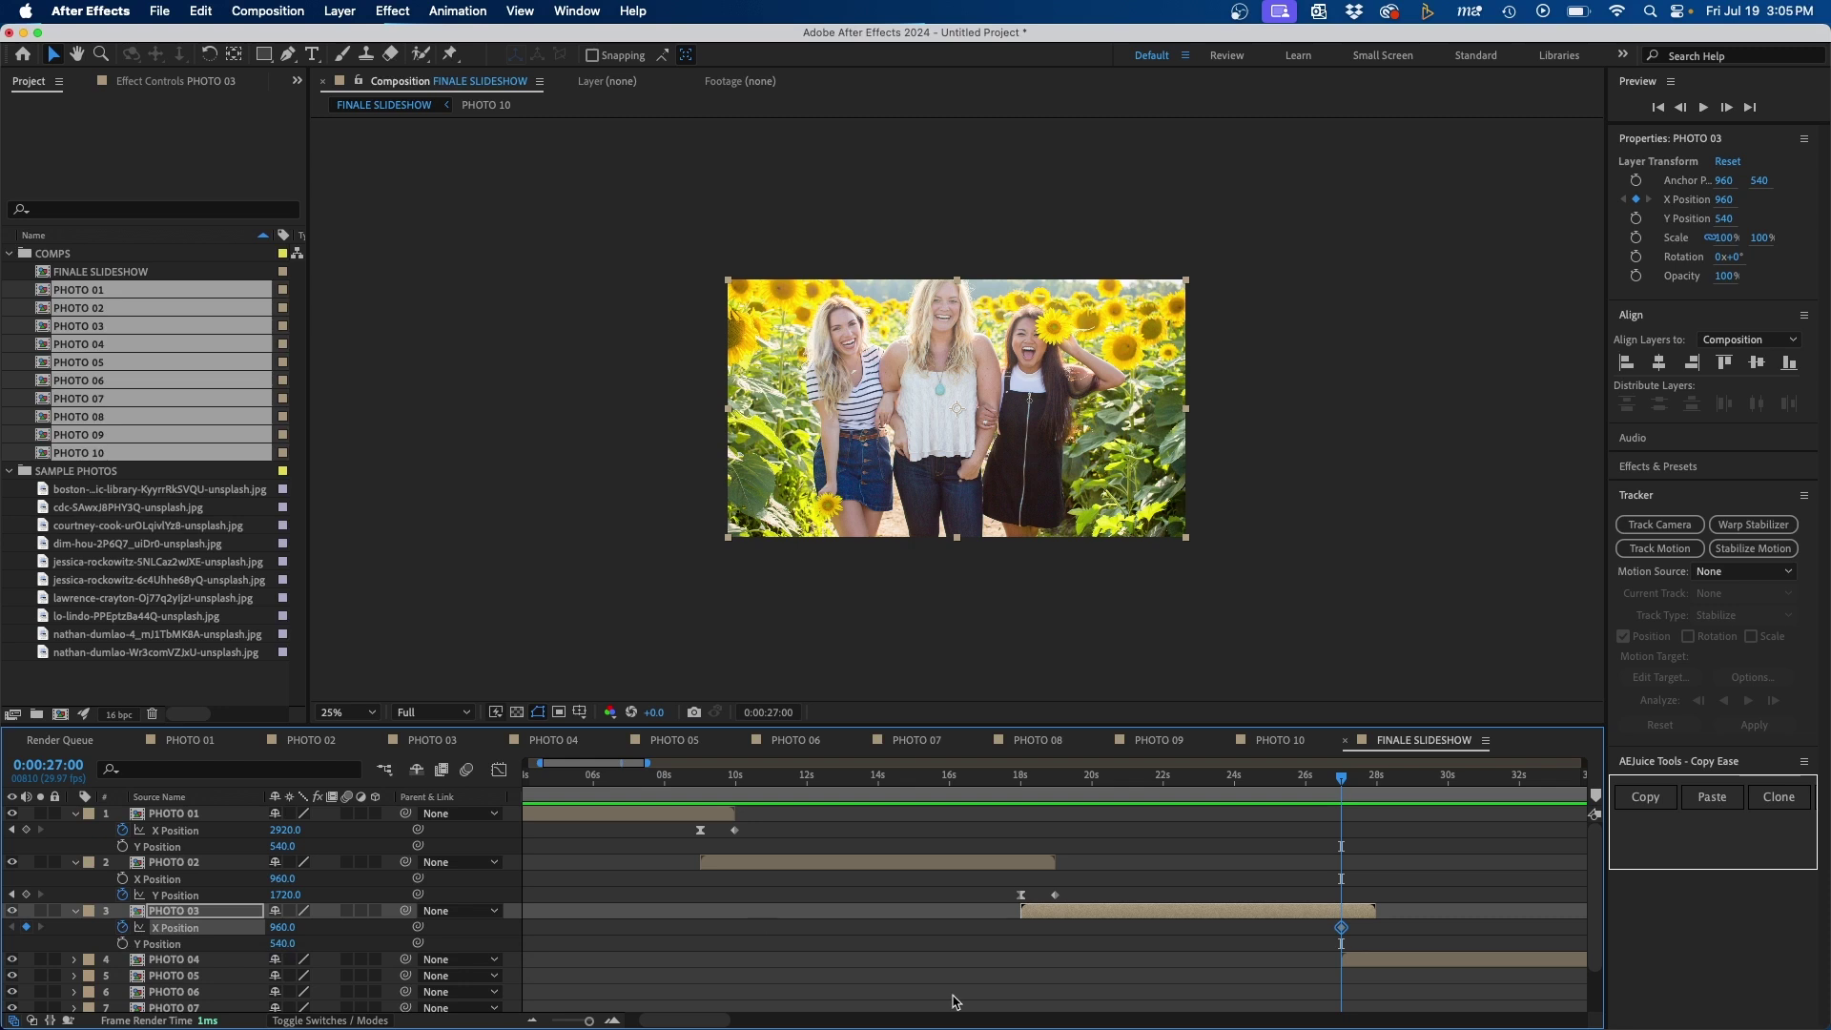
key("o")
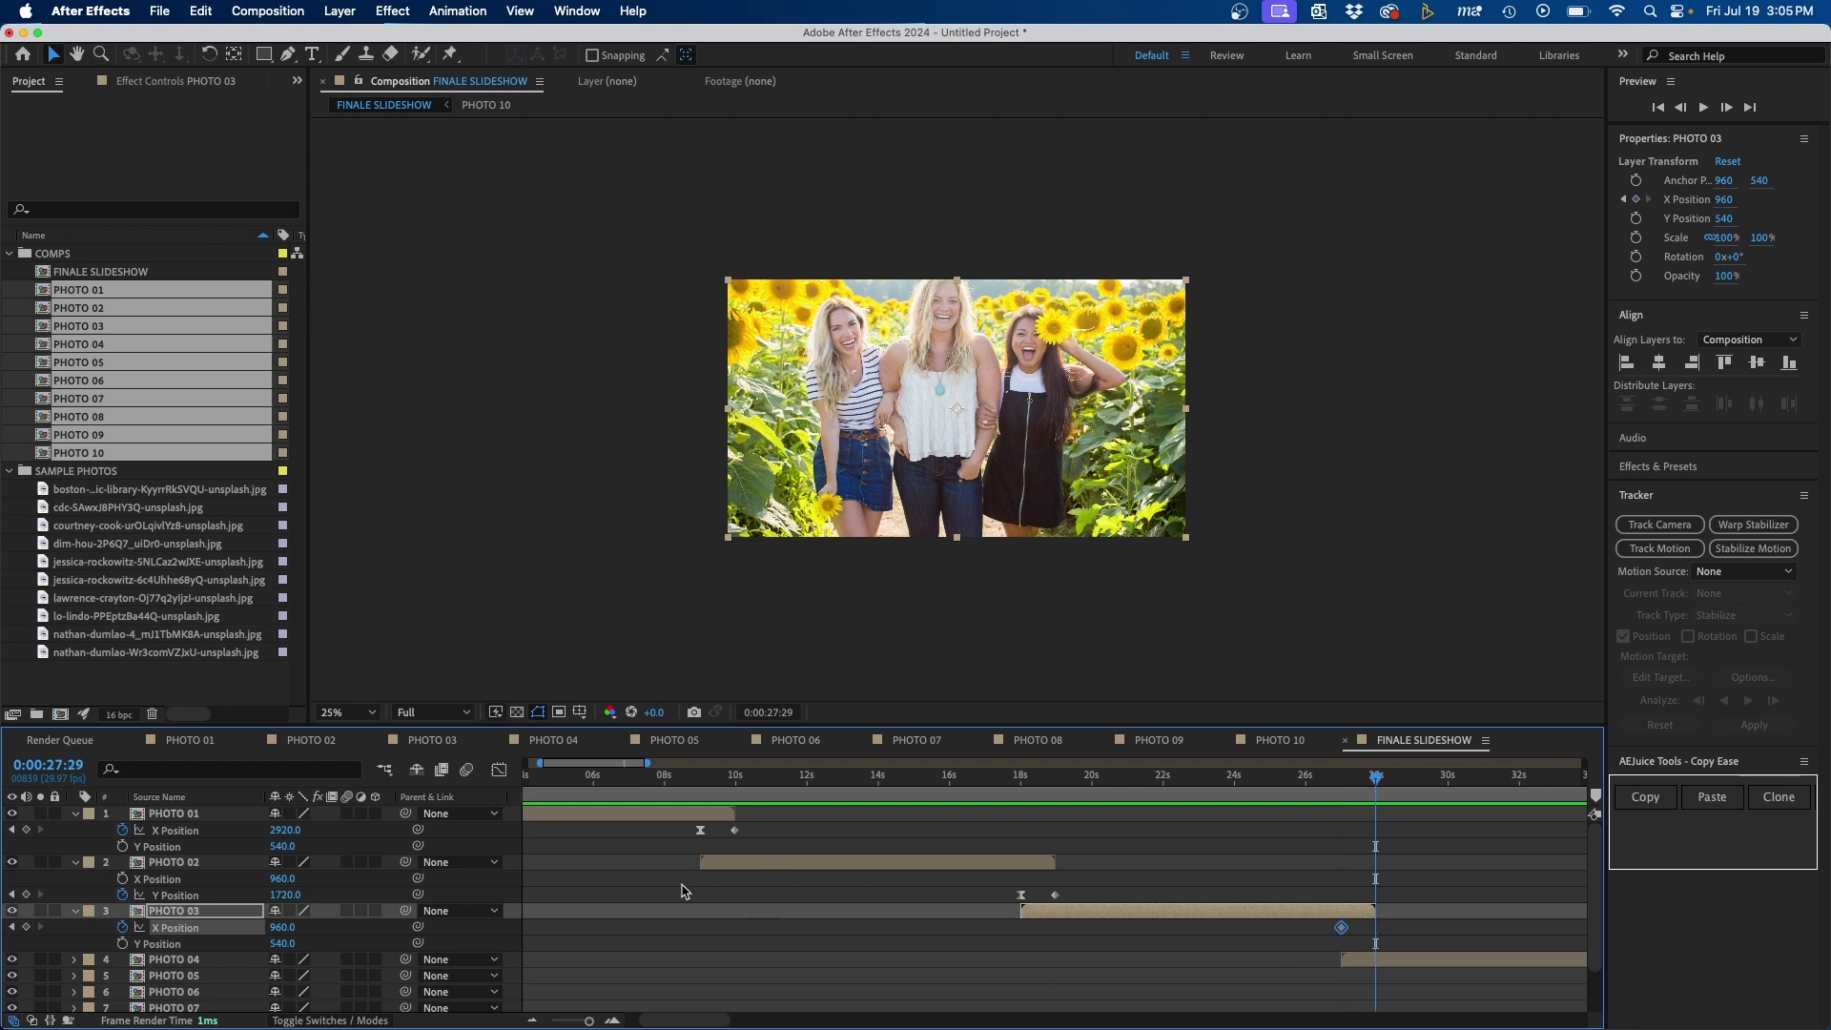
left_click_drag(283, 931, 162, 931)
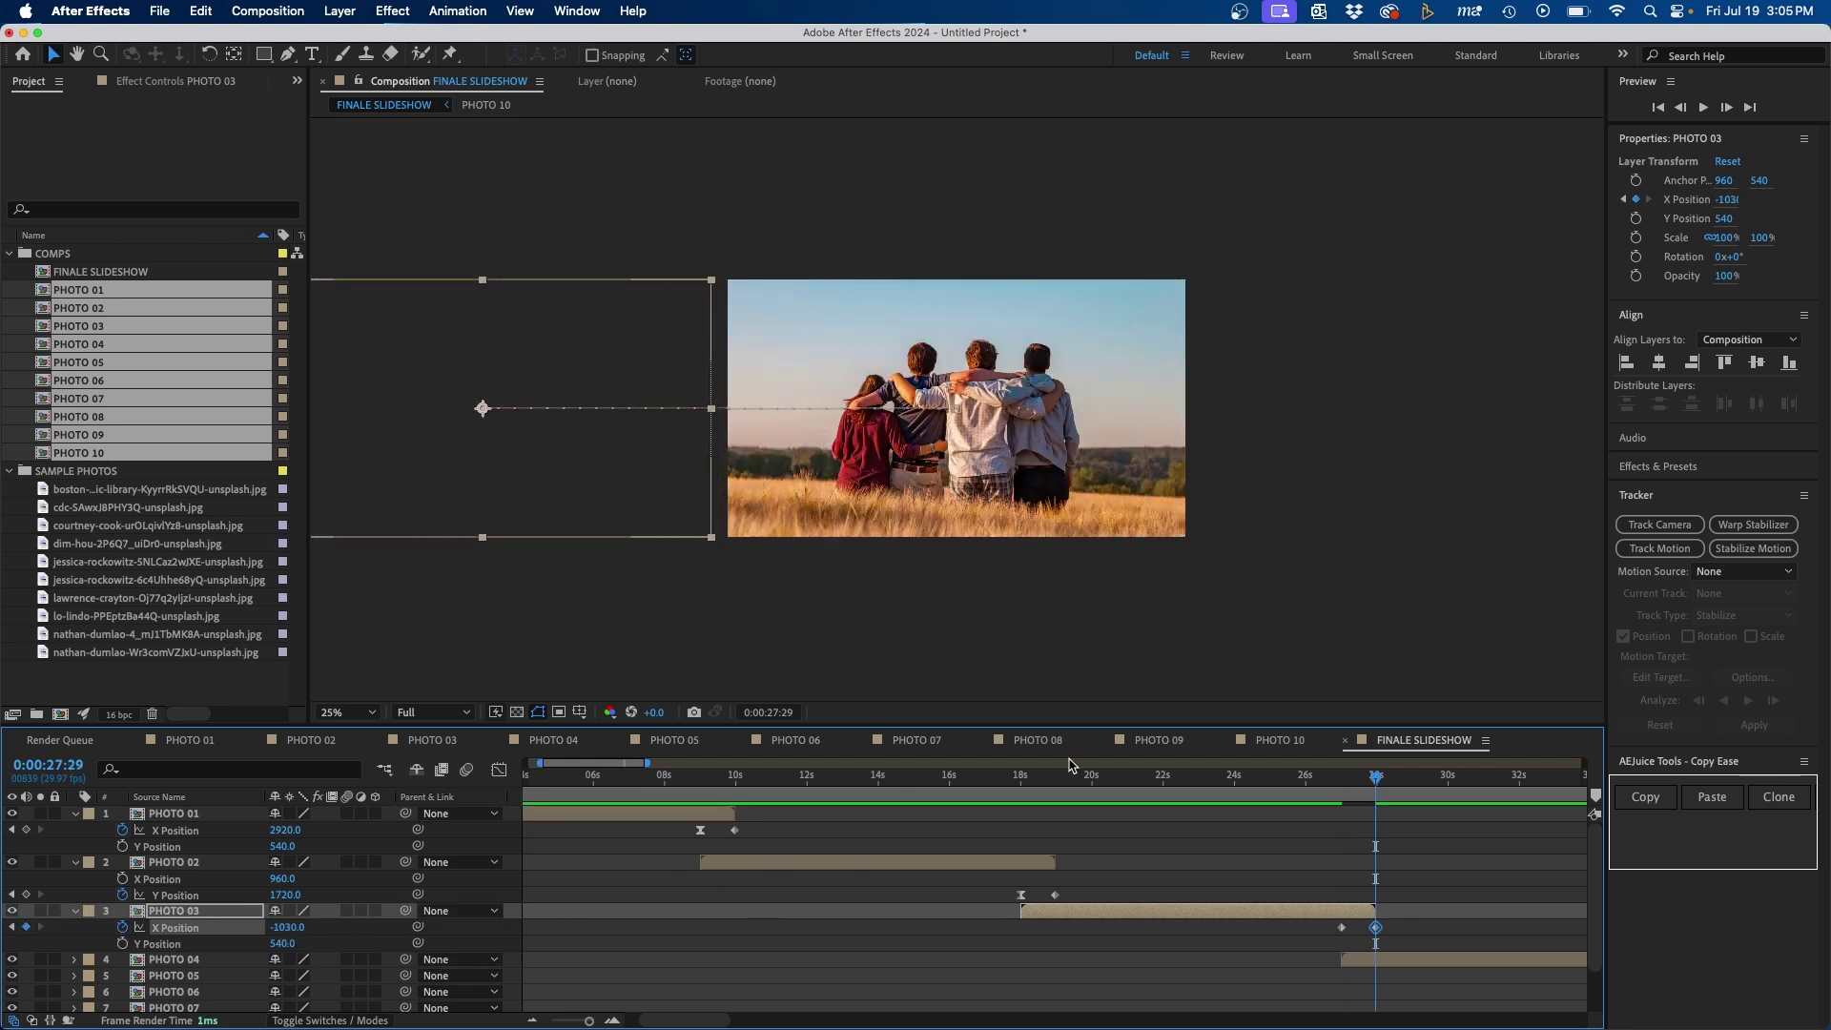
Step: Paste the copied ease onto PHOTO 03's 27-second X Position keyframe with AEJuice Copy Ease and preview the slide-out
left_click(1342, 927)
left_click(1713, 797)
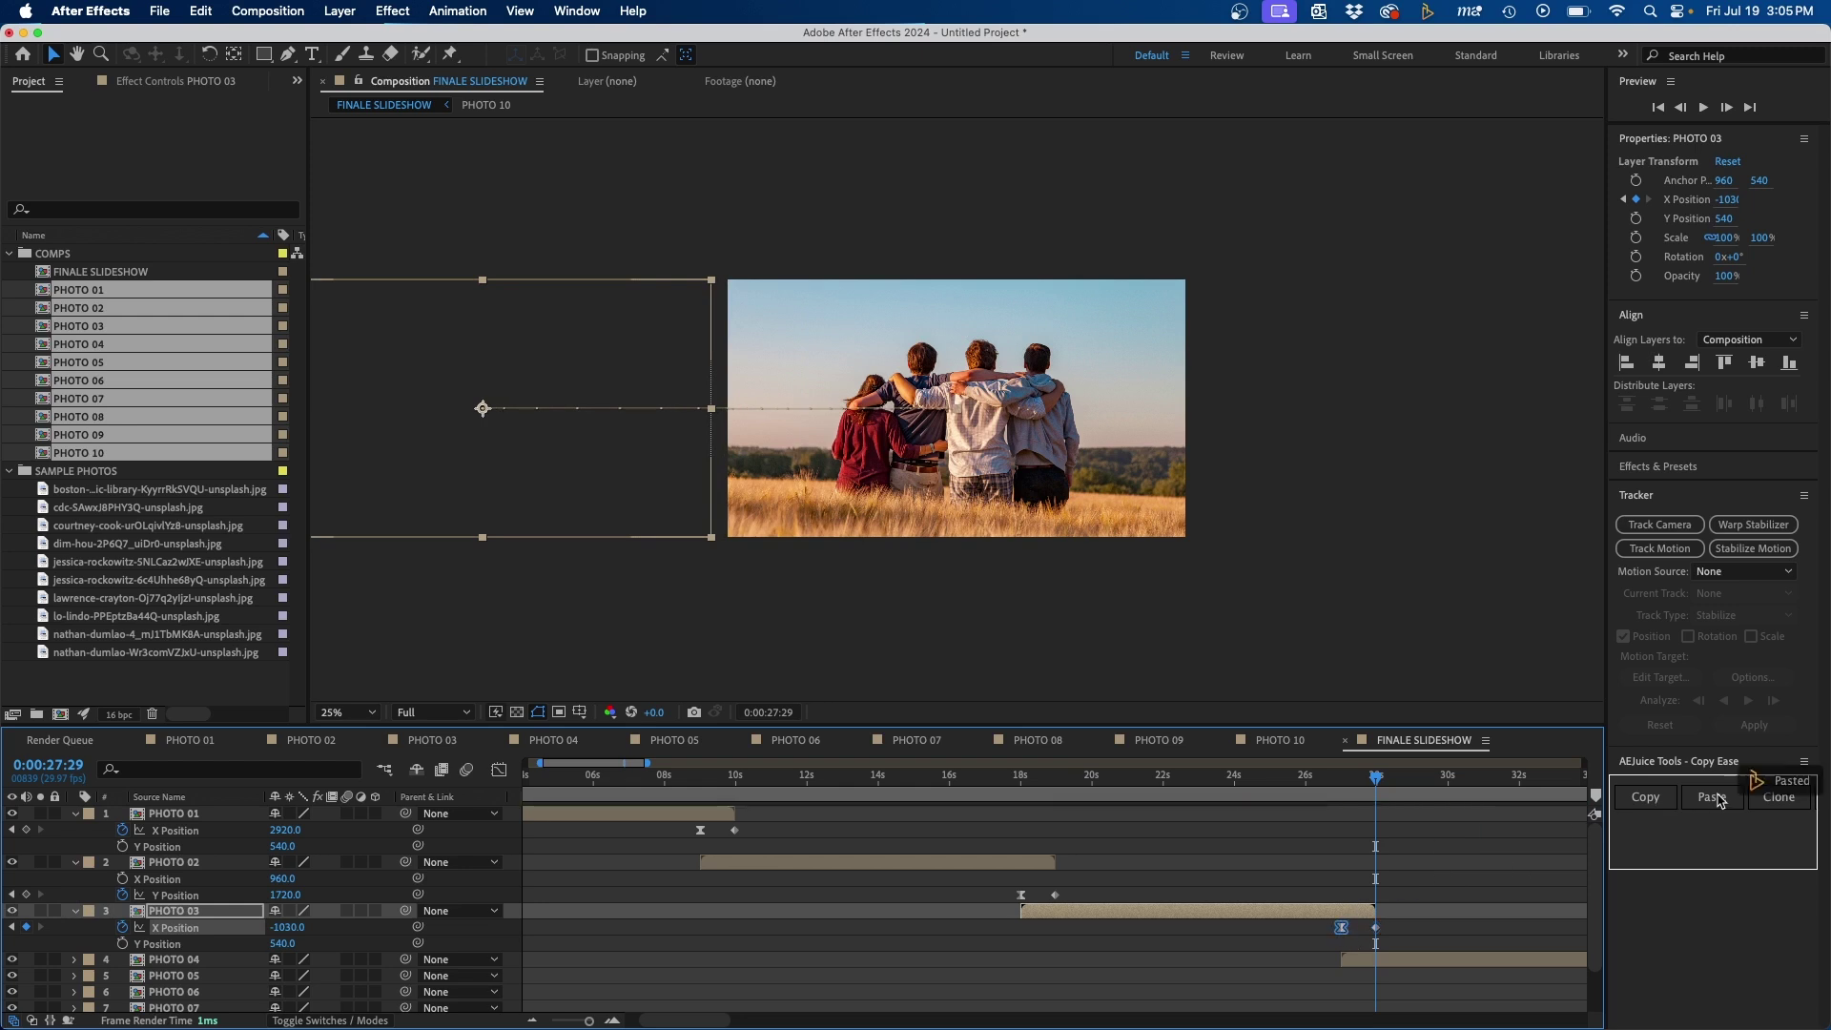
left_click(1323, 784)
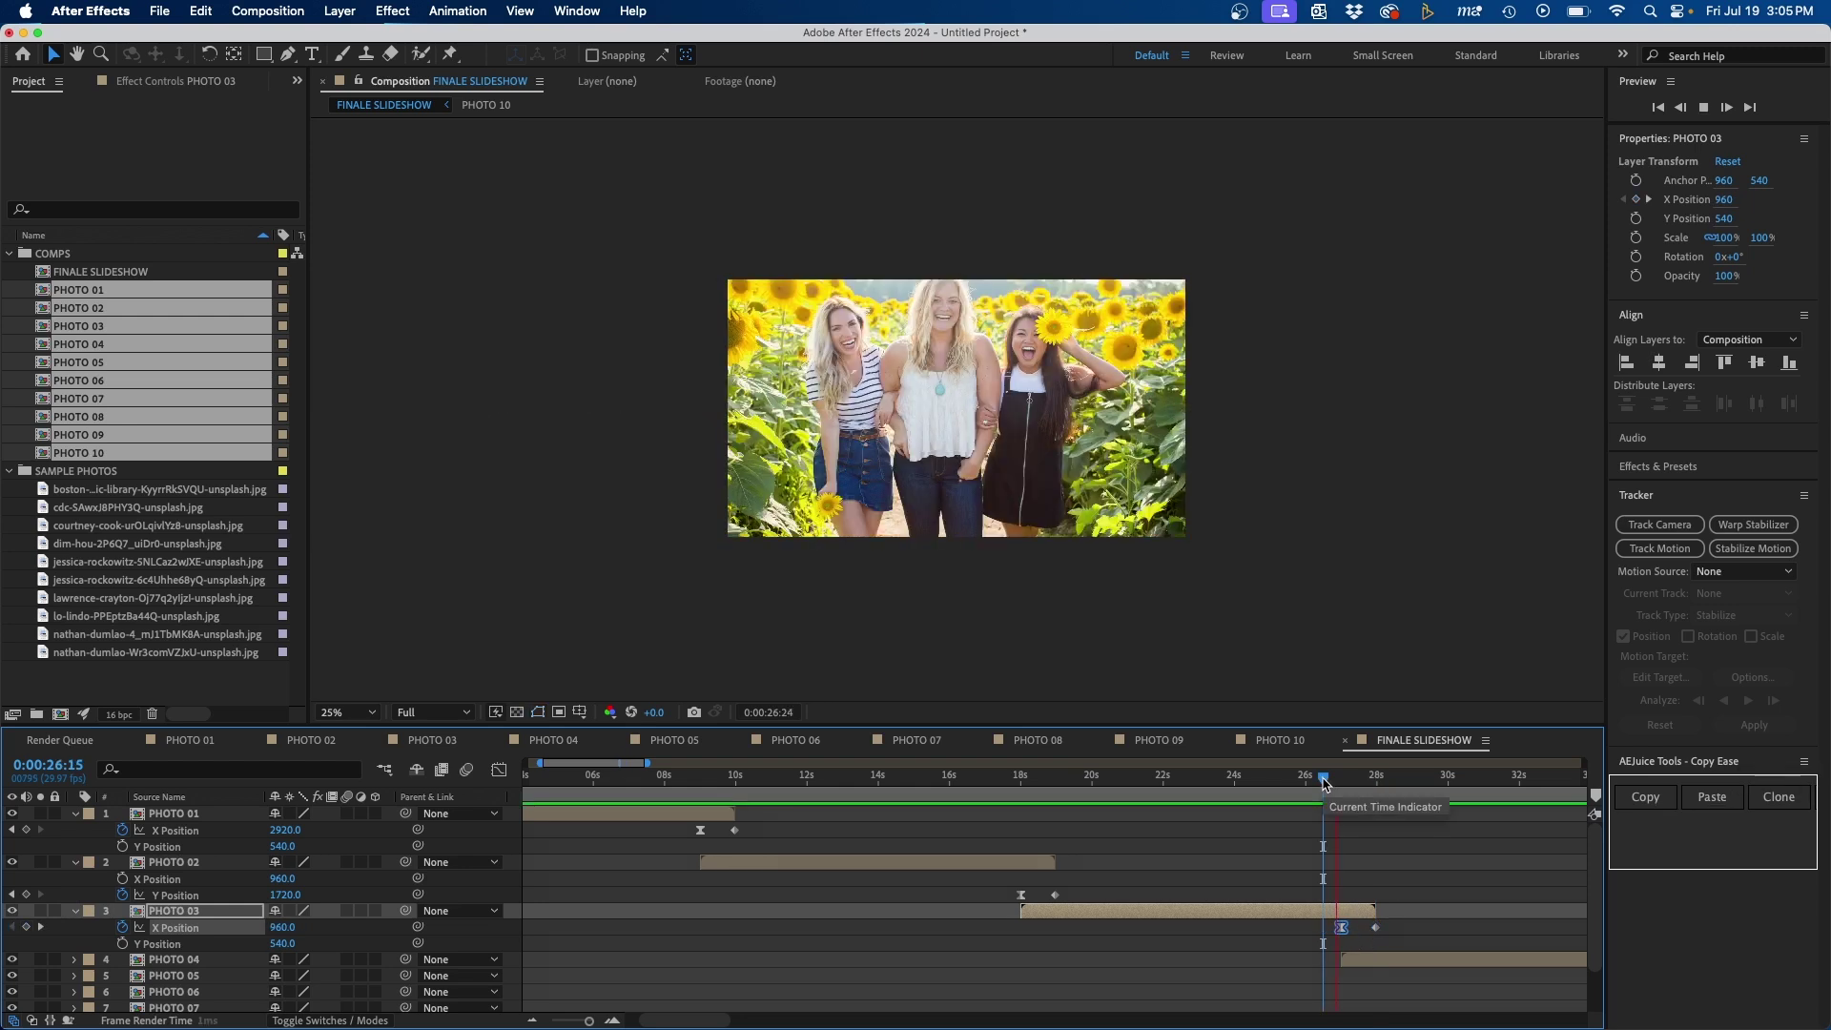
key("space")
Step: Collapse the layer properties, end the work area at PHOTO 10's last frame, 0:01:30:29, and trim the FINALE SLIDESHOW composition to it
key("super+shift+a")
key("u")
key("semicolon")
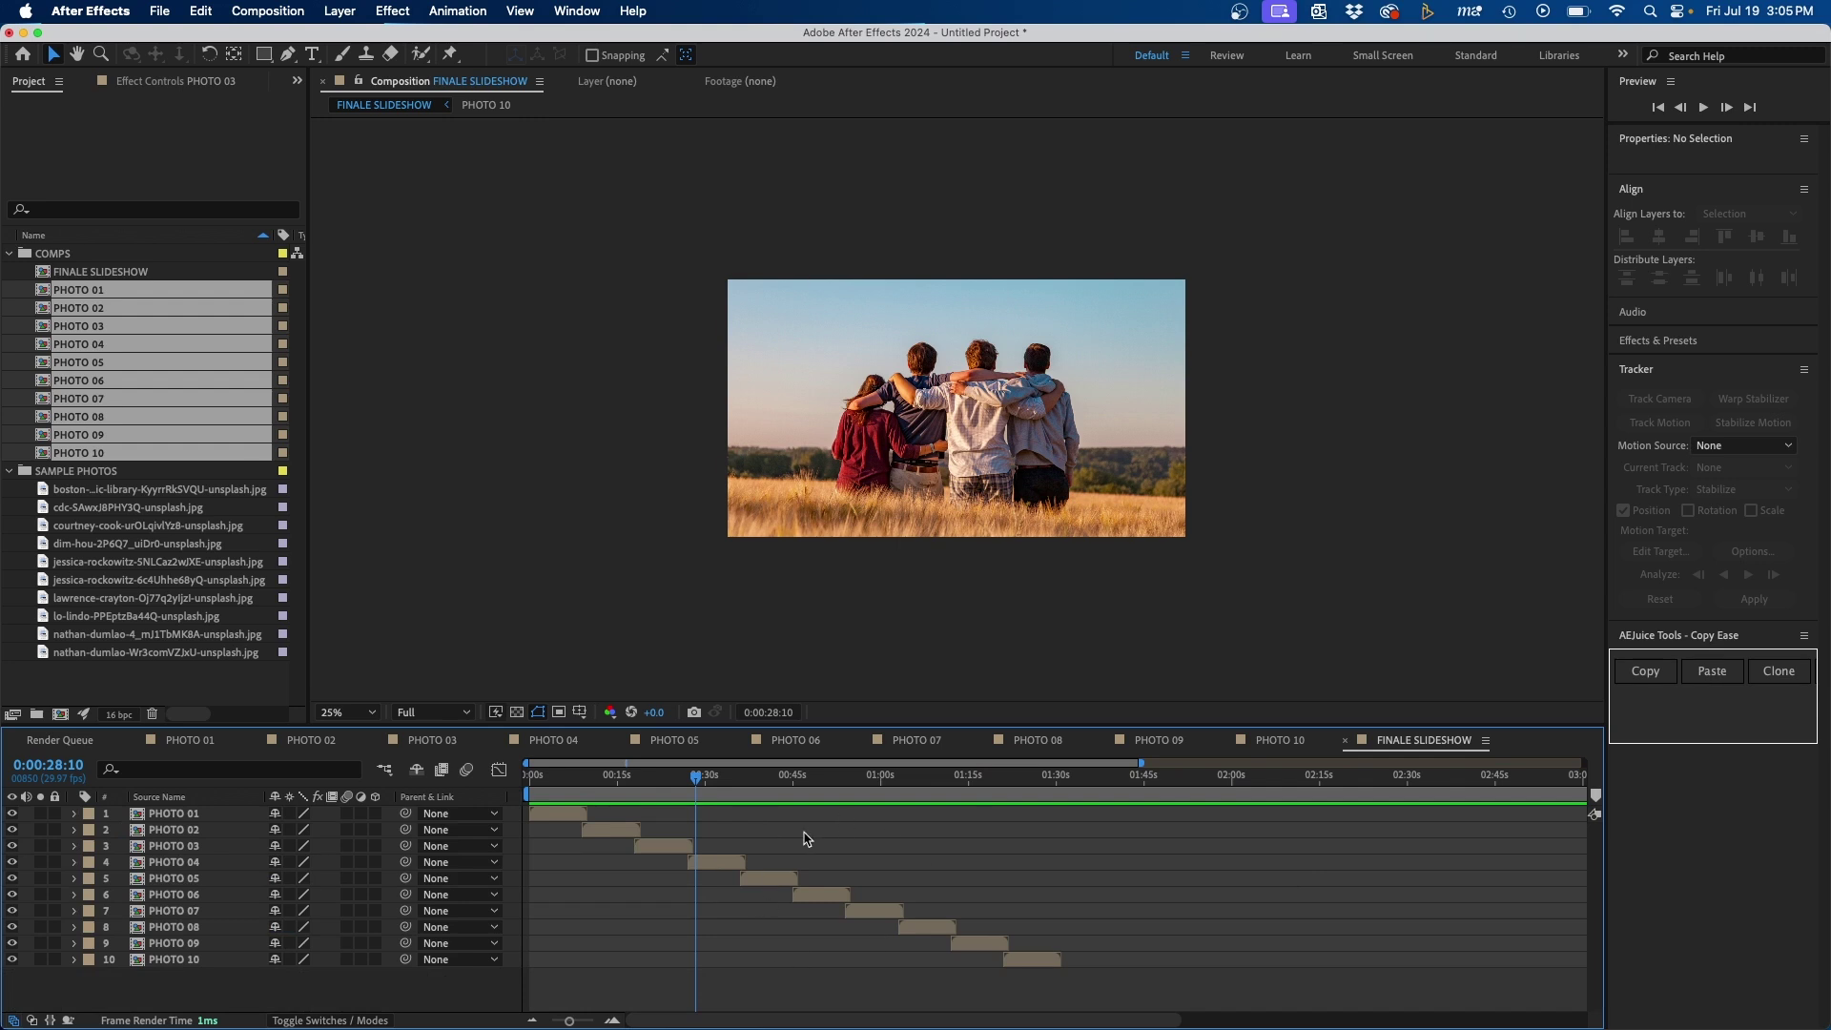
left_click(1033, 961)
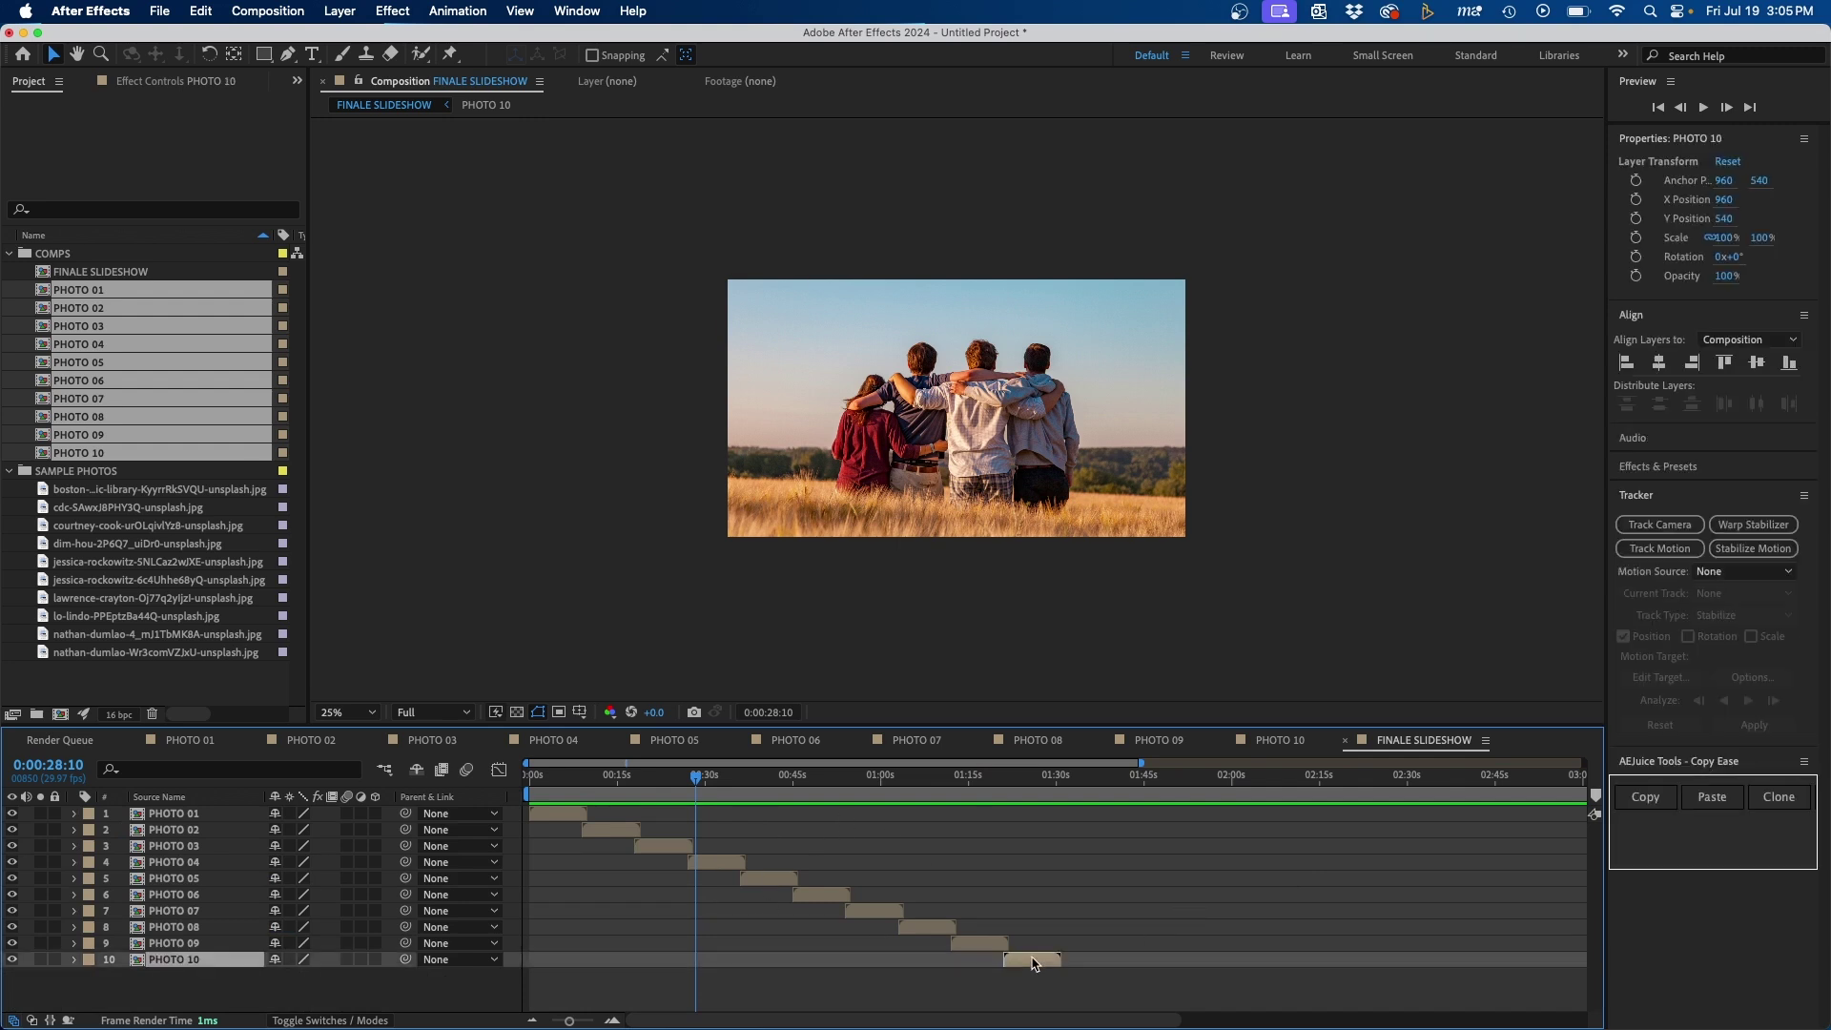
key("o")
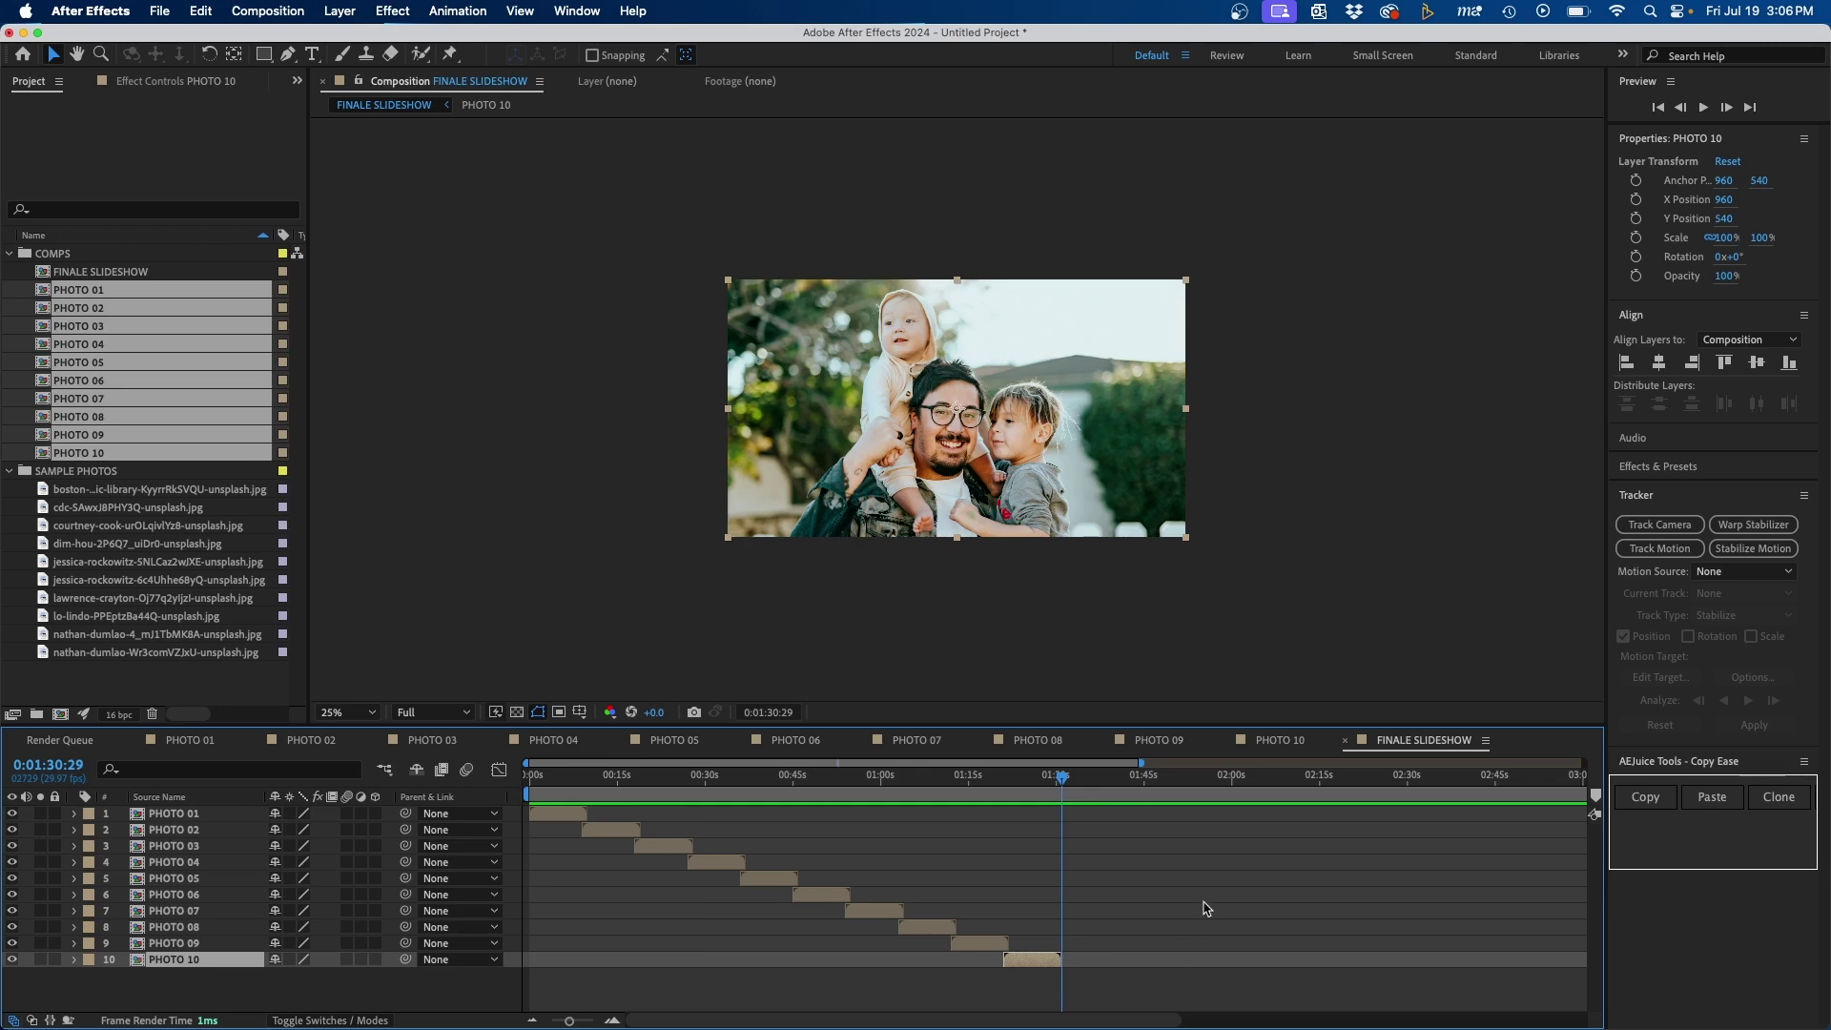
key("n")
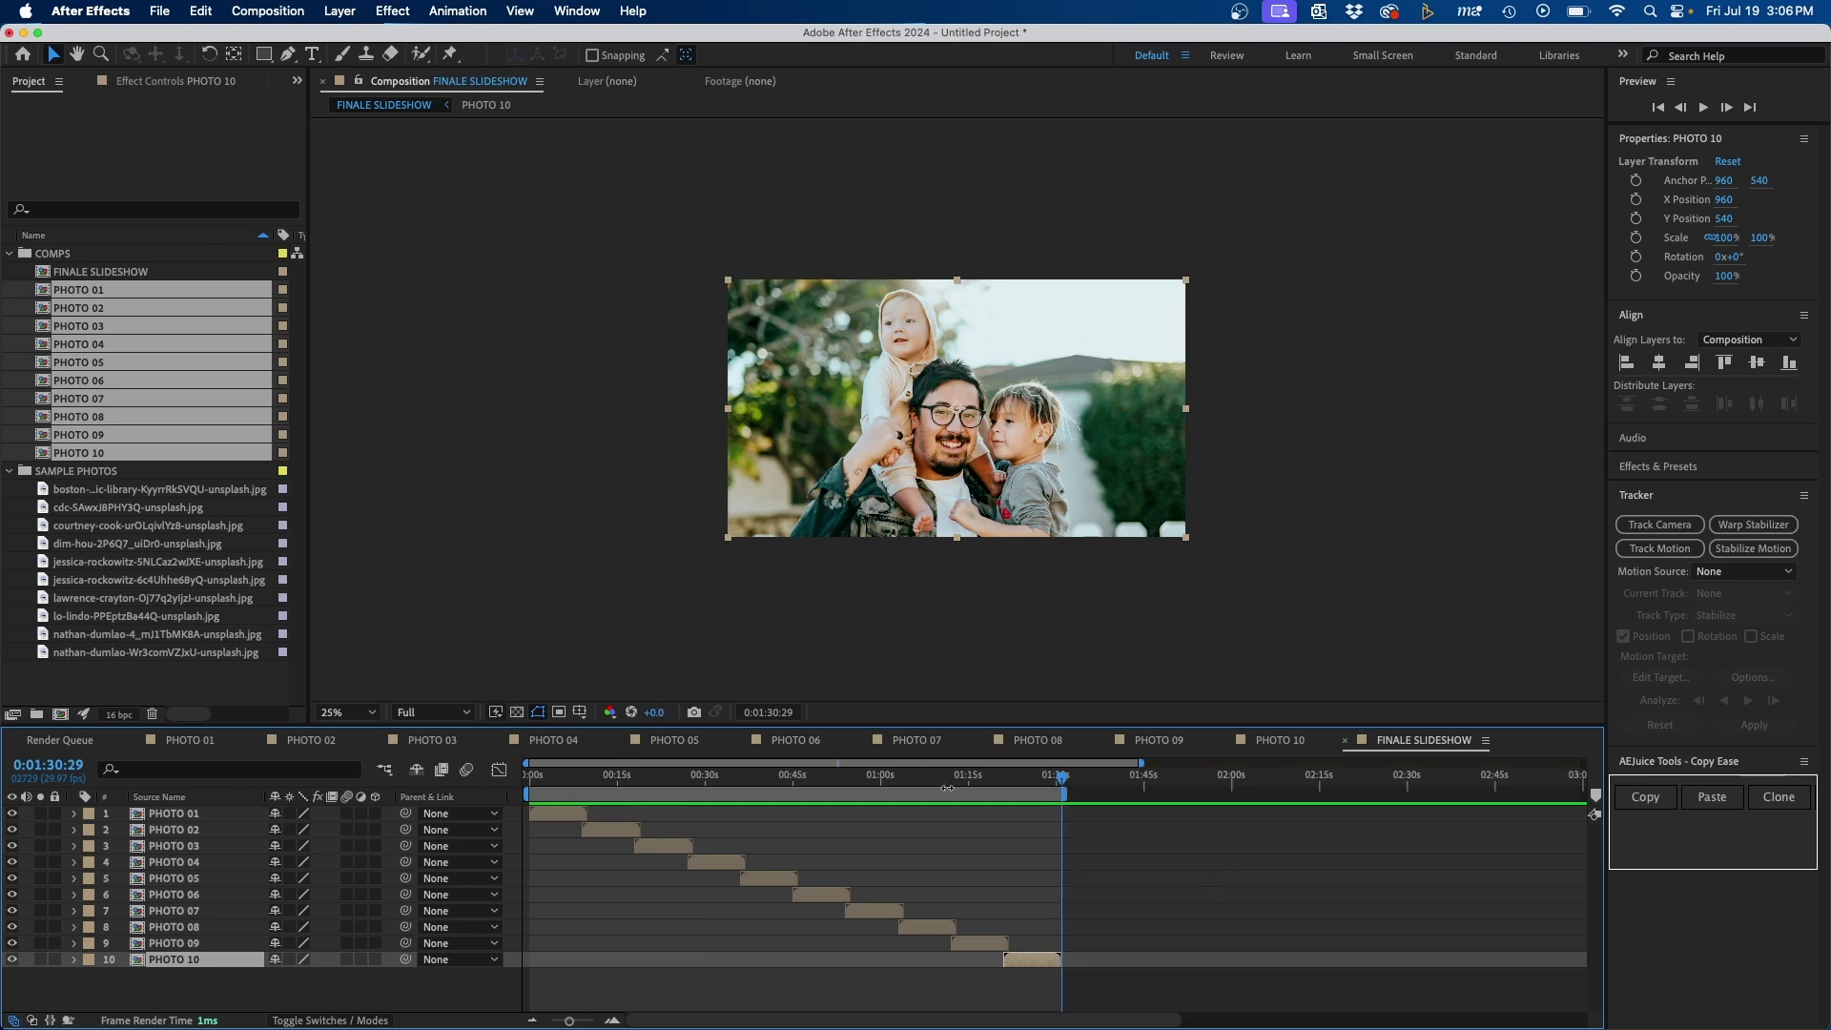
right_click(1036, 793)
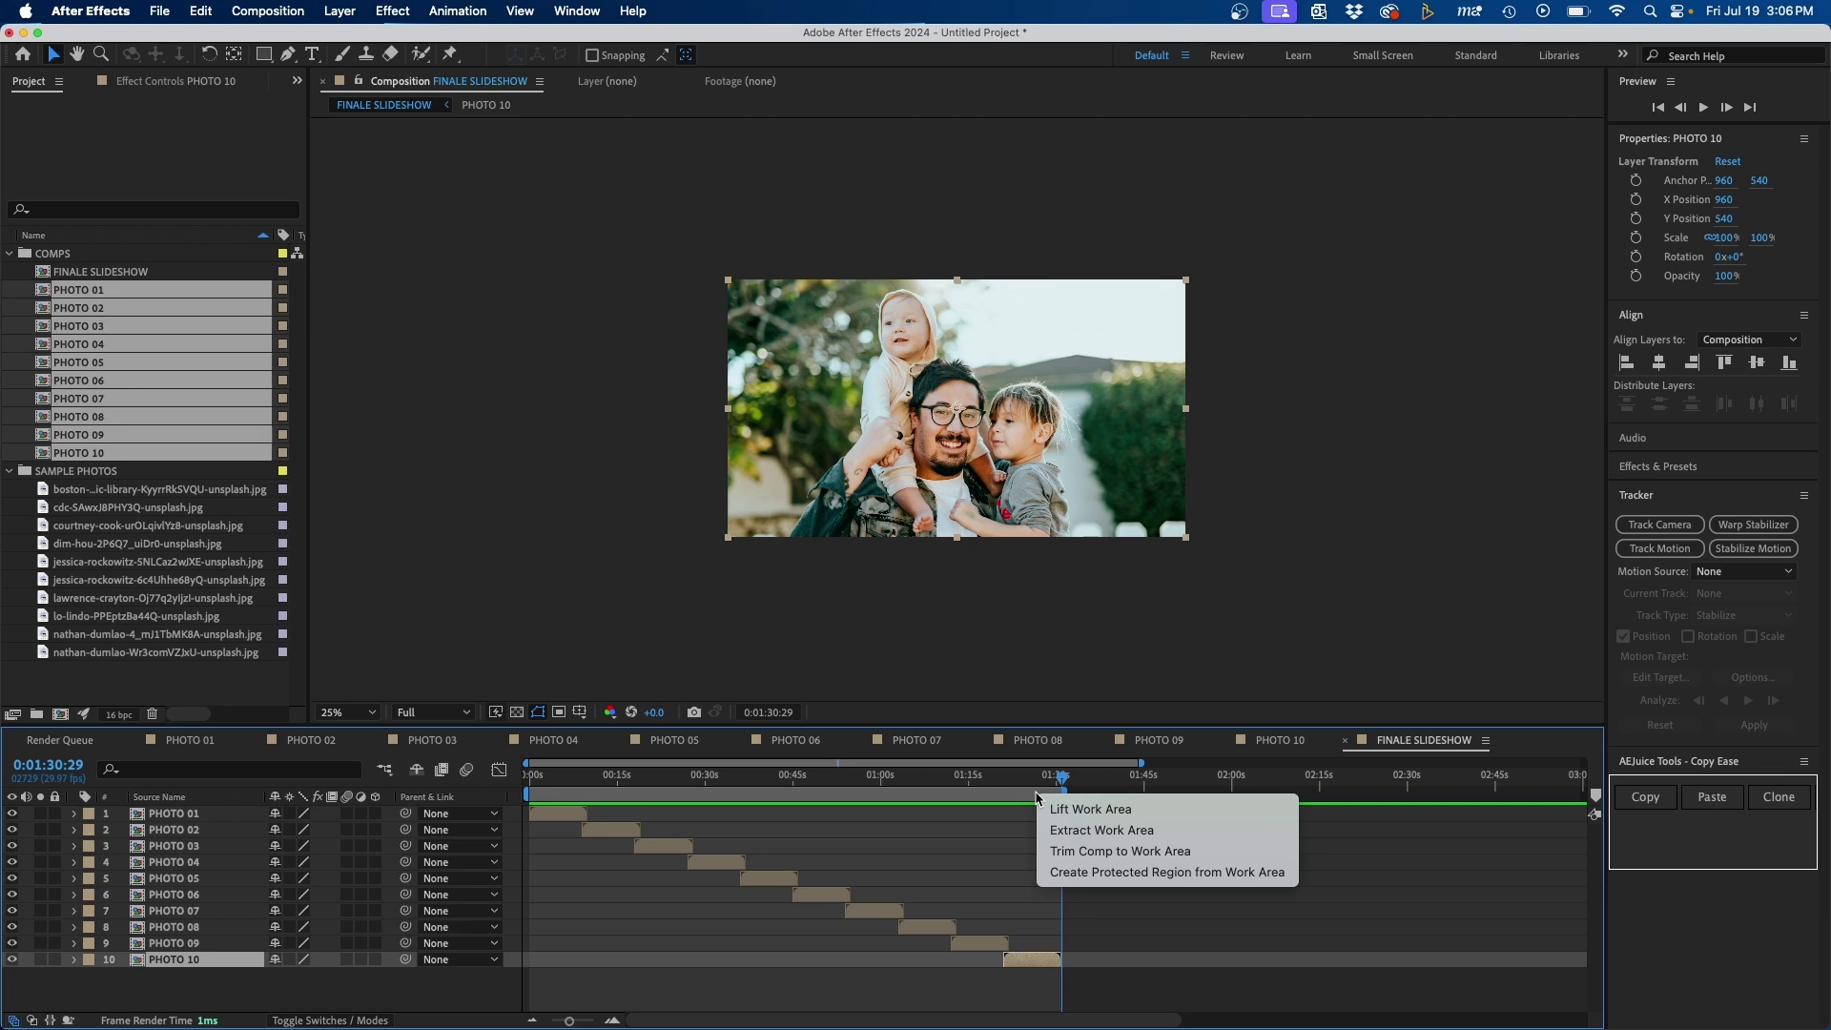
left_click(1076, 849)
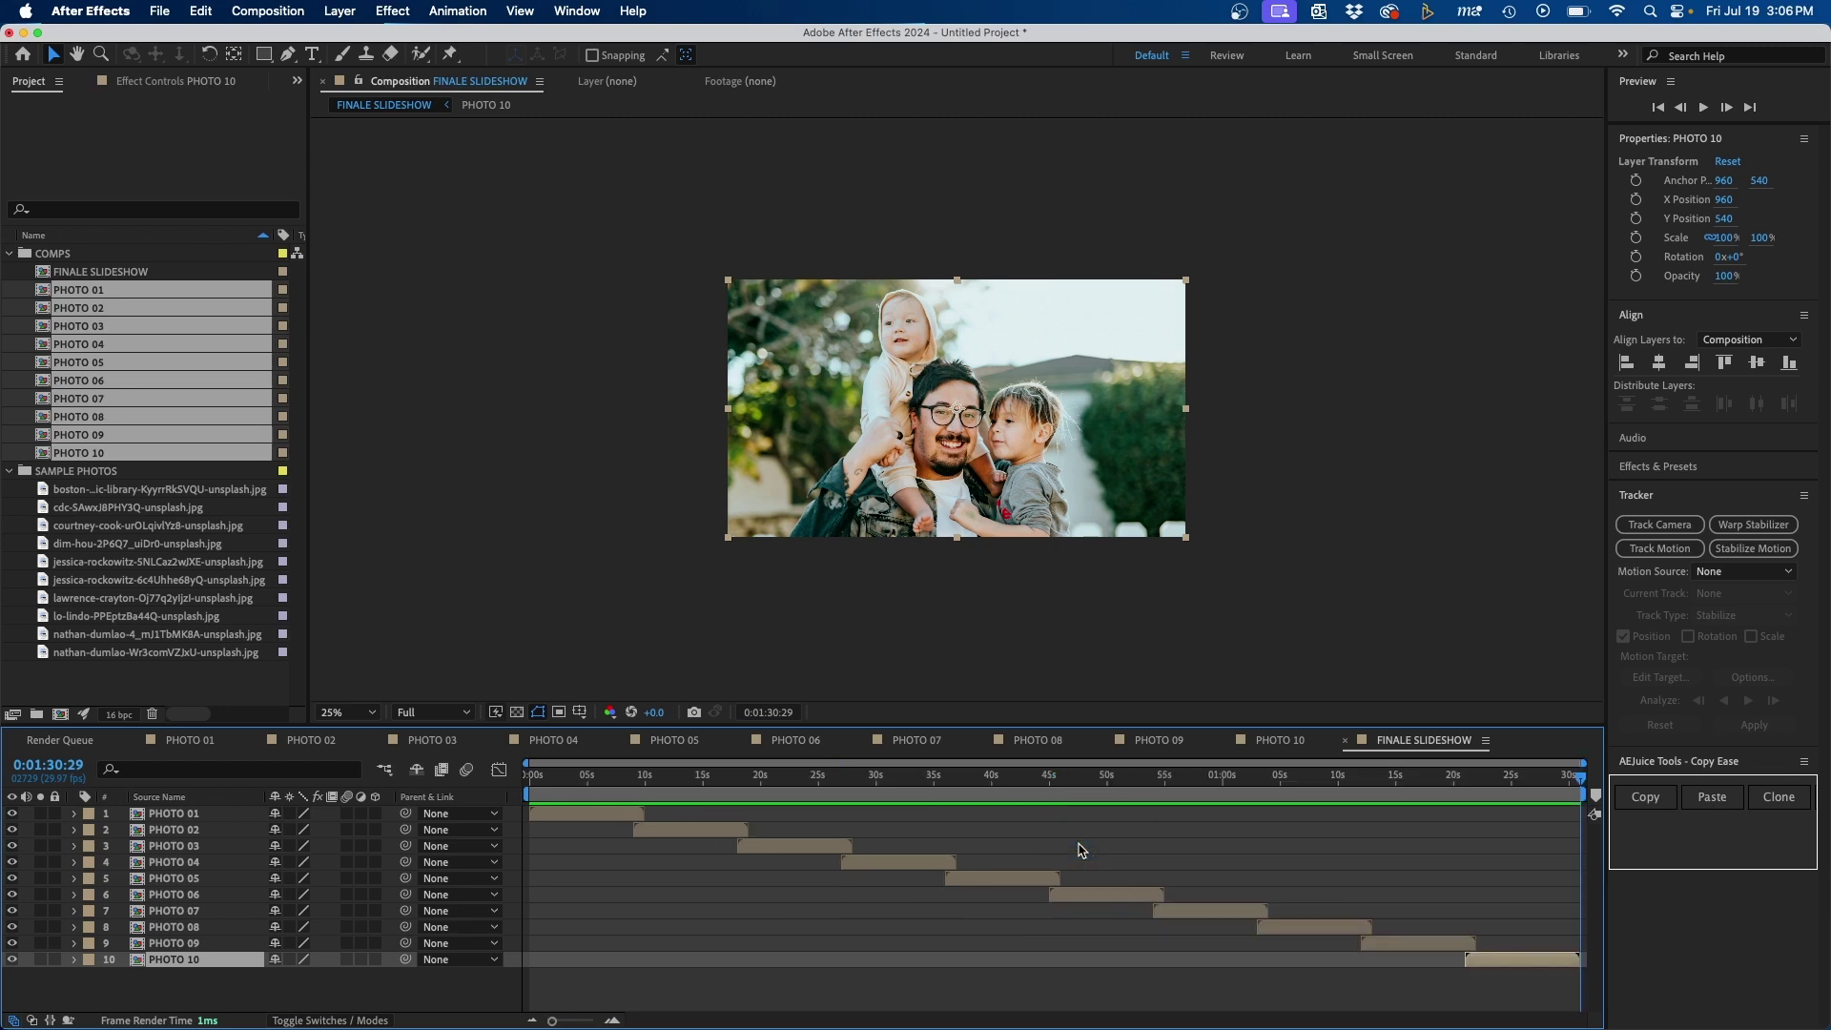